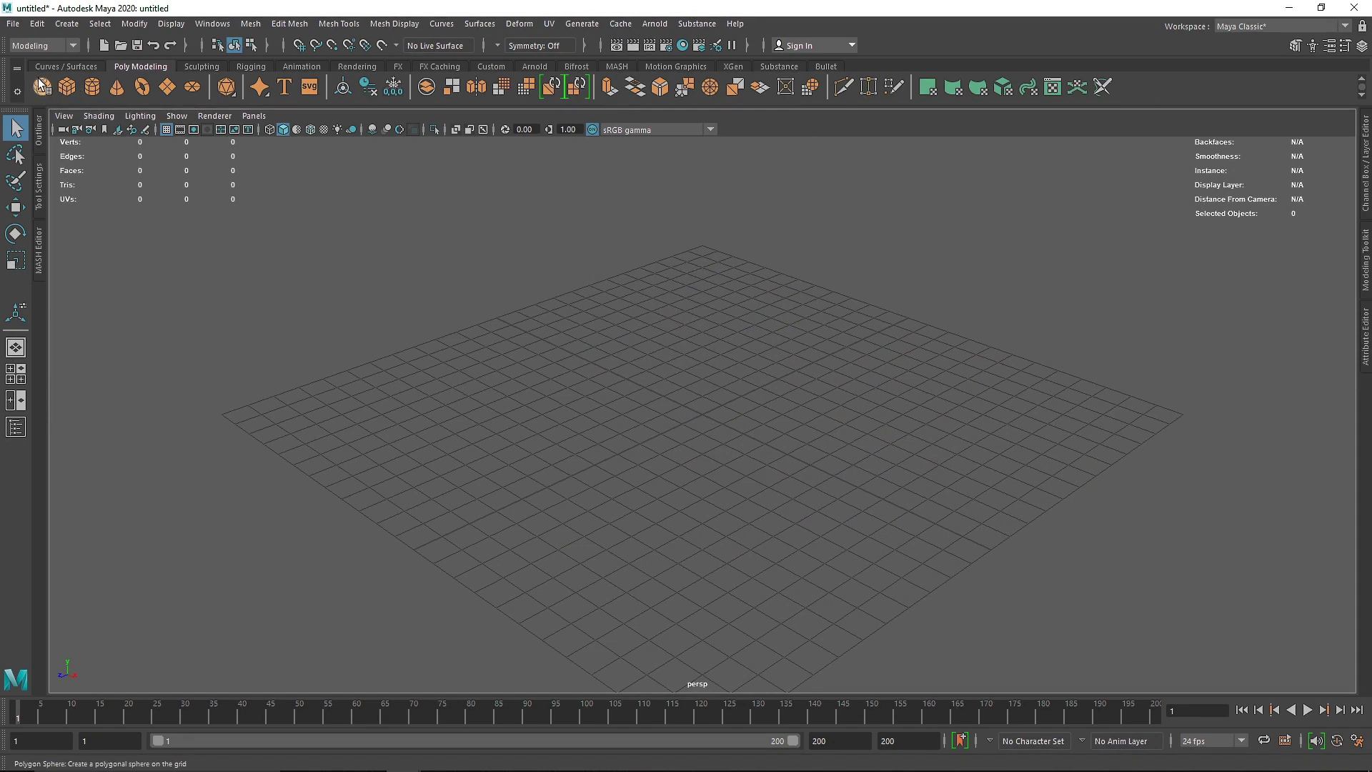
Create a polygon cube, raise it above the grid, and scale it into a thin bar about 4.5 by 0.38 by 0.34.
{"action": "left_click", "coordinate": [67, 85]}
{"action": "middle_click_drag", "start_coordinate": [747, 419], "coordinate": [705, 464], "text": "alt"}
{"action": "key", "text": "w"}
{"action": "left_click_drag", "start_coordinate": [645, 427], "coordinate": [644, 333]}
{"action": "left_click_drag", "start_coordinate": [616, 389], "coordinate": [697, 399], "text": "alt"}
{"action": "key", "text": "r"}
{"action": "mouse_move", "coordinate": [667, 343]}
{"action": "left_mouse_down"}
{"action": "mouse_move", "coordinate": [663, 406]}
{"action": "mouse_move", "coordinate": [692, 388]}
{"action": "mouse_move", "coordinate": [670, 320]}
{"action": "left_mouse_up"}
{"action": "key", "text": "w"}
{"action": "key", "text": "r"}
{"action": "left_click_drag", "start_coordinate": [730, 364], "coordinate": [671, 358]}
Raise the bar to a height of 6 on the Y axis, working in the wireframe front view.
{"action": "scroll", "coordinate": [722, 374], "scroll_direction": "up", "scroll_amount": 4}
{"action": "key", "text": "space"}
{"action": "key", "text": "space"}
{"action": "middle_click_drag", "start_coordinate": [693, 325], "coordinate": [629, 451], "text": "alt"}
{"action": "key", "text": "4"}
{"action": "middle_click_drag", "start_coordinate": [701, 355], "coordinate": [668, 436], "text": "alt"}
{"action": "key", "text": "w"}
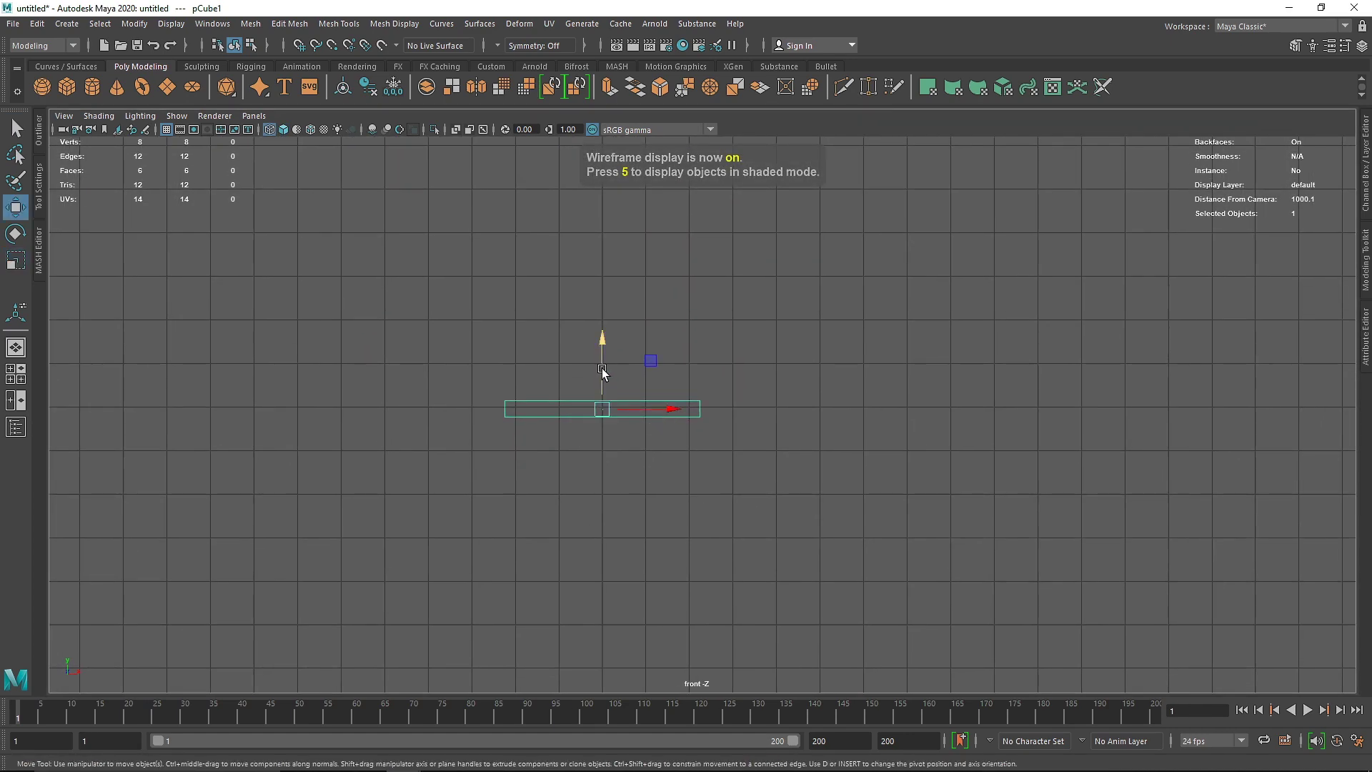
{"action": "left_click_drag", "start_coordinate": [603, 372], "coordinate": [600, 350]}
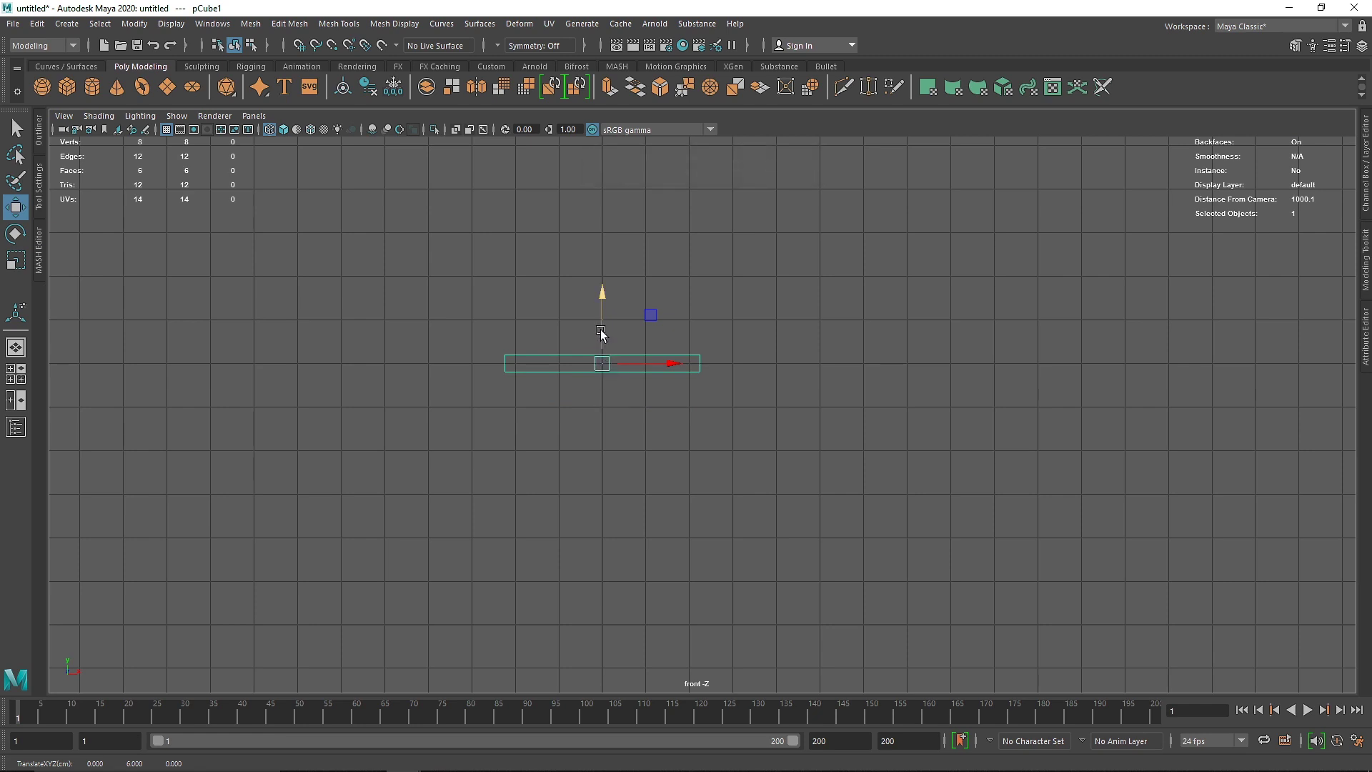
Duplicate the bar and lower the copy to a height of 1 on the Y axis.
{"action": "key", "text": "ctrl+d"}
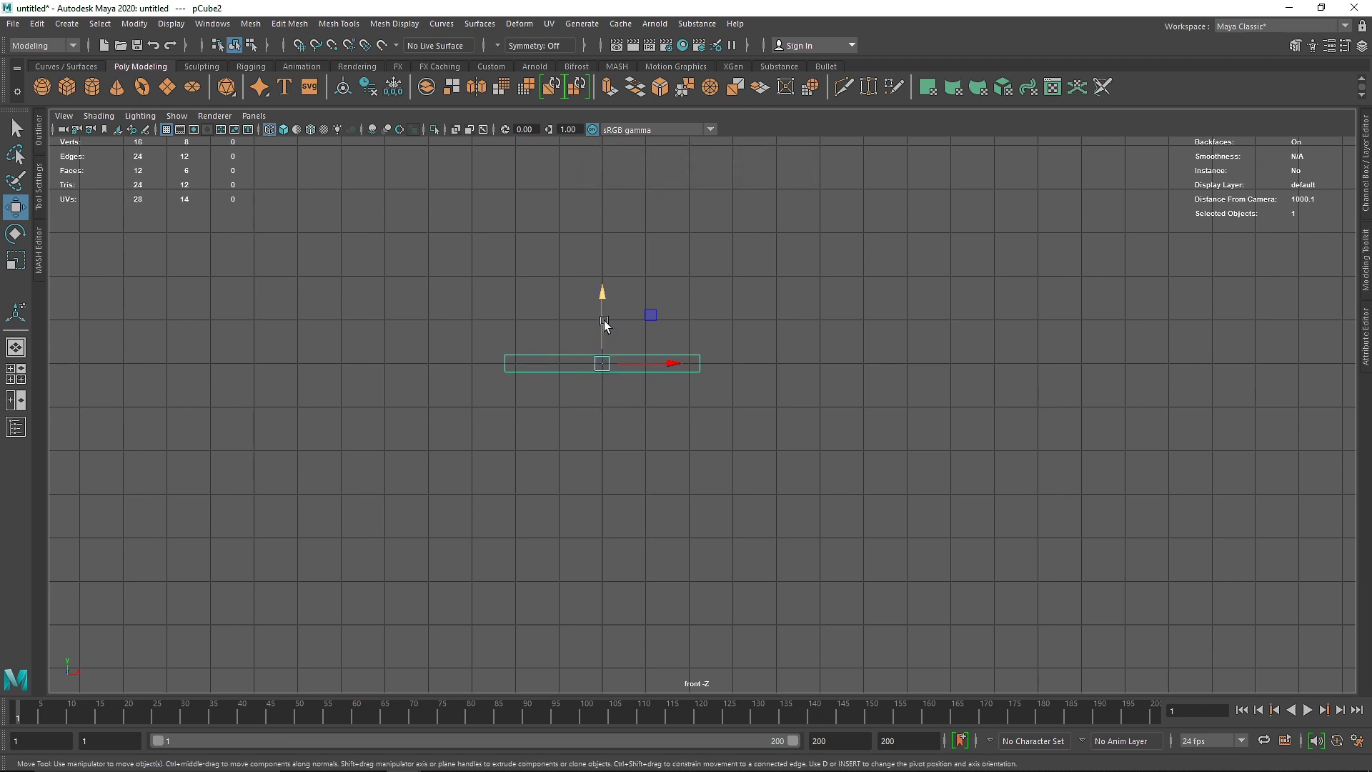
{"action": "left_click_drag", "start_coordinate": [604, 322], "coordinate": [608, 360]}
{"action": "left_click", "coordinate": [607, 363]}
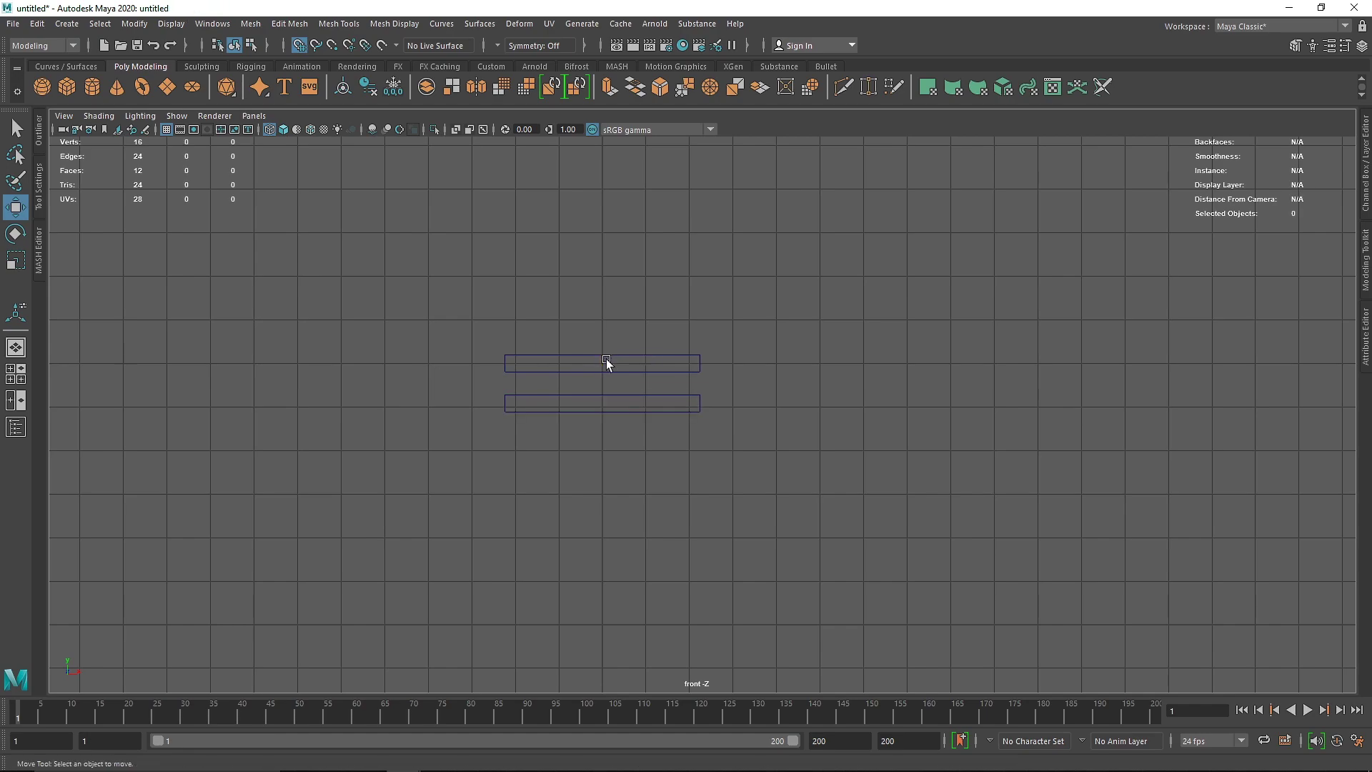
{"action": "left_click", "coordinate": [606, 402]}
{"action": "left_click_drag", "start_coordinate": [602, 403], "coordinate": [602, 581]}
{"action": "key", "text": "space"}
{"action": "key", "text": "space"}
{"action": "left_click_drag", "start_coordinate": [870, 343], "coordinate": [775, 347], "text": "alt"}
{"action": "middle_click_drag", "start_coordinate": [748, 351], "coordinate": [779, 374], "text": "alt"}
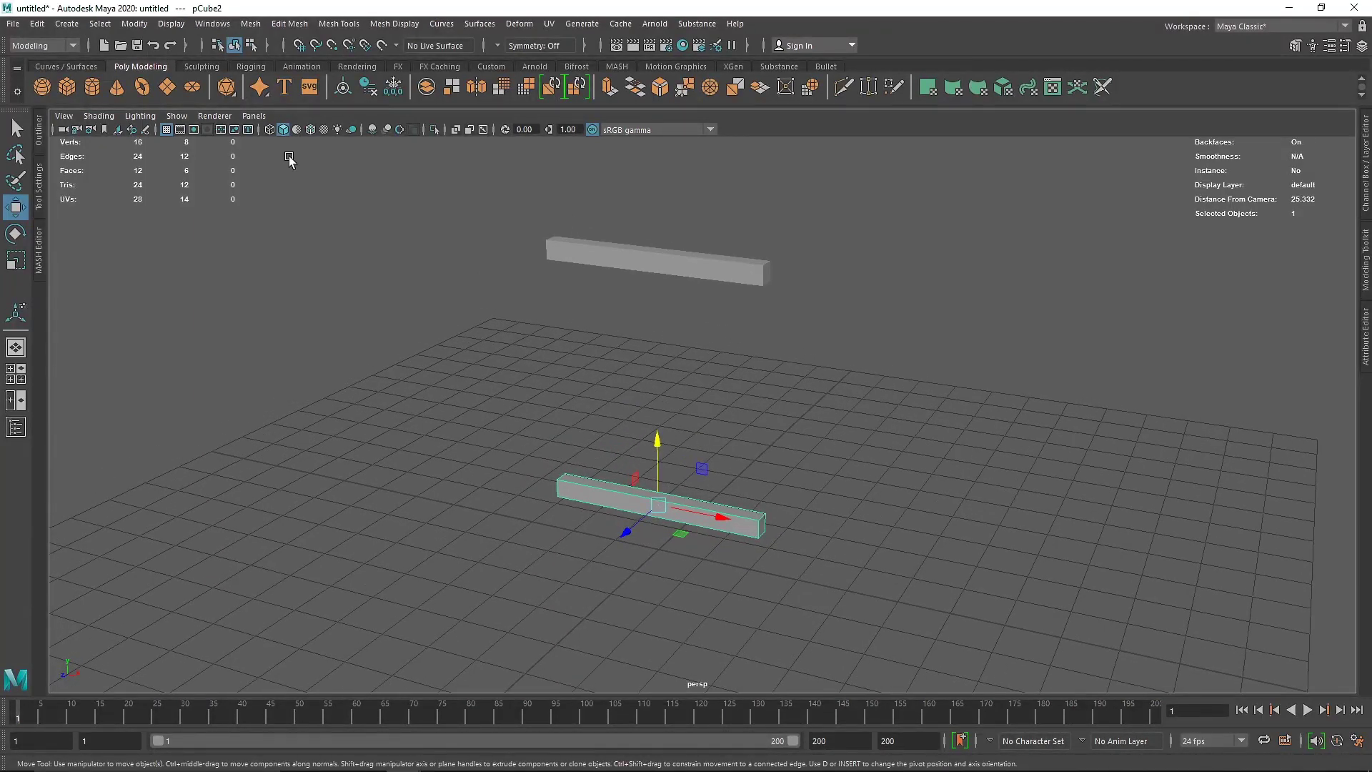
Create a polygon plane between the two bars, rotate it 90 degrees about X, and show its creation settings.
{"action": "left_click", "coordinate": [167, 87]}
{"action": "left_click_drag", "start_coordinate": [661, 502], "coordinate": [870, 348]}
{"action": "key", "text": "e"}
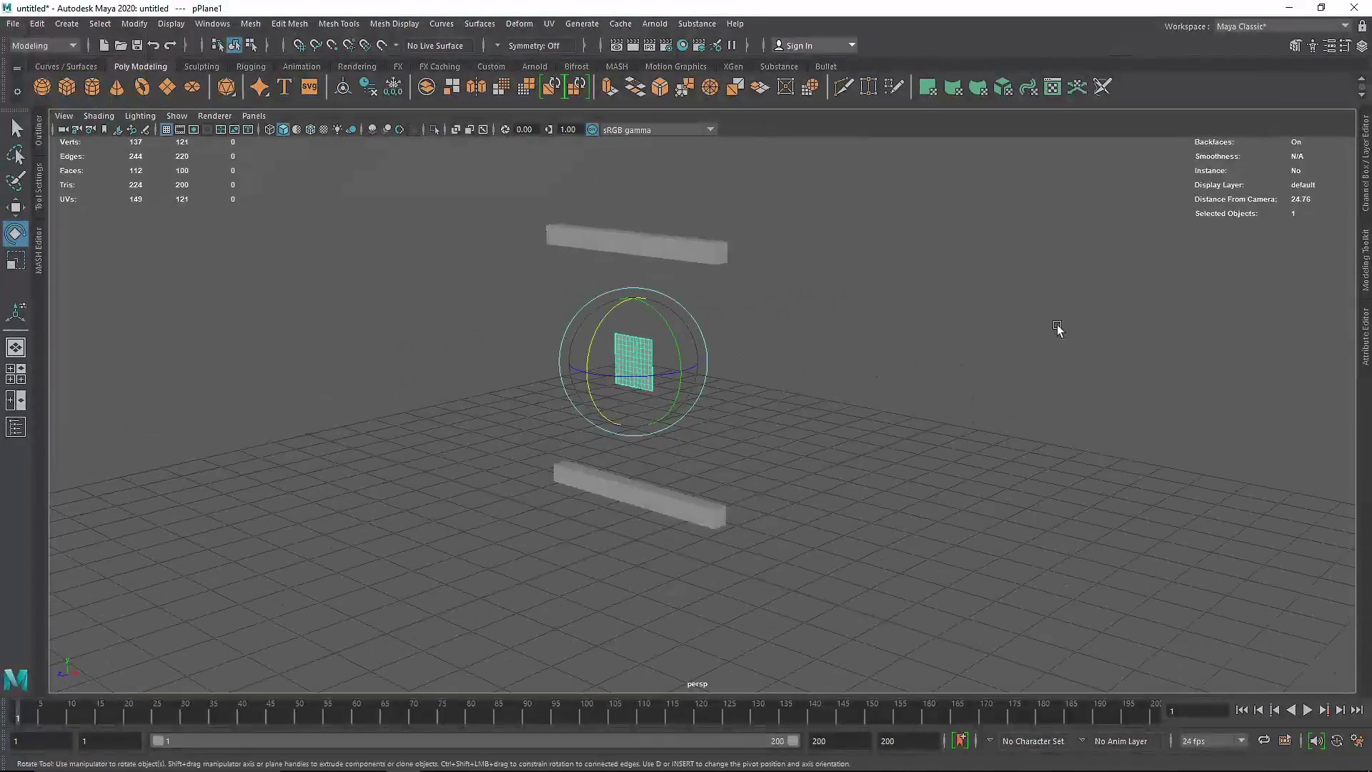
{"action": "left_click", "coordinate": [1363, 191]}
{"action": "left_click", "coordinate": [1189, 304]}
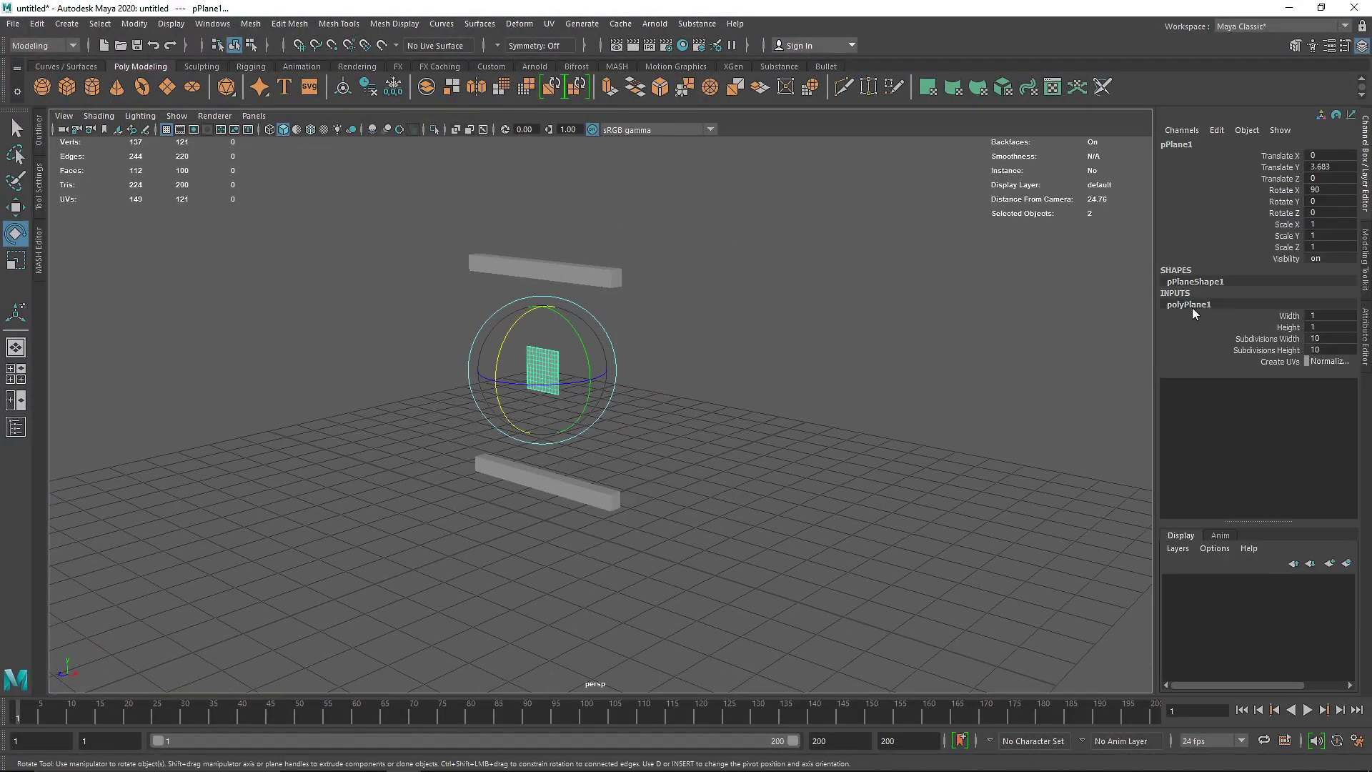
Scale the plane to about 3.93 in X and 4.82 in Z so it spans the gap between the bars.
{"action": "left_click_drag", "start_coordinate": [757, 381], "coordinate": [763, 381], "text": "alt"}
{"action": "key", "text": "r"}
{"action": "left_click_drag", "start_coordinate": [555, 373], "coordinate": [647, 389]}
{"action": "left_click_drag", "start_coordinate": [558, 433], "coordinate": [558, 454]}
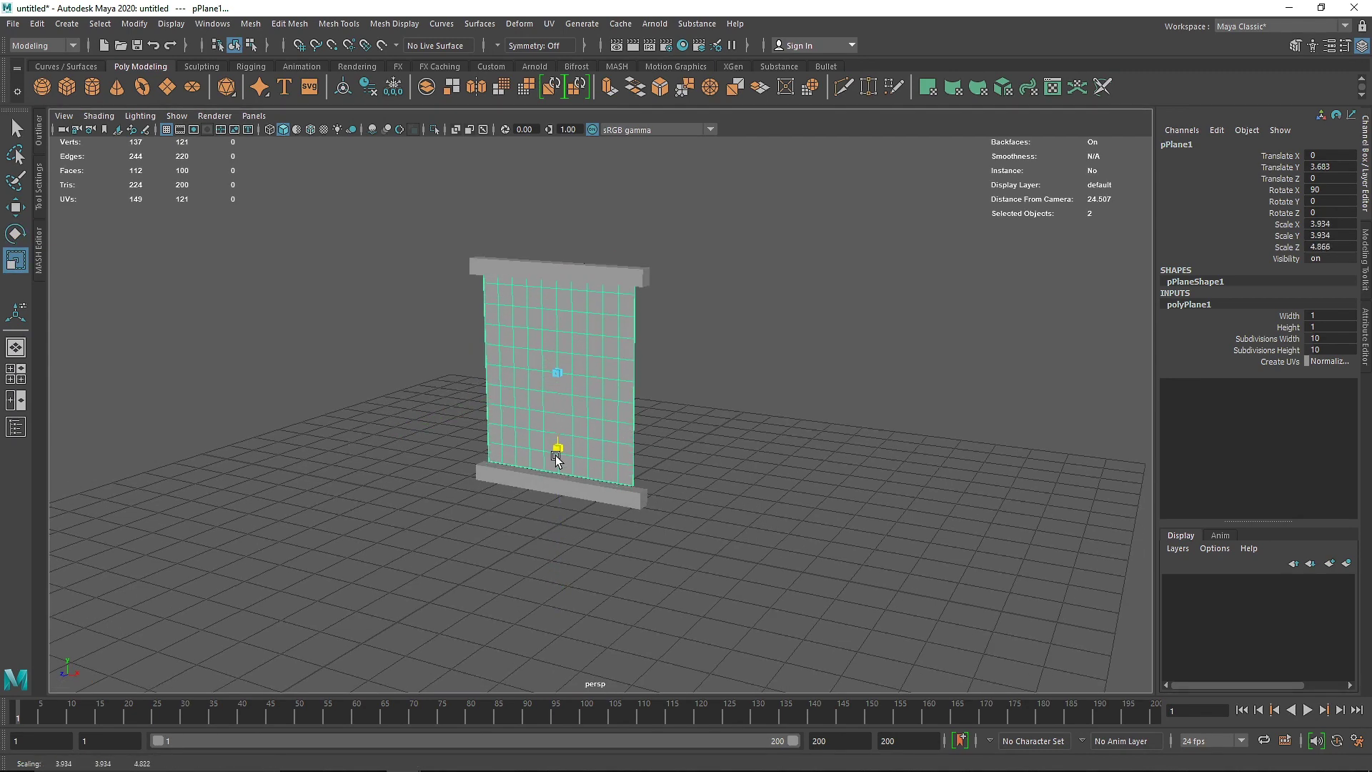
Lower the plane to about 3.5 on the Y axis in the front view so it overlaps both bars.
{"action": "key", "text": "space"}
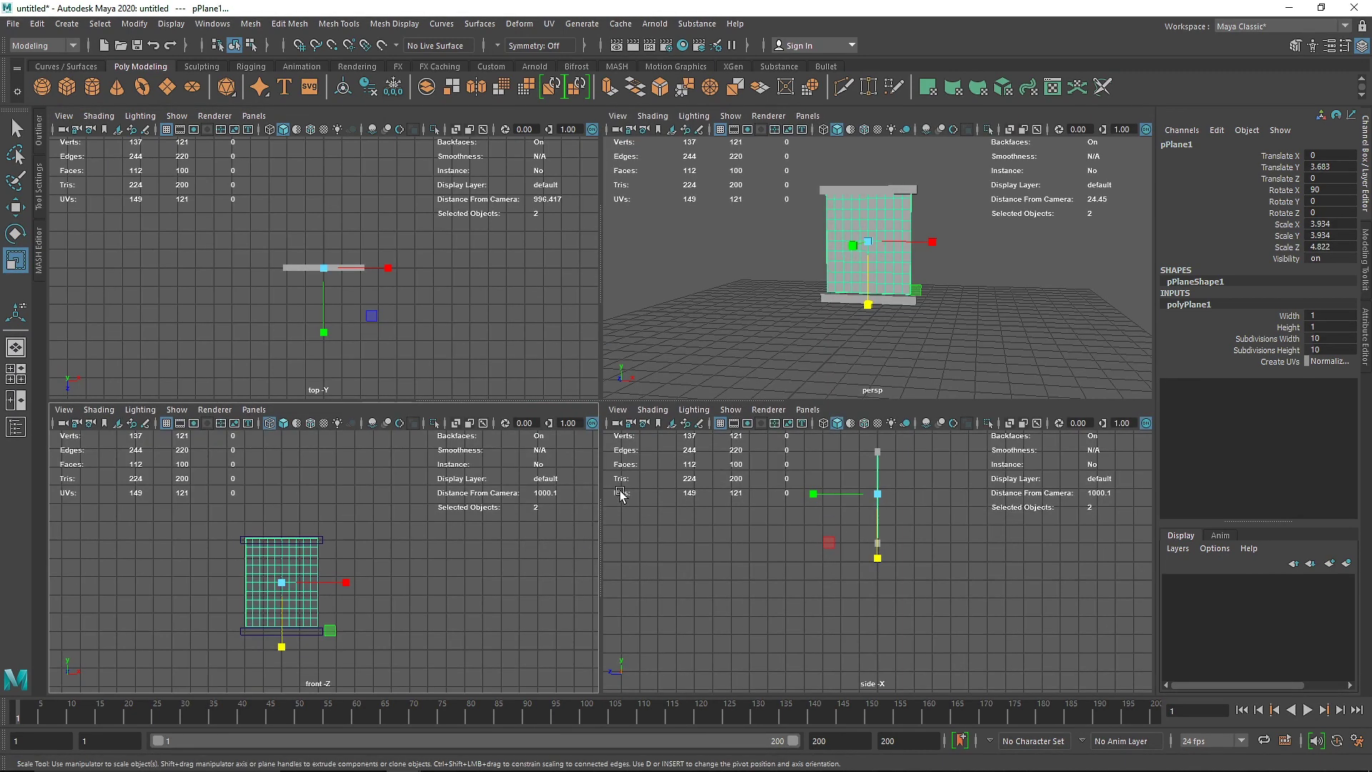
{"action": "key", "text": "space"}
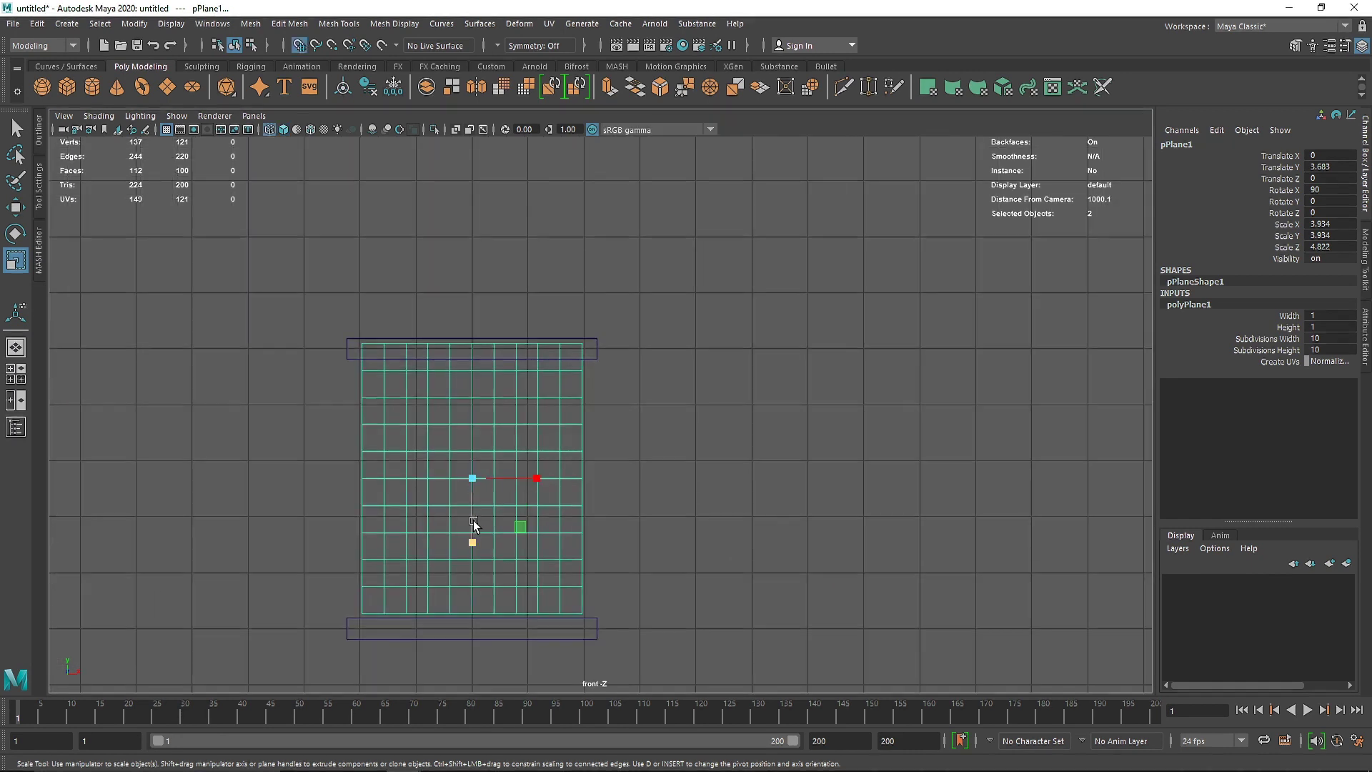
{"action": "key", "text": "w"}
{"action": "mouse_move", "coordinate": [472, 475]}
{"action": "left_mouse_down"}
{"action": "mouse_move", "coordinate": [472, 457]}
{"action": "mouse_move", "coordinate": [474, 505]}
{"action": "mouse_move", "coordinate": [482, 438]}
{"action": "left_mouse_up"}
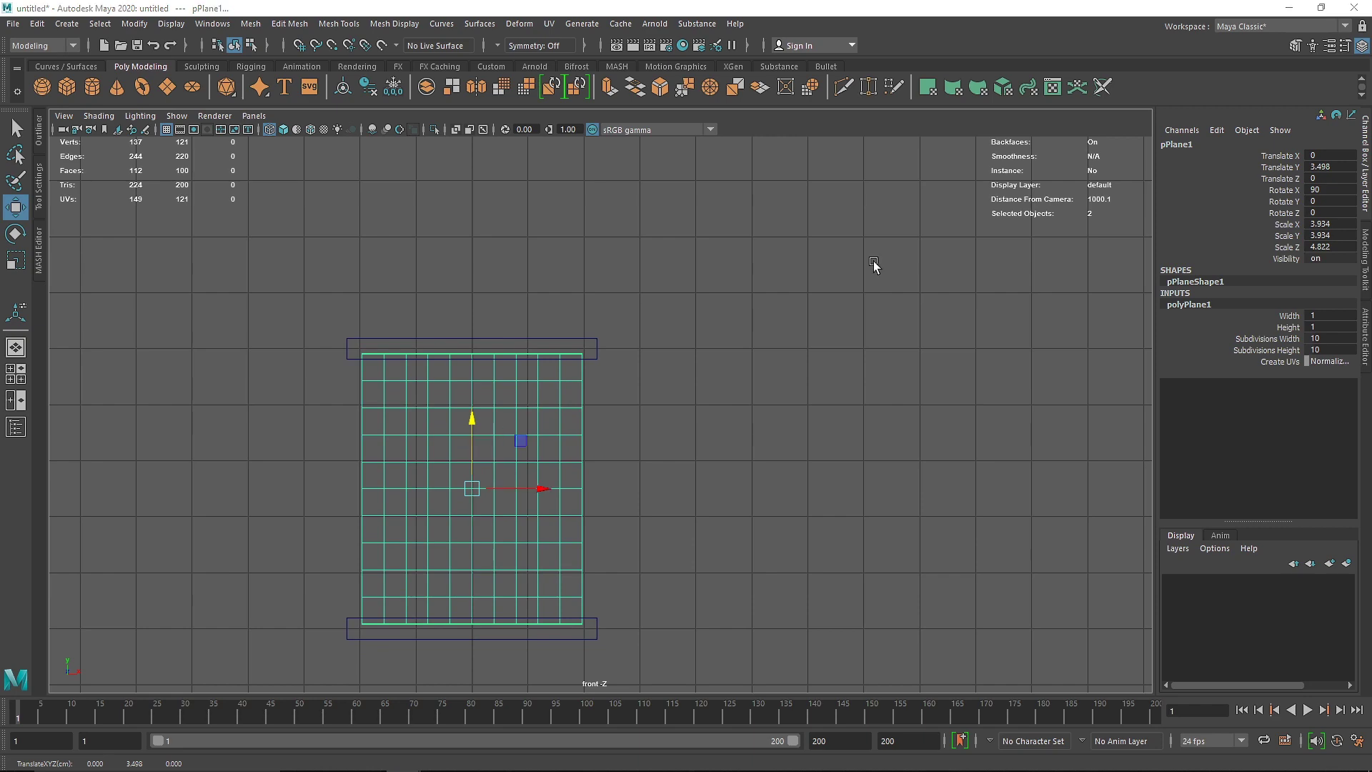
Set the plane's width and height subdivisions to 30 each.
{"action": "key", "text": "space"}
{"action": "key", "text": "space"}
{"action": "double_click", "coordinate": [1322, 350]}
{"action": "type", "text": "30"}
{"action": "left_click", "coordinate": [1320, 340]}
{"action": "type", "text": "30"}
{"action": "left_click", "coordinate": [808, 389]}
{"action": "left_click", "coordinate": [584, 371]}
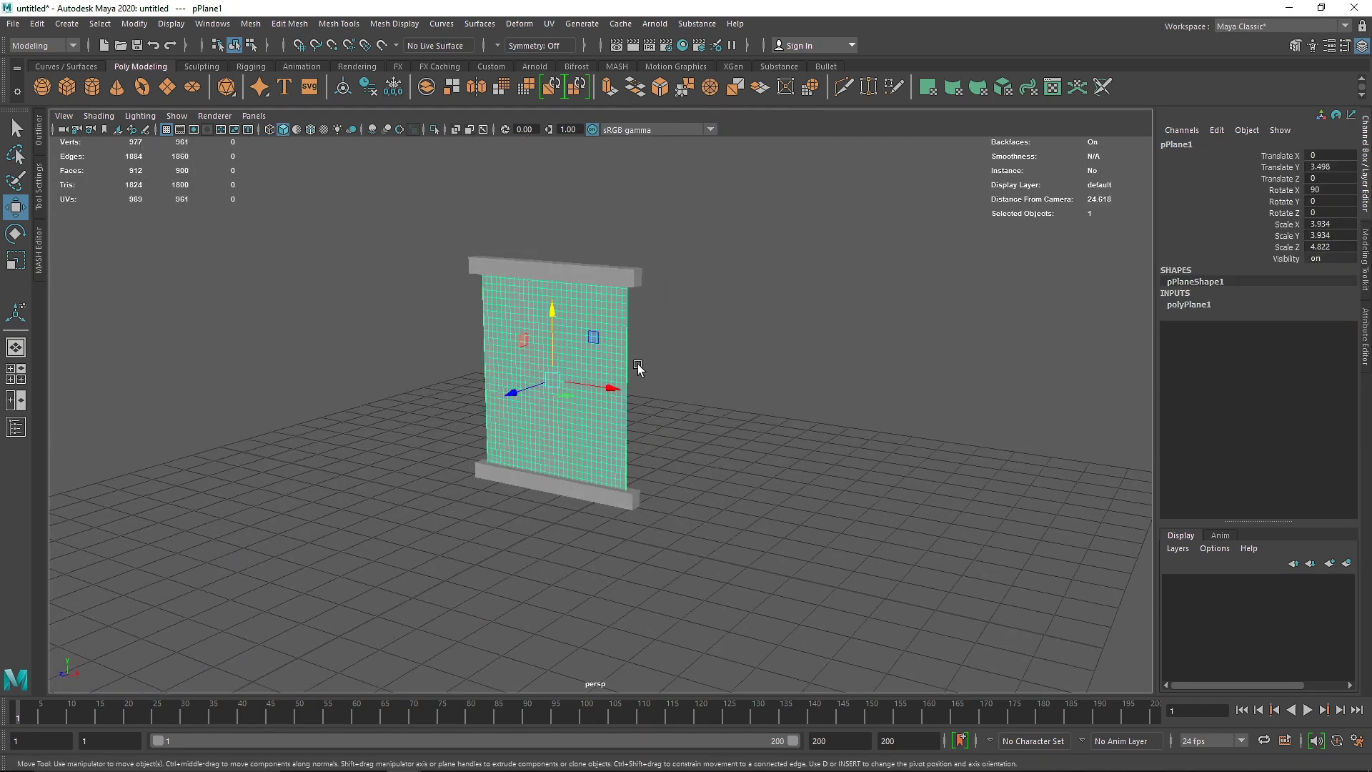
Switch to the FX menu set and convert the plane to an nCloth.
{"action": "scroll", "coordinate": [614, 283], "scroll_direction": "up", "scroll_amount": 5}
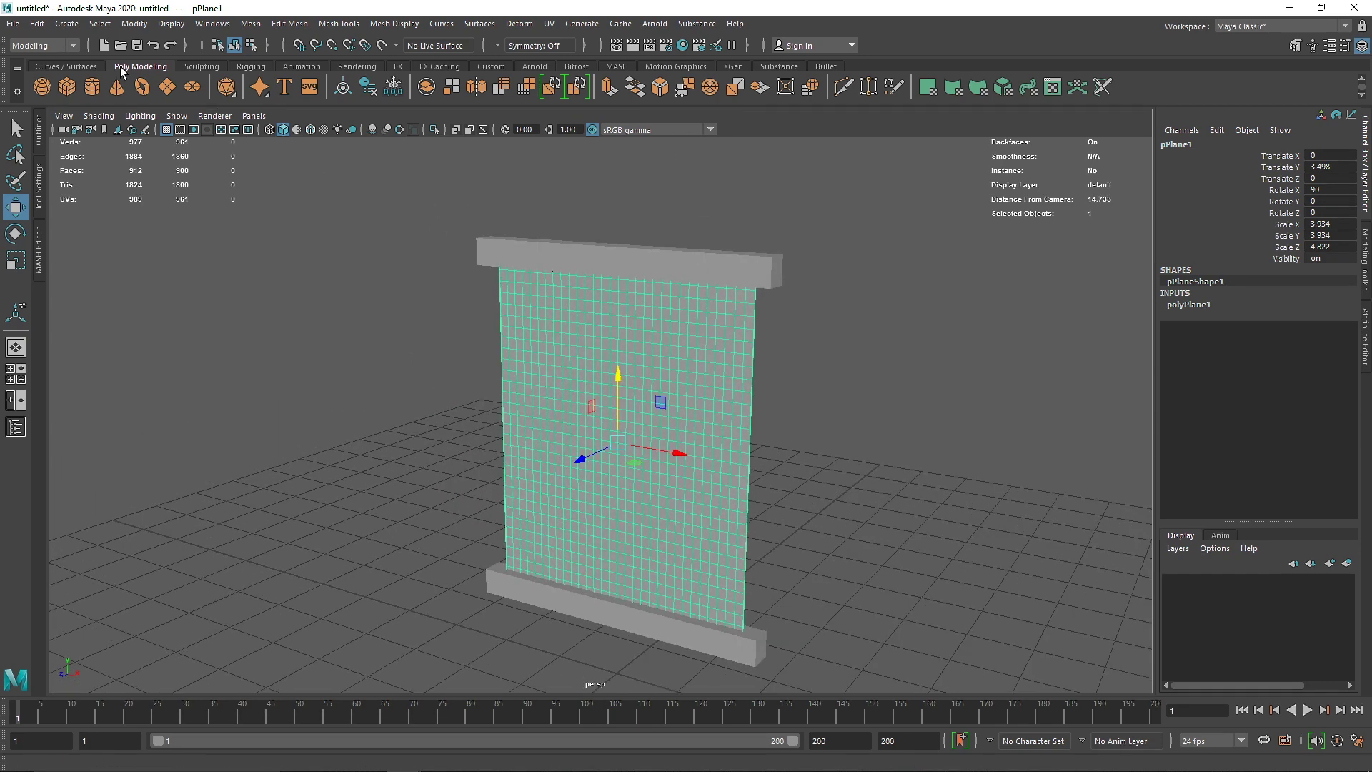
{"action": "left_click", "coordinate": [34, 45]}
{"action": "left_click", "coordinate": [43, 105]}
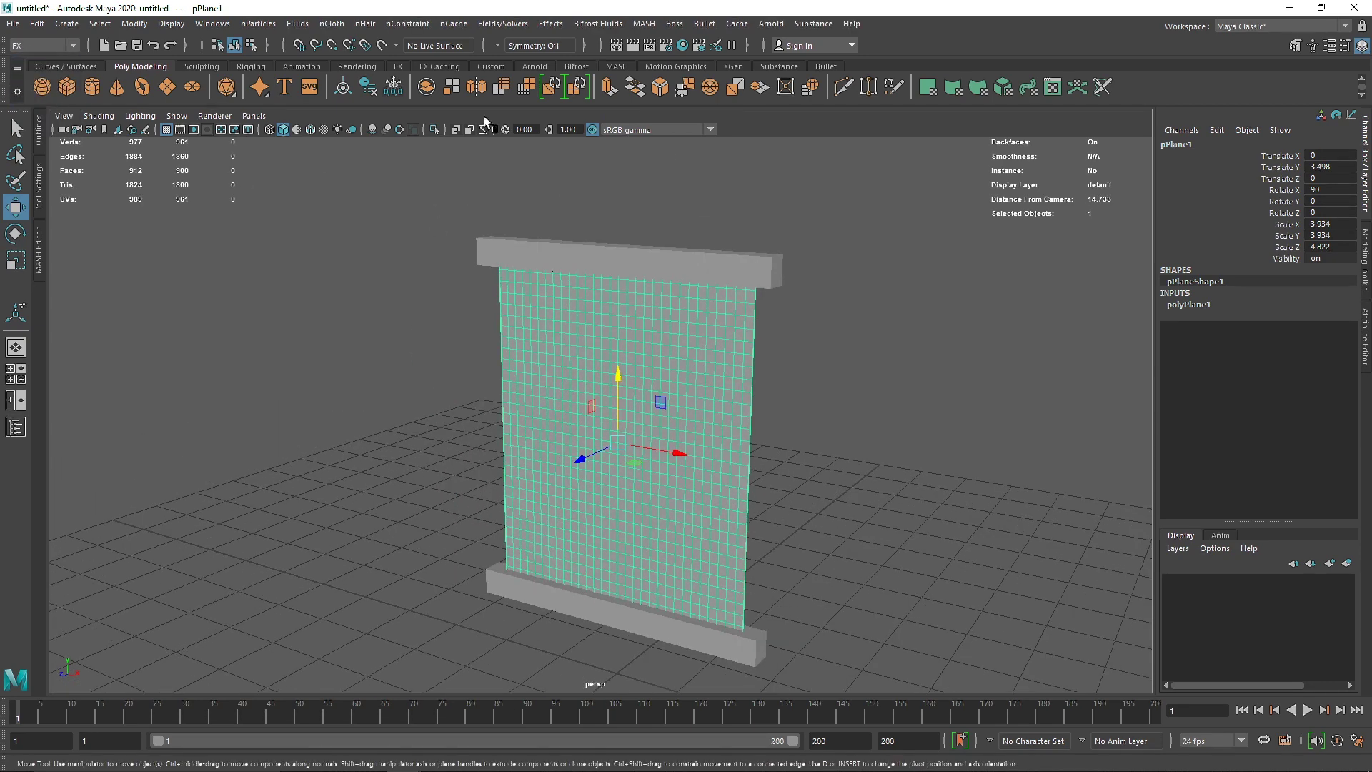
{"action": "left_click", "coordinate": [331, 24]}
{"action": "left_click", "coordinate": [366, 74]}
Make the upper bar and the lower bar passive colliders for the cloth.
{"action": "left_click", "coordinate": [616, 257]}
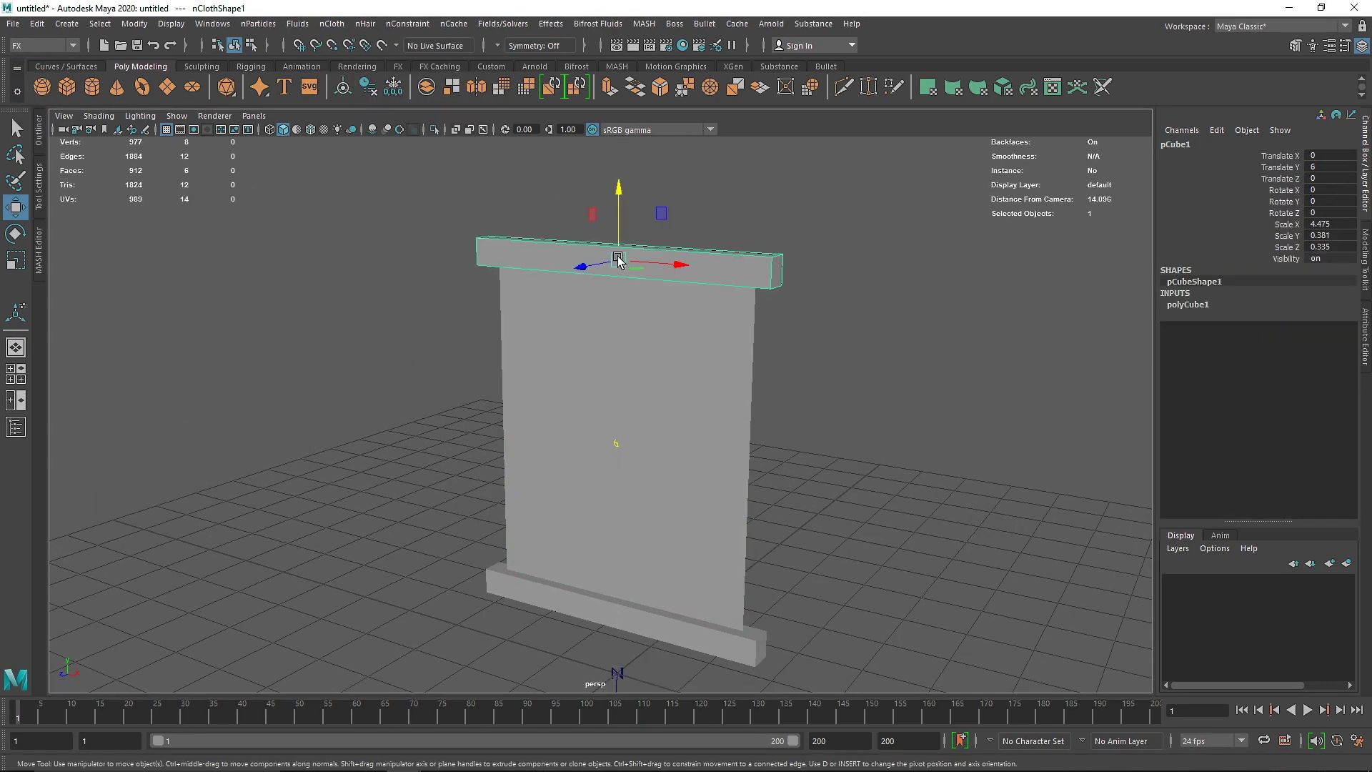
{"action": "left_click", "coordinate": [331, 24]}
{"action": "left_click", "coordinate": [352, 60]}
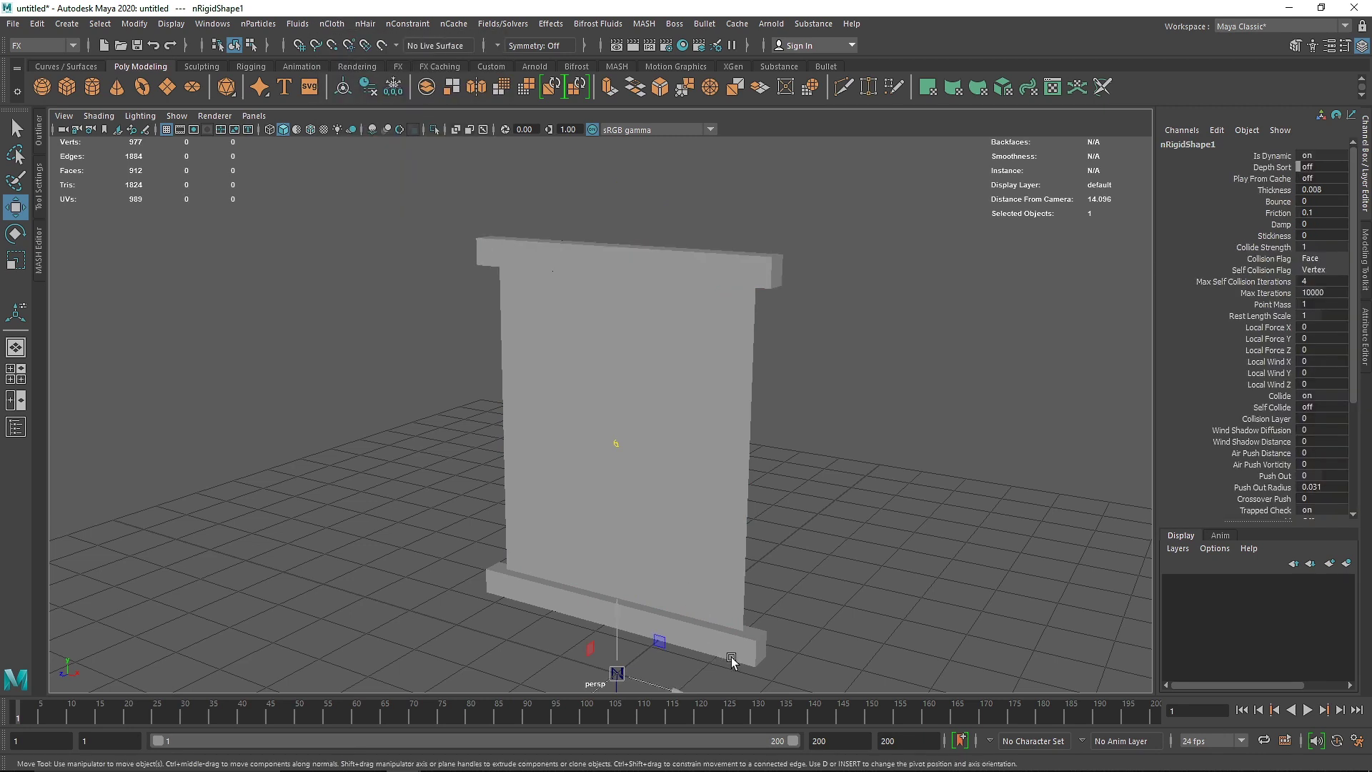
{"action": "left_click", "coordinate": [726, 663]}
{"action": "left_click", "coordinate": [258, 24]}
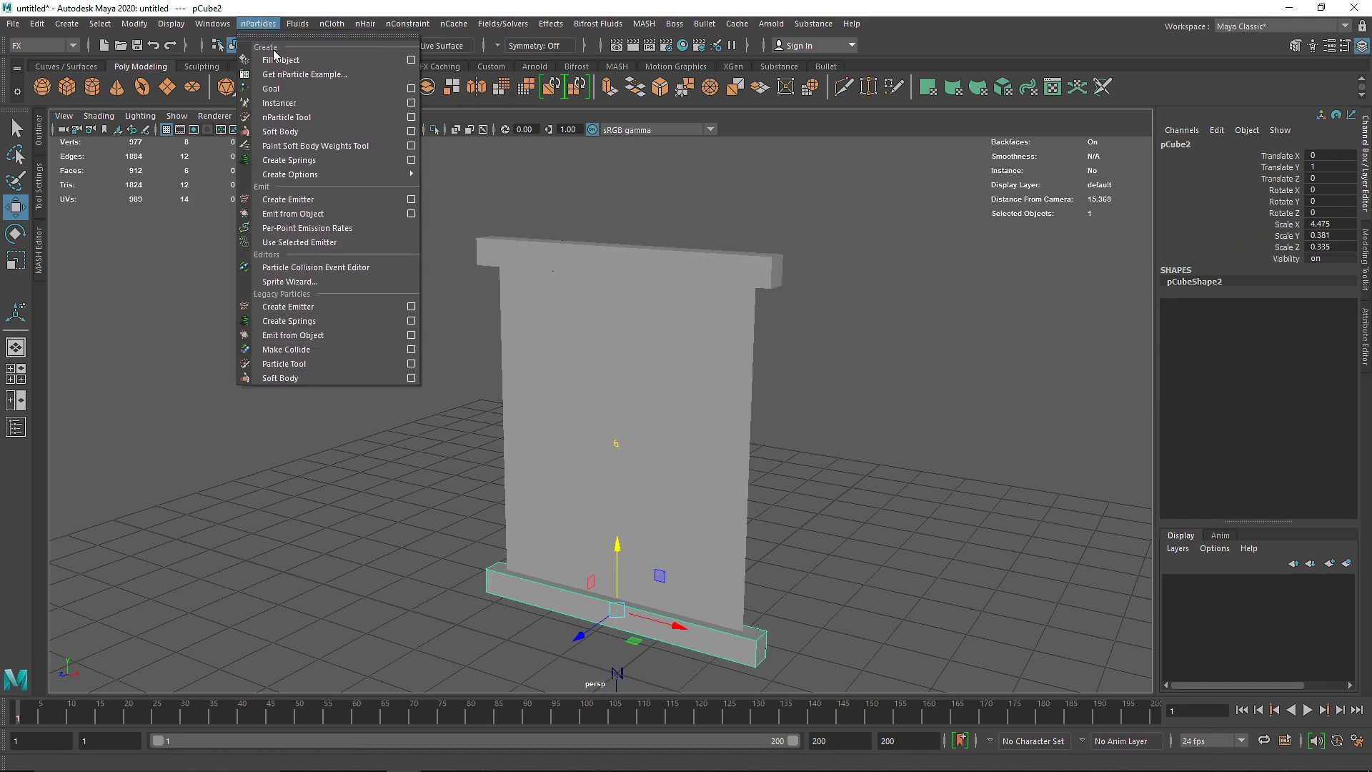
{"action": "left_click", "coordinate": [352, 60]}
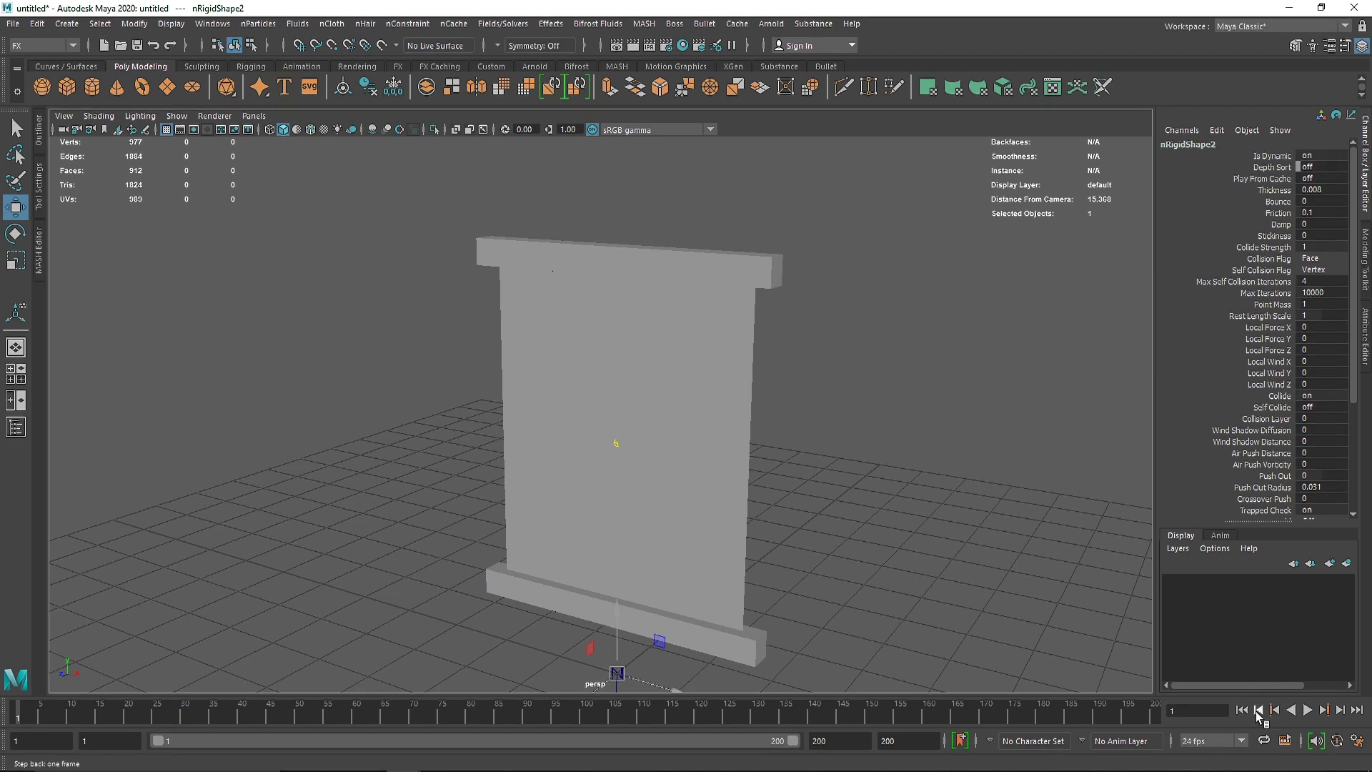
Play the cloth simulation briefly, stop it, and return to the first frame.
{"action": "left_click", "coordinate": [1307, 711]}
{"action": "left_click", "coordinate": [1309, 710]}
{"action": "left_click", "coordinate": [1242, 711]}
Select the cloth's top row of vertices in the front view and lower it to about 5.84 on the Y axis.
{"action": "left_click", "coordinate": [665, 336]}
{"action": "right_click_drag", "start_coordinate": [664, 316], "coordinate": [439, 256]}
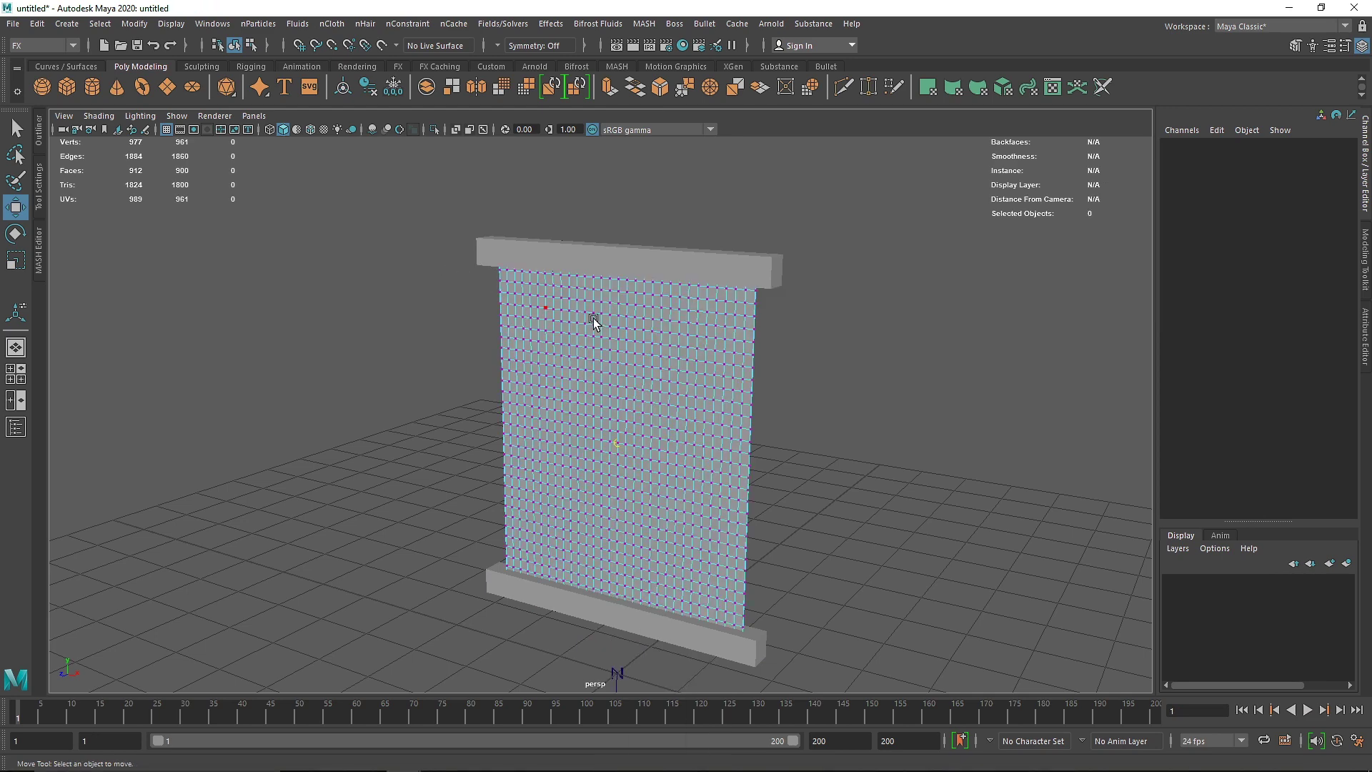
{"action": "key", "text": "space"}
{"action": "key", "text": "space"}
{"action": "scroll", "coordinate": [342, 353], "scroll_direction": "up", "scroll_amount": 3}
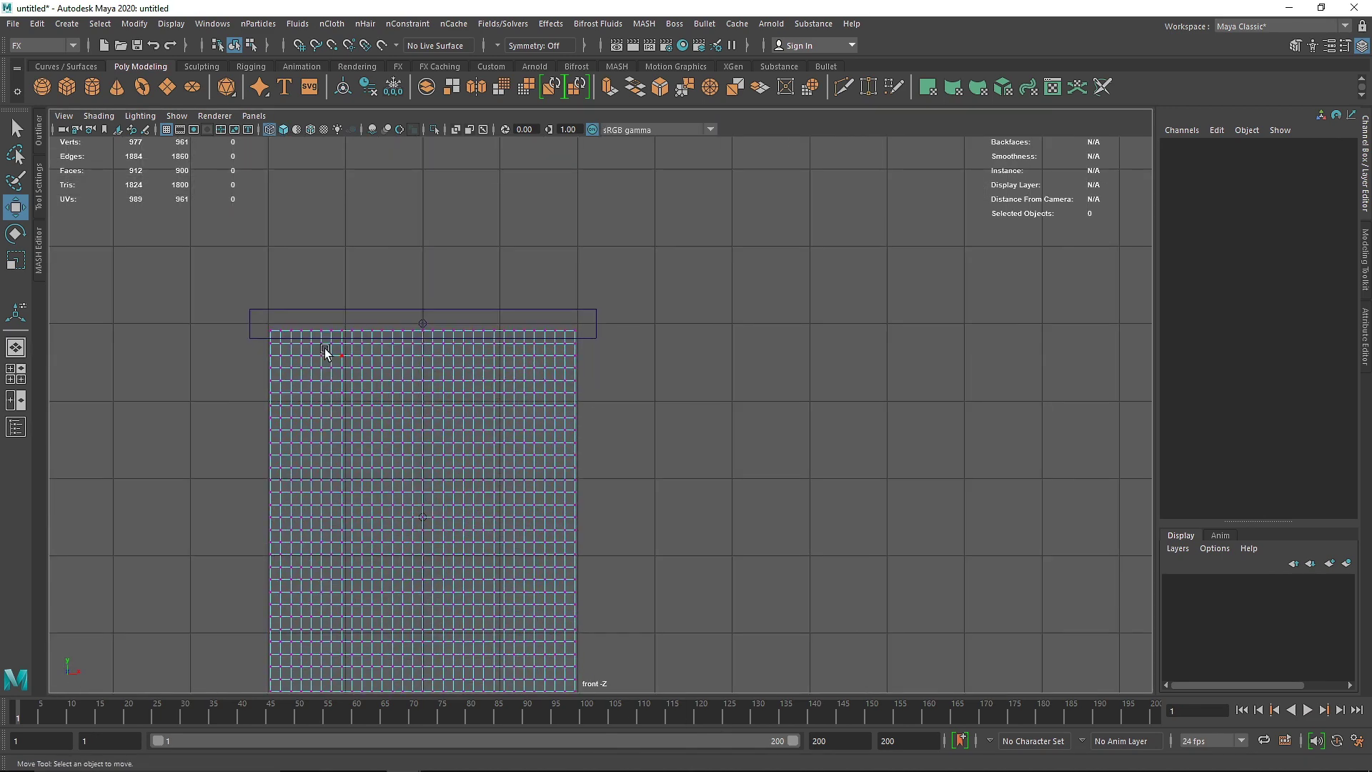
{"action": "left_click_drag", "start_coordinate": [359, 328], "coordinate": [619, 336]}
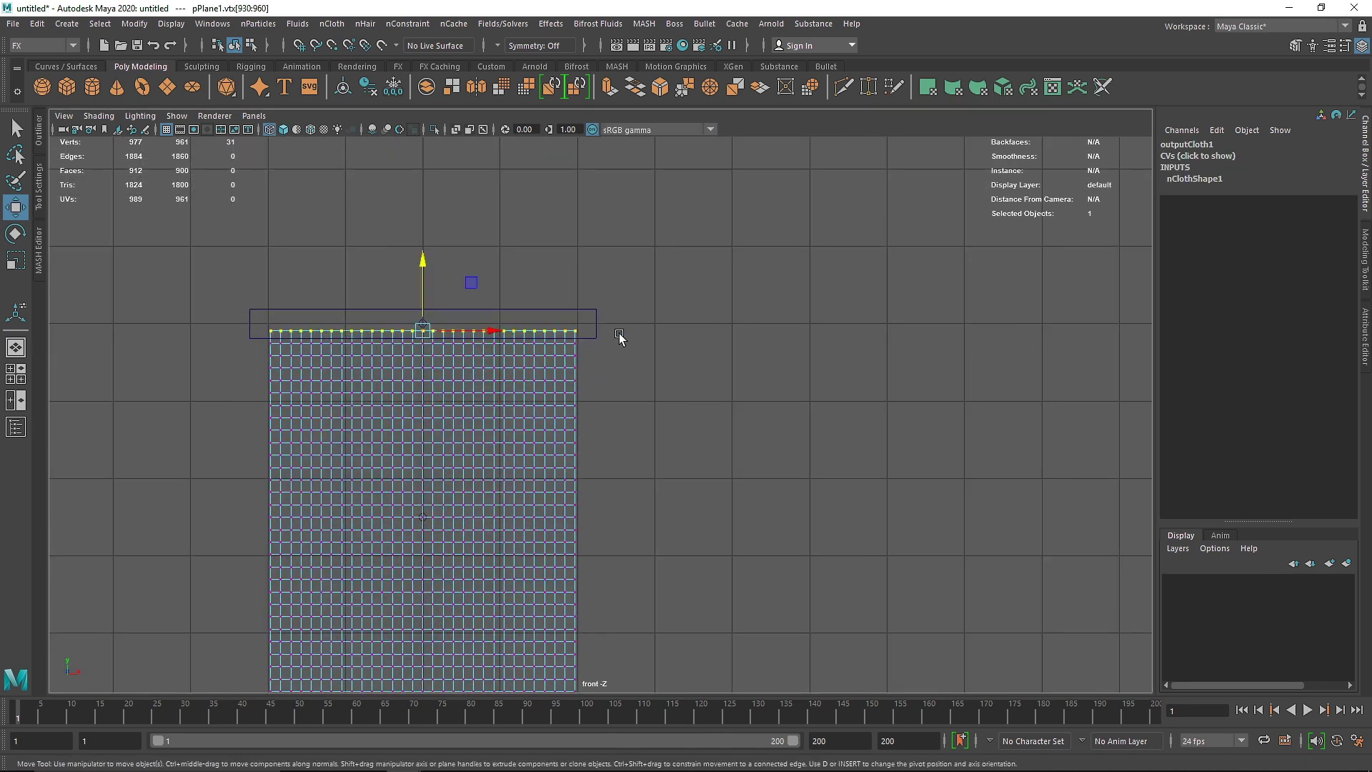
{"action": "left_click_drag", "start_coordinate": [423, 291], "coordinate": [426, 292]}
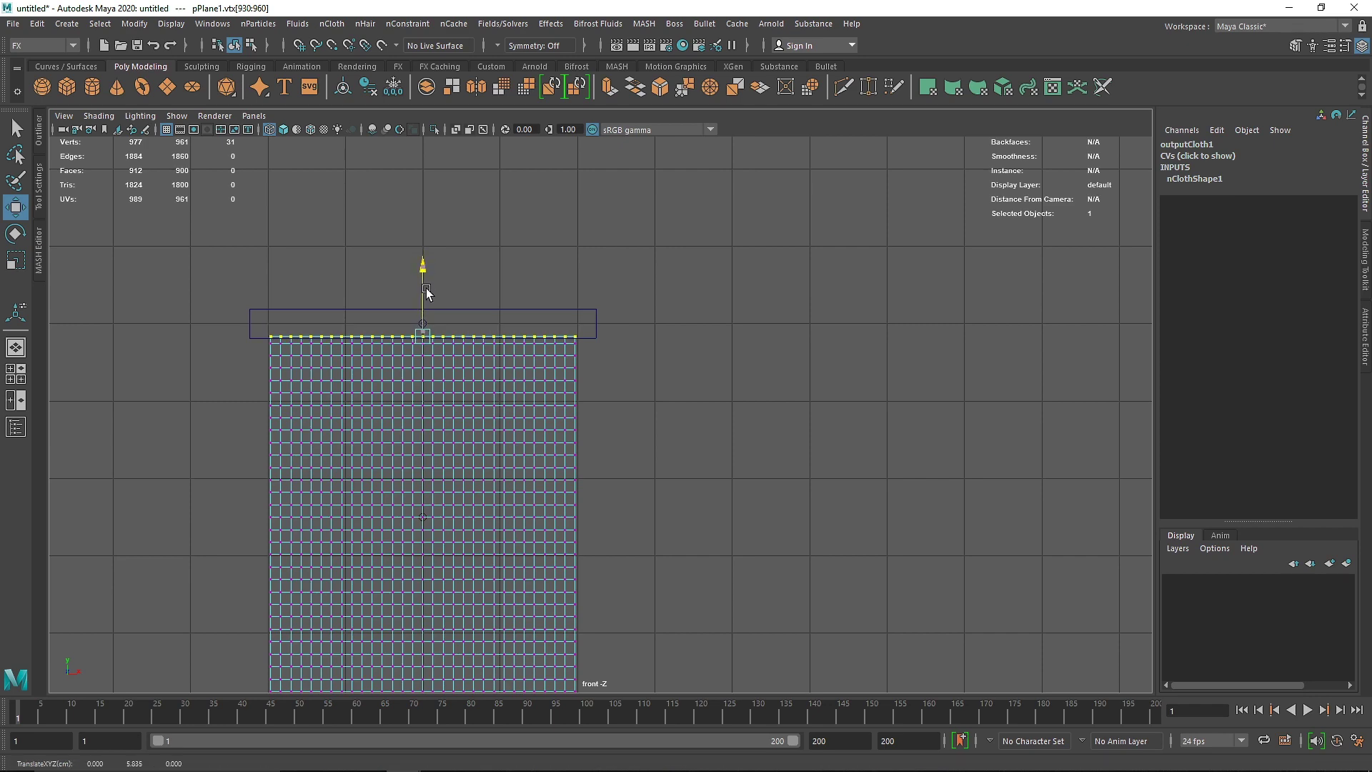
Attach the cloth's selected top vertices to the upper bar with a spring-type nConstraint.
{"action": "key", "text": "space"}
{"action": "key", "text": "space"}
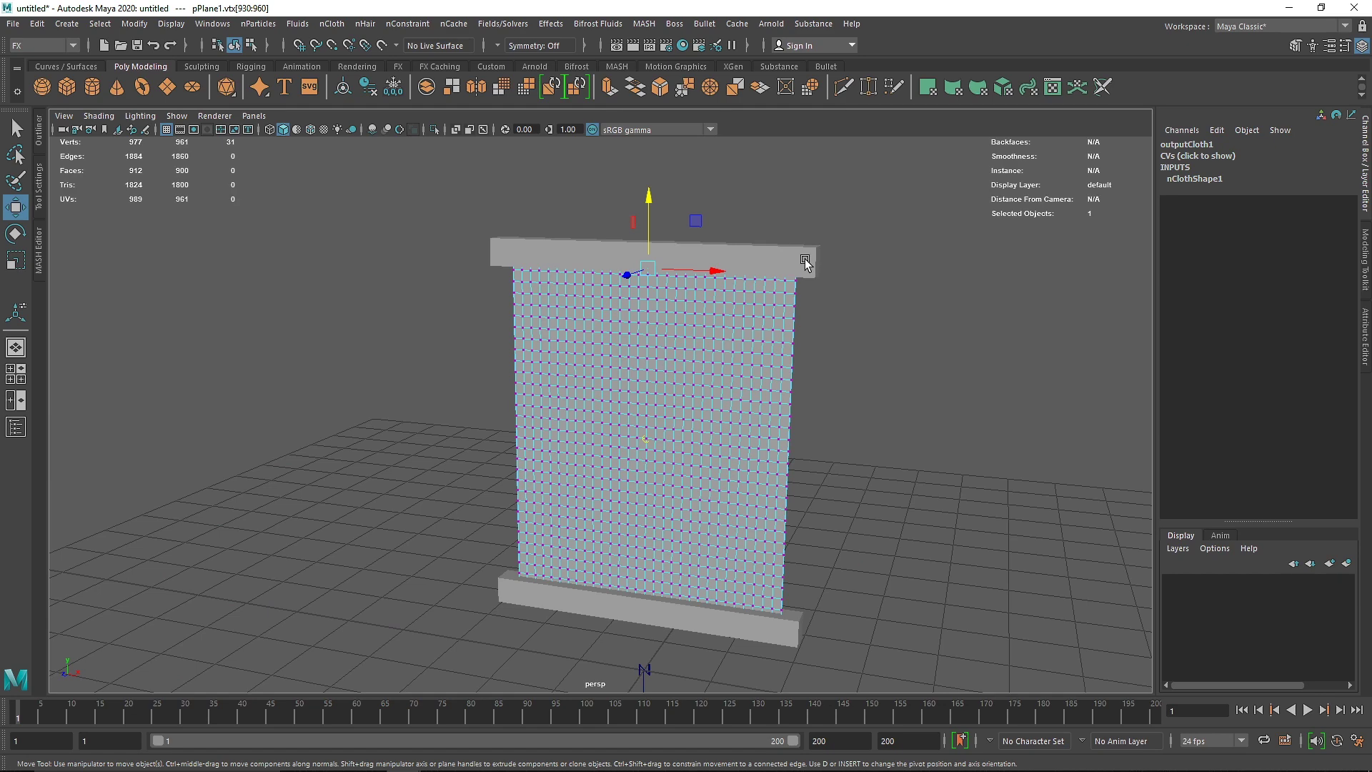
{"action": "left_click", "coordinate": [805, 259], "text": "shift"}
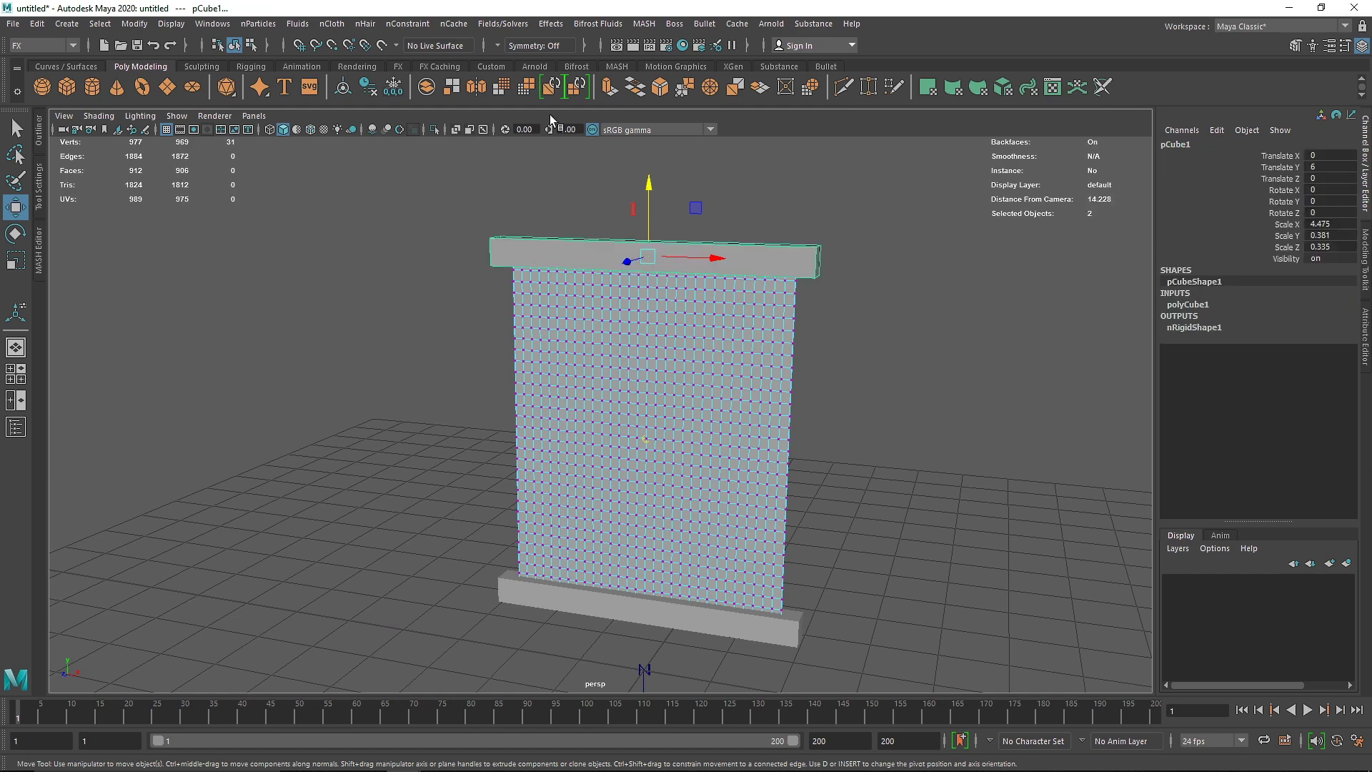
{"action": "left_click", "coordinate": [415, 29]}
{"action": "left_click", "coordinate": [432, 101]}
Examine the constraint connections between the cloth's top edge and the upper bar up close in the front view.
{"action": "key", "text": "space"}
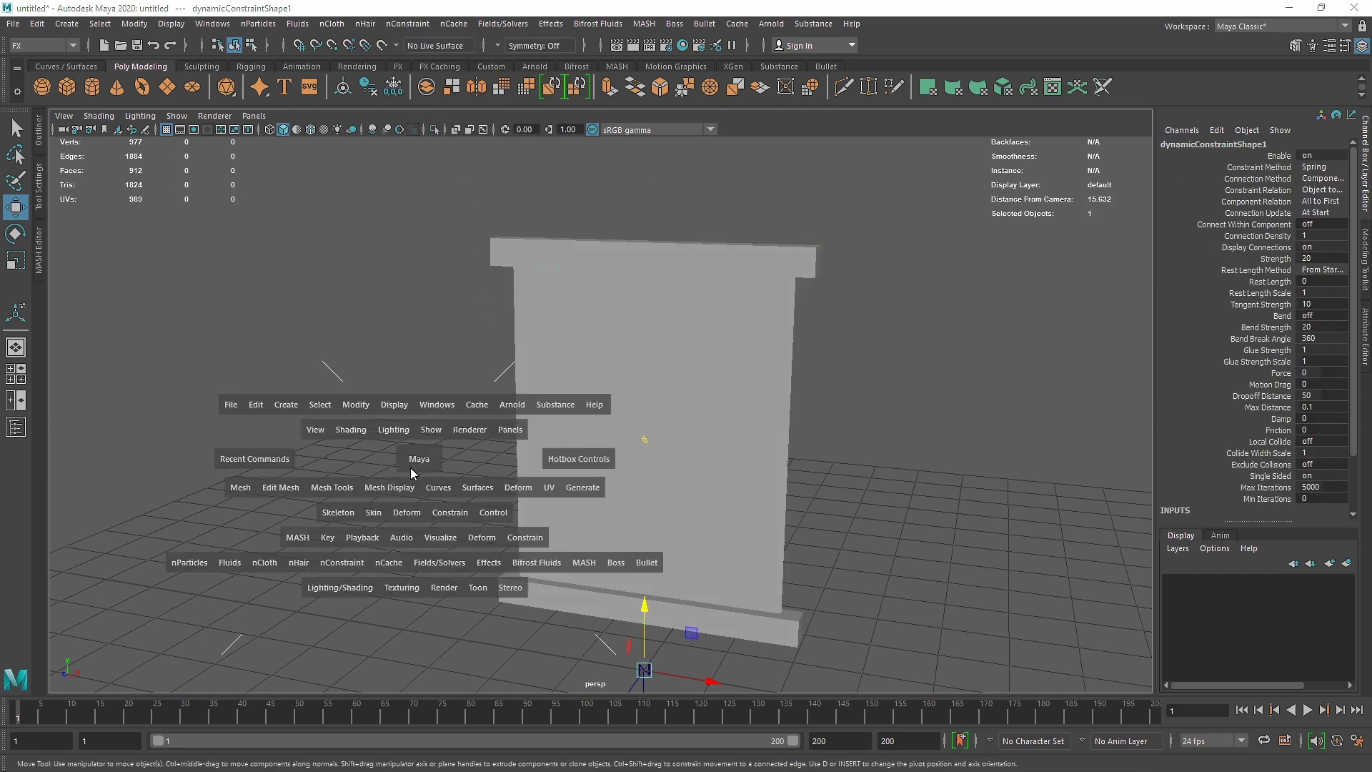
{"action": "left_click_drag", "start_coordinate": [412, 465], "coordinate": [421, 533]}
{"action": "scroll", "coordinate": [476, 364], "scroll_direction": "up", "scroll_amount": 5}
{"action": "middle_click_drag", "start_coordinate": [312, 282], "coordinate": [649, 397], "text": "alt"}
{"action": "scroll", "coordinate": [649, 398], "scroll_direction": "up", "scroll_amount": 3}
{"action": "scroll", "coordinate": [672, 401], "scroll_direction": "up", "scroll_amount": 3}
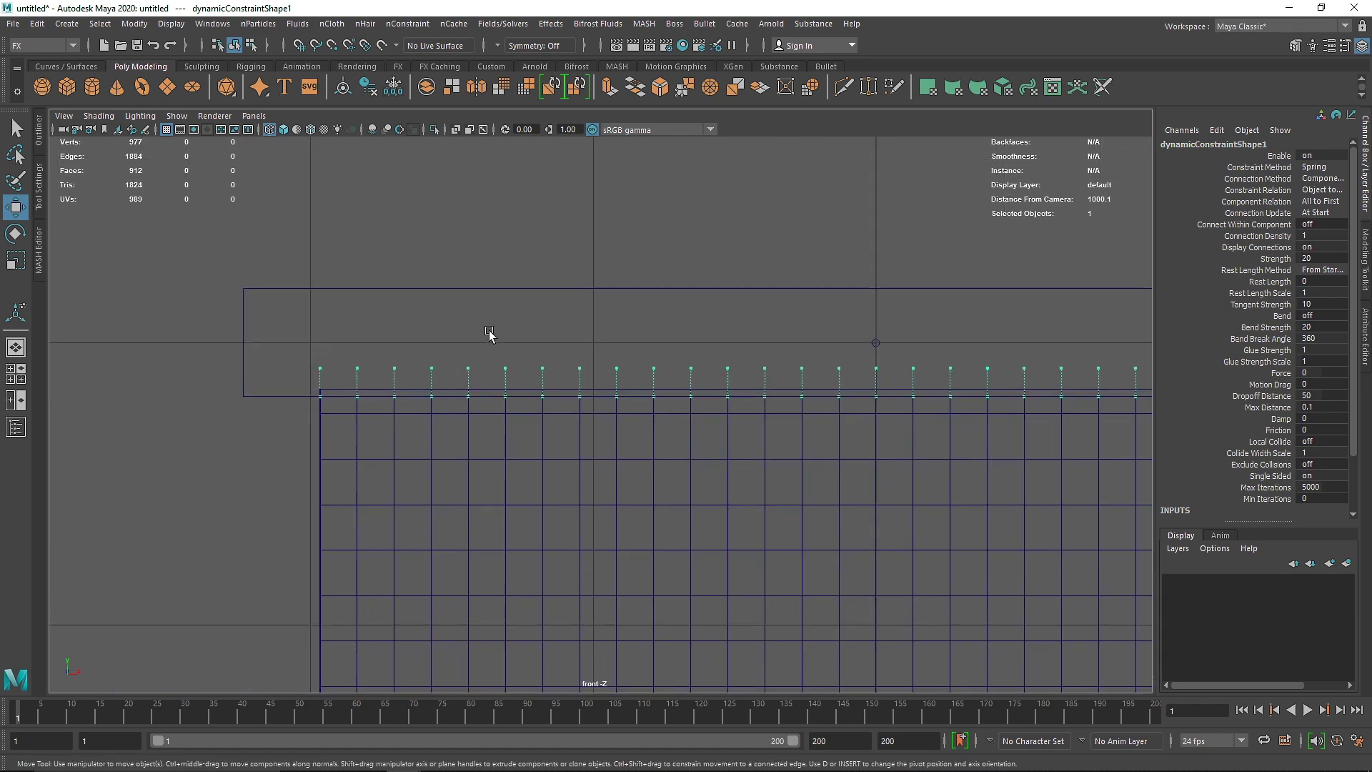
{"action": "key", "text": "space"}
{"action": "key", "text": "space"}
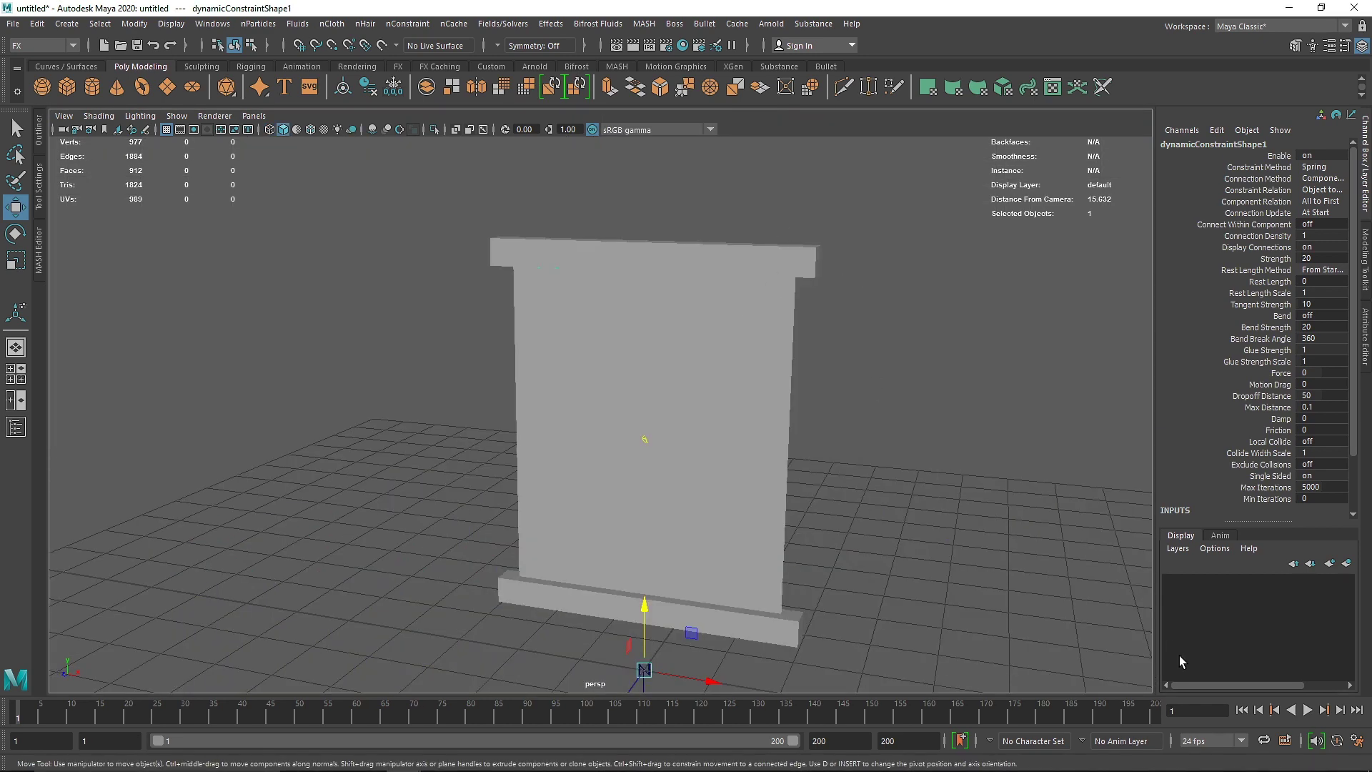
Run the simulation to frame 25 and inspect the cloth's attachment to the upper bar with X-ray shading temporarily on.
{"action": "left_click", "coordinate": [1307, 709]}
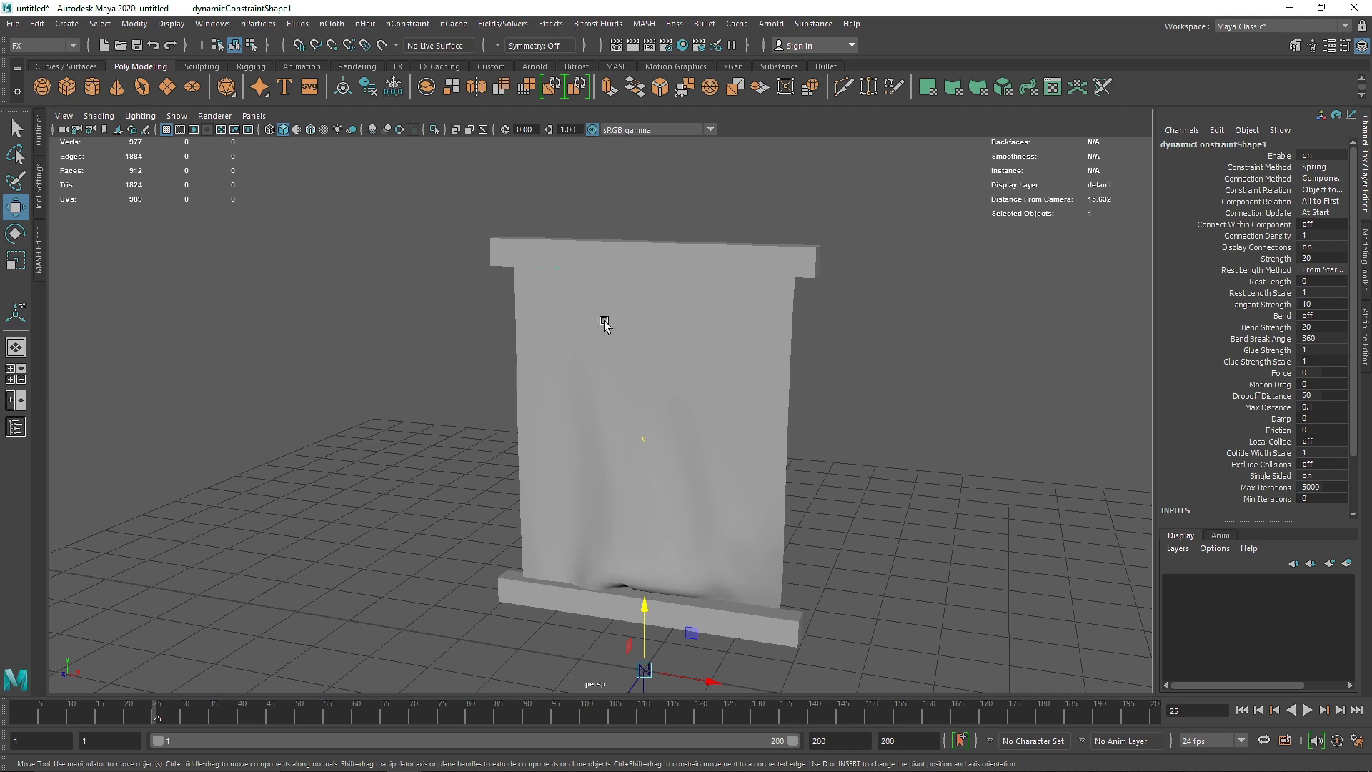
{"action": "left_click", "coordinate": [456, 129]}
{"action": "right_click_drag", "start_coordinate": [639, 249], "coordinate": [686, 329], "text": "alt"}
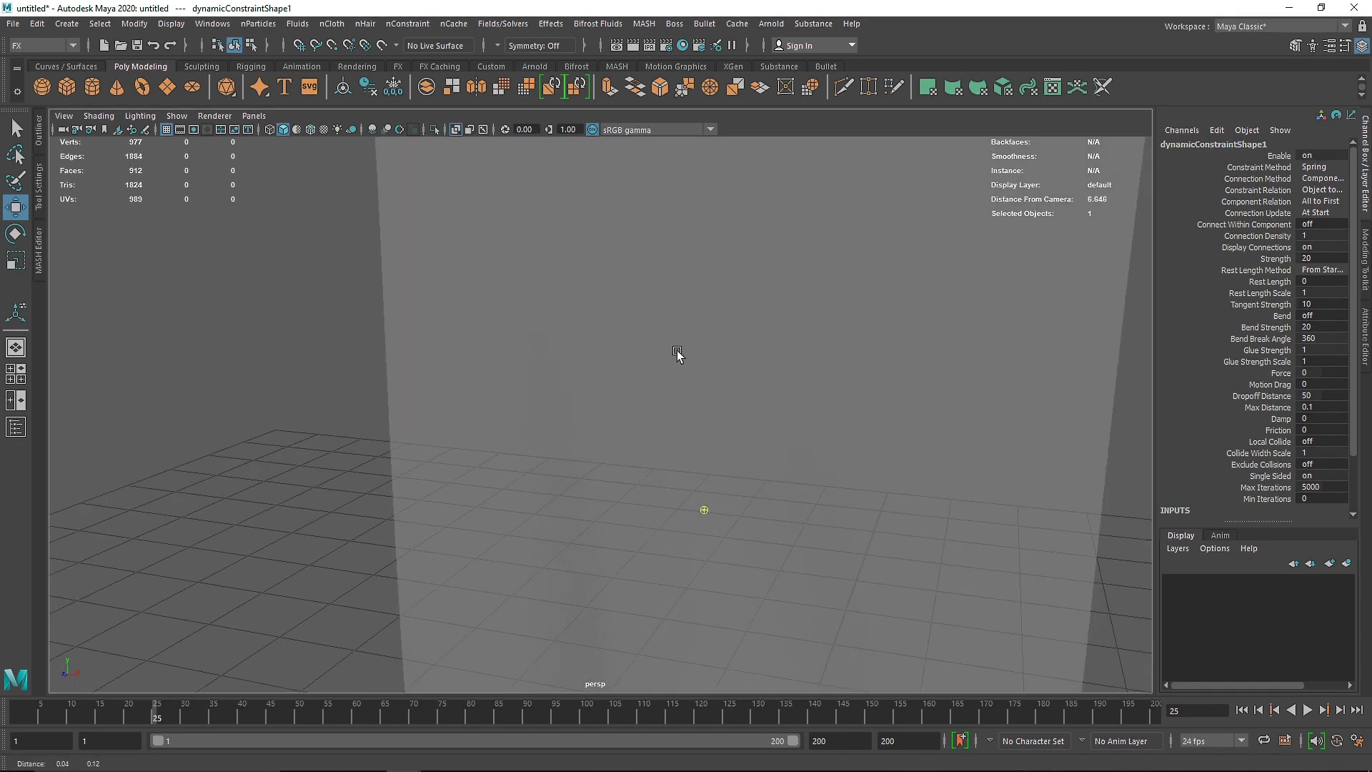
{"action": "middle_click_drag", "start_coordinate": [686, 329], "coordinate": [671, 358], "text": "alt"}
{"action": "mouse_move", "coordinate": [671, 358]}
{"action": "left_mouse_down", "text": "alt"}
{"action": "mouse_move", "coordinate": [637, 355]}
{"action": "mouse_move", "coordinate": [679, 361]}
{"action": "left_mouse_up", "text": "alt"}
{"action": "right_click_drag", "start_coordinate": [679, 360], "coordinate": [581, 372], "text": "alt"}
{"action": "middle_click_drag", "start_coordinate": [581, 372], "coordinate": [636, 286], "text": "alt"}
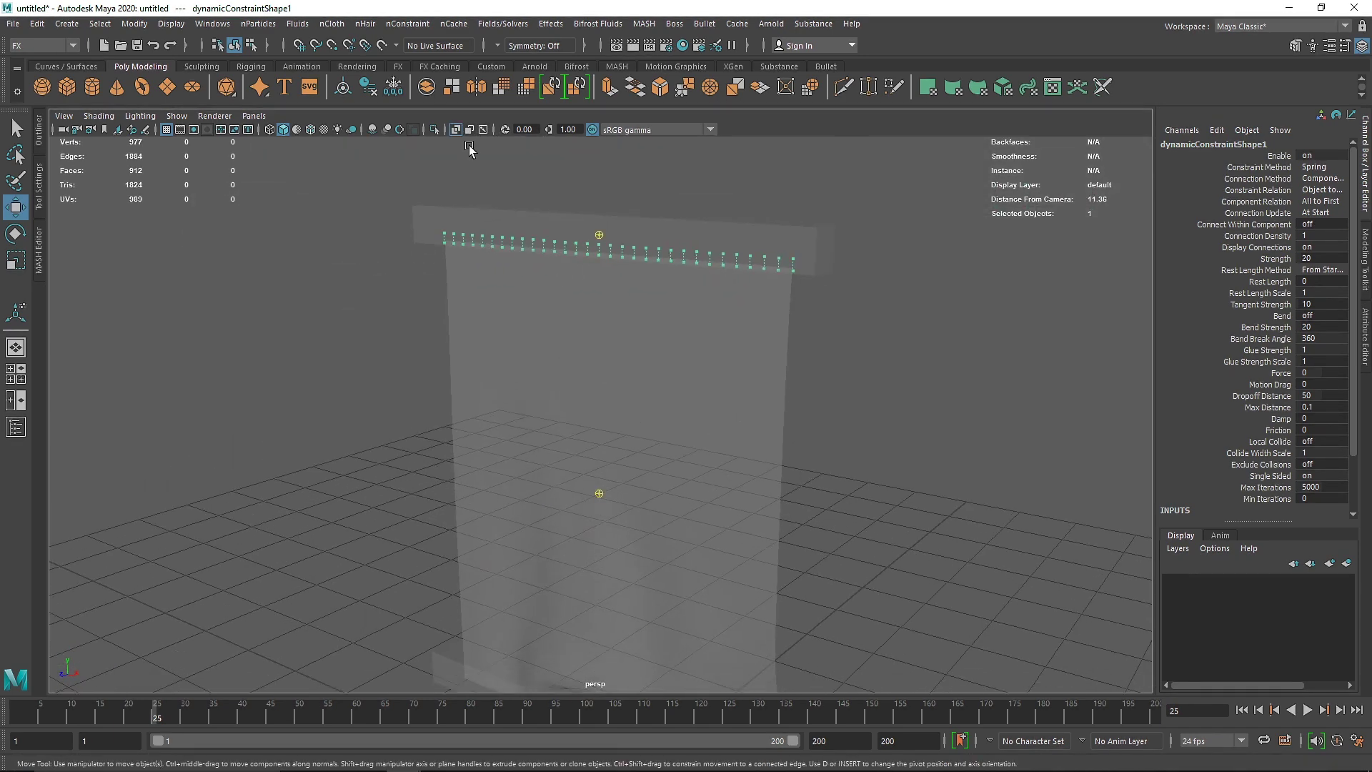
{"action": "left_click", "coordinate": [455, 130]}
{"action": "middle_click_drag", "start_coordinate": [576, 450], "coordinate": [640, 344], "text": "alt"}
Return to the first frame, select the cloth's bottom row of vertices, and raise it to about 1.18 on the Y axis.
{"action": "left_click", "coordinate": [744, 457]}
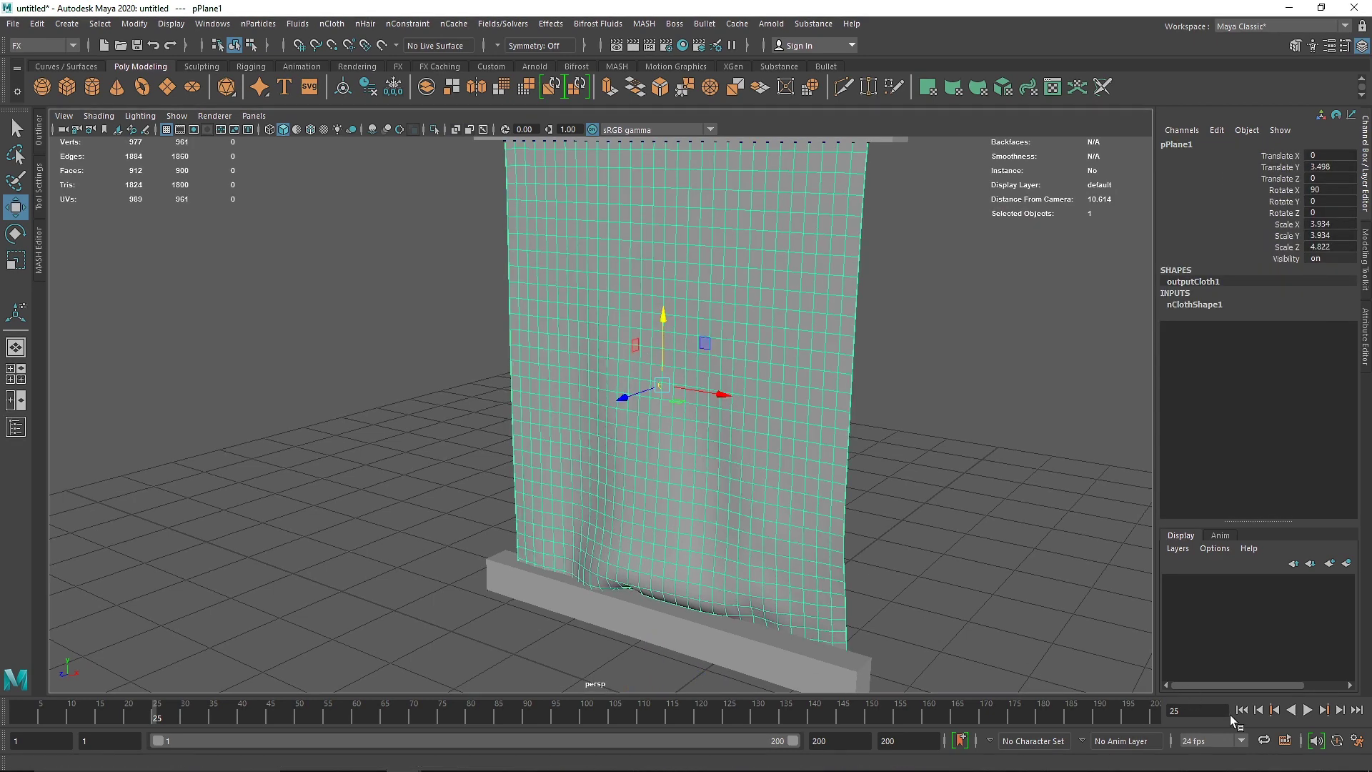
{"action": "left_click", "coordinate": [1241, 709]}
{"action": "key", "text": "space"}
{"action": "key", "text": "space"}
{"action": "middle_click_drag", "start_coordinate": [544, 501], "coordinate": [590, 314], "text": "alt"}
{"action": "scroll", "coordinate": [655, 505], "scroll_direction": "down", "scroll_amount": 8}
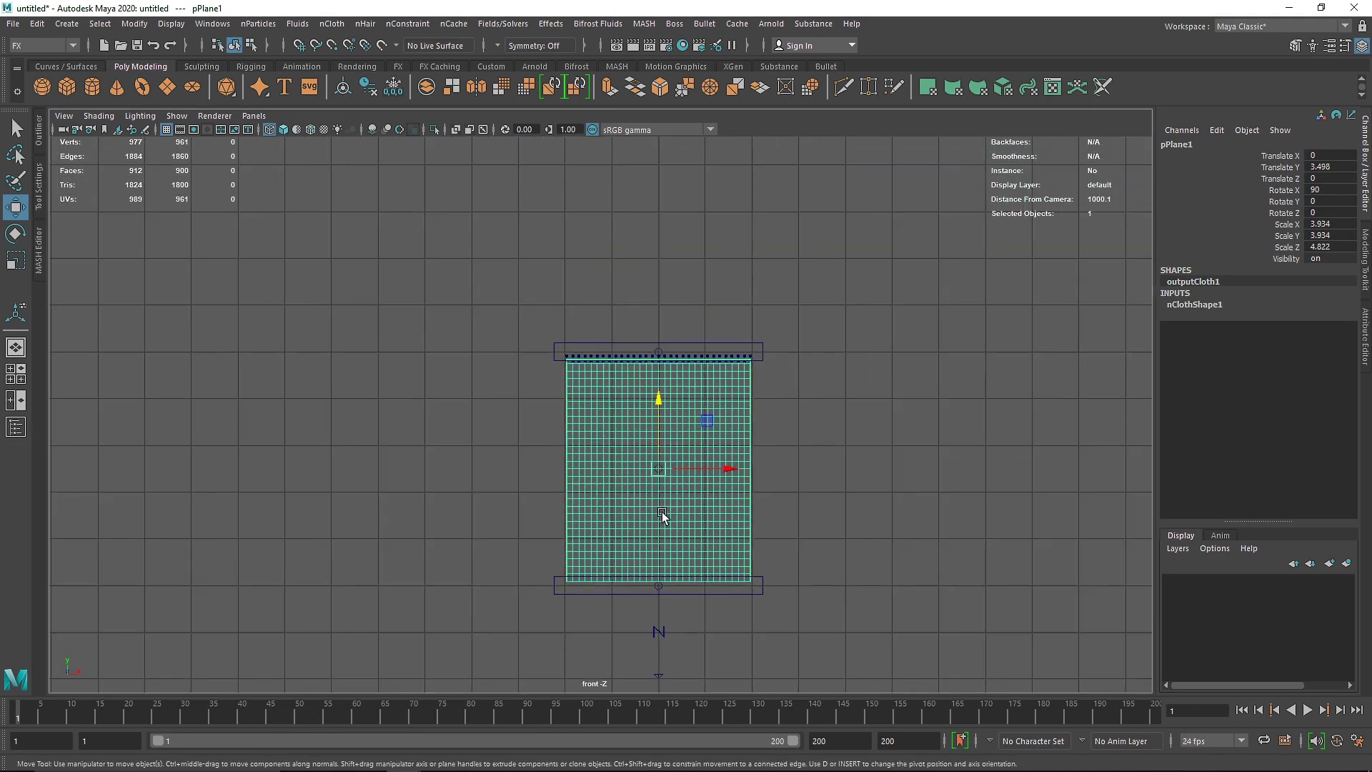
{"action": "middle_click_drag", "start_coordinate": [680, 612], "coordinate": [650, 513], "text": "alt"}
{"action": "scroll", "coordinate": [650, 543], "scroll_direction": "up", "scroll_amount": 4}
{"action": "scroll", "coordinate": [629, 457], "scroll_direction": "up", "scroll_amount": 3}
{"action": "right_click_drag", "start_coordinate": [604, 316], "coordinate": [444, 264]}
{"action": "left_click_drag", "start_coordinate": [907, 512], "coordinate": [319, 444]}
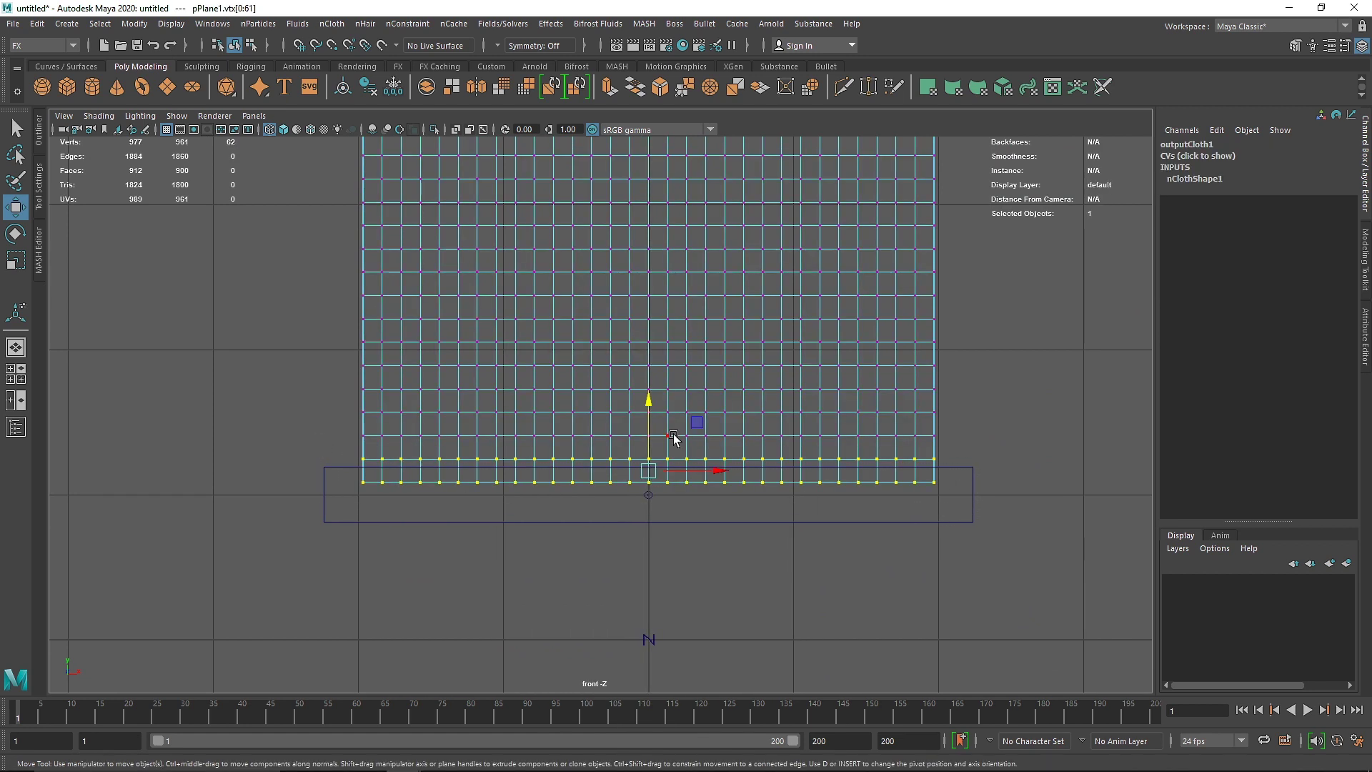
{"action": "left_click_drag", "start_coordinate": [964, 506], "coordinate": [328, 467]}
{"action": "left_click_drag", "start_coordinate": [652, 411], "coordinate": [654, 407]}
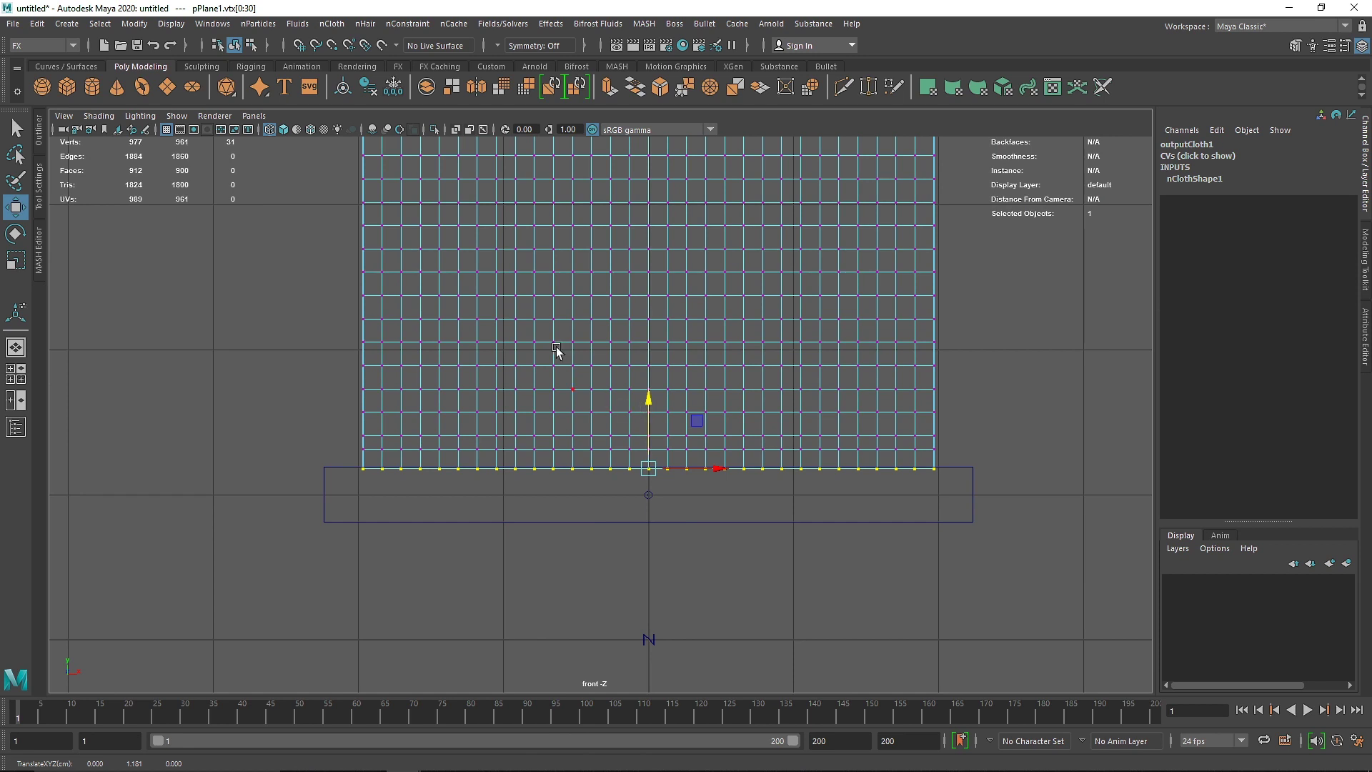
Attach the cloth's selected bottom vertices to the lower bar with a Point to Surface nConstraint.
{"action": "left_click_drag", "start_coordinate": [300, 431], "coordinate": [351, 568], "text": "shift"}
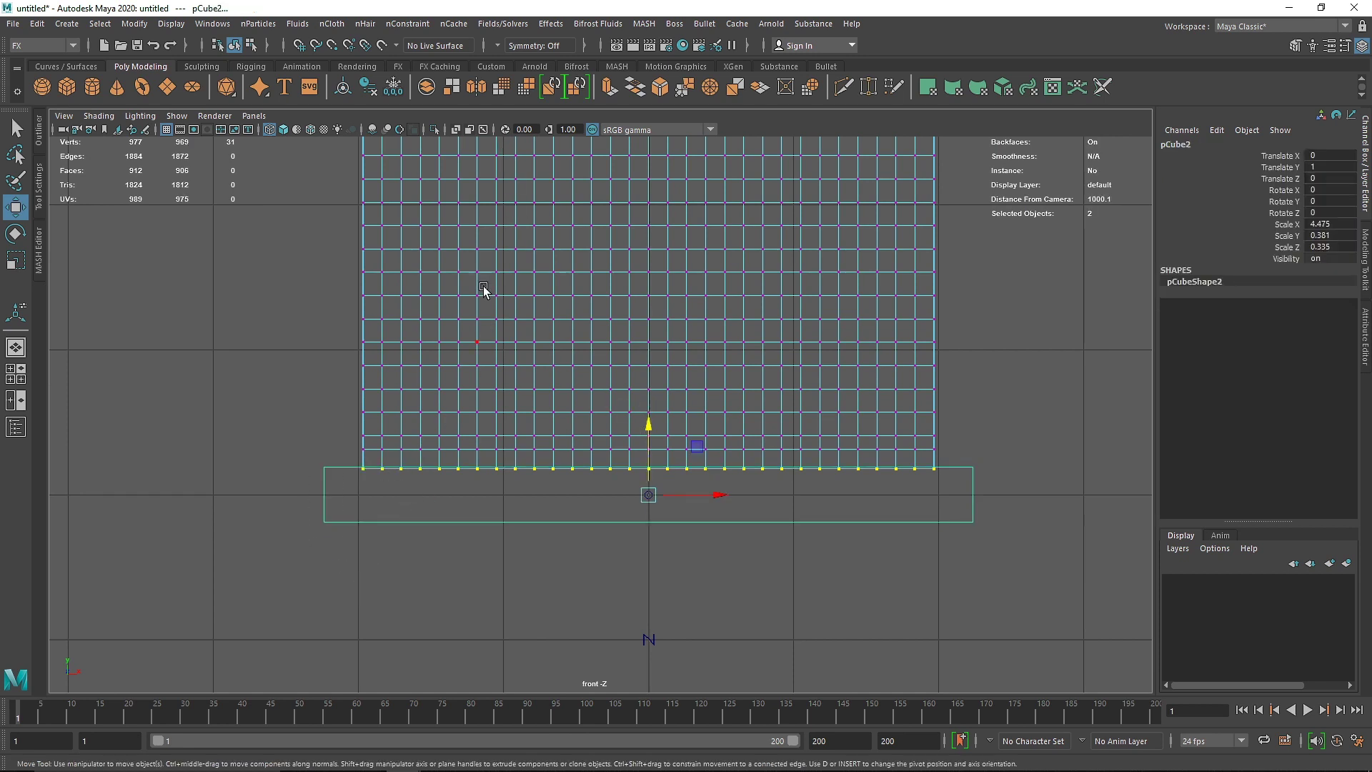
{"action": "left_click", "coordinate": [408, 24]}
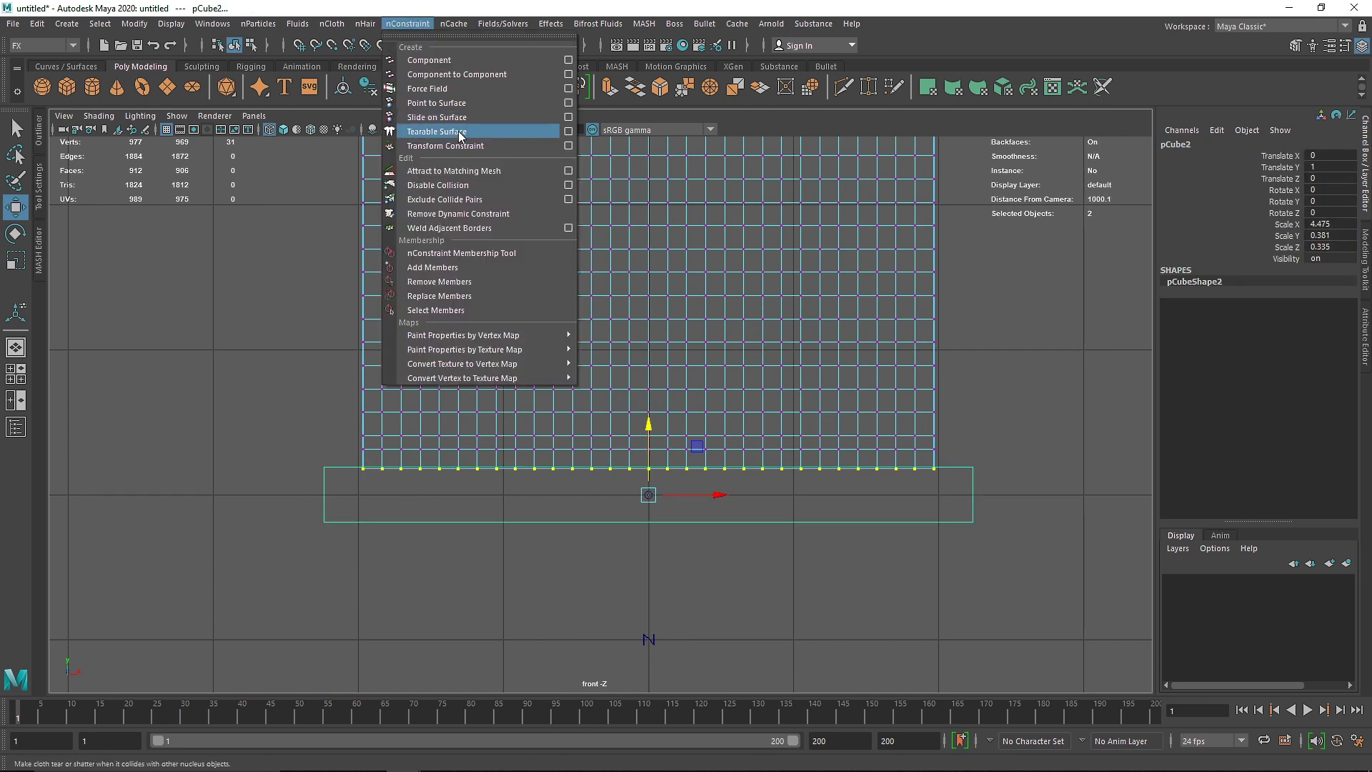
{"action": "left_click", "coordinate": [437, 103]}
{"action": "key", "text": "space"}
{"action": "key", "text": "space"}
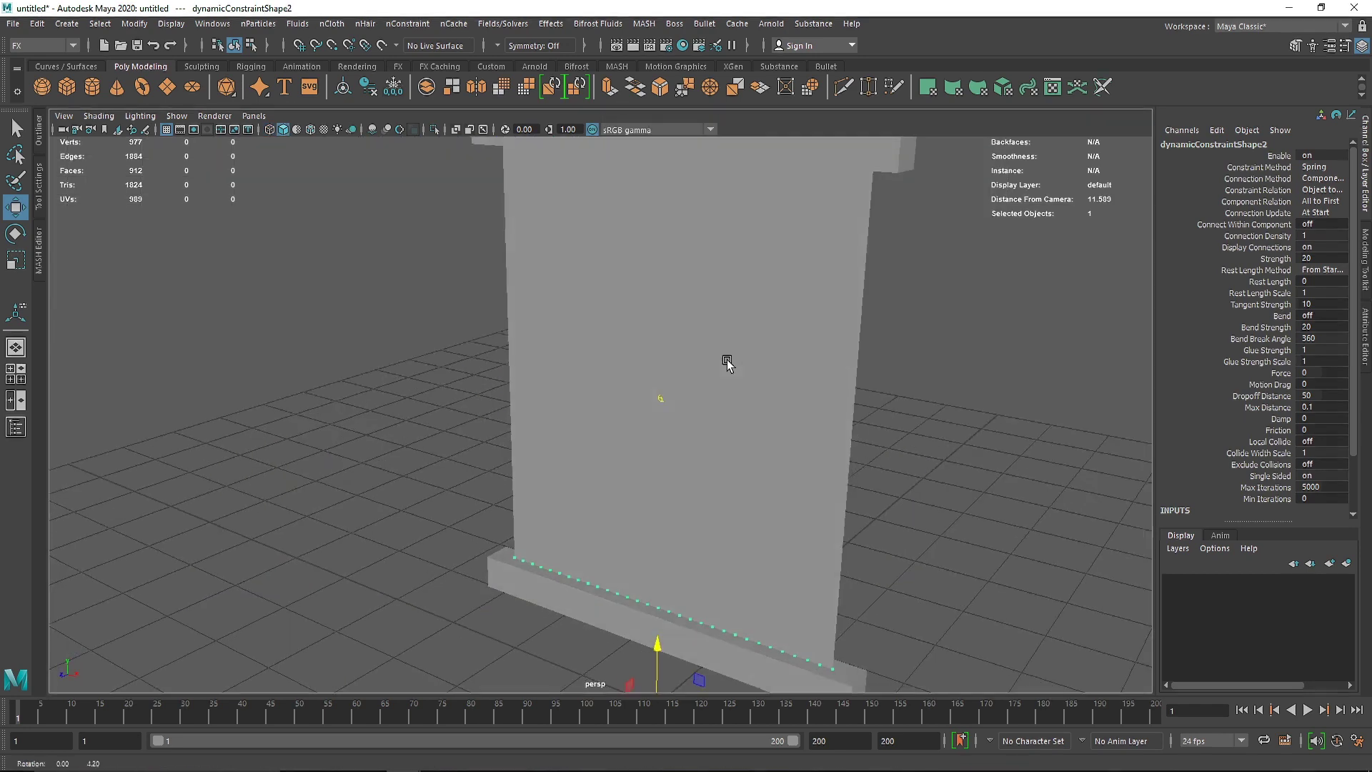
Run the simulation to about frame 72 and inspect how the cloth hangs between the two bars.
{"action": "scroll", "coordinate": [727, 361], "scroll_direction": "down", "scroll_amount": 5}
{"action": "left_click", "coordinate": [1310, 712]}
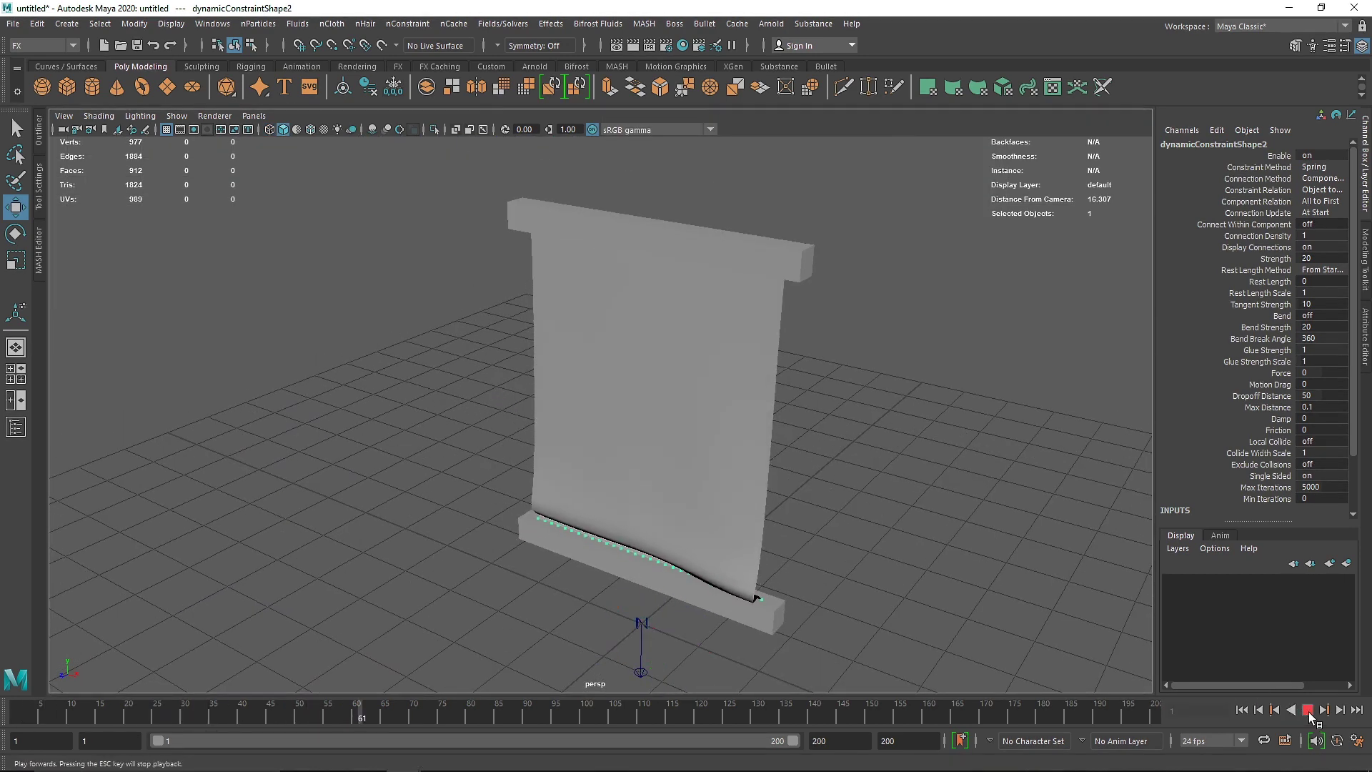
{"action": "left_click", "coordinate": [1309, 711]}
{"action": "left_click_drag", "start_coordinate": [822, 558], "coordinate": [804, 517], "text": "alt"}
Raise the cloth's Stretch Resistance to about 105.8 in nClothShape1's dynamic properties while replaying the simulation from the first frame.
{"action": "left_click", "coordinate": [765, 502]}
{"action": "left_click", "coordinate": [706, 470]}
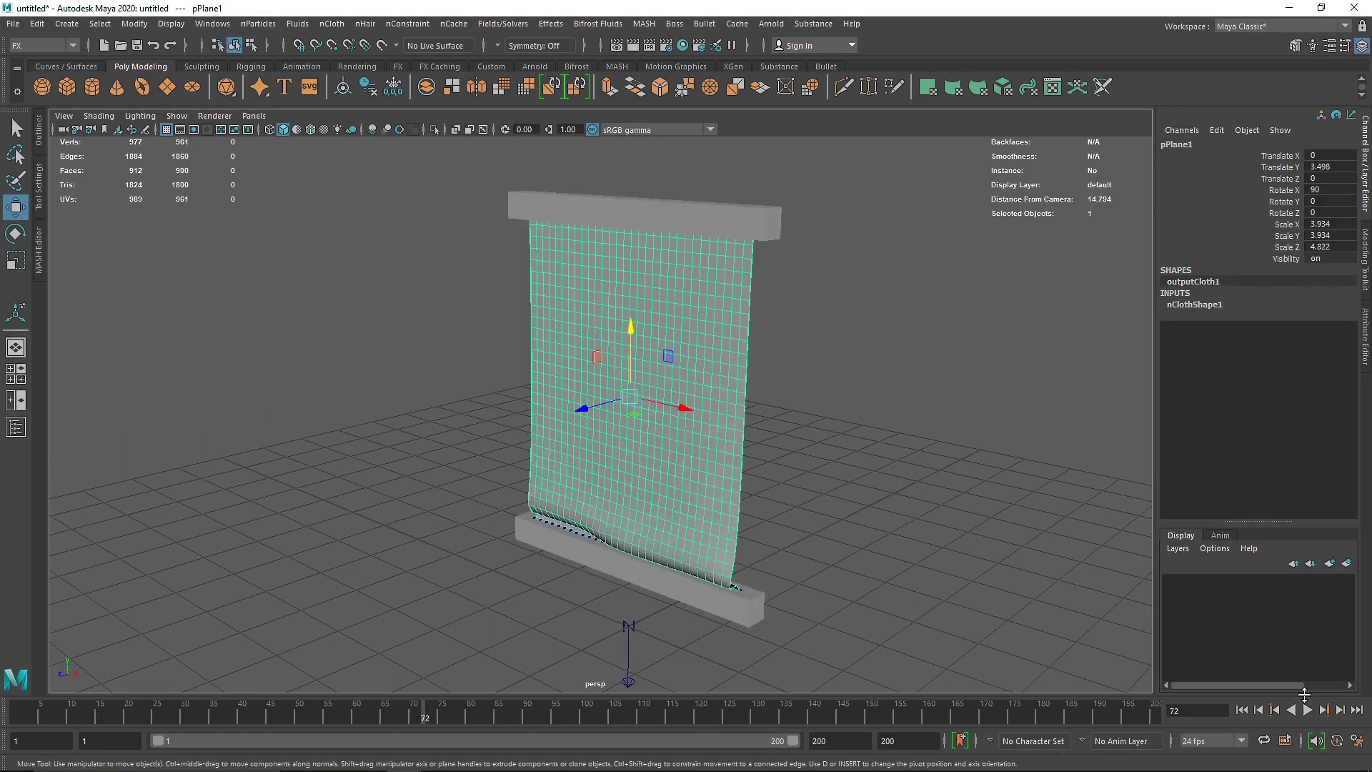
{"action": "left_click", "coordinate": [1364, 337]}
{"action": "left_click", "coordinate": [1143, 141]}
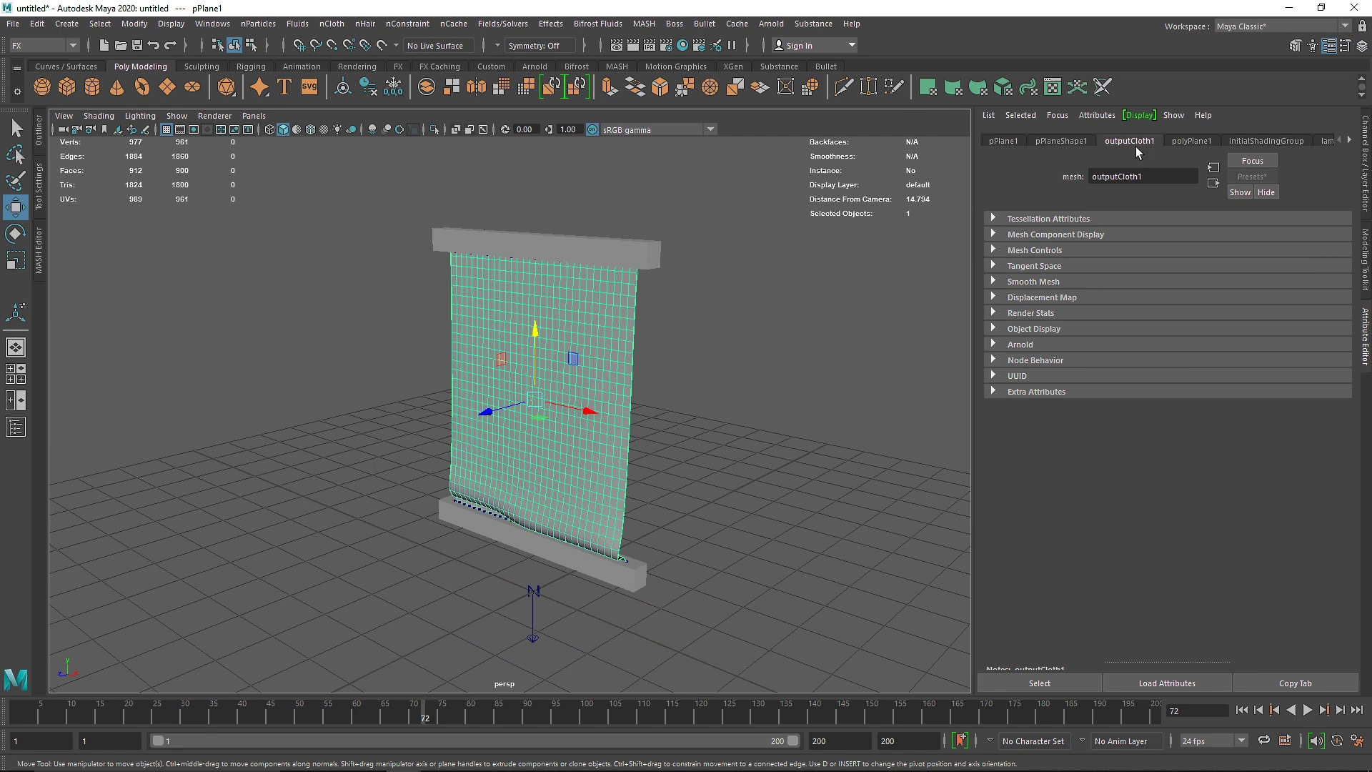
{"action": "scroll", "coordinate": [1301, 135], "scroll_direction": "down", "scroll_amount": 8}
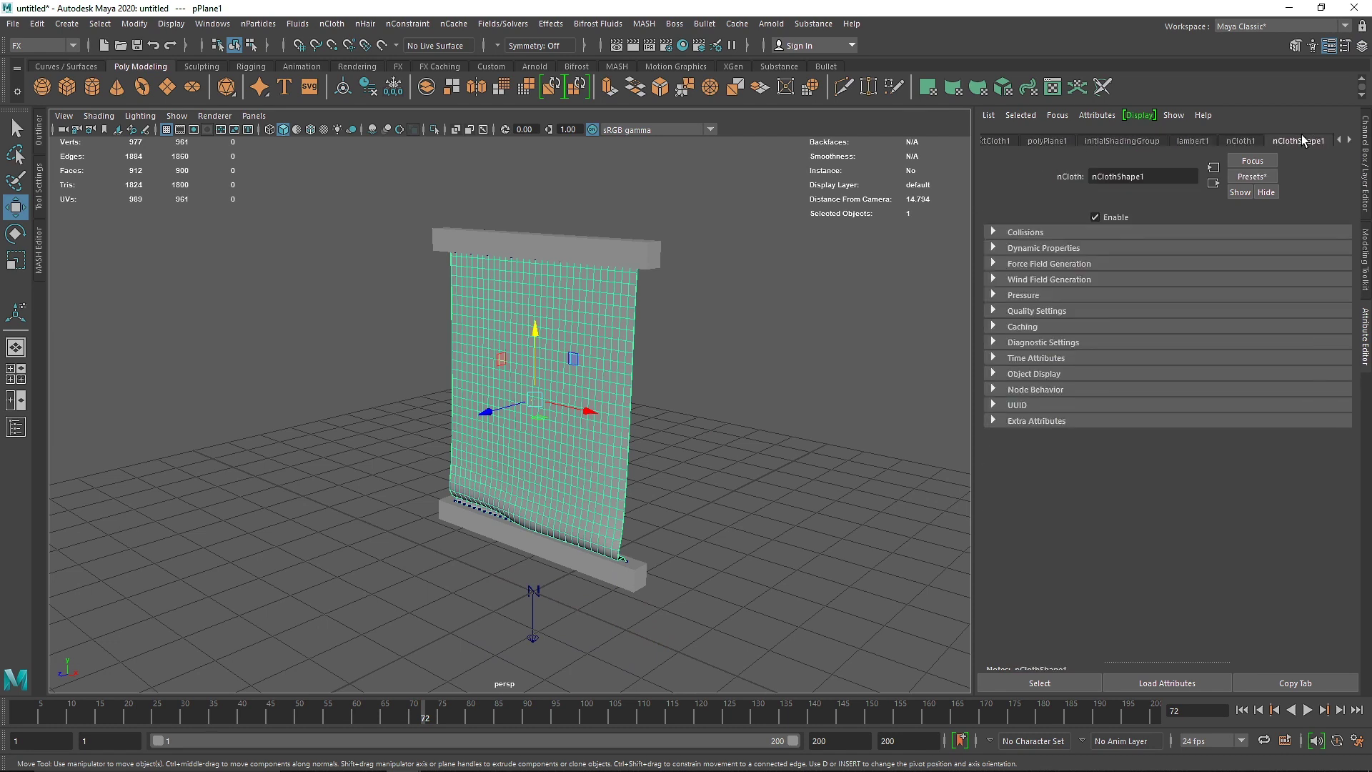
{"action": "left_click", "coordinate": [1070, 139]}
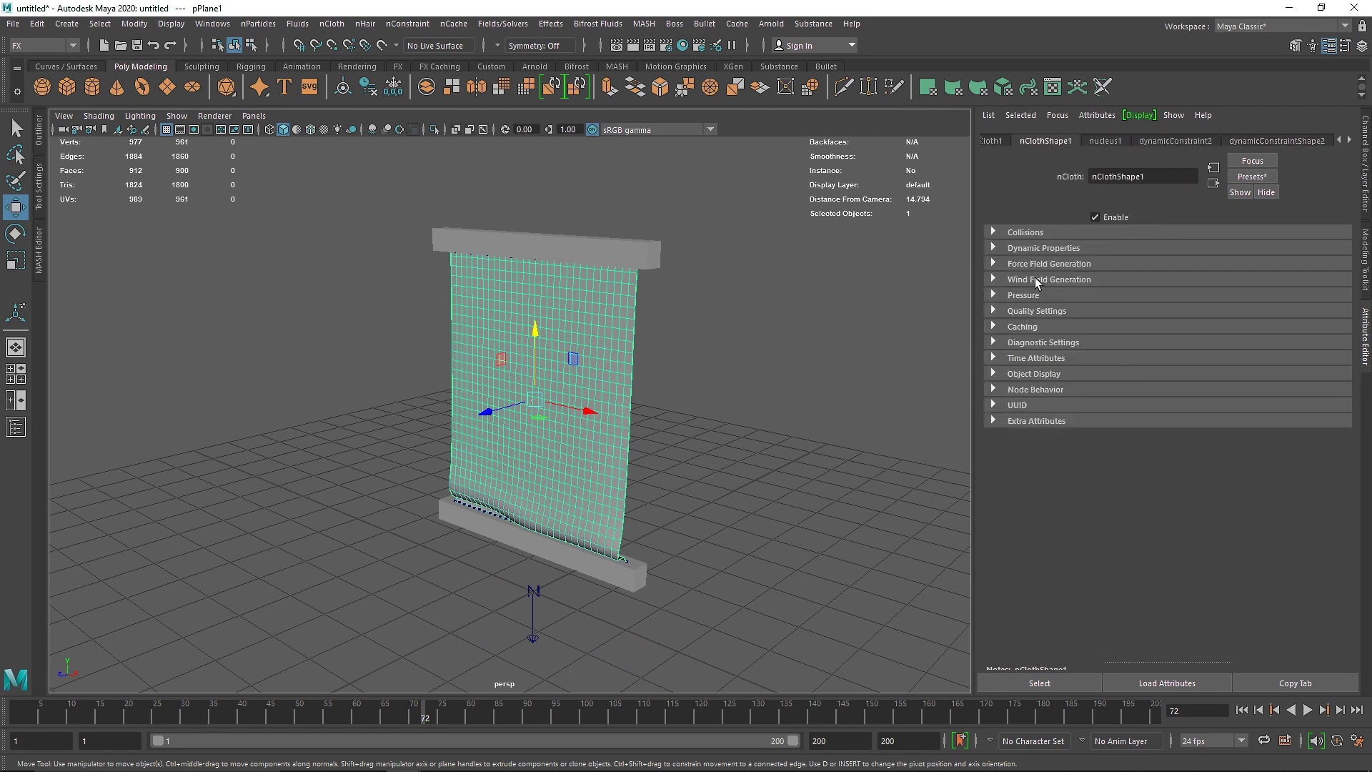
{"action": "left_click", "coordinate": [1035, 231]}
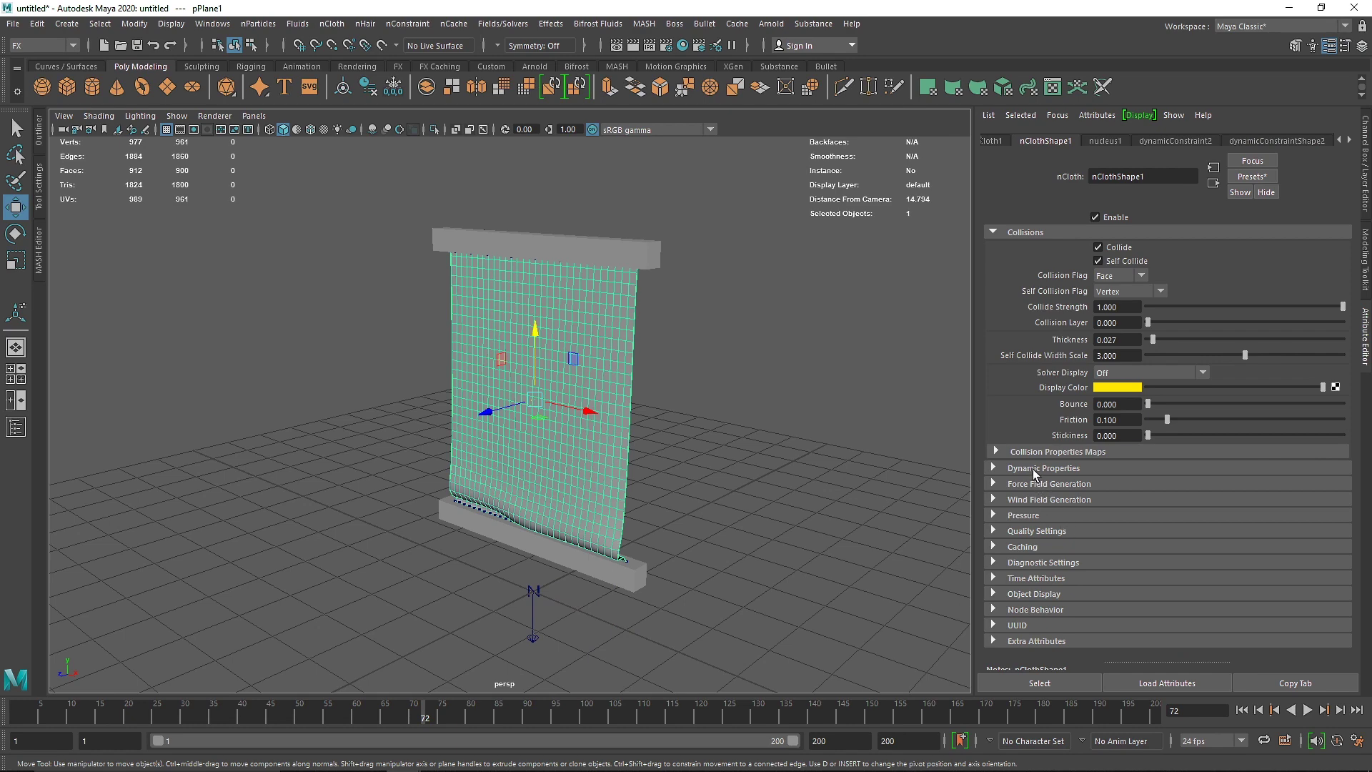
{"action": "left_click", "coordinate": [1036, 469]}
{"action": "left_click", "coordinate": [1241, 710]}
{"action": "left_click", "coordinate": [1308, 710]}
{"action": "left_click_drag", "start_coordinate": [1175, 482], "coordinate": [1247, 483]}
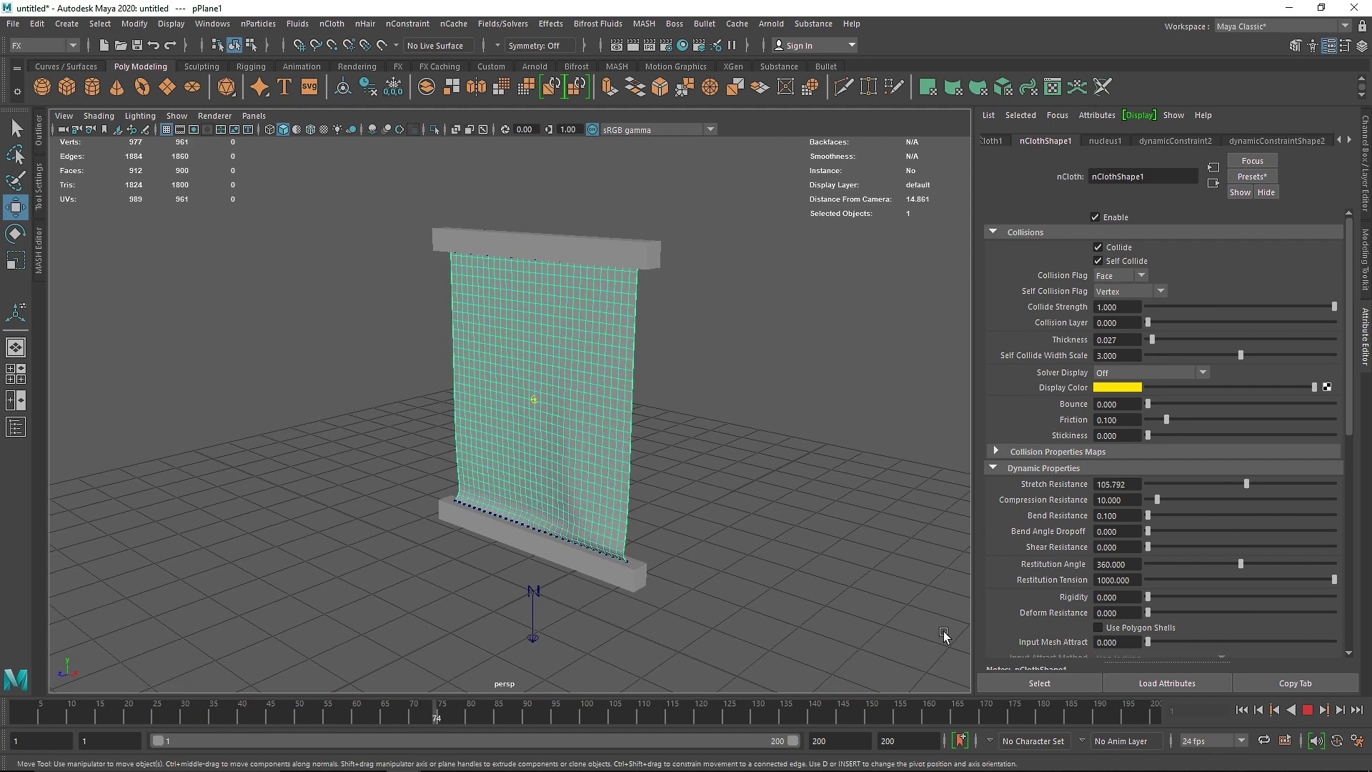
{"action": "left_click", "coordinate": [1308, 710]}
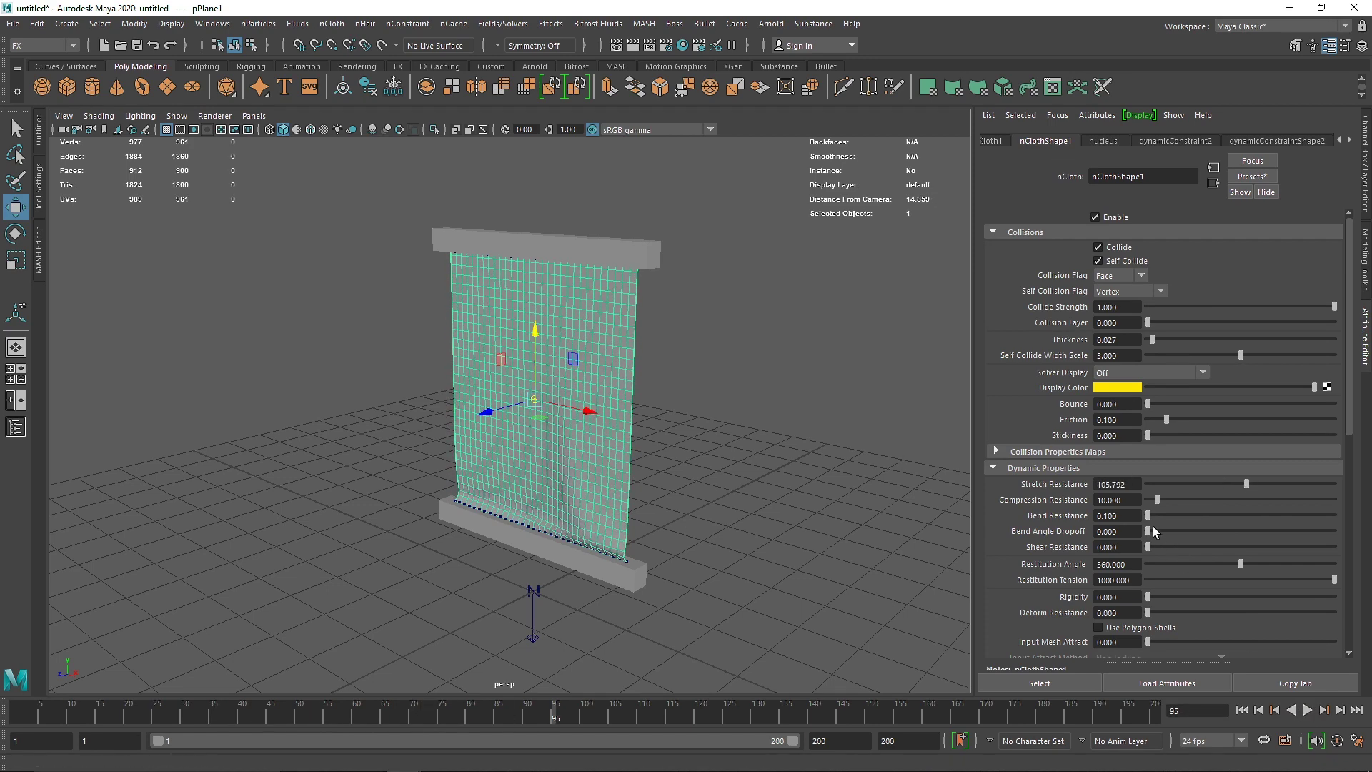
At frame 1, create a polygon sphere scaled to about 0.406 and place it in front of the cloth at about Y 3.47, Z 8.23.
{"action": "left_click", "coordinate": [1242, 710]}
{"action": "left_click_drag", "start_coordinate": [633, 422], "coordinate": [655, 436], "text": "alt"}
{"action": "middle_click_drag", "start_coordinate": [656, 436], "coordinate": [689, 426], "text": "alt"}
{"action": "left_click", "coordinate": [796, 426]}
{"action": "left_click_drag", "start_coordinate": [796, 426], "coordinate": [617, 422], "text": "alt"}
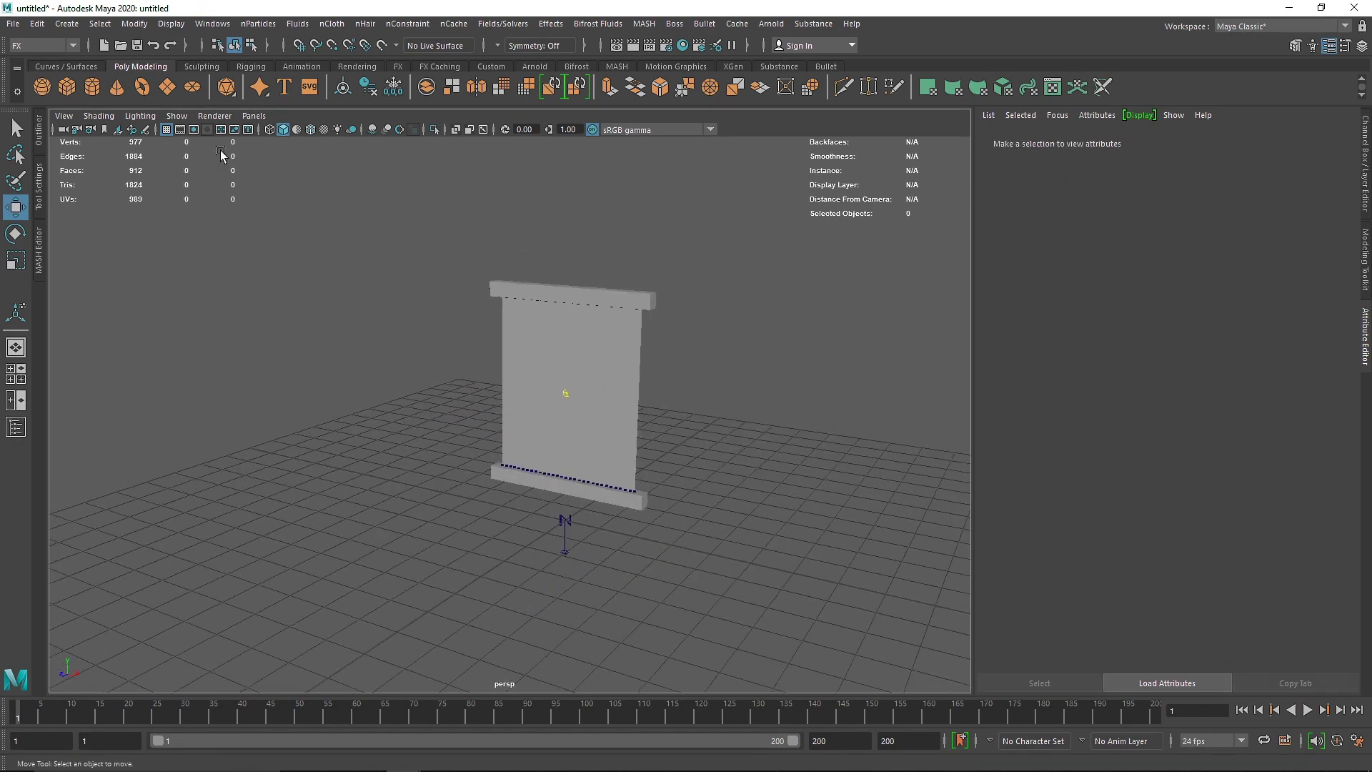
{"action": "left_click", "coordinate": [47, 87]}
{"action": "left_click_drag", "start_coordinate": [629, 334], "coordinate": [511, 373], "text": "alt"}
{"action": "left_click_drag", "start_coordinate": [539, 472], "coordinate": [550, 355]}
{"action": "key", "text": "r"}
{"action": "left_click_drag", "start_coordinate": [539, 417], "coordinate": [200, 537]}
{"action": "key", "text": "w"}
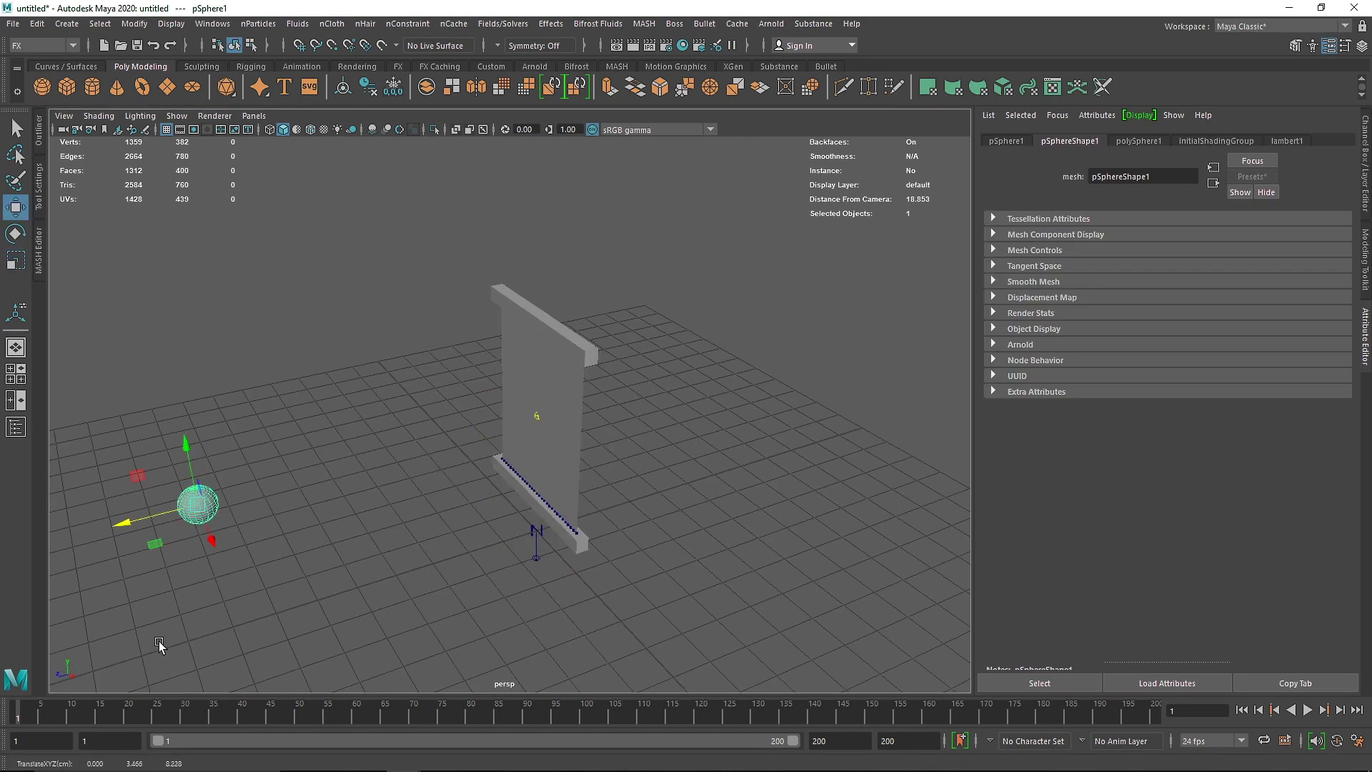
{"action": "left_click_drag", "start_coordinate": [208, 547], "coordinate": [209, 547]}
Keyframe the sphere's starting position at frames 1 and 30.
{"action": "left_click", "coordinate": [1365, 162]}
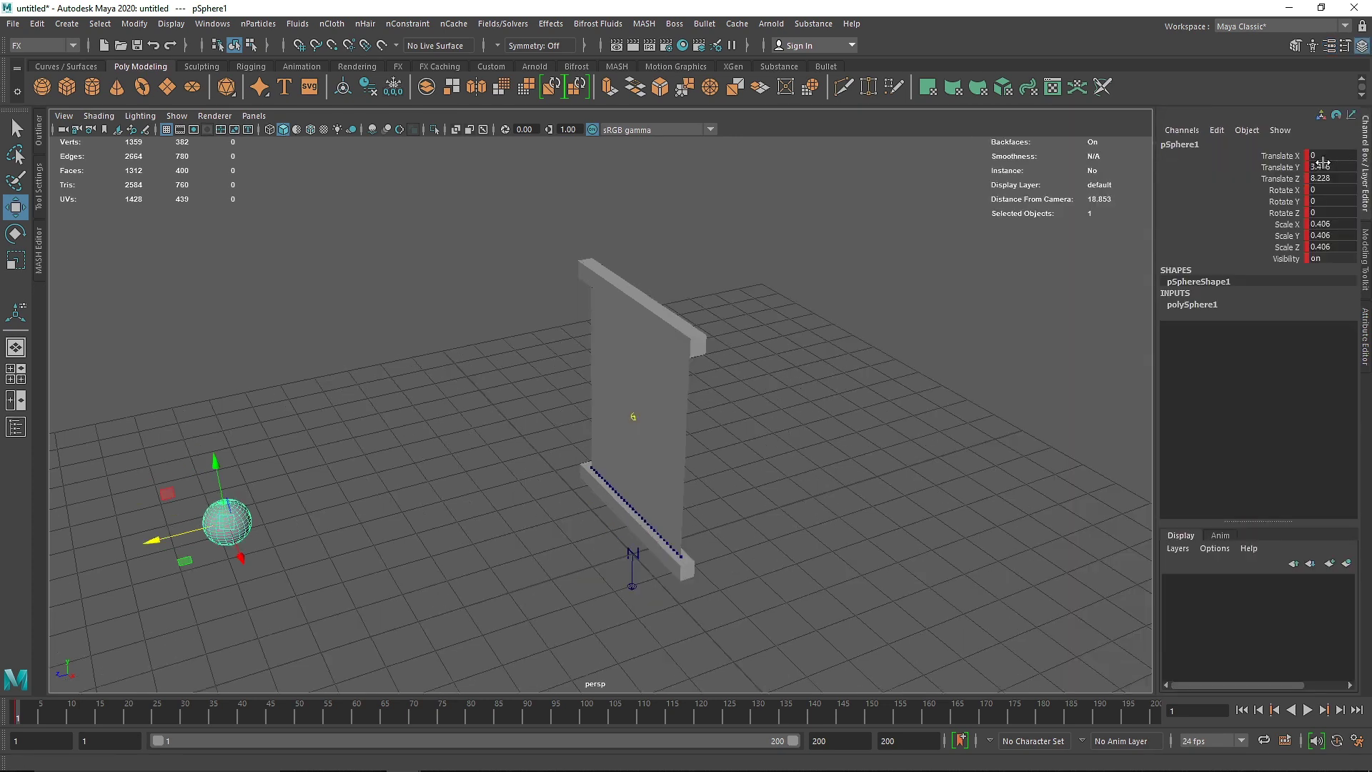
{"action": "left_click", "coordinate": [1279, 167]}
{"action": "right_click", "coordinate": [1279, 167]}
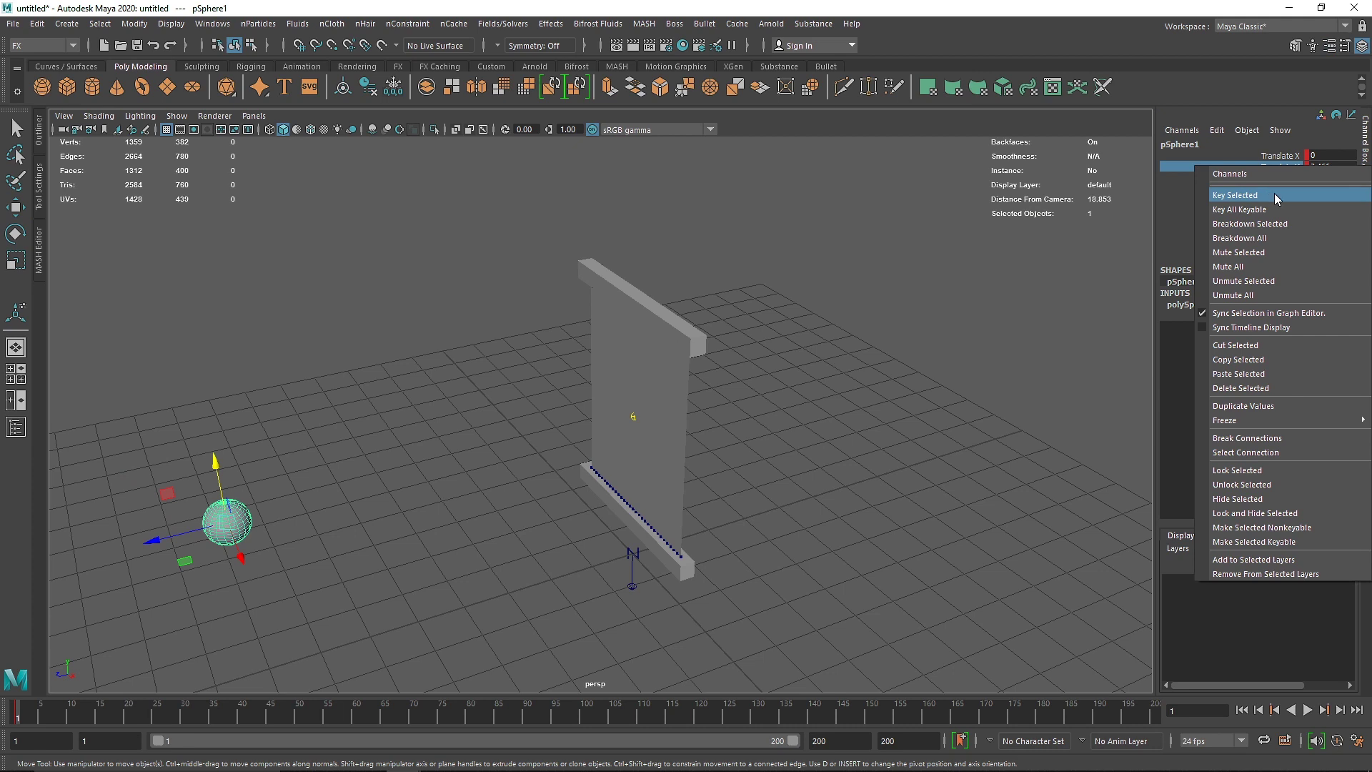
{"action": "left_click", "coordinate": [760, 524]}
{"action": "mouse_move", "coordinate": [100, 717]}
{"action": "left_mouse_down"}
{"action": "mouse_move", "coordinate": [236, 724]}
{"action": "mouse_move", "coordinate": [183, 731]}
{"action": "left_mouse_up"}
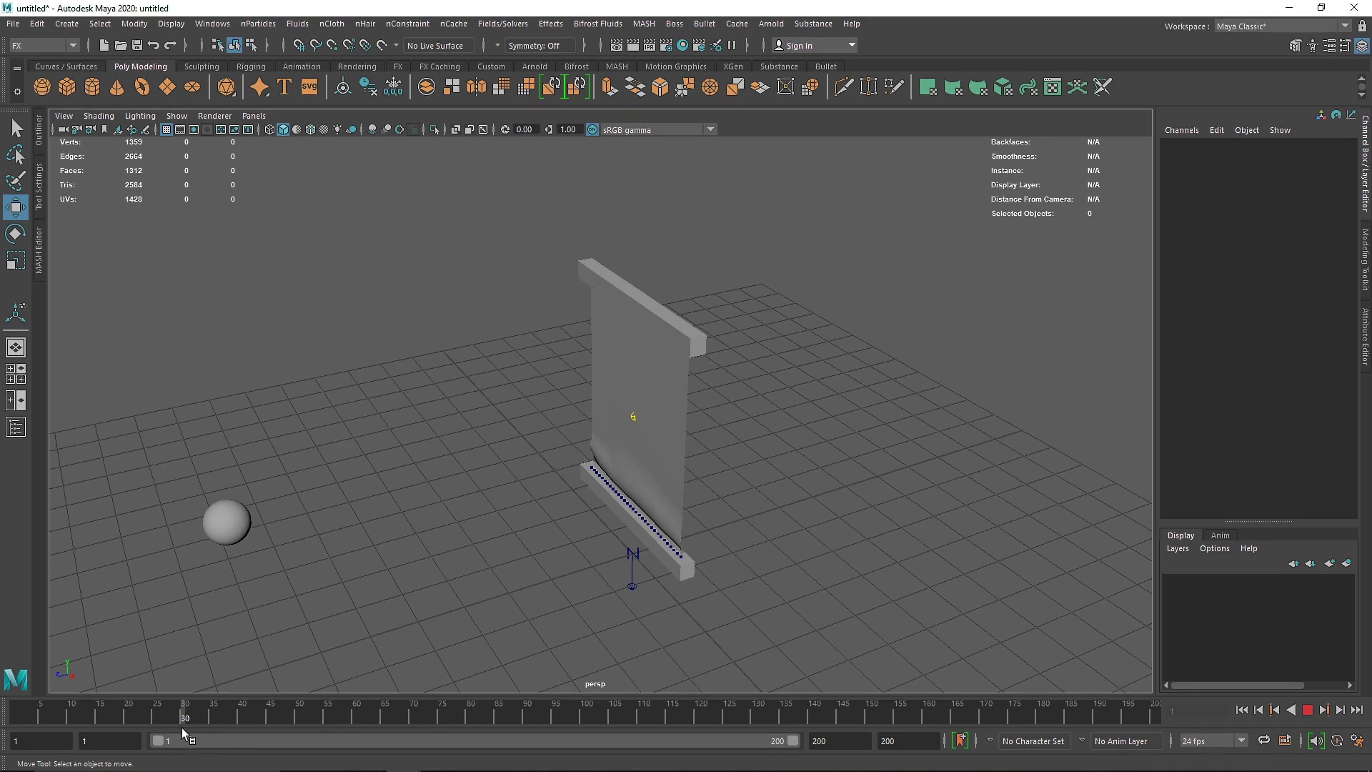
{"action": "left_click", "coordinate": [227, 520]}
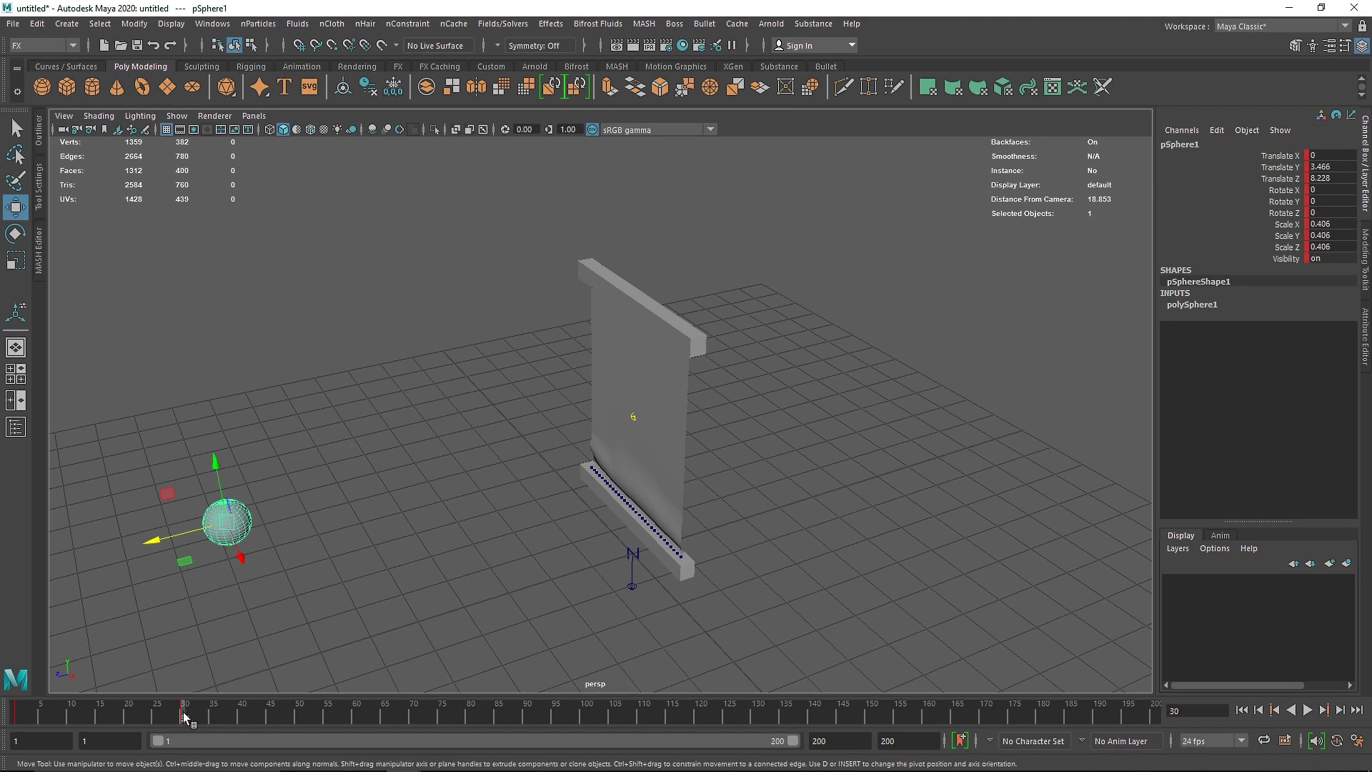
{"action": "key", "text": "alt+v"}
At frame 50, move the sphere behind the cloth to about -5.45 on the Z axis and keyframe it.
{"action": "left_click", "coordinate": [298, 723]}
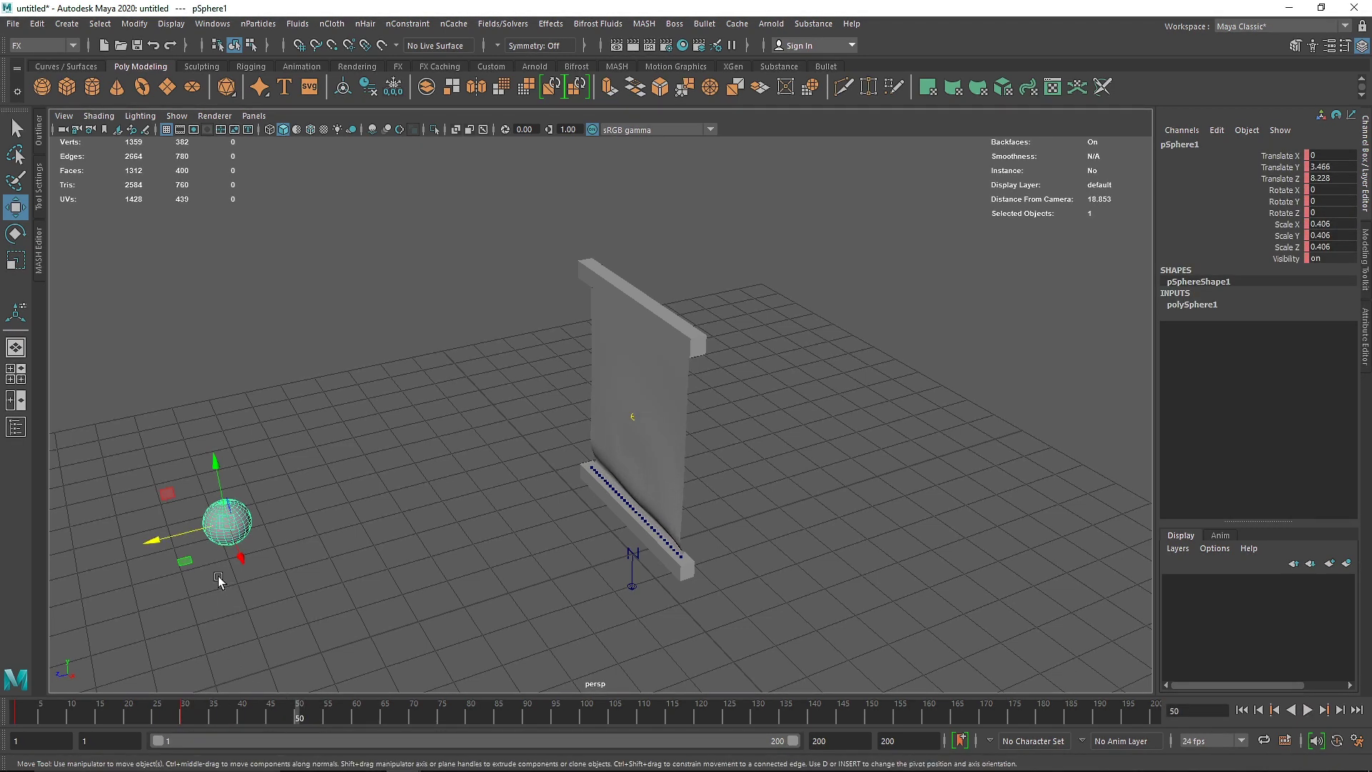
{"action": "left_click_drag", "start_coordinate": [161, 541], "coordinate": [811, 418]}
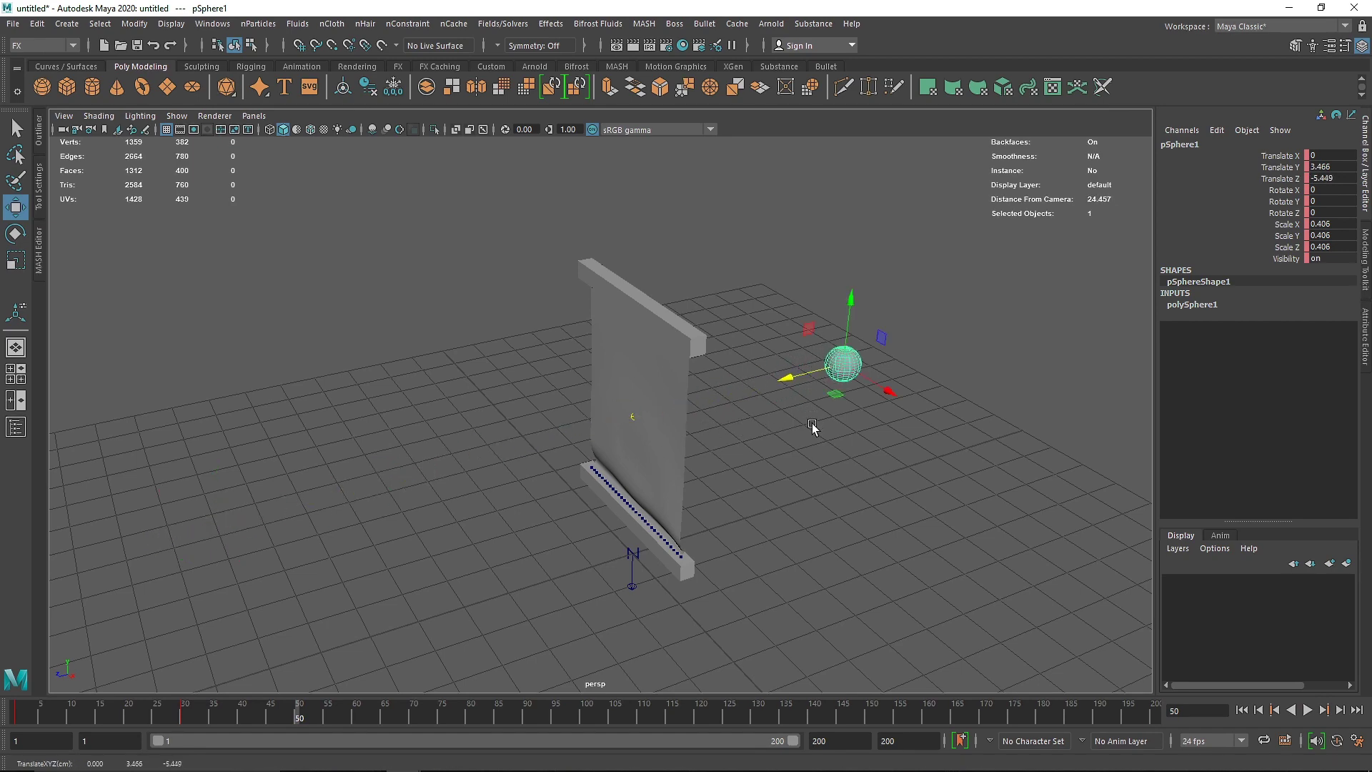
{"action": "left_click_drag", "start_coordinate": [800, 483], "coordinate": [833, 496], "text": "alt"}
Return to the first frame and make the sphere a passive collider for the nCloth simulation.
{"action": "left_click", "coordinate": [1240, 710]}
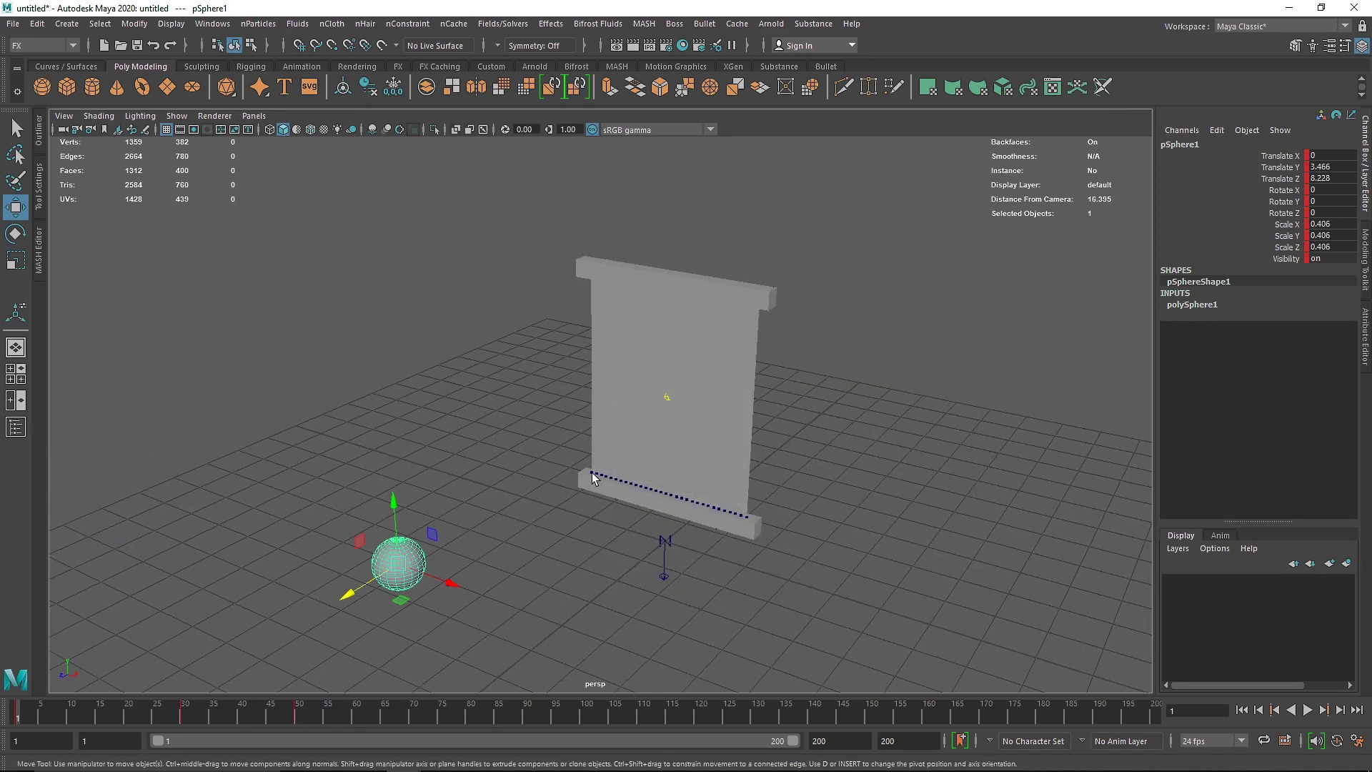
{"action": "middle_click_drag", "start_coordinate": [463, 572], "coordinate": [518, 530], "text": "alt"}
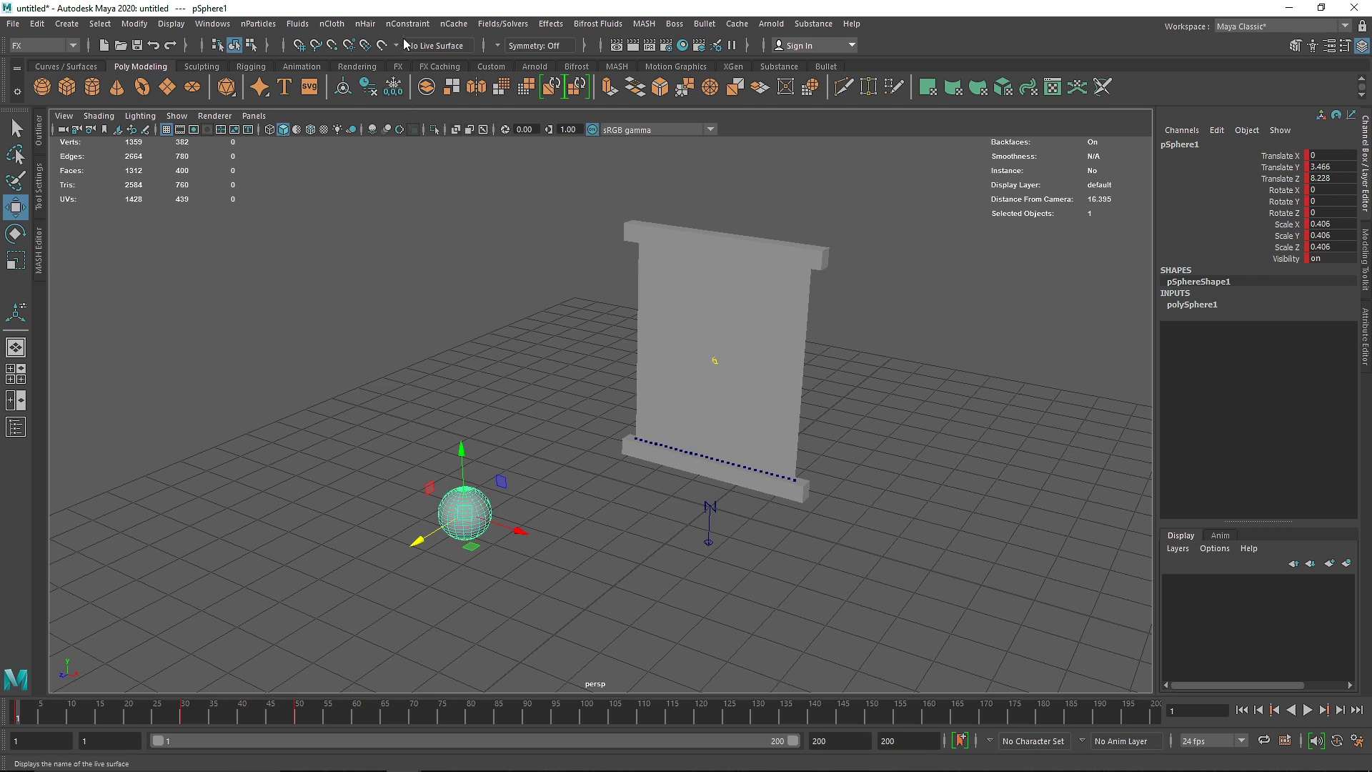
{"action": "left_click", "coordinate": [332, 24]}
{"action": "left_click", "coordinate": [360, 61]}
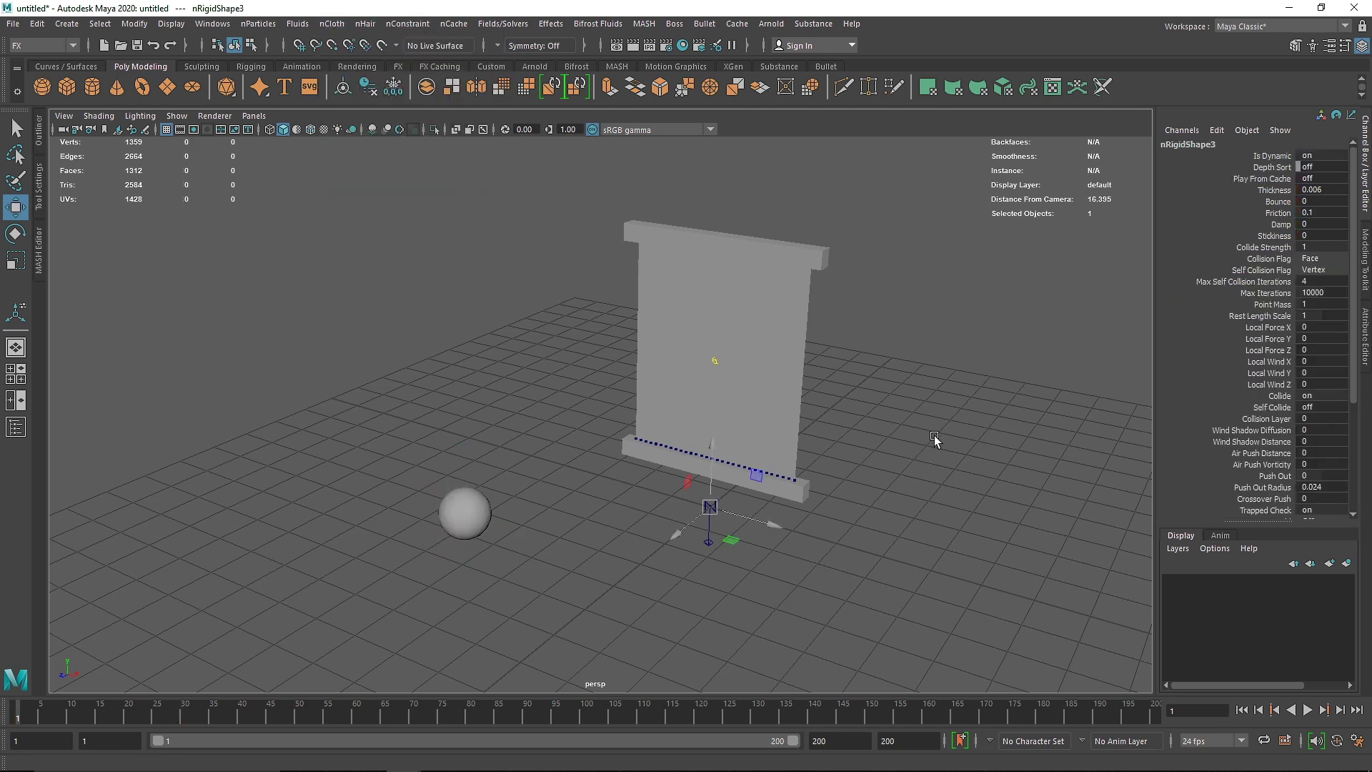
Play the simulation to watch the sphere hit the cloth, and return to the first frame.
{"action": "left_click", "coordinate": [1308, 710]}
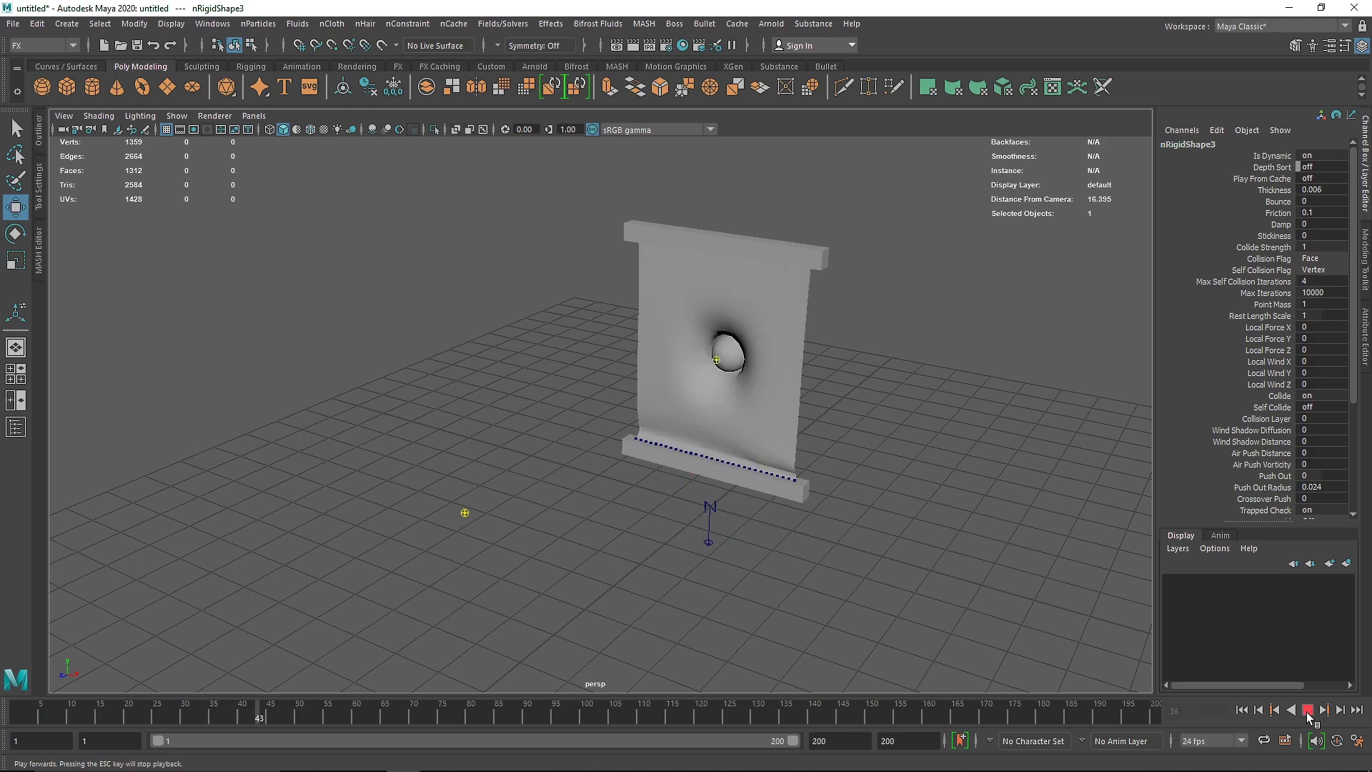
{"action": "left_click_drag", "start_coordinate": [873, 453], "coordinate": [786, 386], "text": "alt"}
{"action": "left_click", "coordinate": [1241, 710]}
{"action": "left_click_drag", "start_coordinate": [890, 513], "coordinate": [750, 318], "text": "alt"}
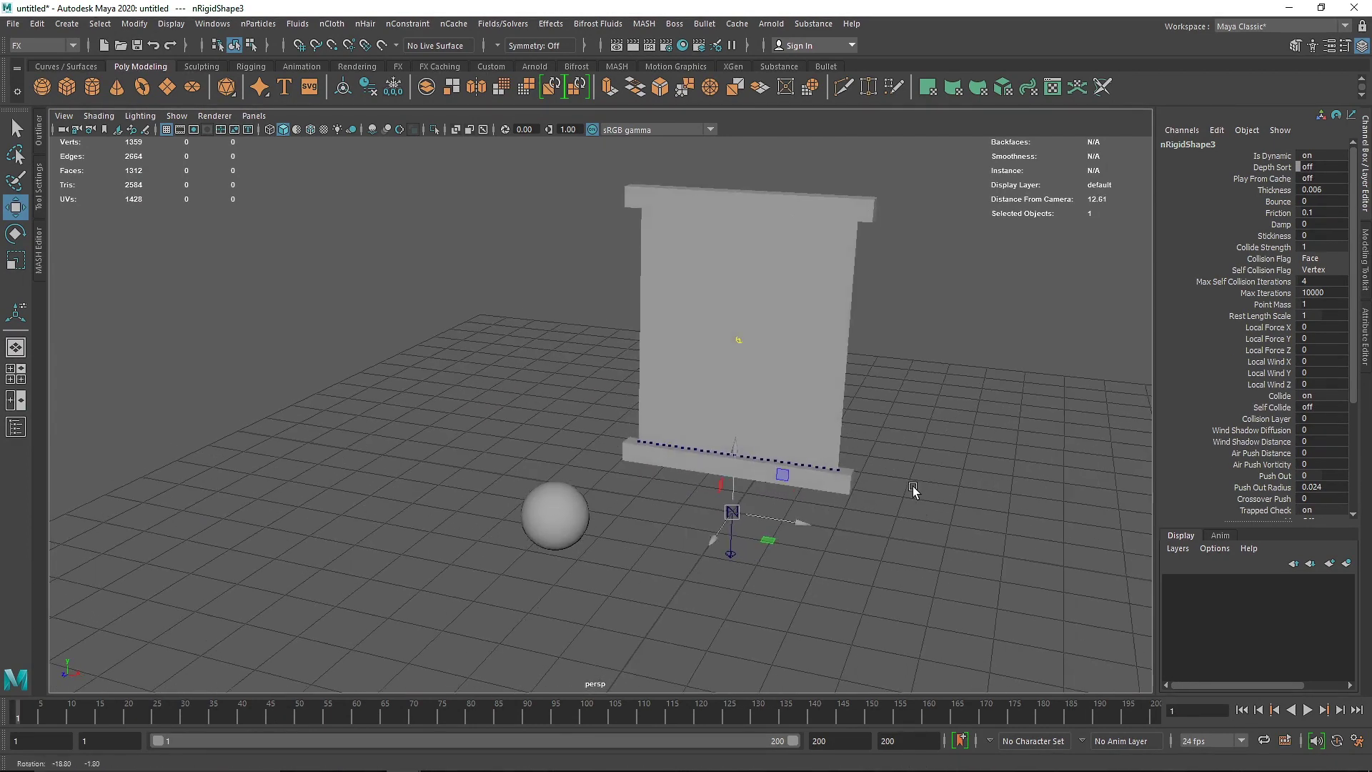
Paint-select a freehand pattern of curved strokes of vertices across the cloth's central area.
{"action": "left_click", "coordinate": [755, 319]}
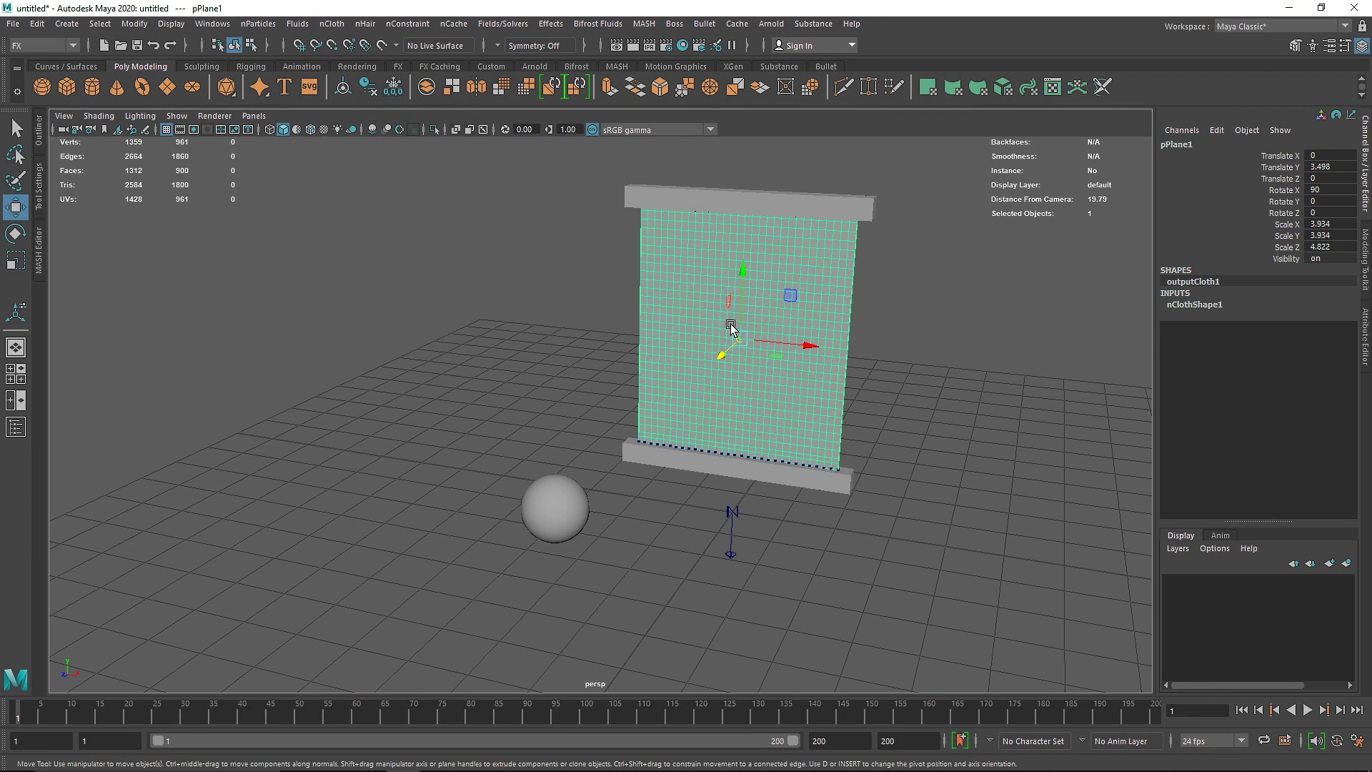
{"action": "left_click", "coordinate": [407, 23]}
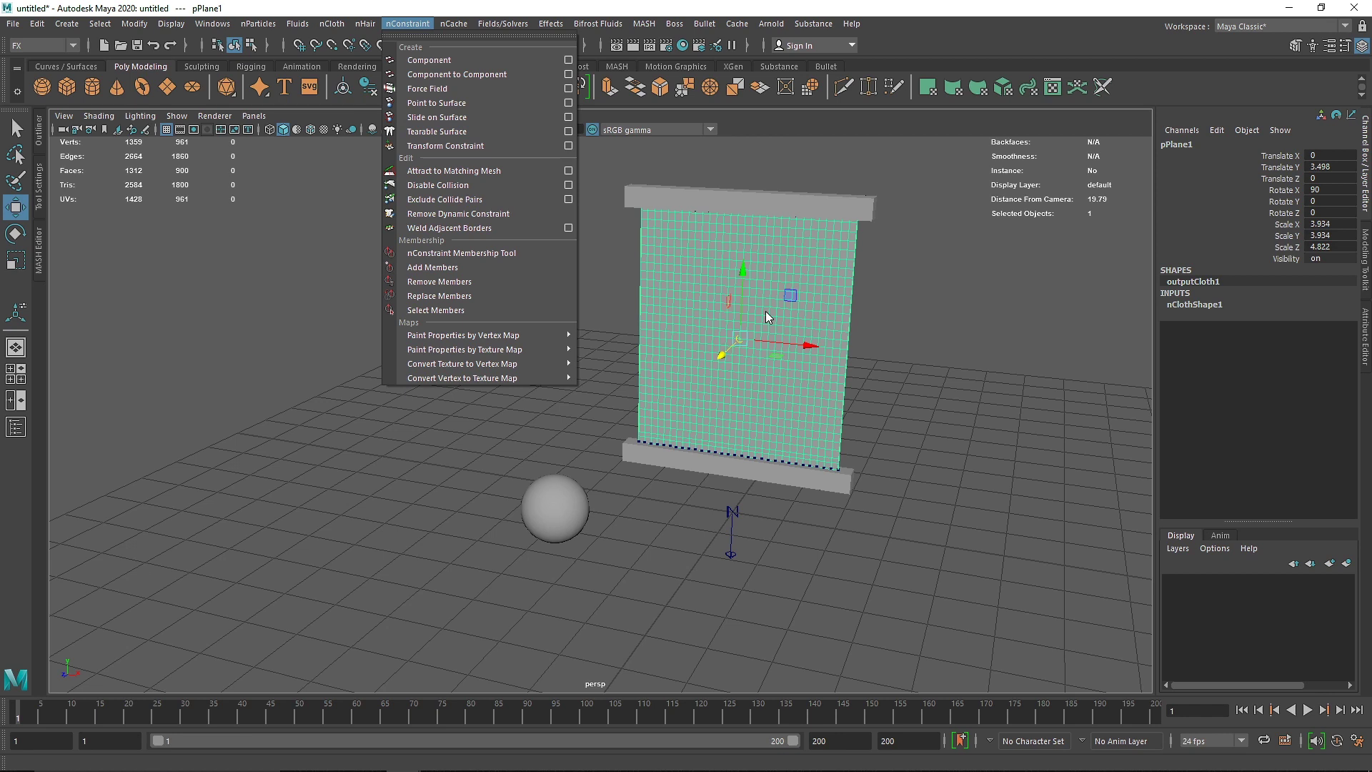
{"action": "left_click", "coordinate": [15, 181]}
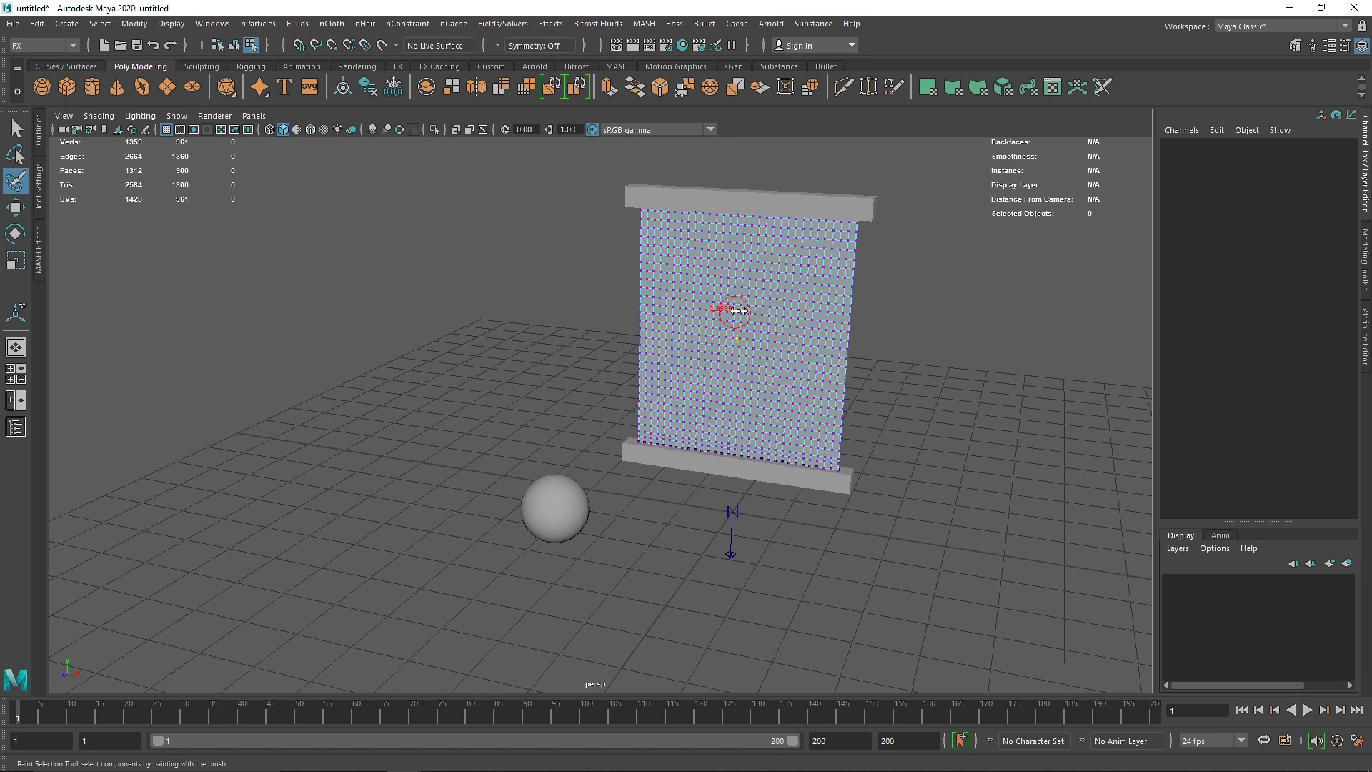
{"action": "scroll", "coordinate": [744, 309], "scroll_direction": "up", "scroll_amount": 6}
{"action": "left_click_drag", "start_coordinate": [704, 307], "coordinate": [676, 311]}
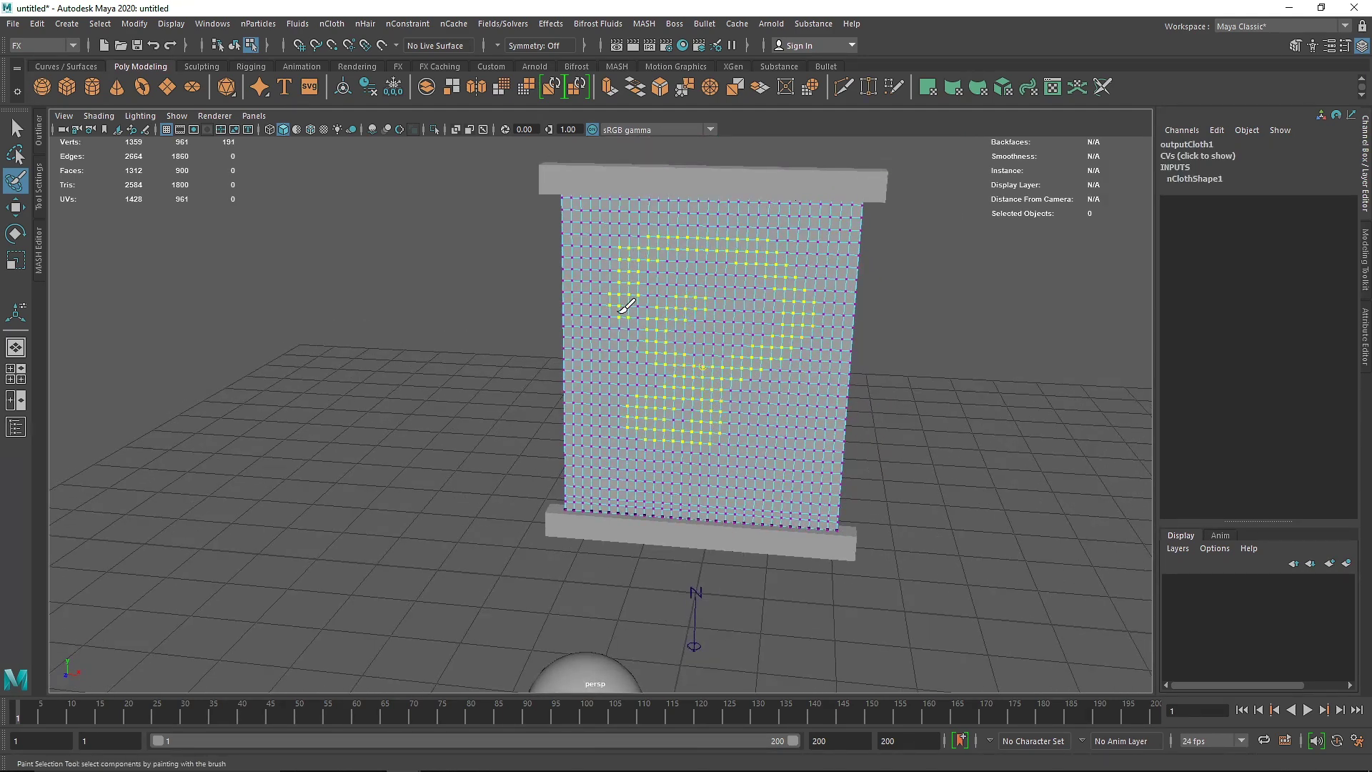
{"action": "left_click_drag", "start_coordinate": [794, 403], "coordinate": [741, 433]}
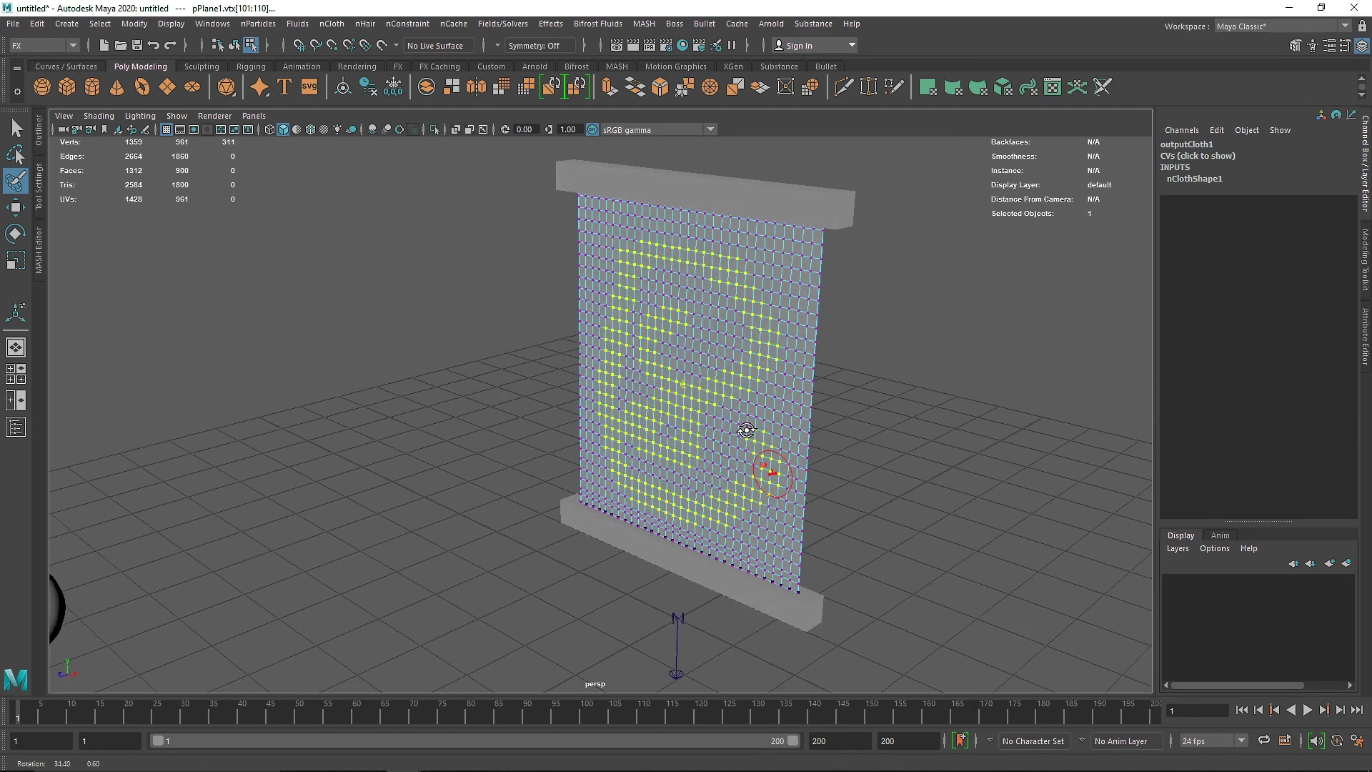
{"action": "key", "text": "q"}
{"action": "left_click_drag", "start_coordinate": [651, 365], "coordinate": [774, 291], "text": "alt"}
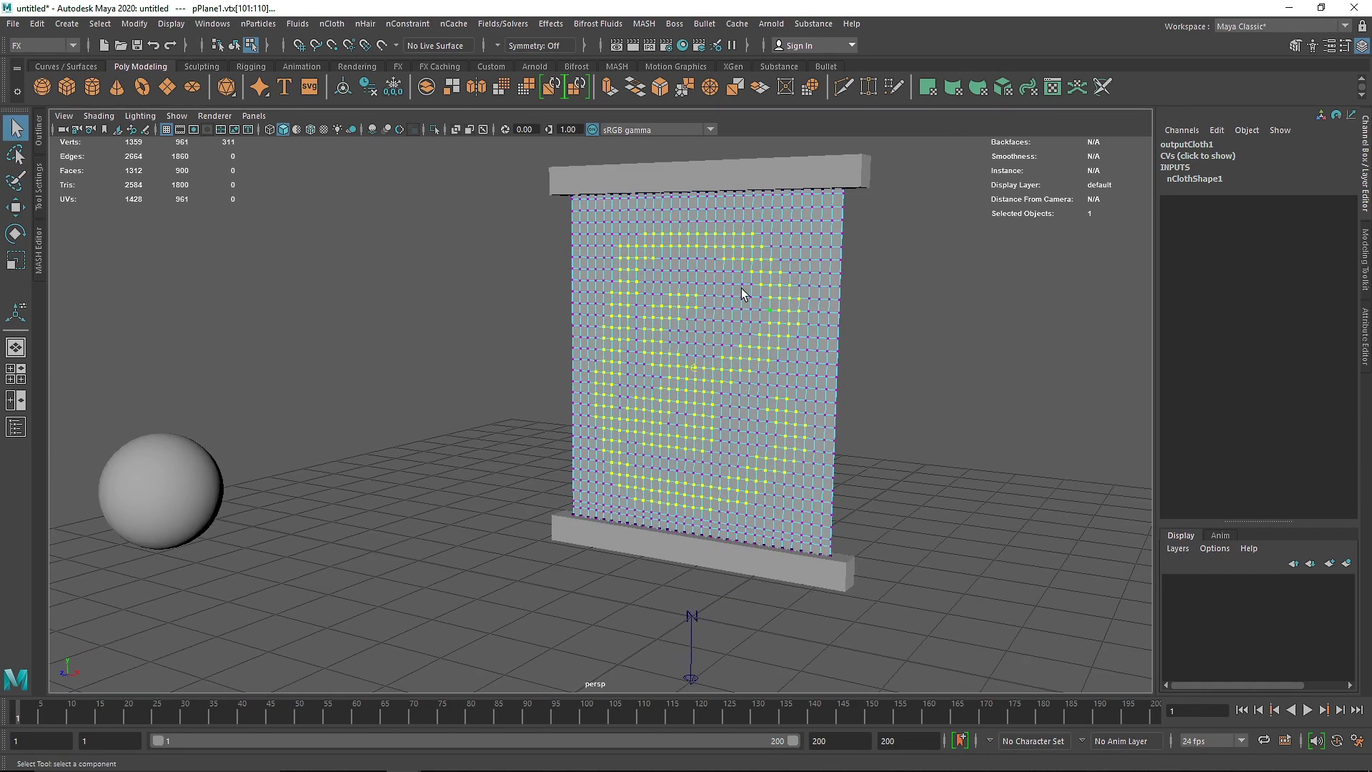
Apply a Tearable Surface nConstraint to the painted vertices and select the whole cloth in object mode.
{"action": "left_click", "coordinate": [408, 24]}
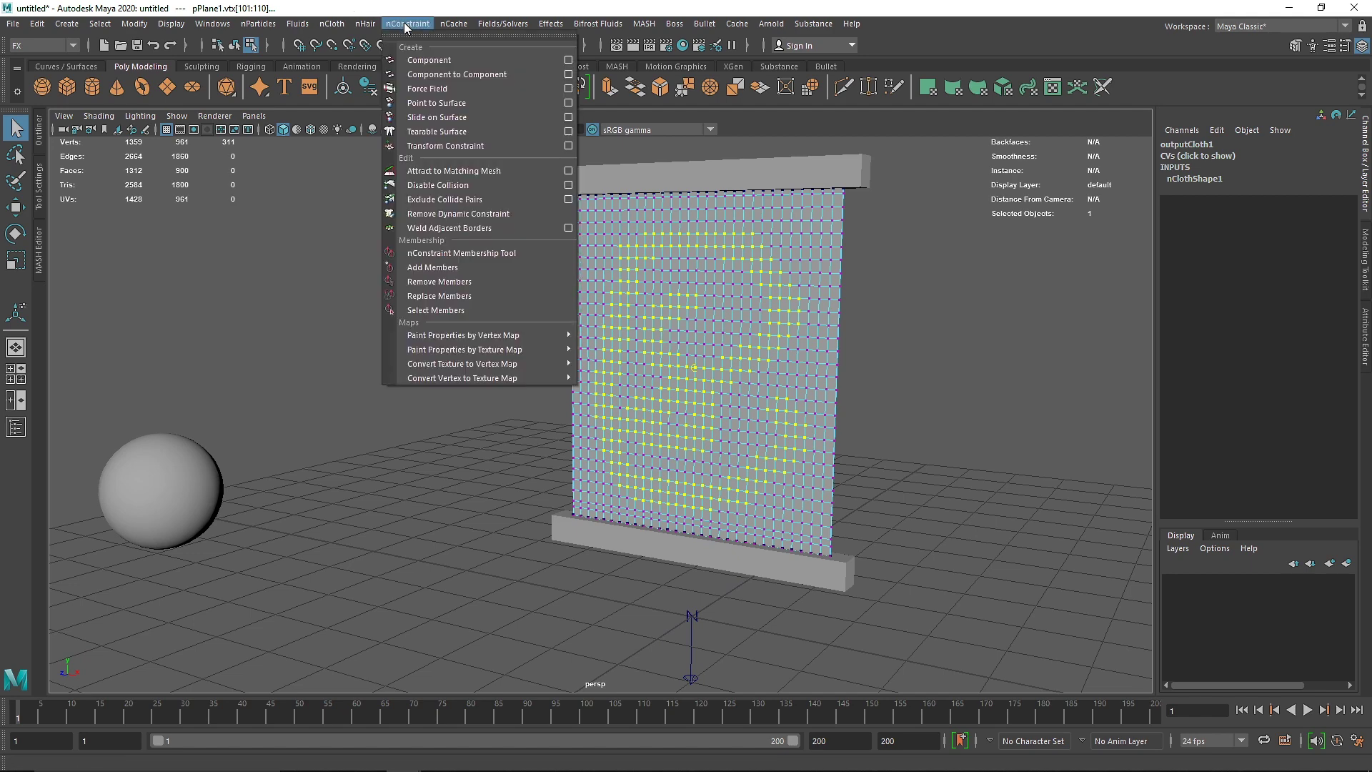
{"action": "left_click", "coordinate": [469, 130]}
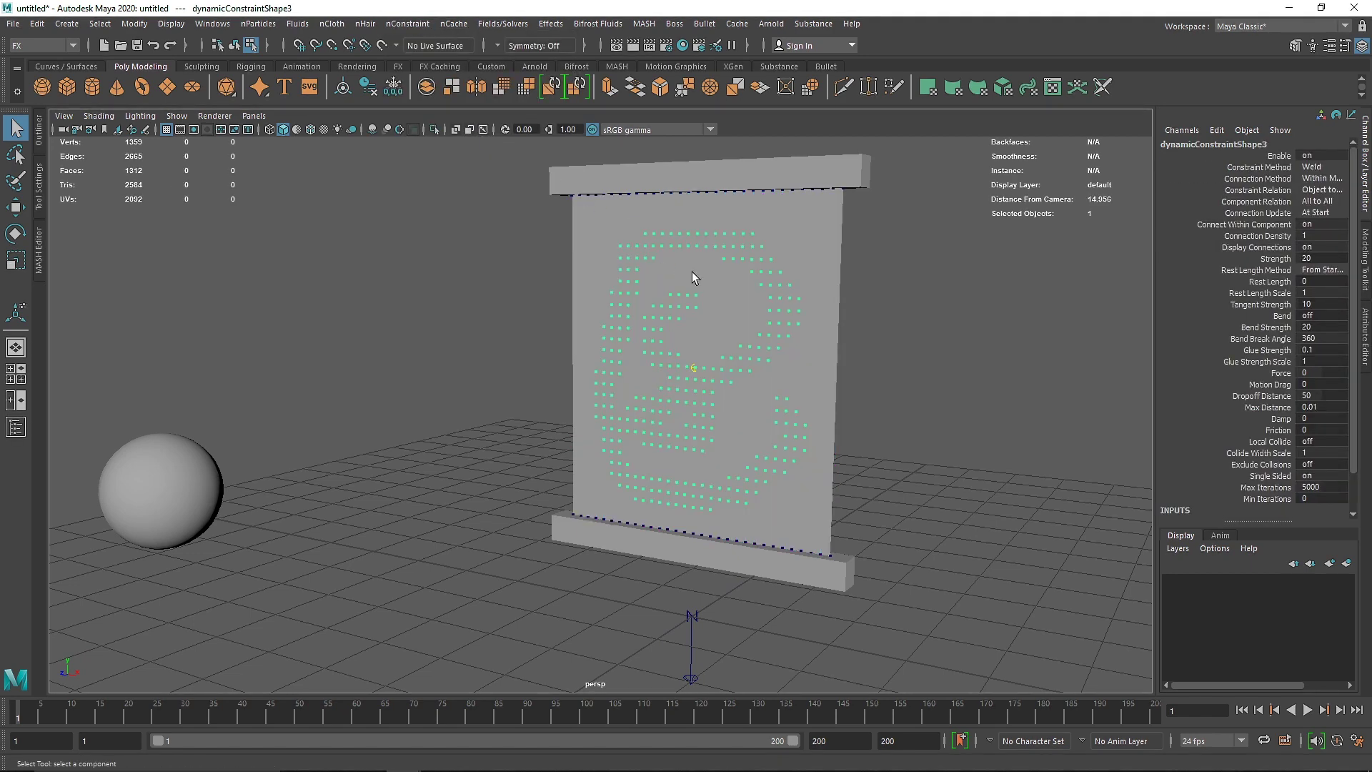
{"action": "left_click_drag", "start_coordinate": [866, 338], "coordinate": [716, 372], "text": "alt"}
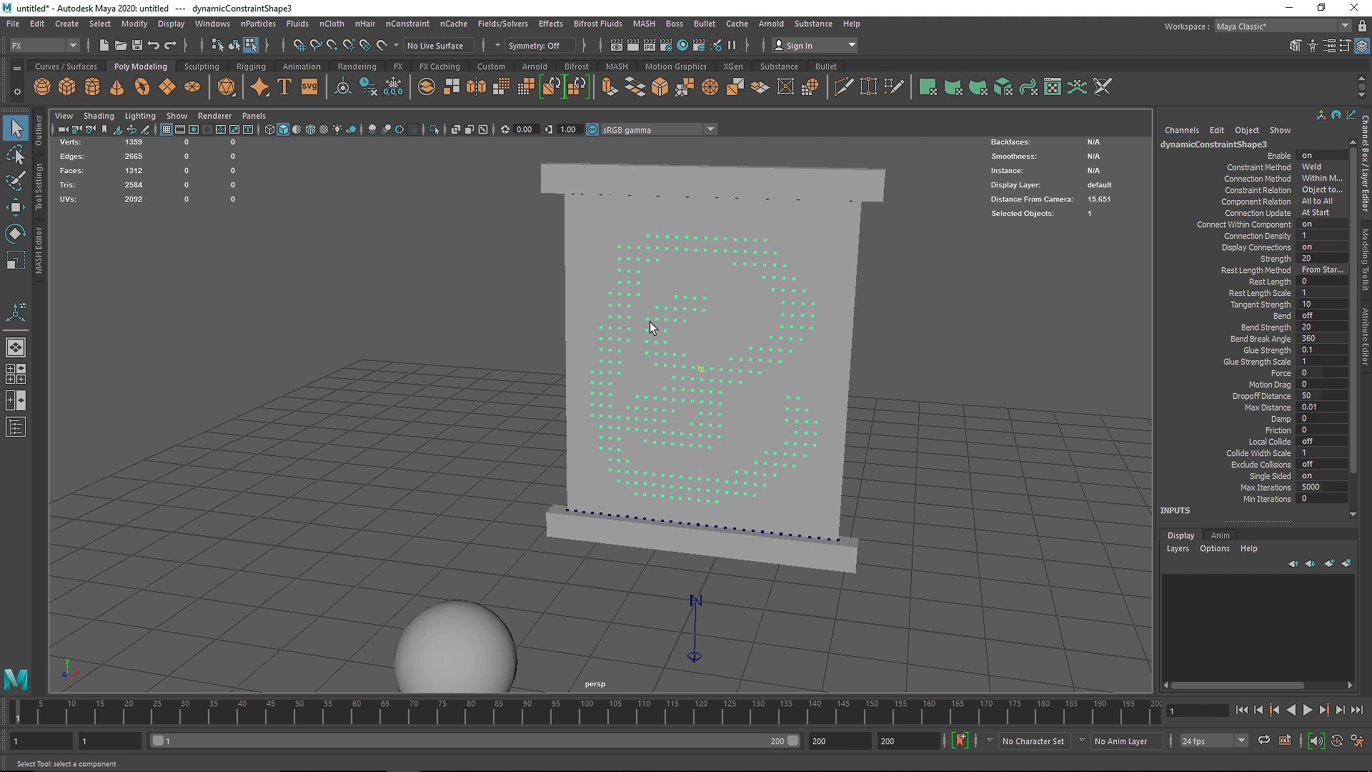
{"action": "left_click", "coordinate": [899, 354]}
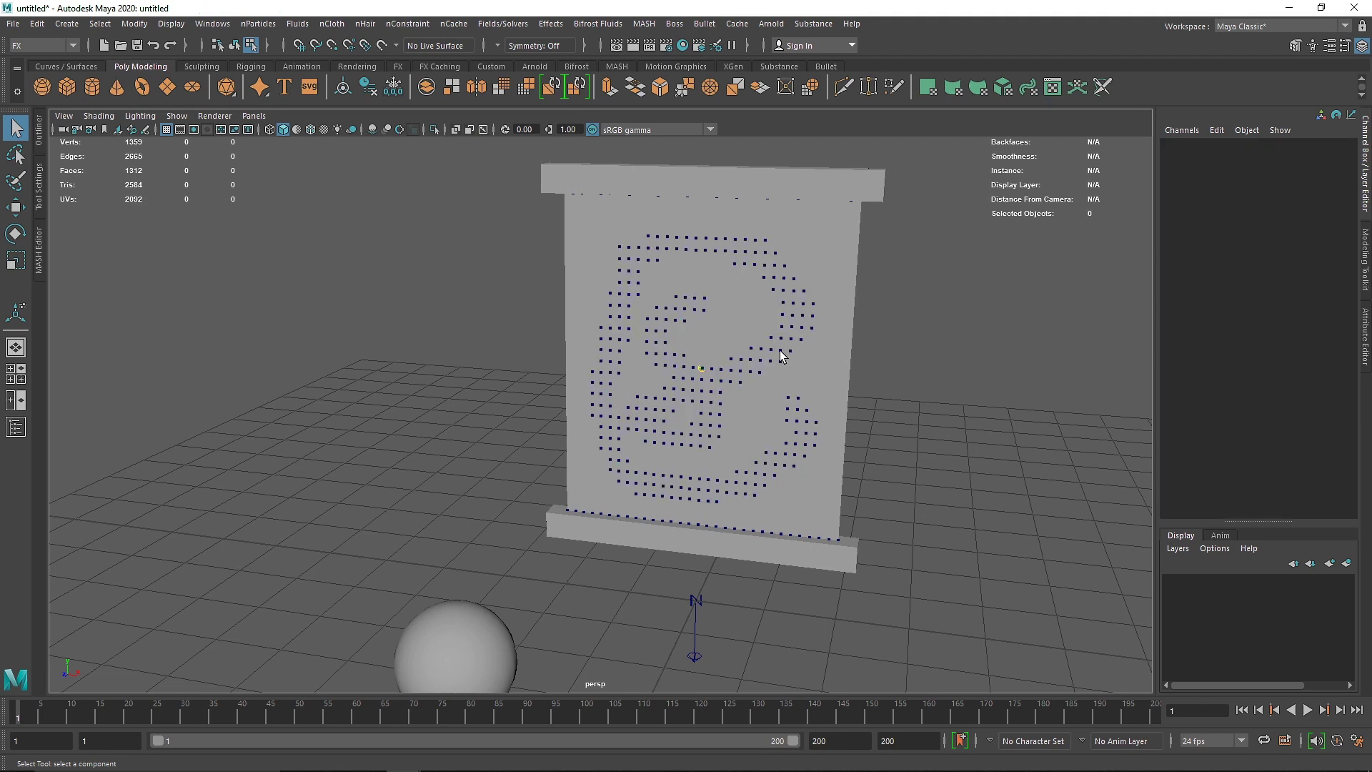
{"action": "key", "text": "F8"}
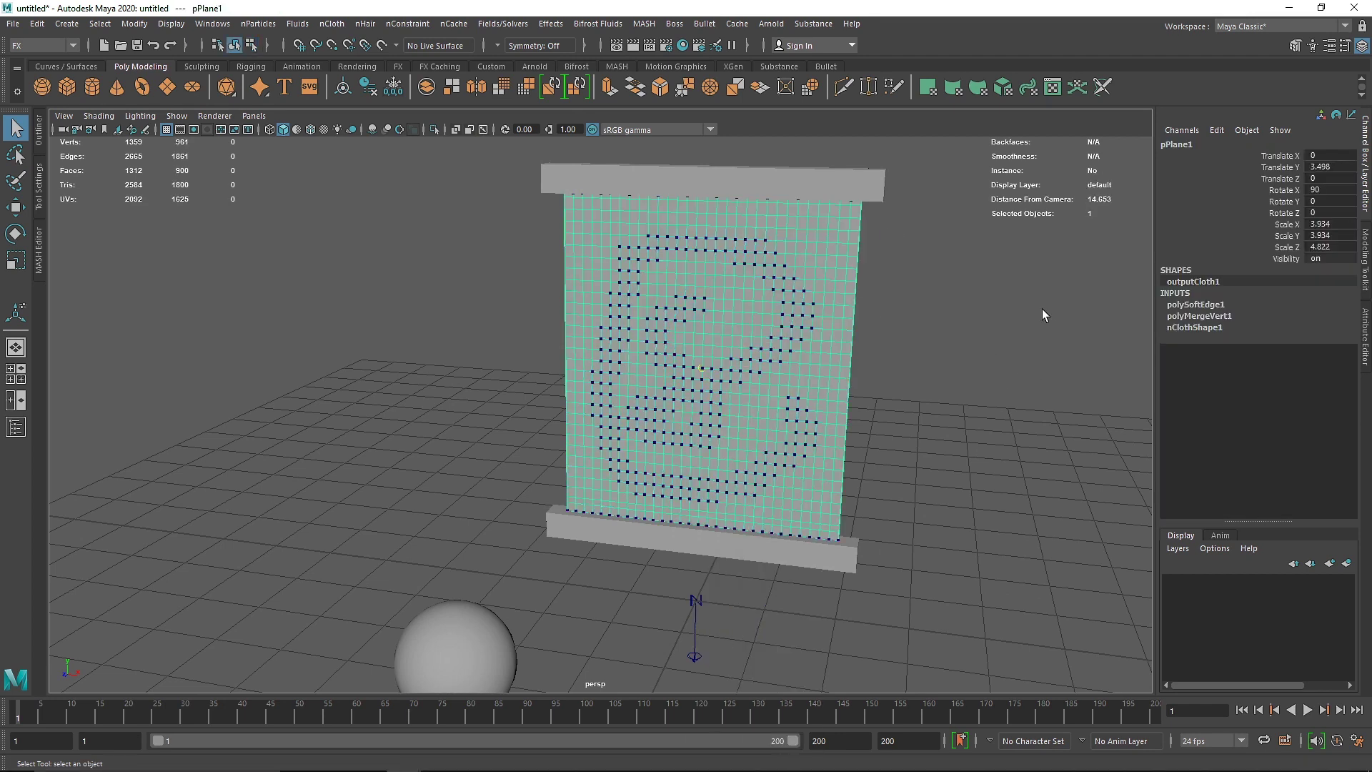
Select the tearable surface constraint dynamicConstraint3 in the Outliner and view its dynamic constraint attributes.
{"action": "left_click", "coordinate": [41, 137]}
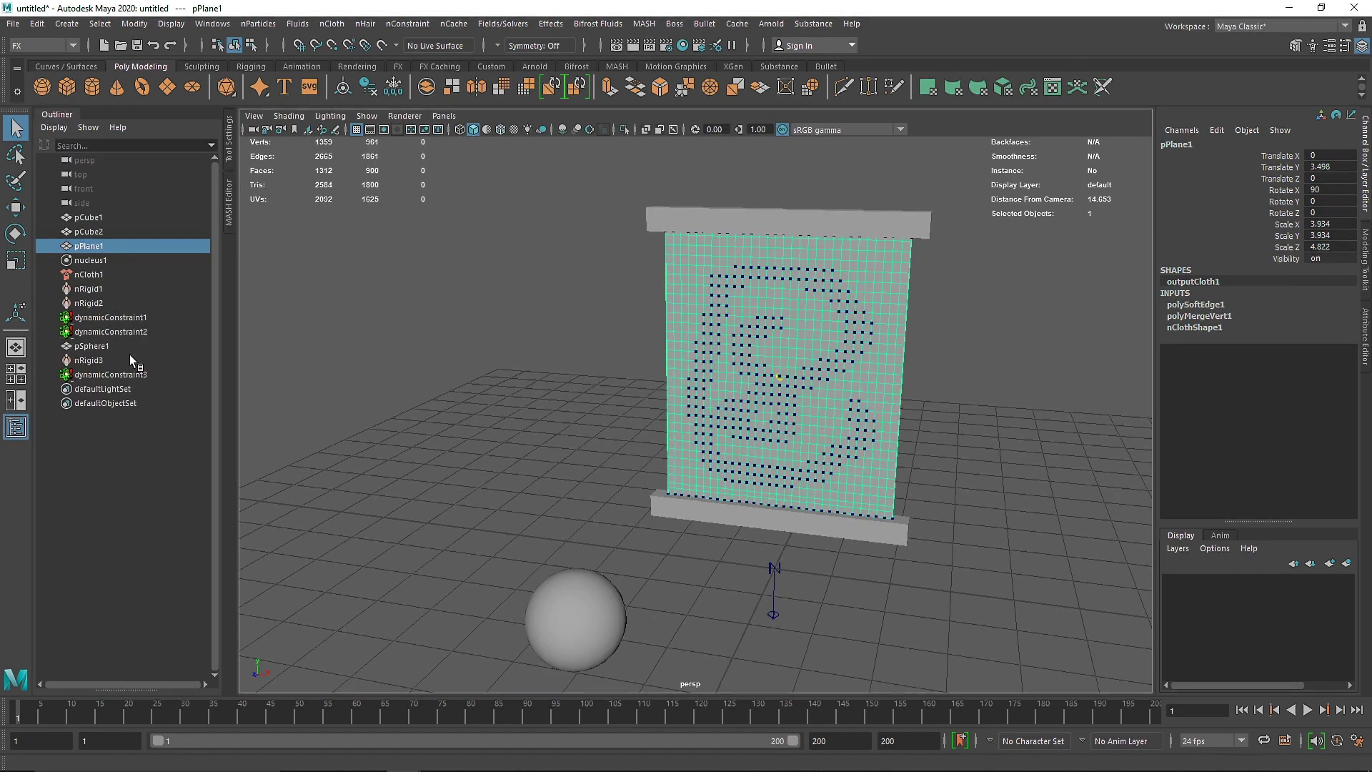
{"action": "left_click", "coordinate": [130, 375]}
{"action": "left_click", "coordinate": [1367, 321]}
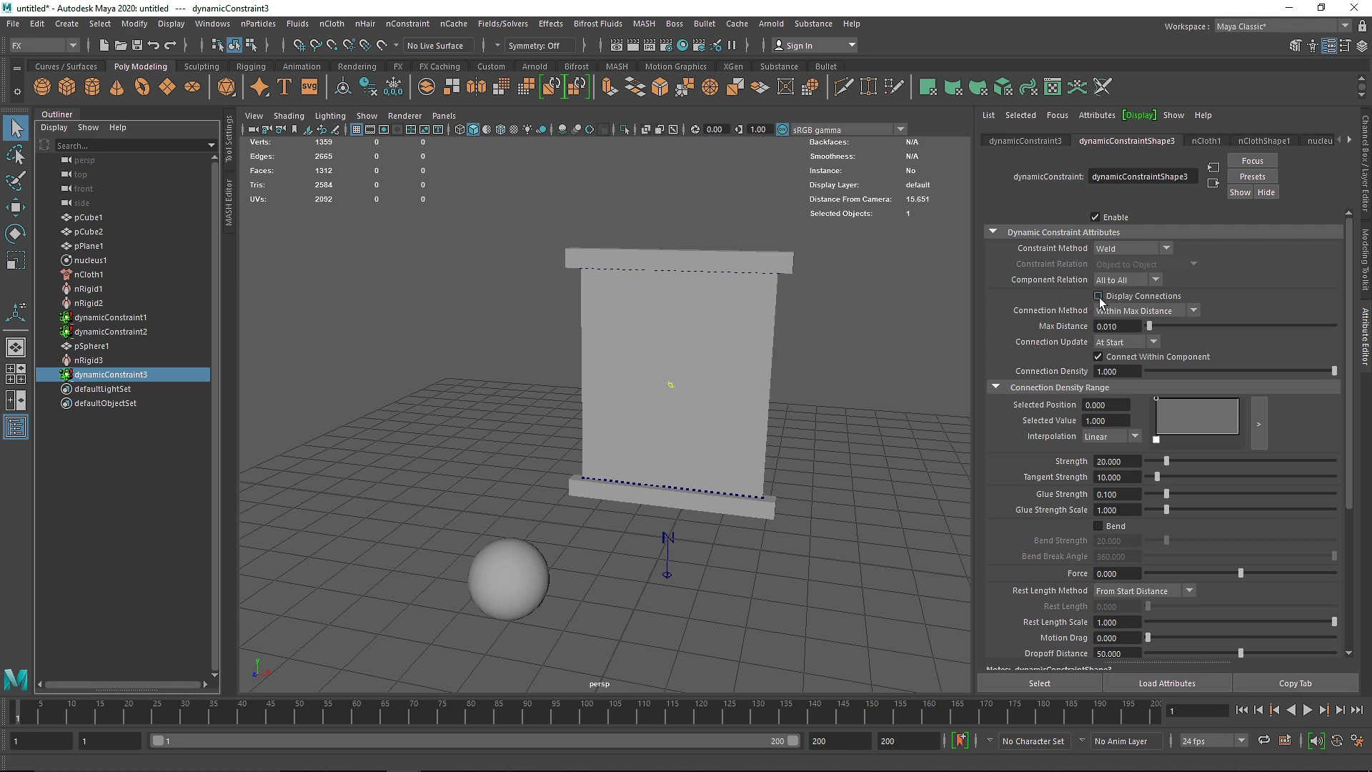
{"action": "left_click", "coordinate": [1365, 332]}
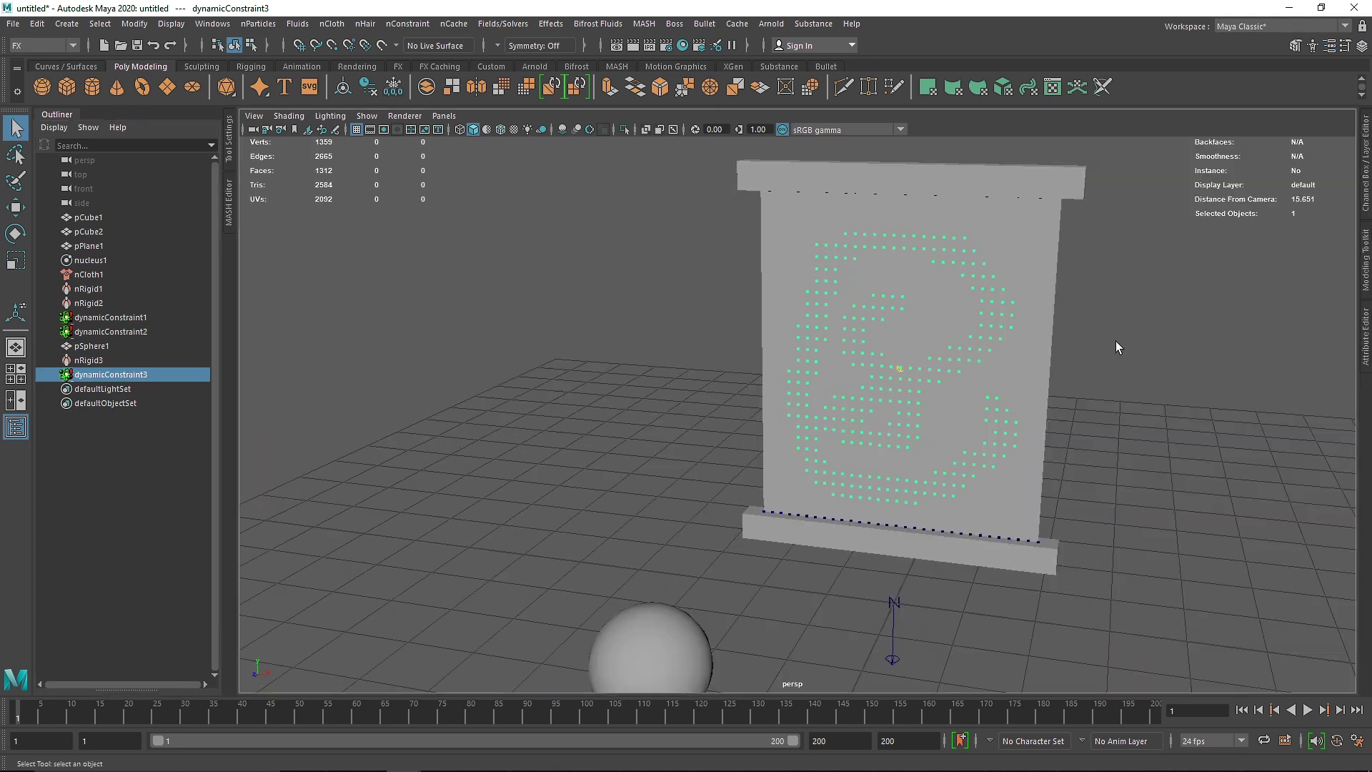
Deselect the constraint and play the simulation to watch the sphere strike the cloth with the tearable vertices.
{"action": "left_click", "coordinate": [1115, 346]}
{"action": "right_click_drag", "start_coordinate": [1115, 346], "coordinate": [1032, 389], "text": "alt"}
{"action": "middle_click_drag", "start_coordinate": [1032, 388], "coordinate": [915, 379], "text": "alt"}
{"action": "scroll", "coordinate": [1054, 560], "scroll_direction": "down", "scroll_amount": 3}
{"action": "left_click", "coordinate": [1308, 710]}
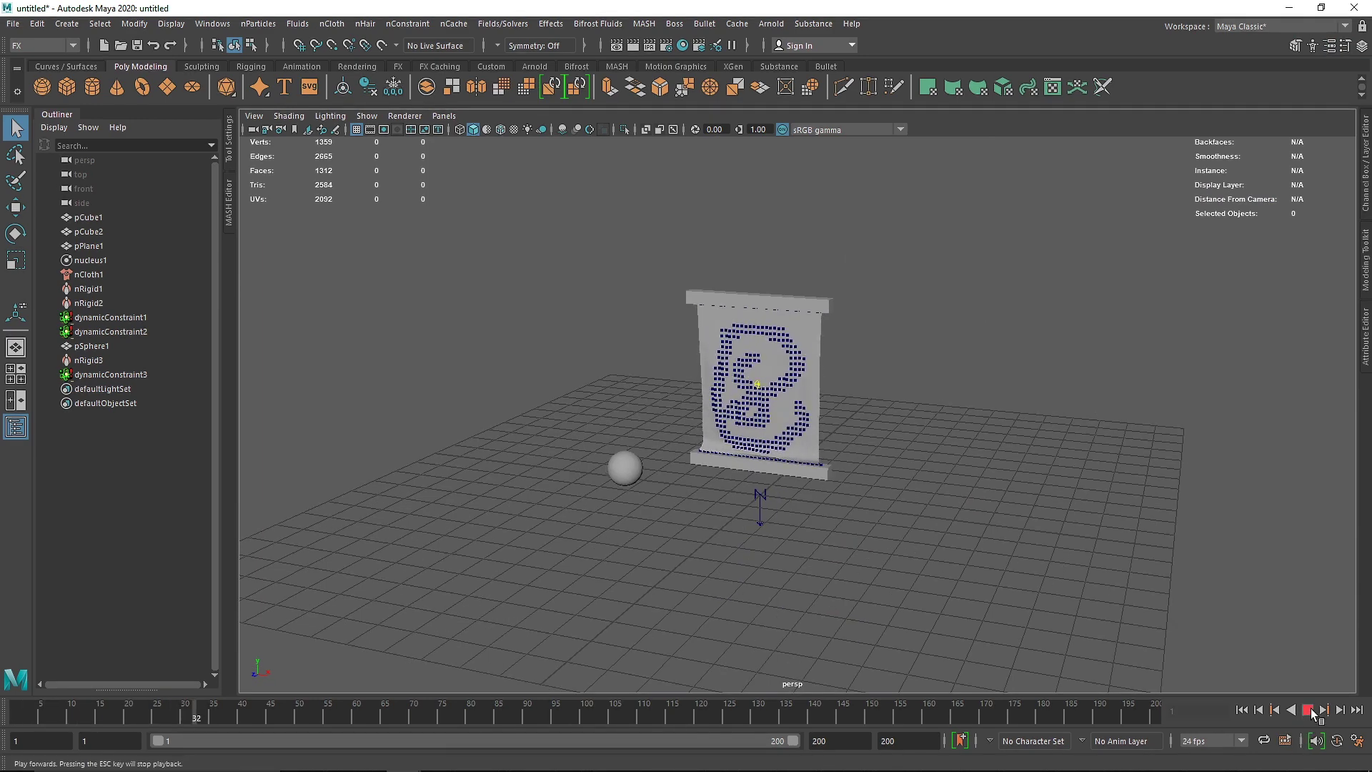
{"action": "left_click", "coordinate": [1308, 709]}
Examine the cloth's impact area up close and return to the first frame.
{"action": "scroll", "coordinate": [867, 420], "scroll_direction": "up", "scroll_amount": 5}
{"action": "mouse_move", "coordinate": [738, 311]}
{"action": "left_mouse_down", "text": "alt"}
{"action": "mouse_move", "coordinate": [455, 305]}
{"action": "mouse_move", "coordinate": [705, 326]}
{"action": "mouse_move", "coordinate": [716, 303]}
{"action": "mouse_move", "coordinate": [785, 331]}
{"action": "mouse_move", "coordinate": [873, 288]}
{"action": "mouse_move", "coordinate": [757, 293]}
{"action": "left_mouse_up", "text": "alt"}
{"action": "scroll", "coordinate": [716, 303], "scroll_direction": "up", "scroll_amount": 3}
{"action": "left_click", "coordinate": [762, 319]}
{"action": "key", "text": "ctrl+z"}
{"action": "scroll", "coordinate": [891, 392], "scroll_direction": "down", "scroll_amount": 3}
{"action": "left_click_drag", "start_coordinate": [854, 408], "coordinate": [790, 418], "text": "alt"}
{"action": "left_click", "coordinate": [1242, 710]}
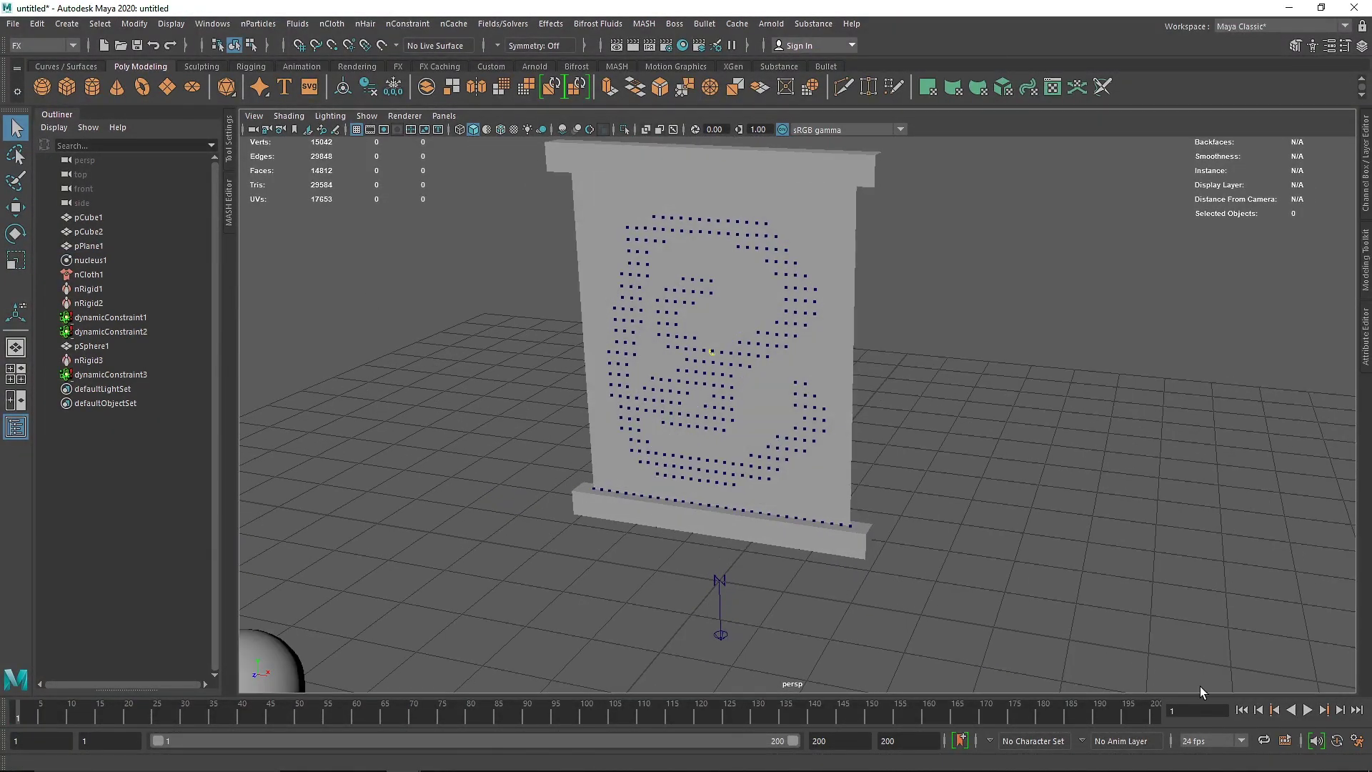
Enlarge the sphere uniformly at frame 1 and at its frame 30 key, scaling it by about 0.8 at frame 30.
{"action": "scroll", "coordinate": [619, 491], "scroll_direction": "down", "scroll_amount": 4}
{"action": "left_click", "coordinate": [559, 535]}
{"action": "key", "text": "w"}
{"action": "key", "text": "r"}
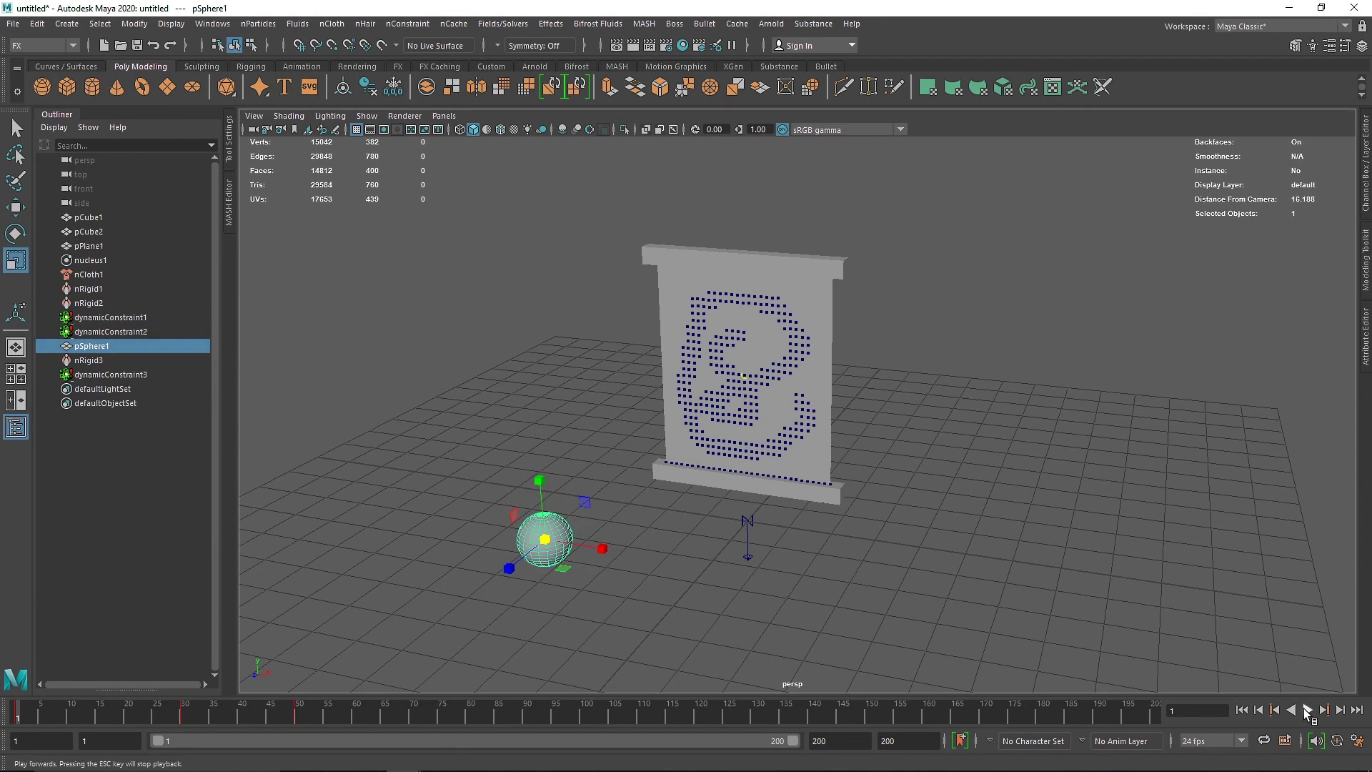
{"action": "left_click_drag", "start_coordinate": [549, 542], "coordinate": [578, 548]}
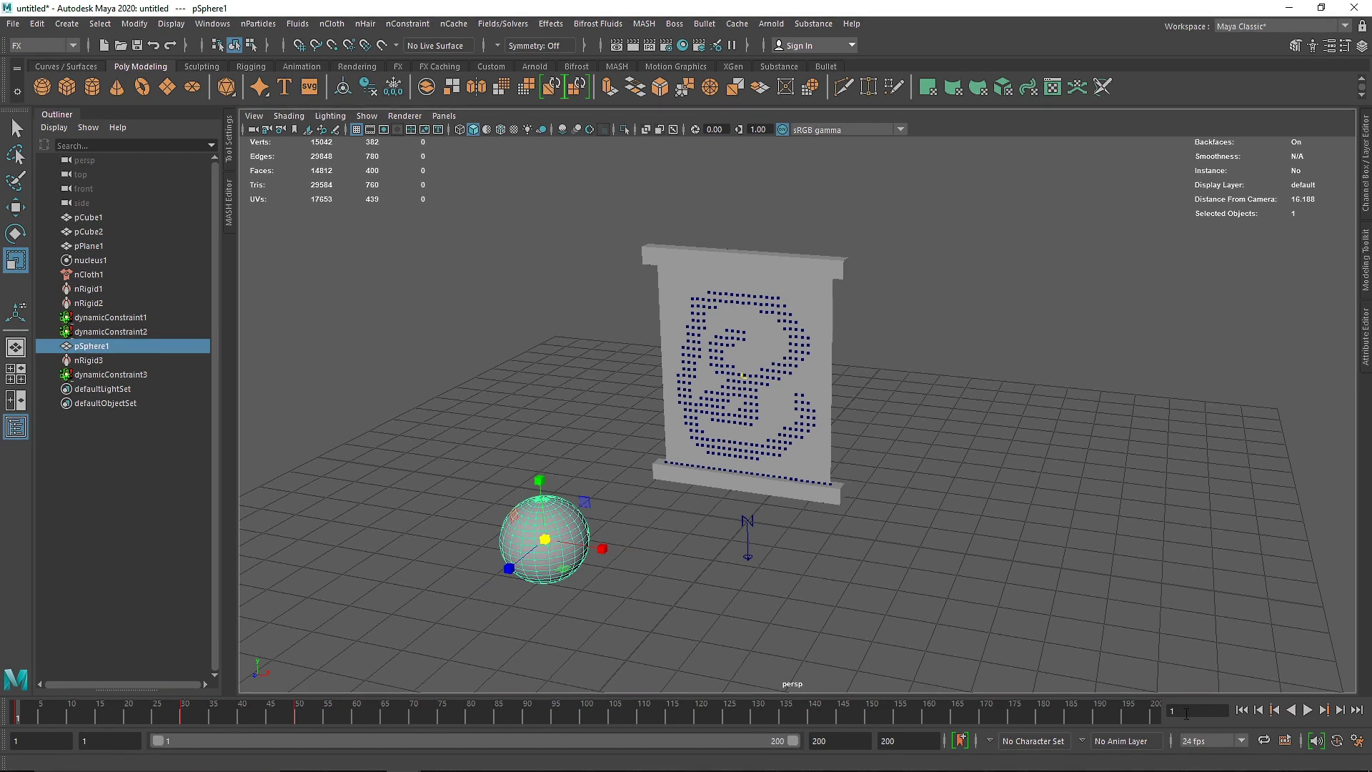
{"action": "left_click", "coordinate": [1323, 710]}
{"action": "left_click_drag", "start_coordinate": [545, 539], "coordinate": [597, 542]}
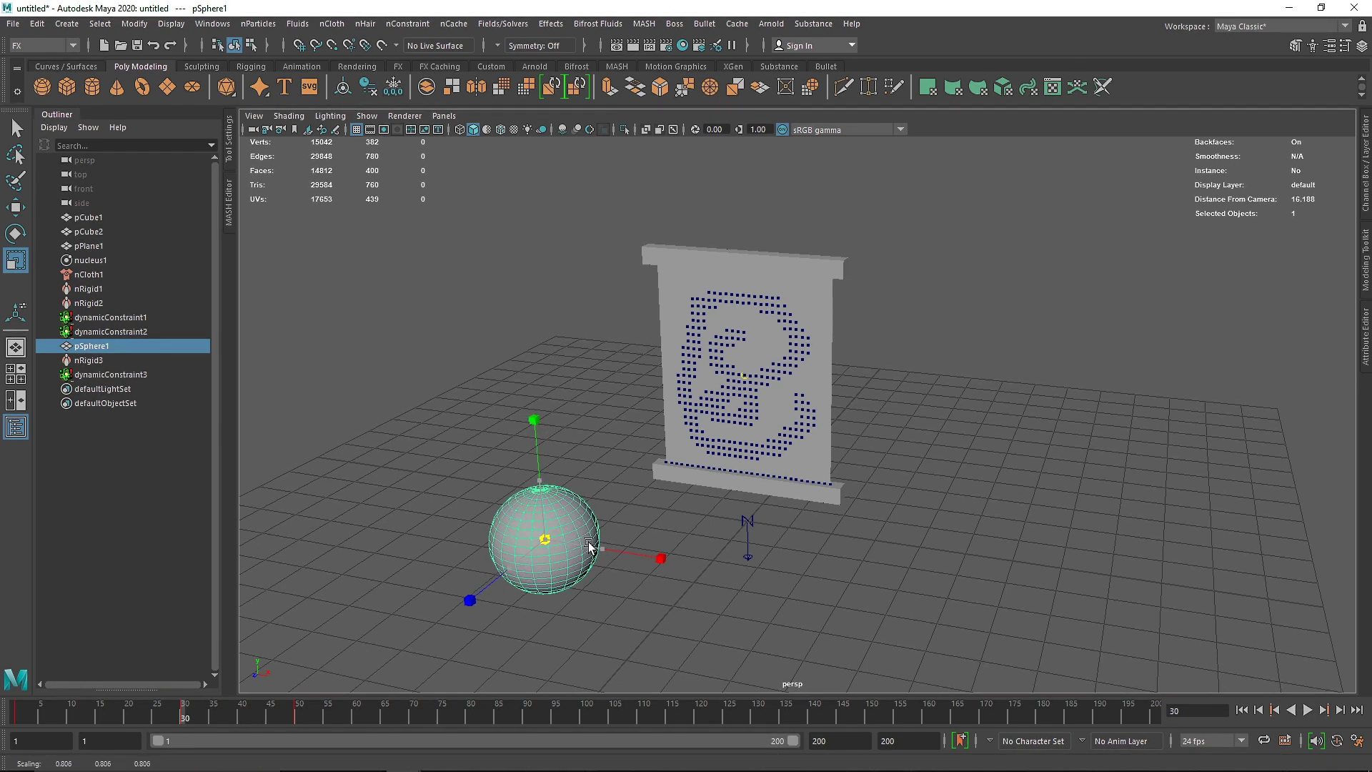
{"action": "left_click", "coordinate": [1307, 710]}
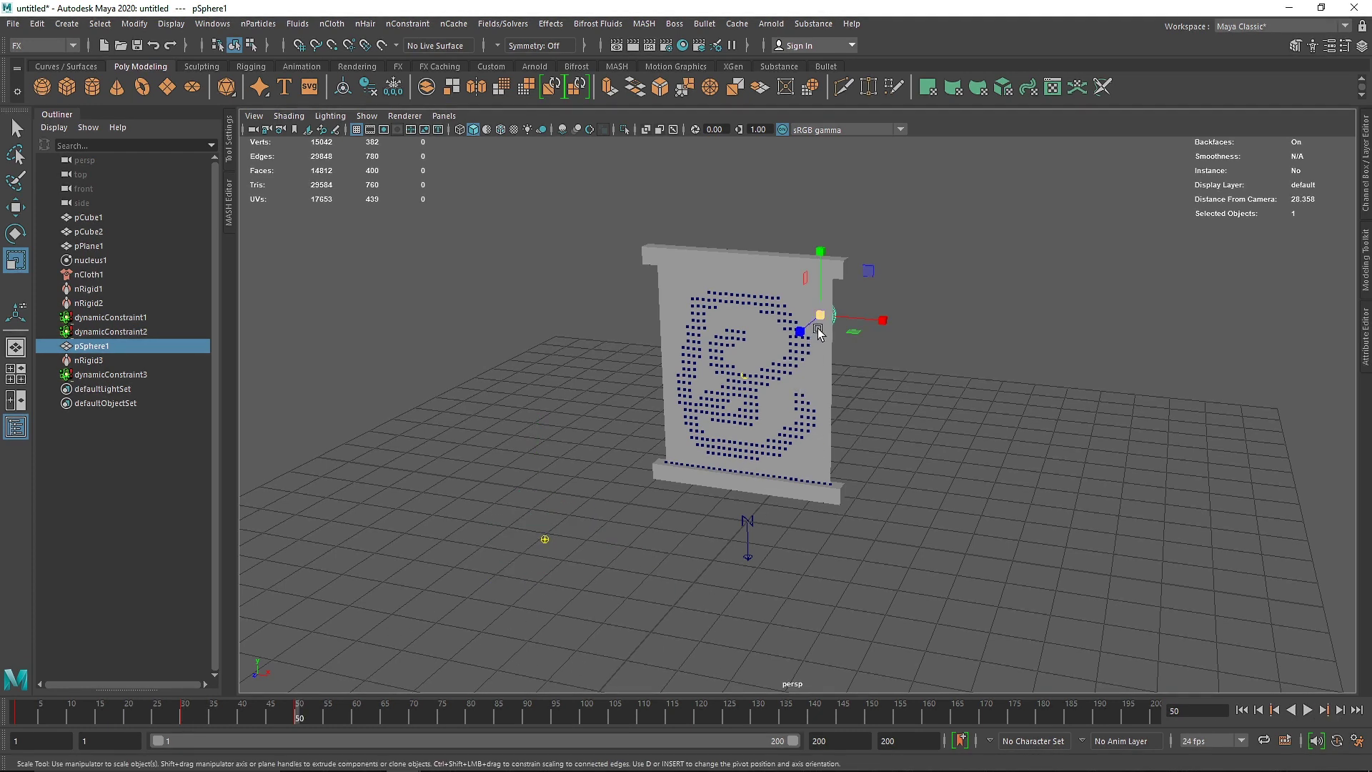
Replay the simulation from the first frame, stop at frame 66, and examine the tear in the middle of the cloth.
{"action": "left_click", "coordinate": [1245, 711]}
{"action": "left_click", "coordinate": [1309, 710]}
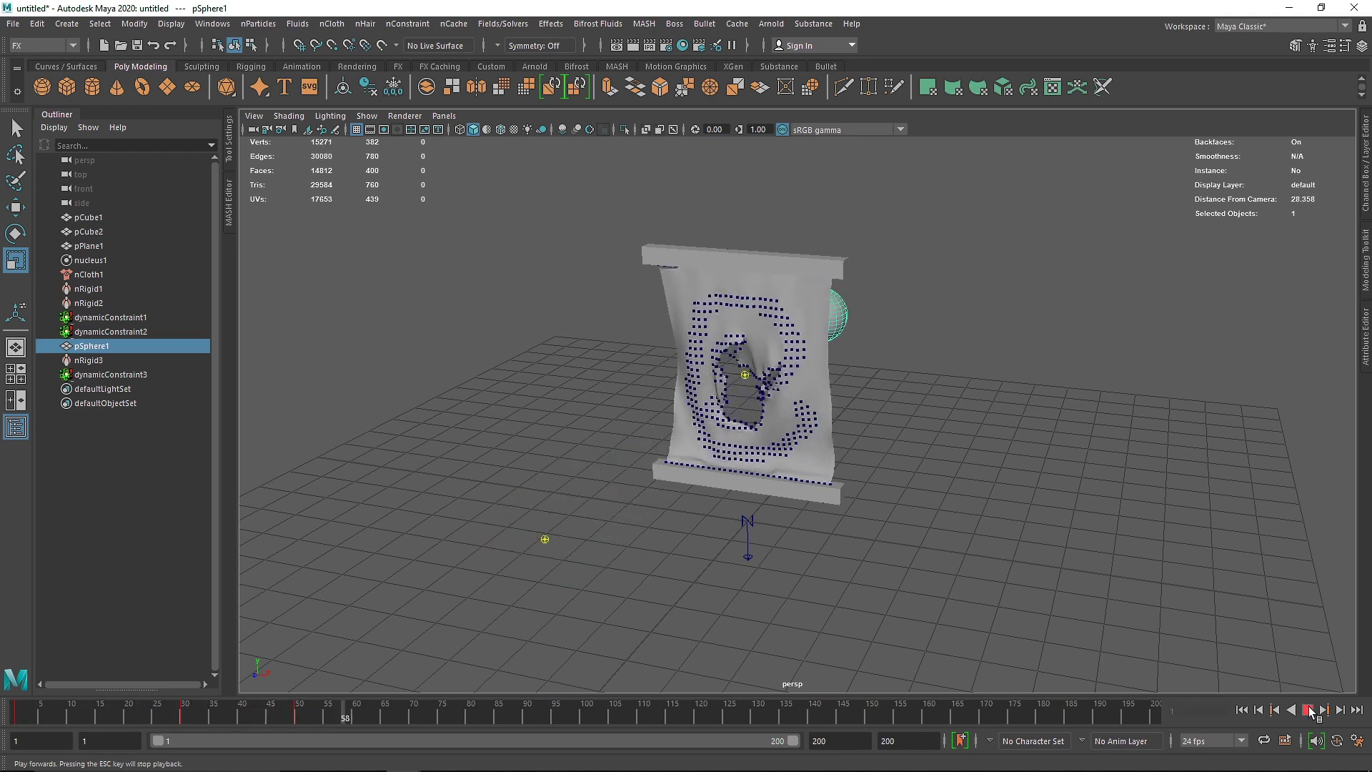
{"action": "left_click", "coordinate": [1309, 709]}
{"action": "scroll", "coordinate": [768, 397], "scroll_direction": "up", "scroll_amount": 6}
{"action": "middle_click_drag", "start_coordinate": [770, 401], "coordinate": [772, 439], "text": "alt"}
{"action": "left_click", "coordinate": [808, 400]}
{"action": "left_click", "coordinate": [1036, 441]}
{"action": "left_click_drag", "start_coordinate": [1035, 442], "coordinate": [891, 449], "text": "alt"}
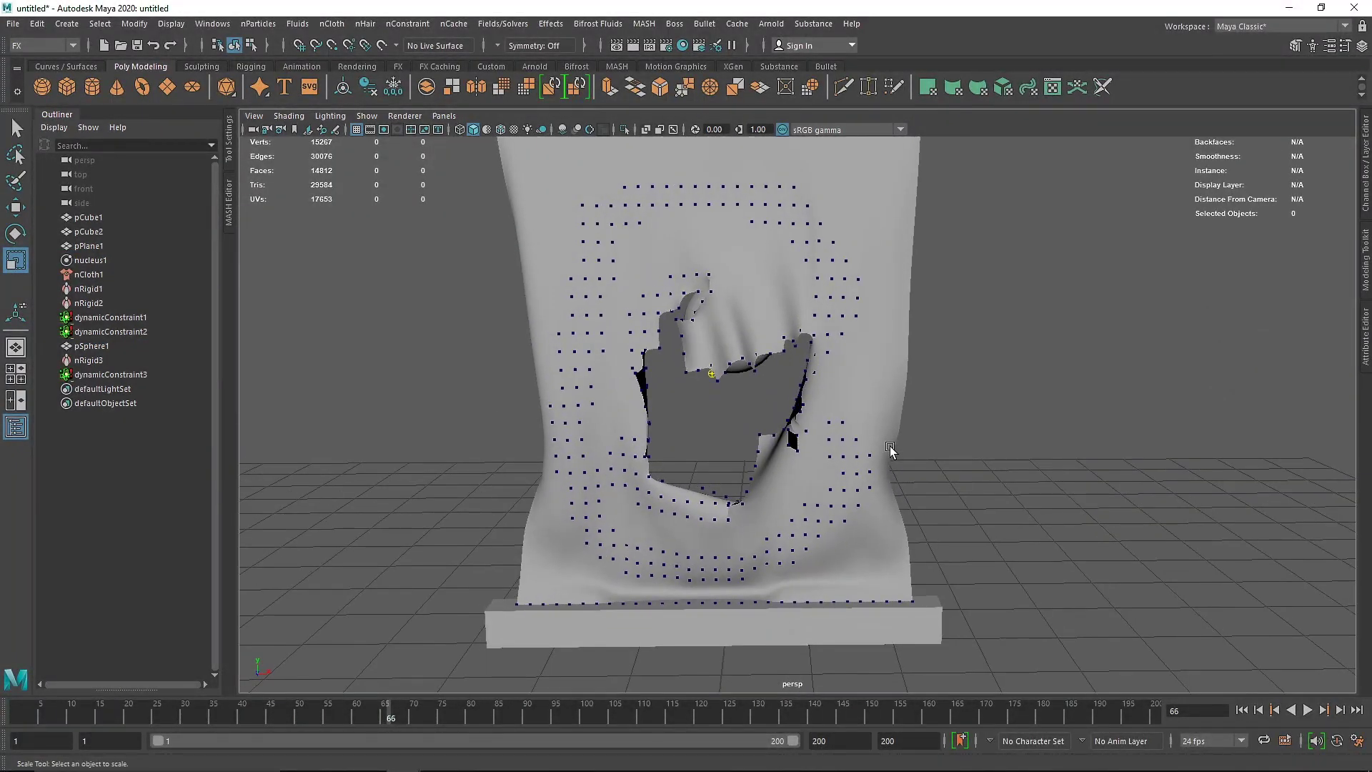
{"action": "scroll", "coordinate": [791, 445], "scroll_direction": "down", "scroll_amount": 5}
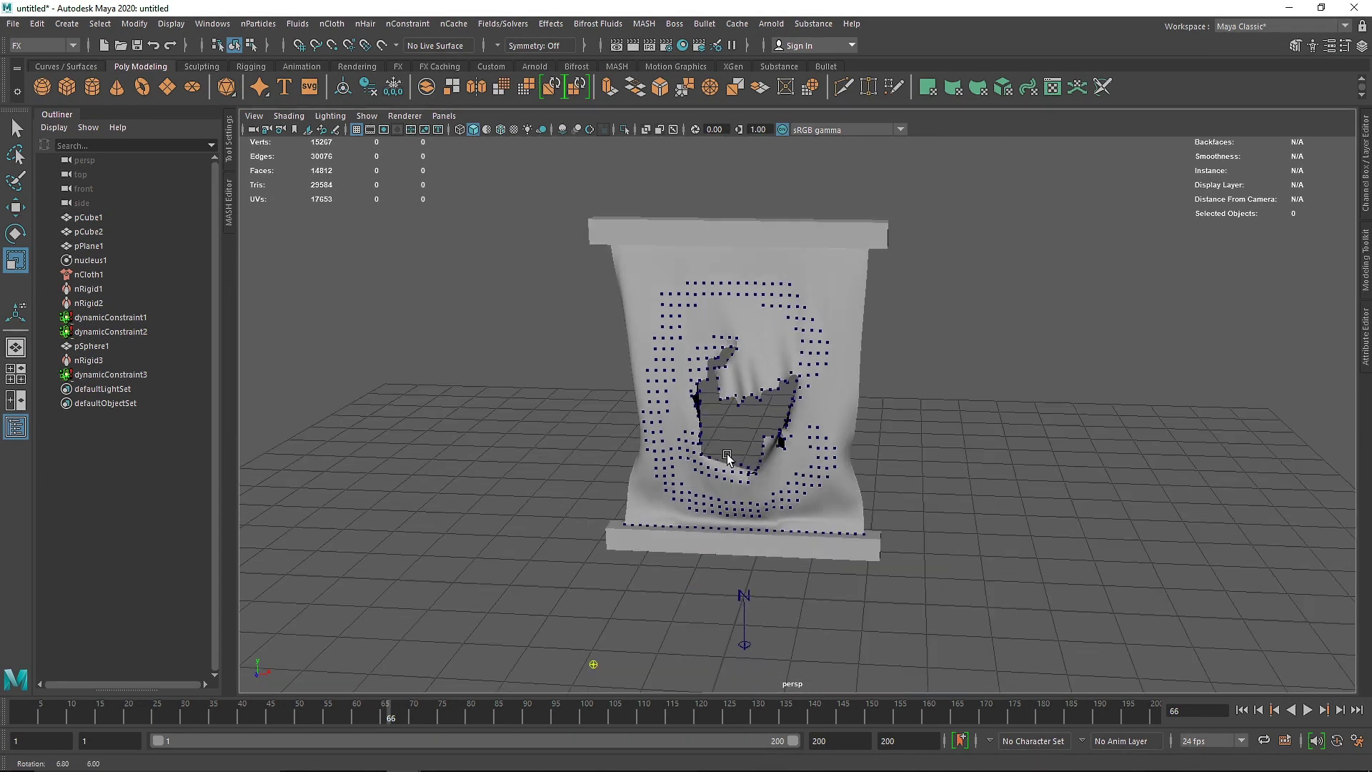
{"action": "left_click_drag", "start_coordinate": [741, 449], "coordinate": [707, 453], "text": "alt"}
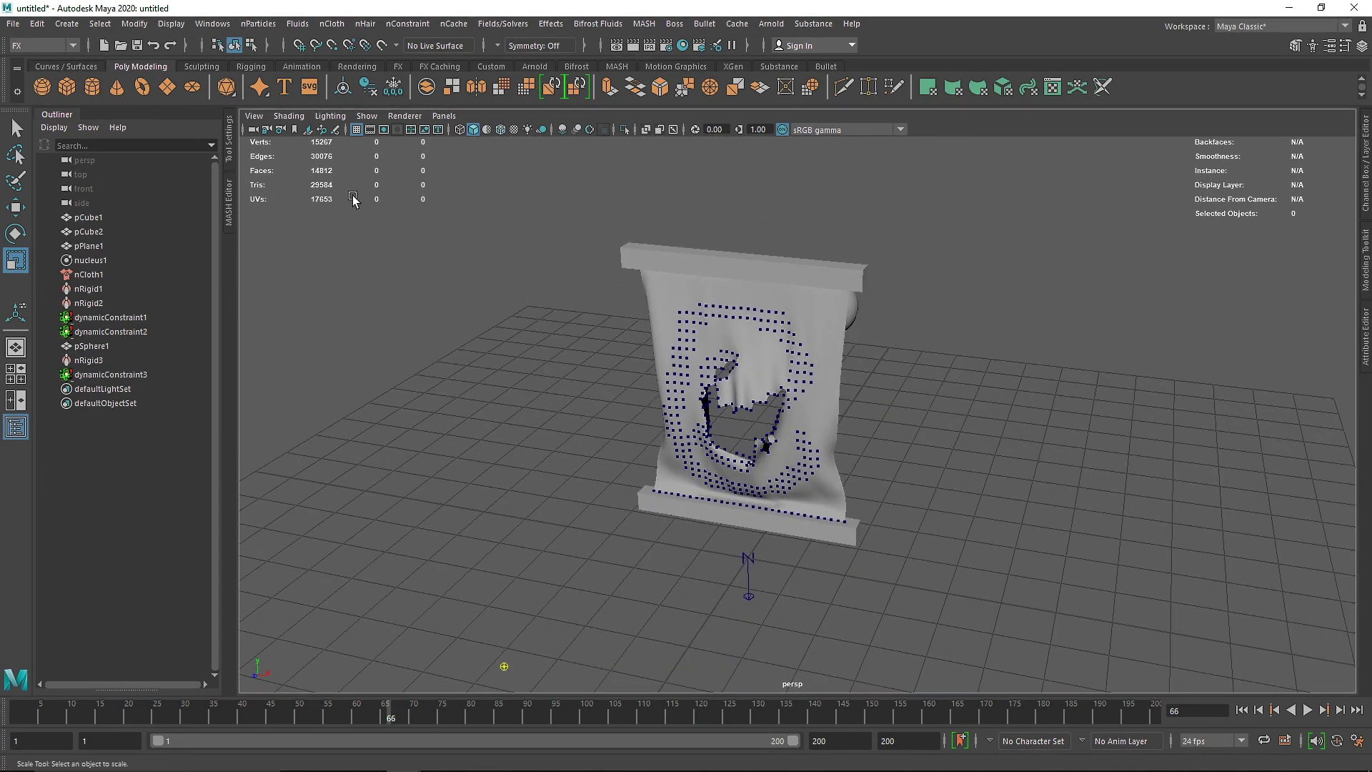
Start a new scene containing a polygon cube and extend the playback range to frame 200.
{"action": "left_click", "coordinate": [13, 24]}
{"action": "left_click", "coordinate": [34, 49]}
{"action": "left_click", "coordinate": [690, 397]}
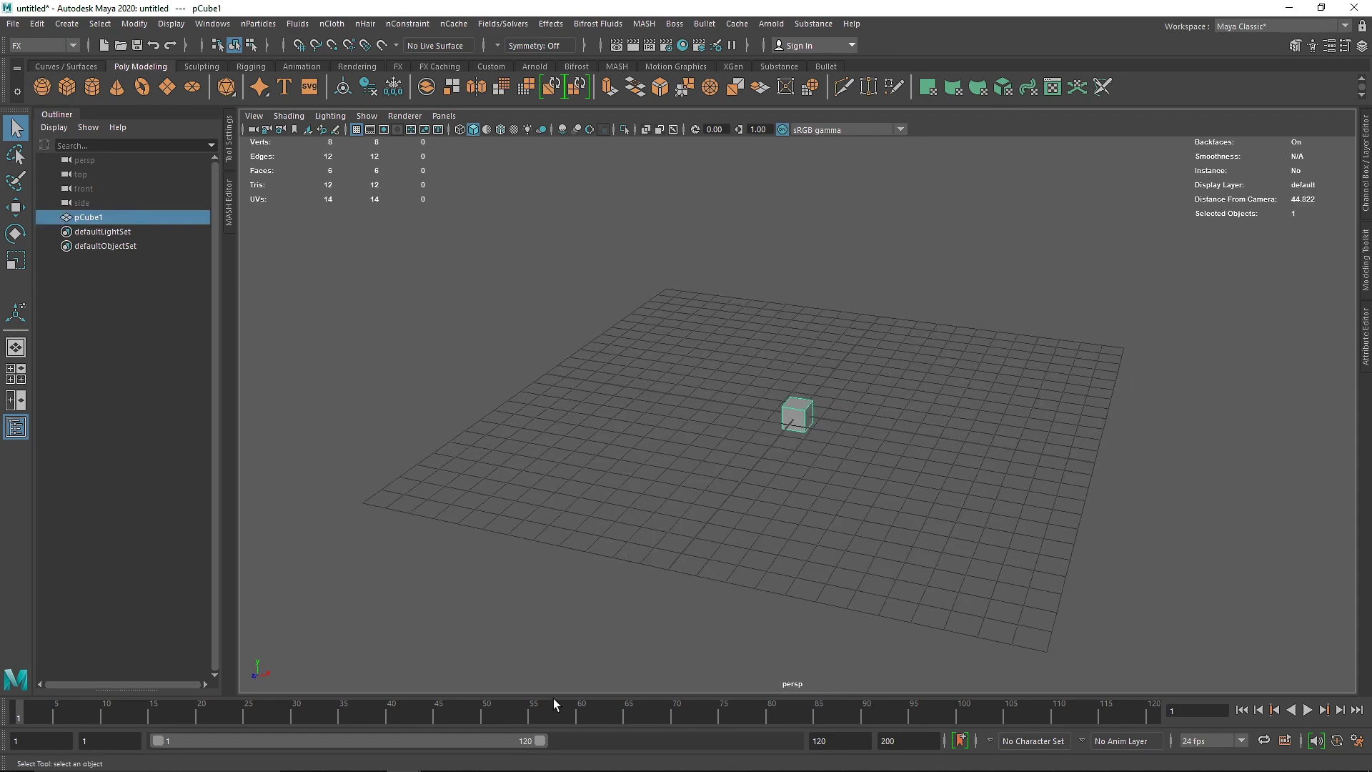
{"action": "left_click_drag", "start_coordinate": [541, 741], "coordinate": [793, 741]}
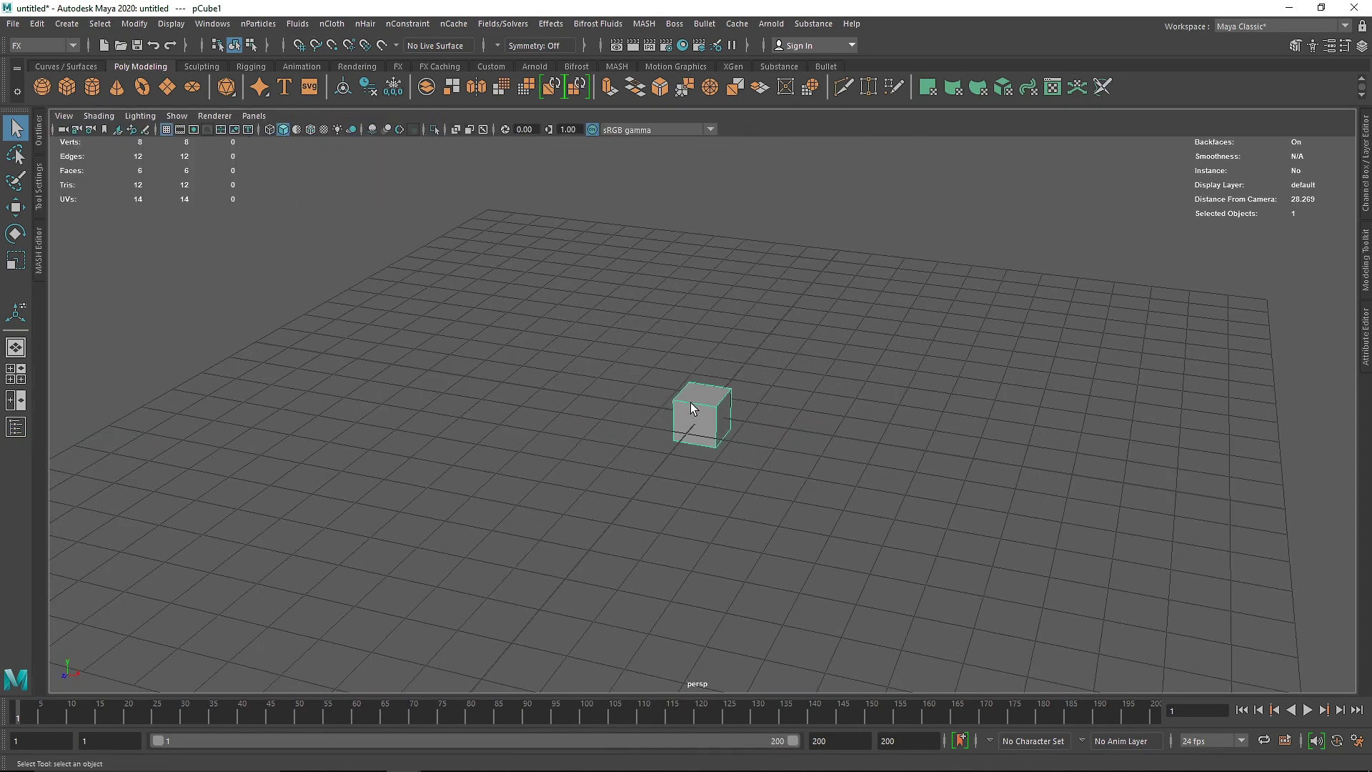
Raise the cube above the grid and scale it into a thin bar, about 4.28 × 0.23 × 0.32.
{"action": "key", "text": "r"}
{"action": "key", "text": "w"}
{"action": "left_click_drag", "start_coordinate": [702, 354], "coordinate": [719, 208]}
{"action": "key", "text": "r"}
{"action": "left_click_drag", "start_coordinate": [679, 283], "coordinate": [697, 267]}
{"action": "left_click_drag", "start_coordinate": [703, 204], "coordinate": [808, 293]}
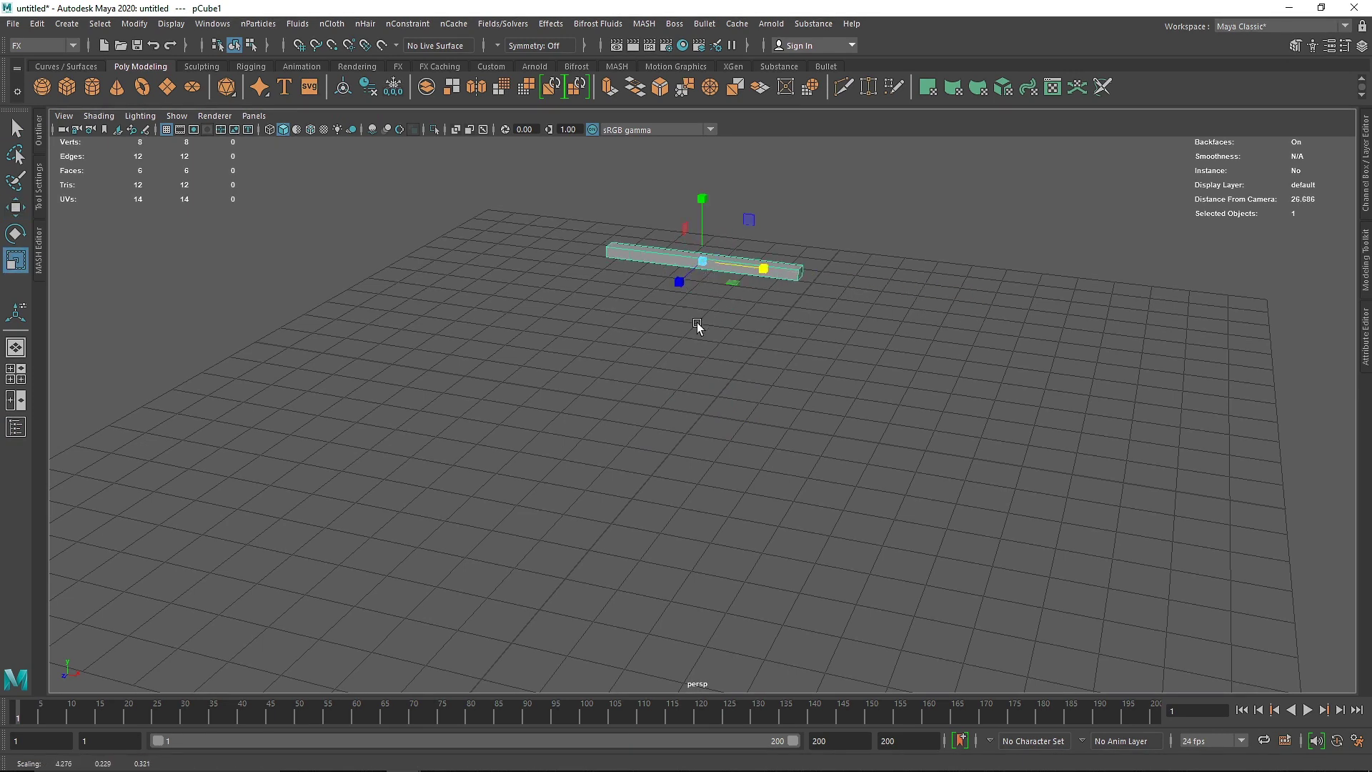
Raise the bar in the front view with grid snapping and place a duplicate five grid units below it.
{"action": "key", "text": "space"}
{"action": "key", "text": "space"}
{"action": "middle_click_drag", "start_coordinate": [660, 433], "coordinate": [644, 572], "text": "alt"}
{"action": "key", "text": "w"}
{"action": "key", "text": "x"}
{"action": "left_click_drag", "start_coordinate": [698, 376], "coordinate": [703, 254]}
{"action": "key", "text": "ctrl+d"}
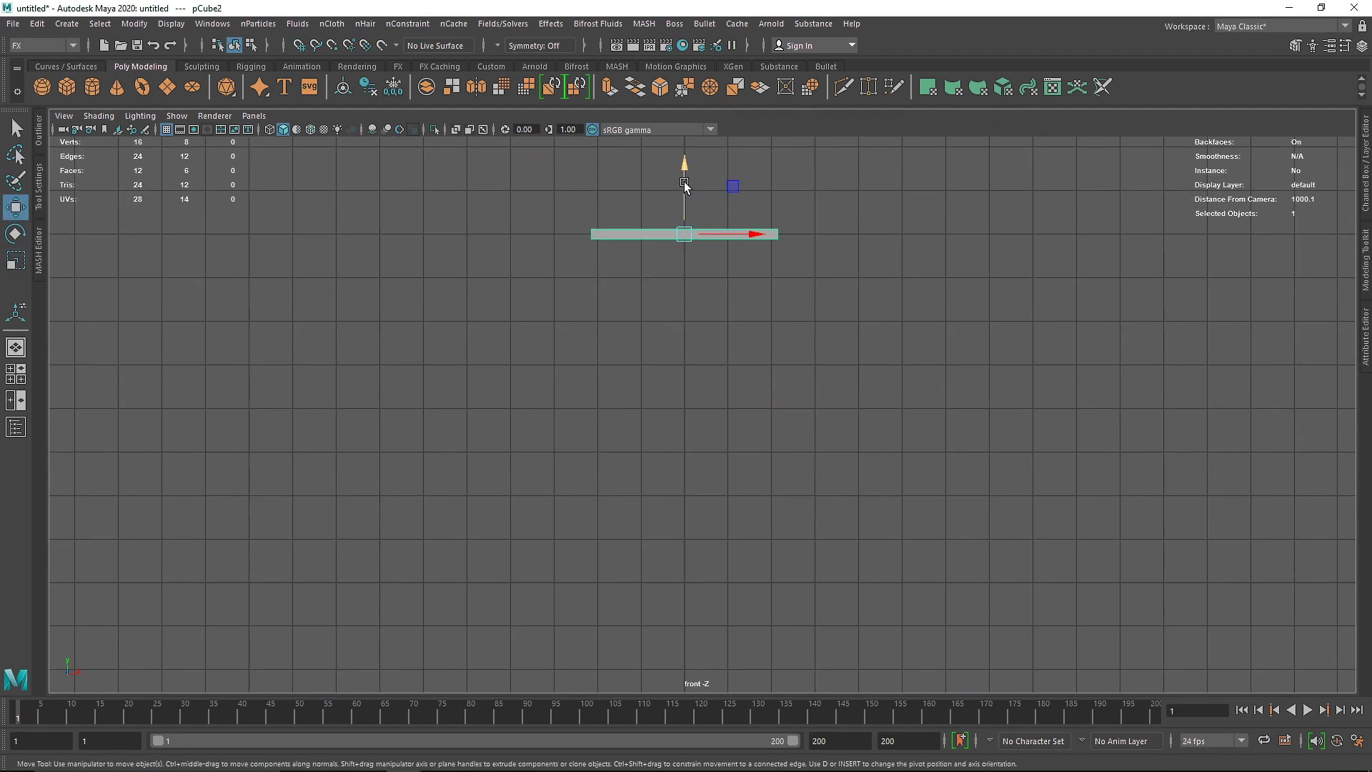
{"action": "left_click_drag", "start_coordinate": [684, 182], "coordinate": [691, 436]}
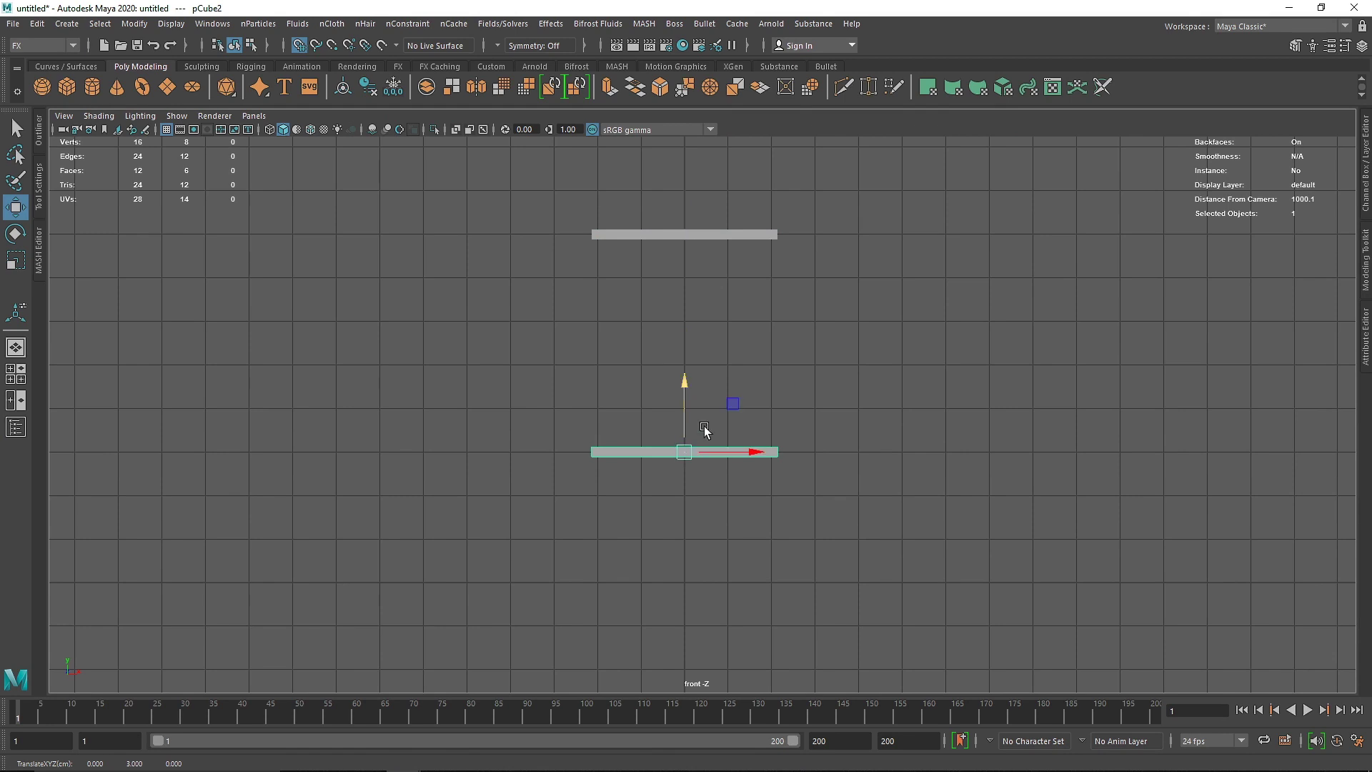
Create a polygon plane, scale it up, and rotate it upright to face the front view.
{"action": "key", "text": "space"}
{"action": "key", "text": "space"}
{"action": "left_click", "coordinate": [167, 86]}
{"action": "middle_click_drag", "start_coordinate": [742, 435], "coordinate": [735, 453], "text": "alt"}
{"action": "left_click_drag", "start_coordinate": [649, 524], "coordinate": [776, 328]}
{"action": "key", "text": "e"}
{"action": "key", "text": "space"}
{"action": "key", "text": "space"}
Move and scale the plane in the front wireframe view so it fills the gap between the two bars.
{"action": "key", "text": "r"}
{"action": "key", "text": "w"}
{"action": "left_click_drag", "start_coordinate": [687, 272], "coordinate": [684, 288]}
{"action": "key", "text": "4"}
{"action": "key", "text": "r"}
{"action": "left_click_drag", "start_coordinate": [684, 409], "coordinate": [684, 422]}
{"action": "key", "text": "w"}
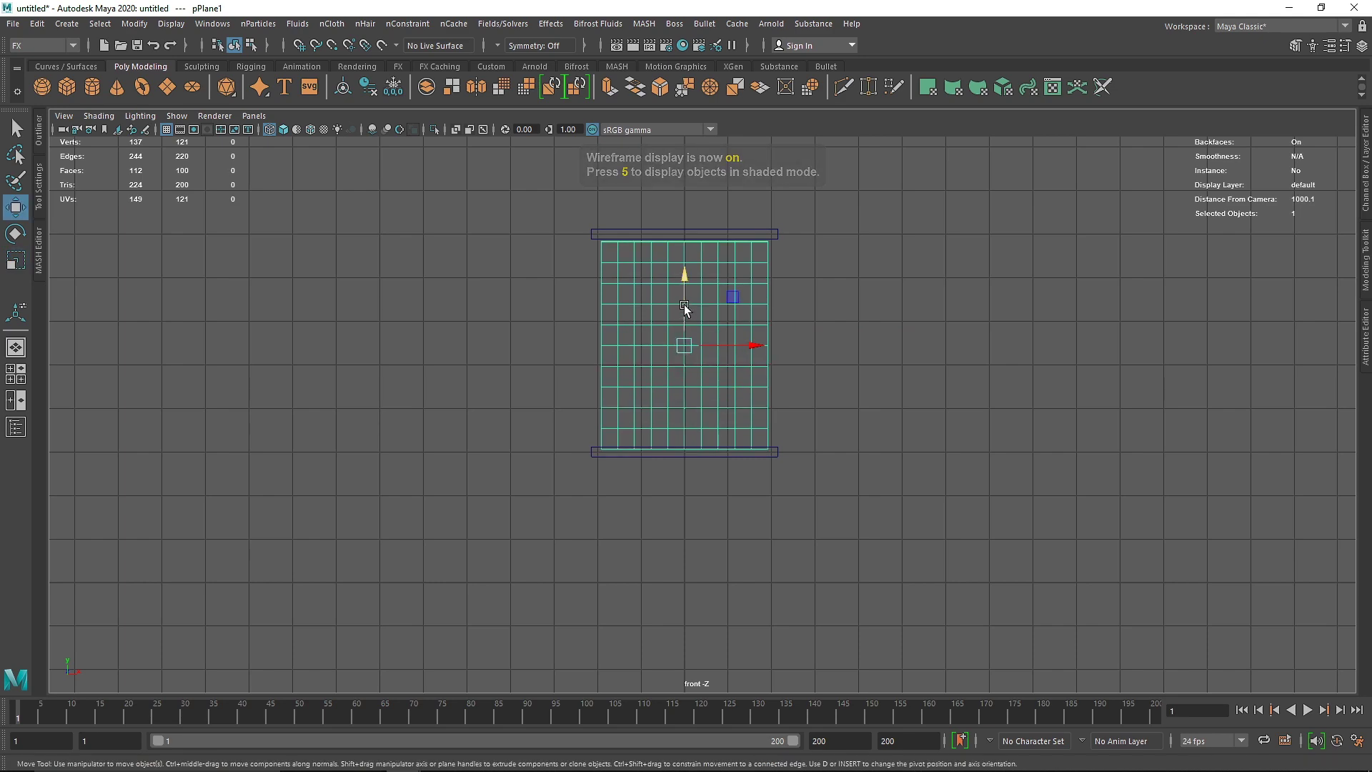
Set the plane's width and height subdivisions to 40 each.
{"action": "key", "text": "space"}
{"action": "left_click_drag", "start_coordinate": [684, 303], "coordinate": [1029, 280]}
{"action": "left_click", "coordinate": [1366, 332]}
{"action": "left_click", "coordinate": [1126, 140]}
{"action": "type", "text": "40"}
{"action": "left_click_drag", "start_coordinate": [1109, 283], "coordinate": [1050, 284]}
{"action": "type", "text": "40"}
{"action": "left_click", "coordinate": [738, 337]}
{"action": "left_click", "coordinate": [499, 297]}
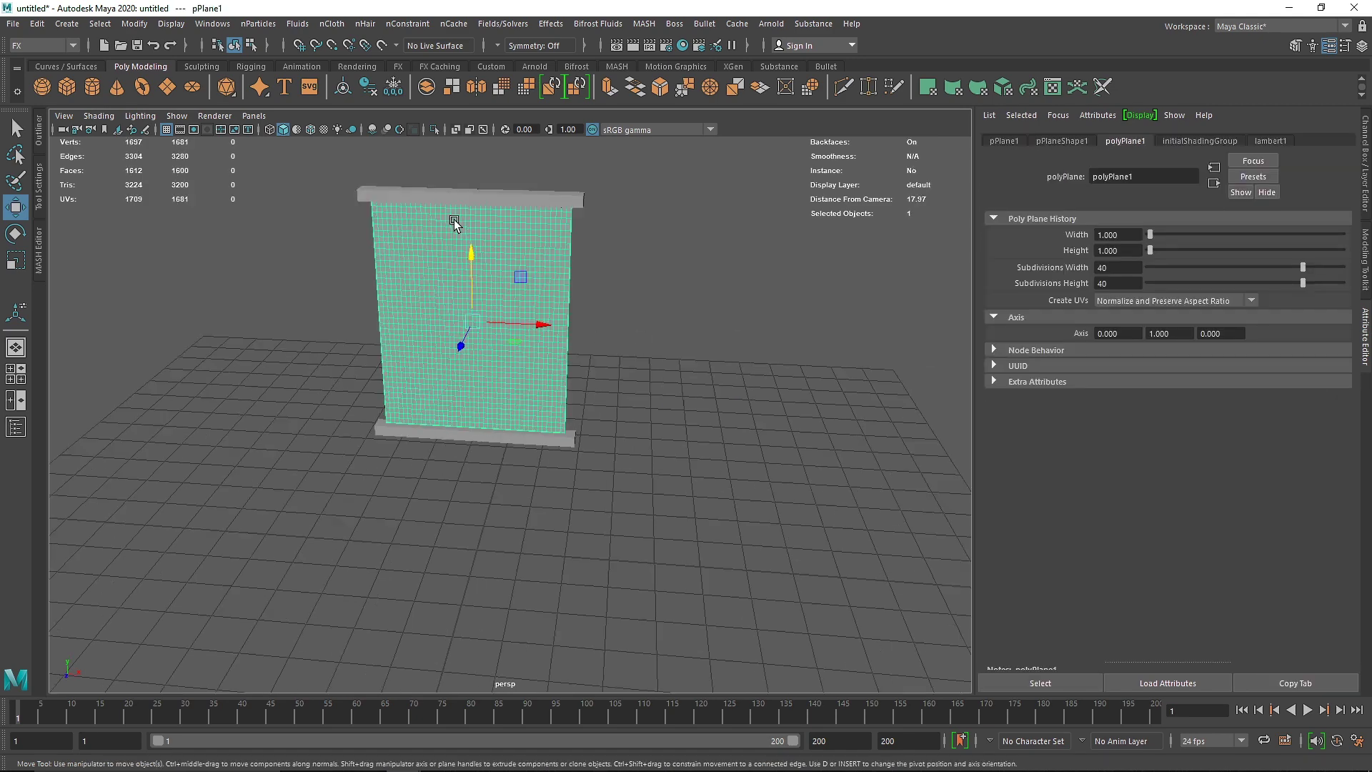
Convert the subdivided plane into an nCloth object.
{"action": "scroll", "coordinate": [461, 225], "scroll_direction": "up", "scroll_amount": 5}
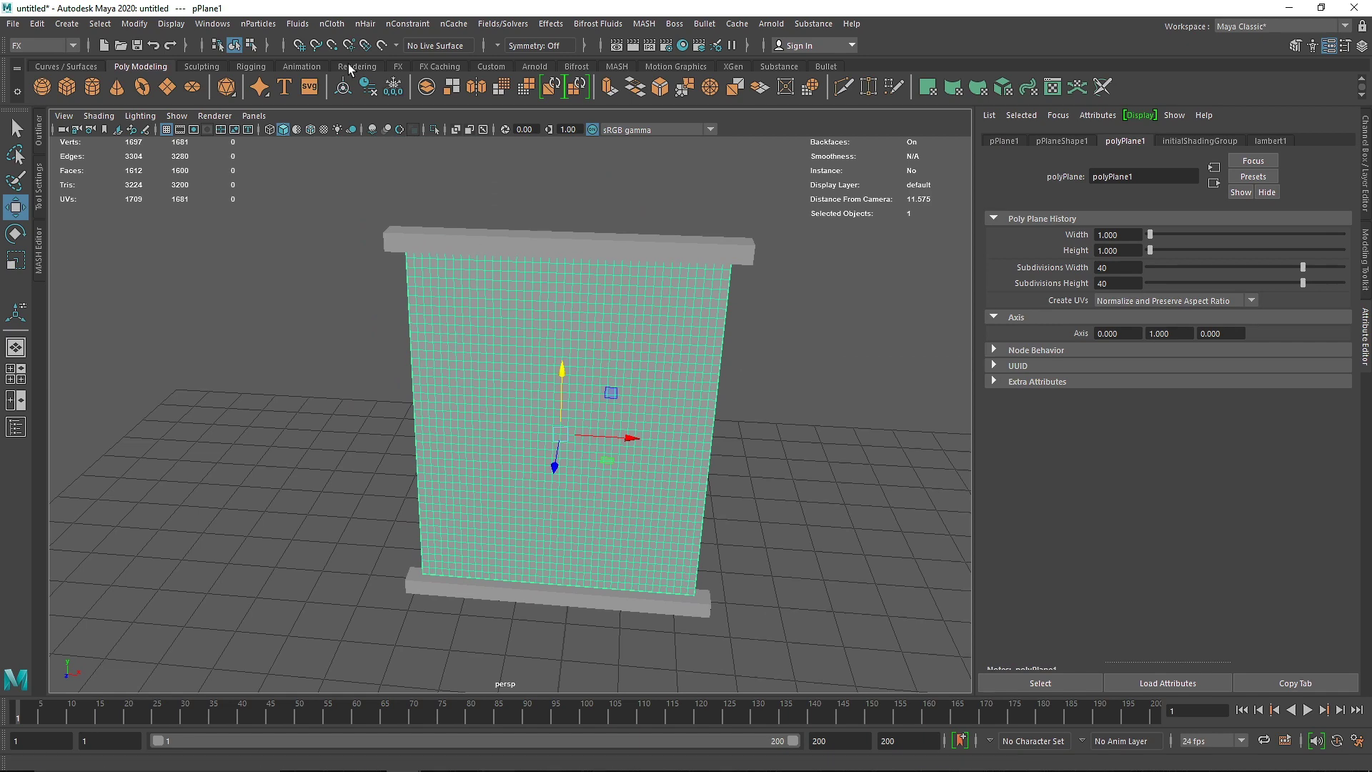
{"action": "left_click", "coordinate": [332, 24]}
{"action": "left_click", "coordinate": [342, 55]}
Make the upper bar and the lower bar passive colliders.
{"action": "left_click", "coordinate": [490, 233]}
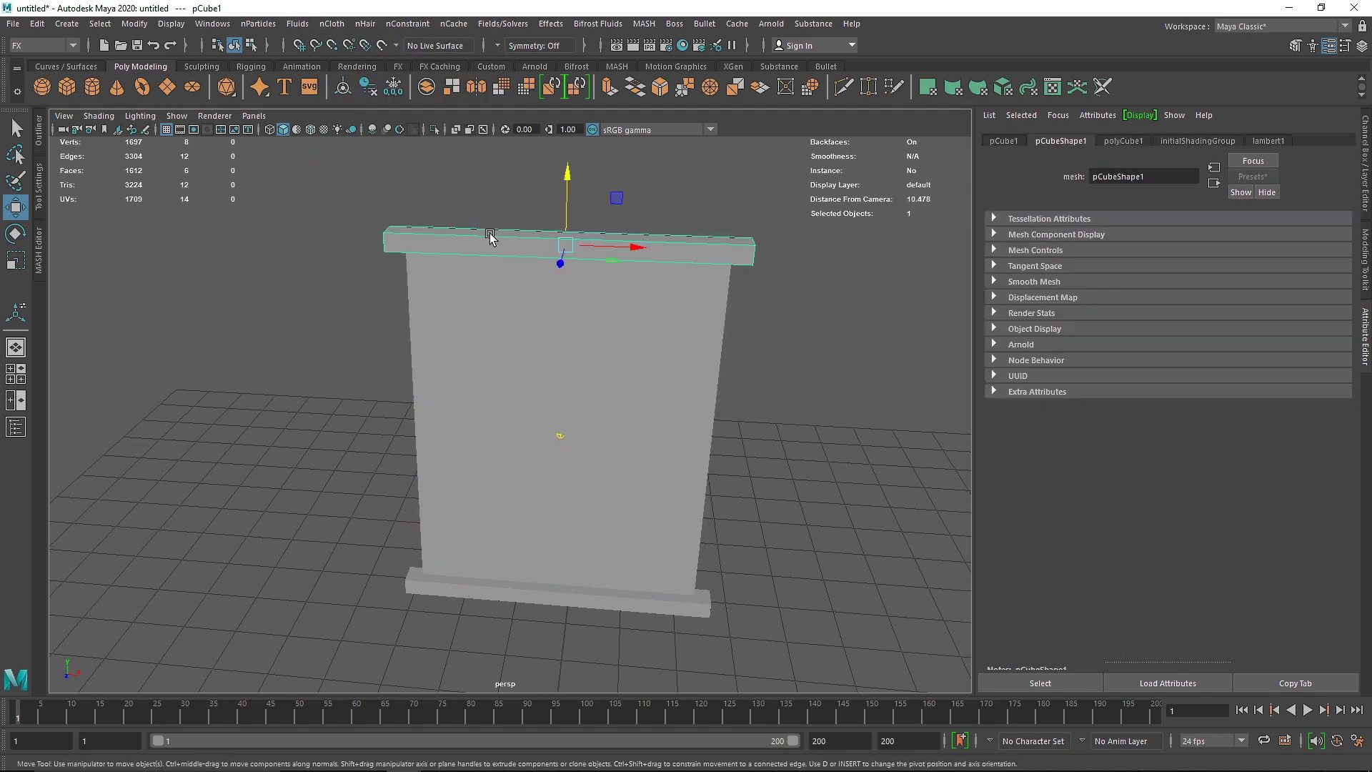
{"action": "left_click", "coordinate": [332, 24]}
{"action": "left_click", "coordinate": [358, 71]}
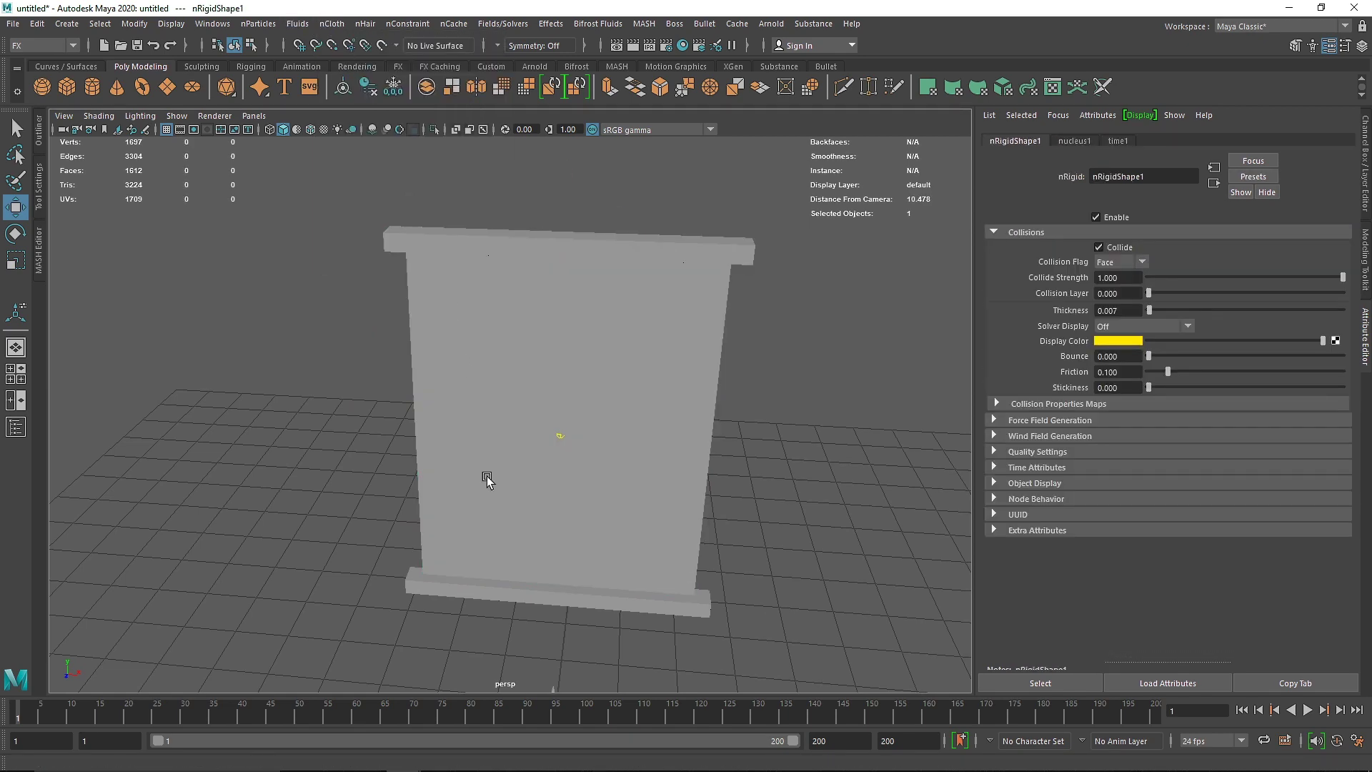
{"action": "left_click", "coordinate": [458, 580]}
{"action": "left_click", "coordinate": [333, 24]}
{"action": "left_click", "coordinate": [357, 71]}
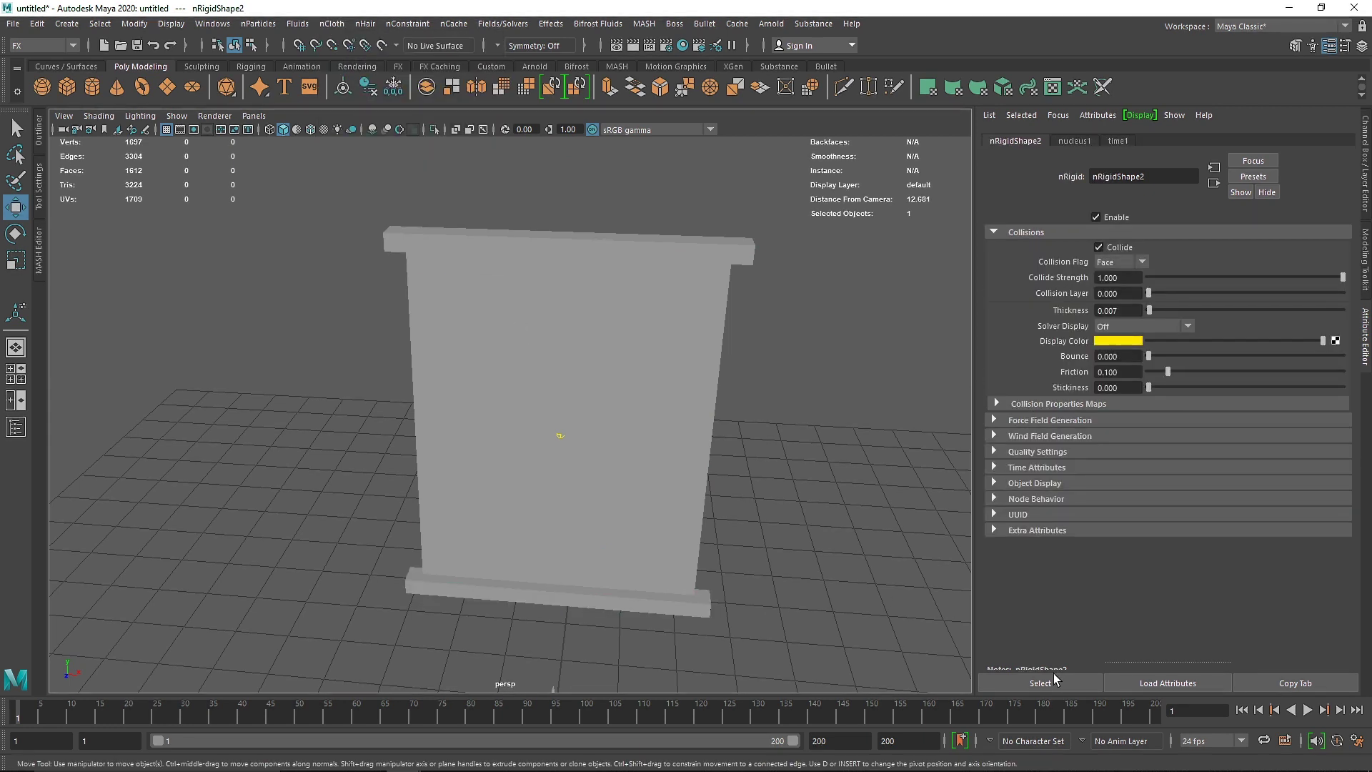
Play the simulation briefly to test the unconstrained cloth and return to the first frame.
{"action": "left_click", "coordinate": [1307, 711]}
{"action": "left_click", "coordinate": [1308, 711]}
{"action": "left_click", "coordinate": [1243, 711]}
Attach the cloth's top row of vertices to the upper bar with a Point to Surface nConstraint.
{"action": "left_click_drag", "start_coordinate": [658, 392], "coordinate": [686, 353], "text": "alt"}
{"action": "left_click", "coordinate": [655, 311]}
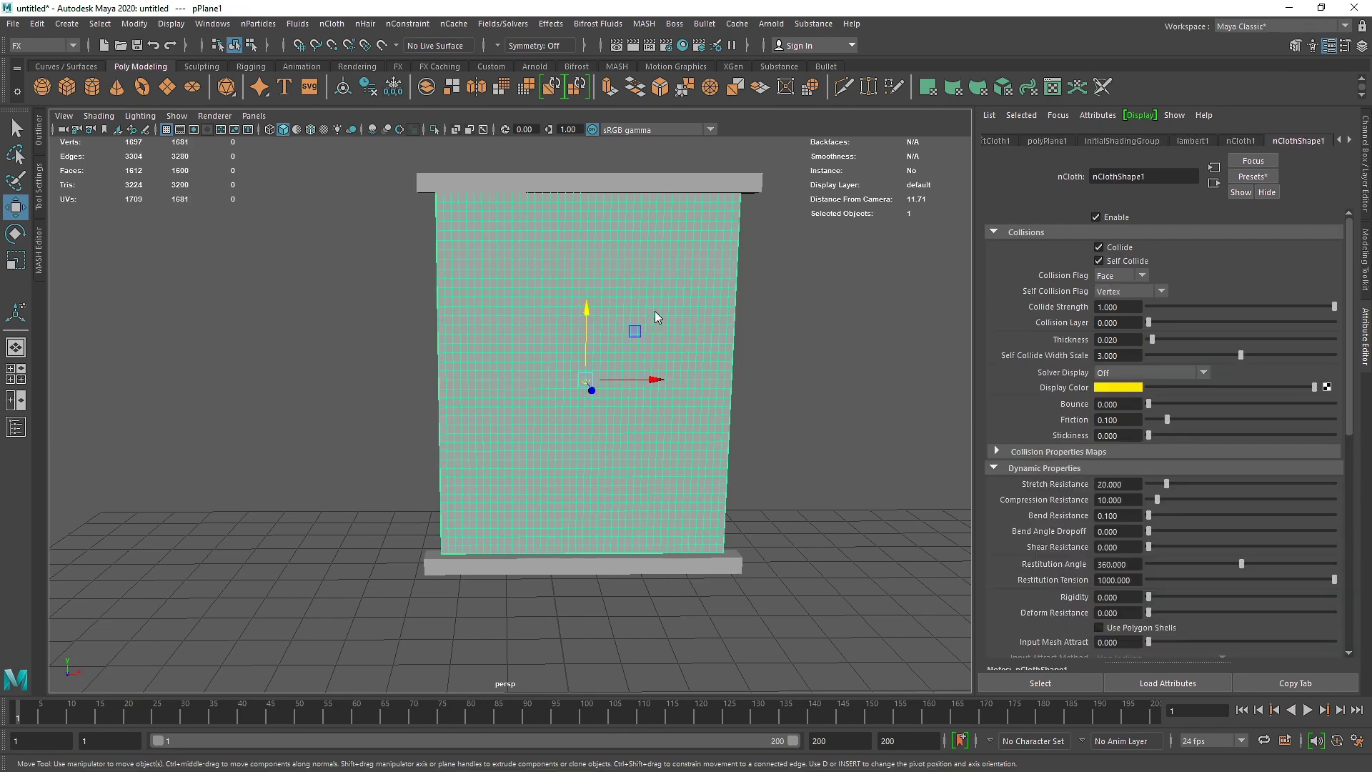
{"action": "right_click_drag", "start_coordinate": [655, 311], "coordinate": [575, 314]}
{"action": "key", "text": "space"}
{"action": "key", "text": "space"}
{"action": "scroll", "coordinate": [516, 358], "scroll_direction": "up", "scroll_amount": 3}
{"action": "middle_click_drag", "start_coordinate": [516, 352], "coordinate": [559, 413], "text": "alt"}
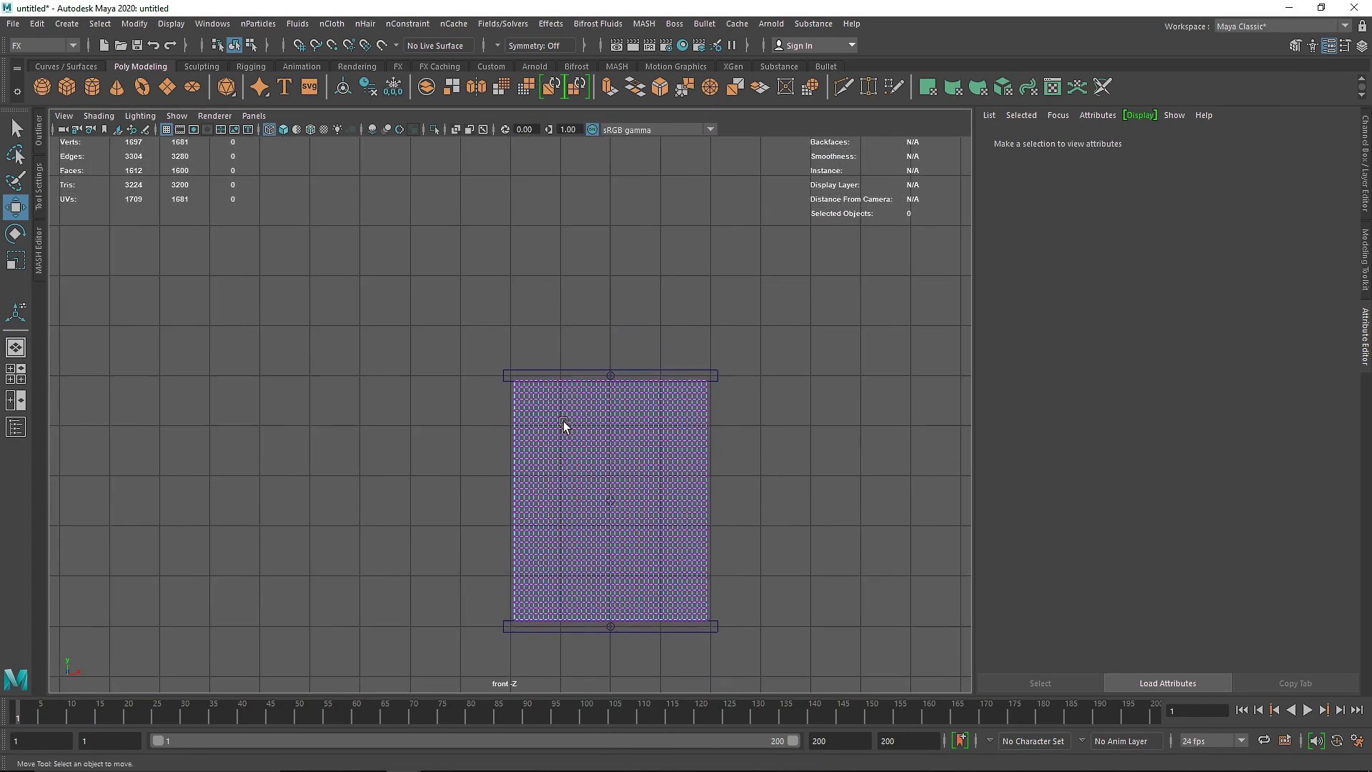
{"action": "scroll", "coordinate": [559, 413], "scroll_direction": "up", "scroll_amount": 2}
{"action": "middle_click_drag", "start_coordinate": [773, 426], "coordinate": [670, 414], "text": "alt"}
{"action": "scroll", "coordinate": [535, 359], "scroll_direction": "up", "scroll_amount": 2}
{"action": "left_click_drag", "start_coordinate": [331, 305], "coordinate": [863, 341]}
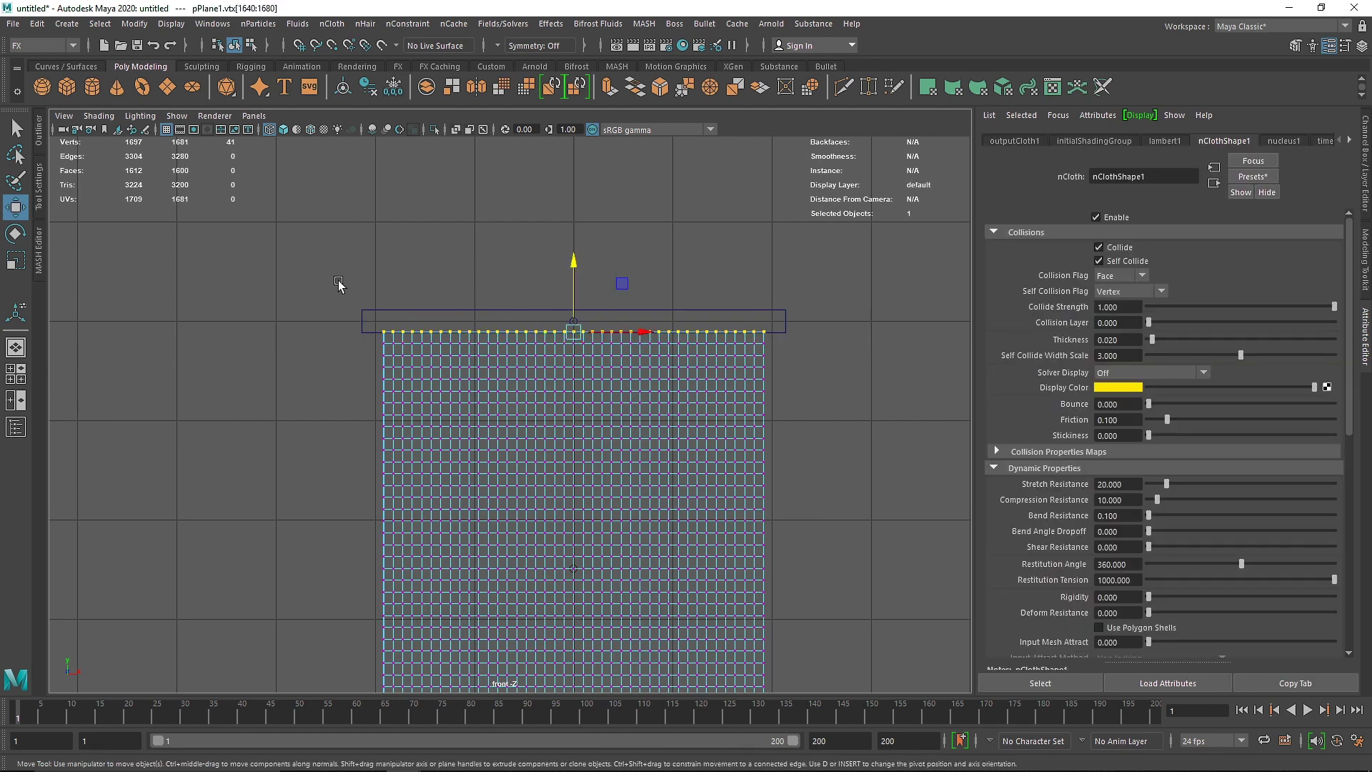
{"action": "left_click_drag", "start_coordinate": [368, 359], "coordinate": [368, 359], "text": "shift"}
{"action": "left_click", "coordinate": [409, 23]}
{"action": "left_click", "coordinate": [438, 102]}
Attach the cloth's bottom row of vertices to the lower bar with a Point to Surface nConstraint.
{"action": "left_click", "coordinate": [744, 466]}
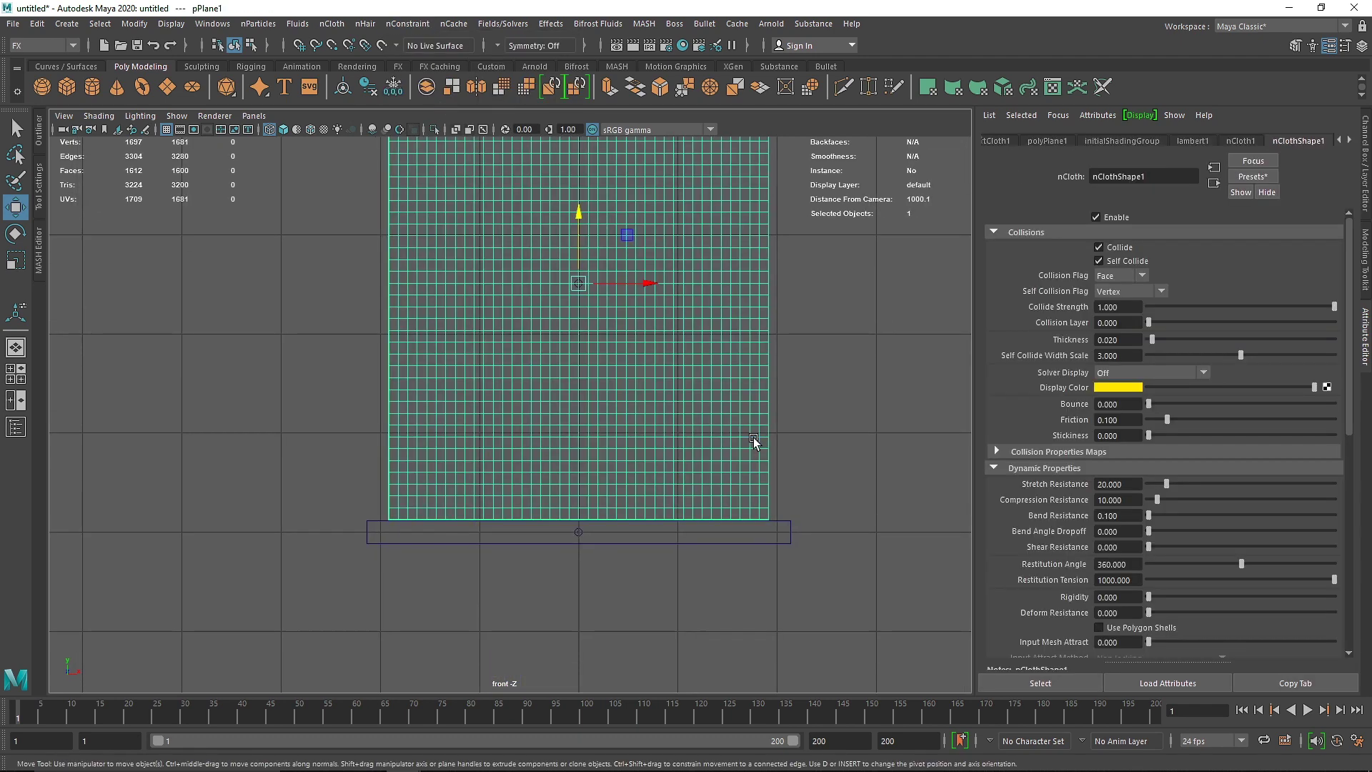
{"action": "right_click_drag", "start_coordinate": [747, 318], "coordinate": [608, 329]}
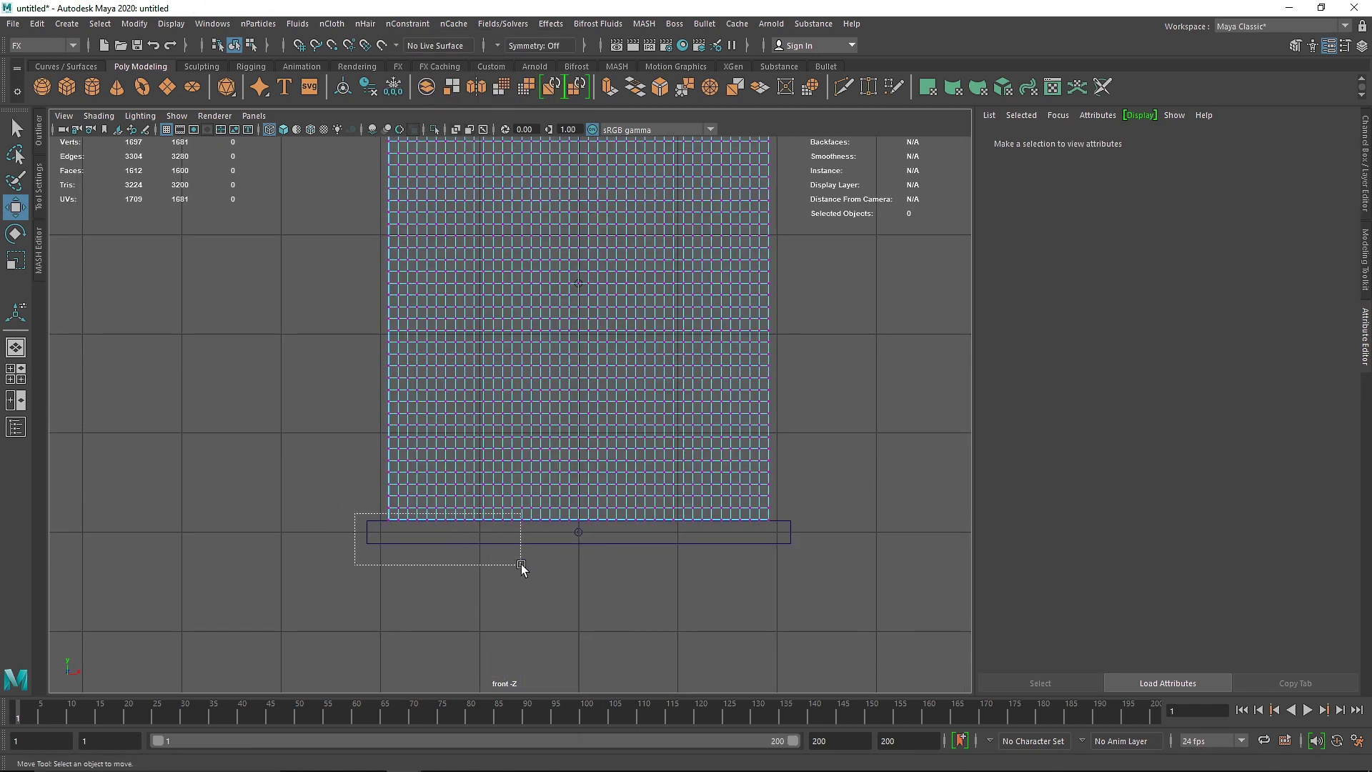
{"action": "left_click_drag", "start_coordinate": [513, 564], "coordinate": [858, 576]}
{"action": "left_click", "coordinate": [801, 547], "text": "shift"}
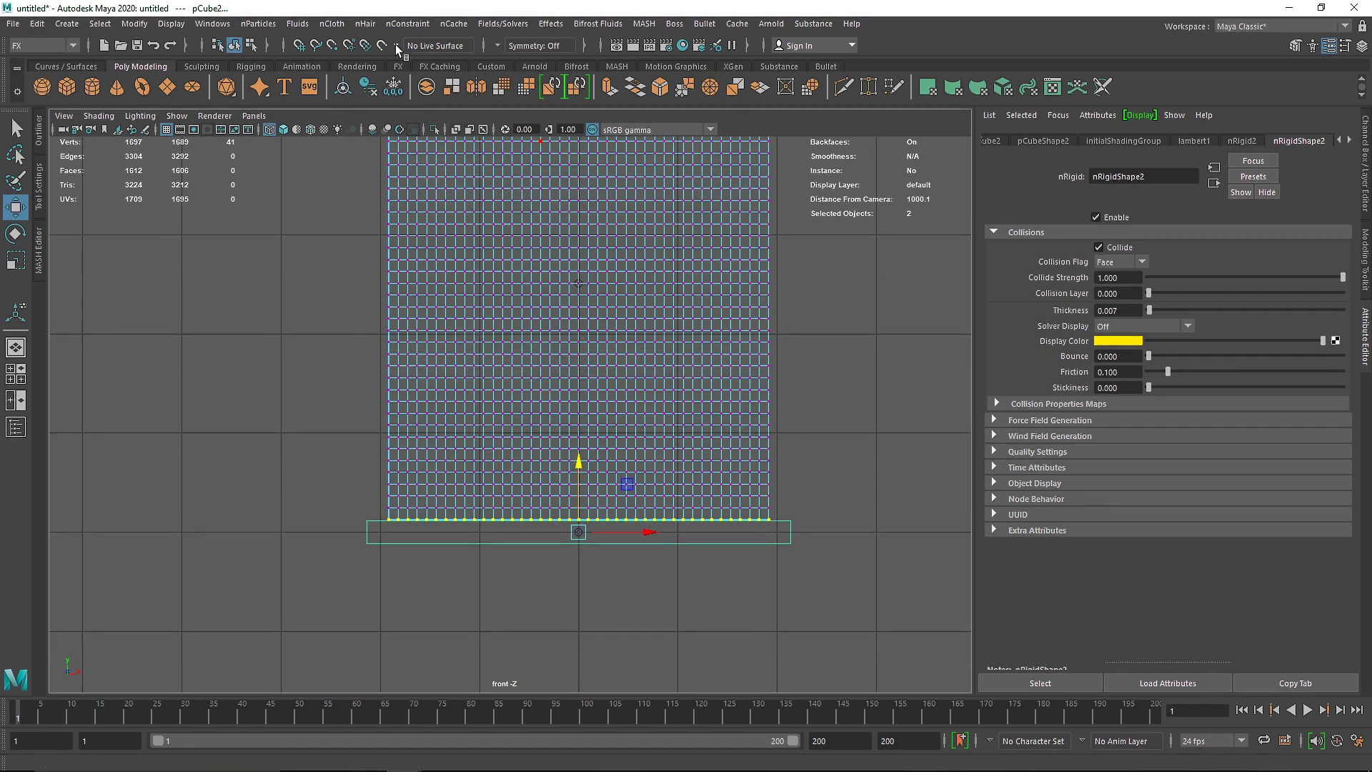
{"action": "left_click", "coordinate": [346, 27]}
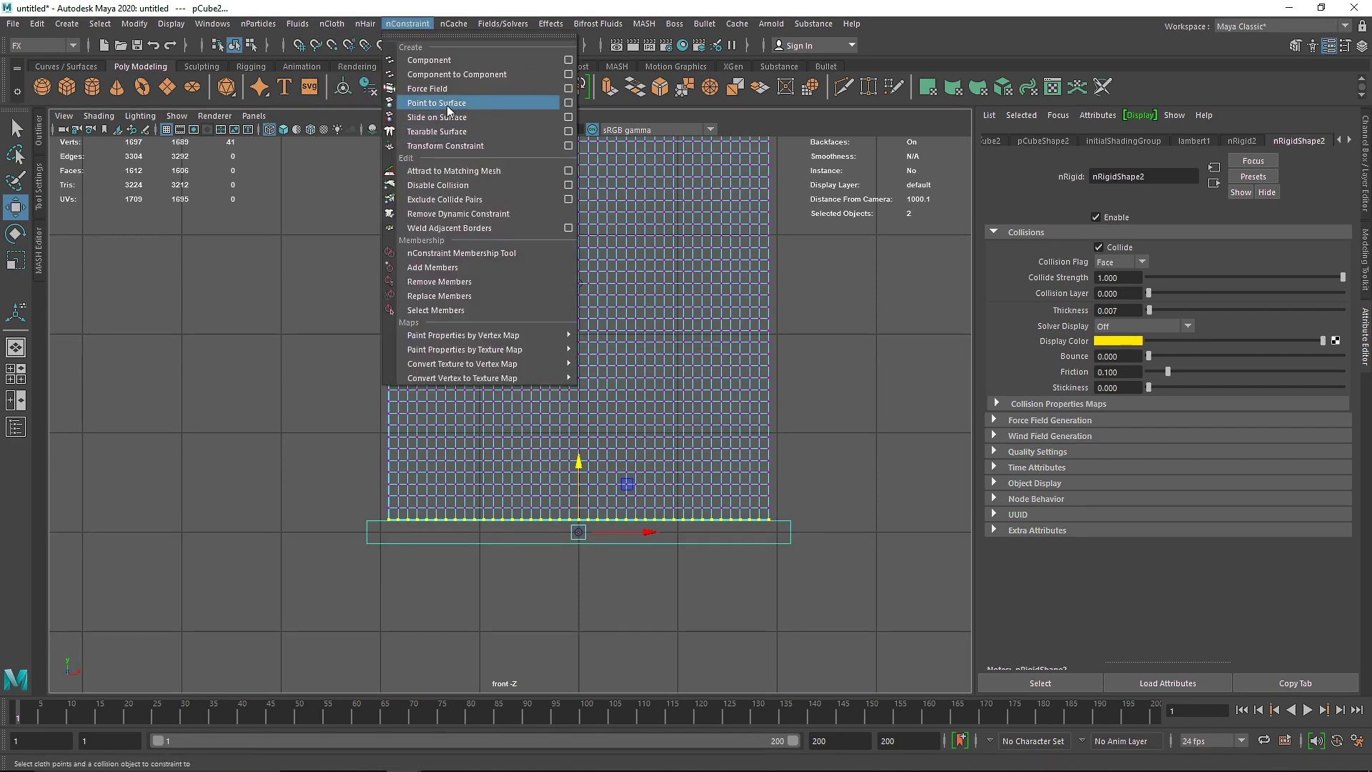
{"action": "left_click", "coordinate": [457, 101]}
Animate the upper bar with a keyframe at its starting position on frame 1 and a raised position on frame 60.
{"action": "key", "text": "space"}
{"action": "key", "text": "space"}
{"action": "scroll", "coordinate": [695, 420], "scroll_direction": "down", "scroll_amount": 4}
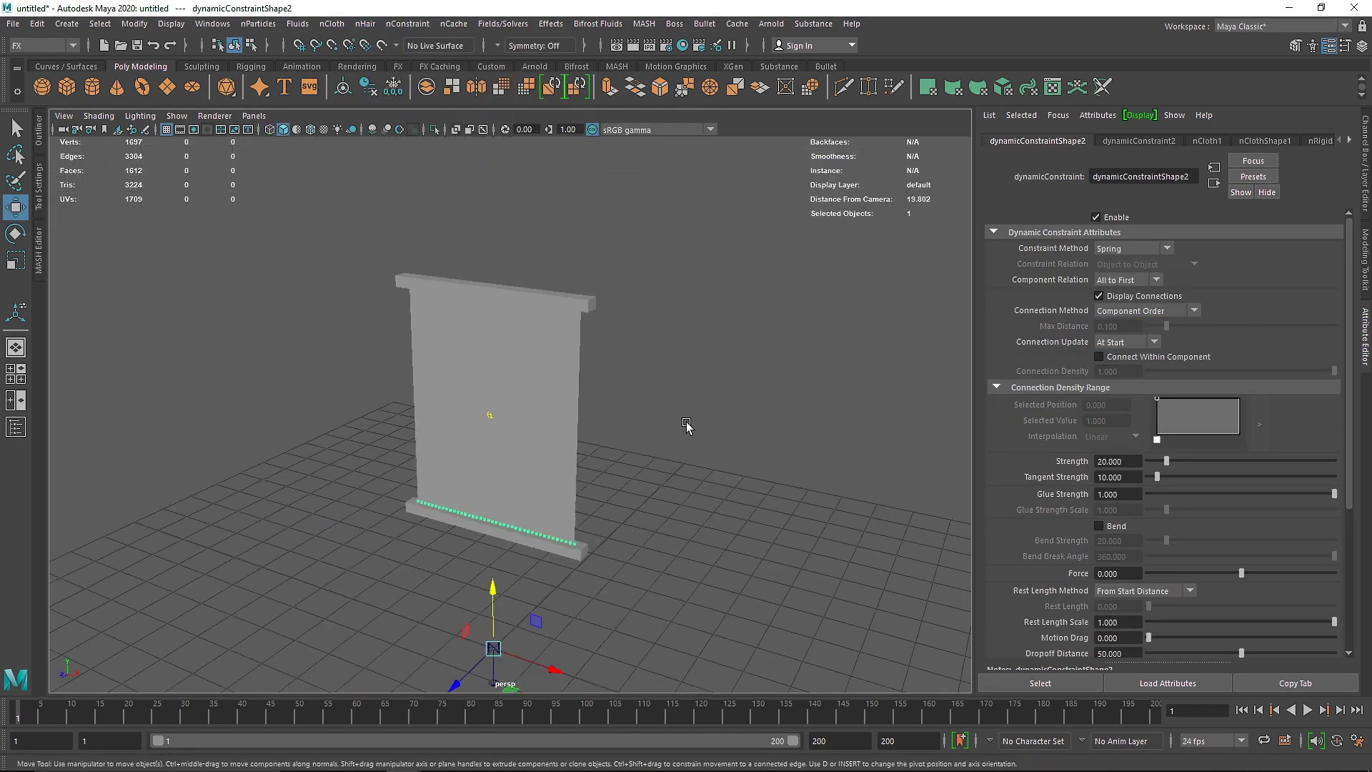
{"action": "middle_click_drag", "start_coordinate": [597, 430], "coordinate": [642, 408], "text": "alt"}
{"action": "left_click_drag", "start_coordinate": [641, 410], "coordinate": [607, 435], "text": "alt"}
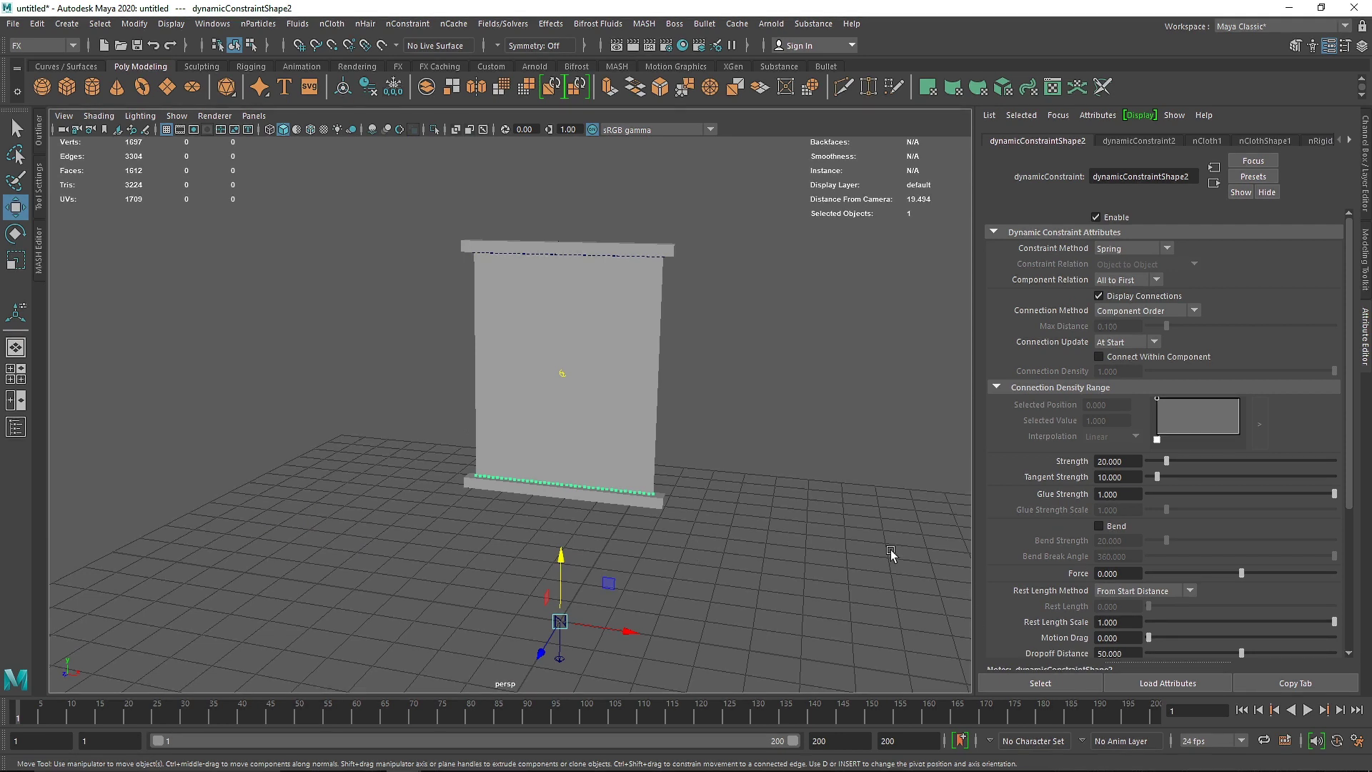
{"action": "left_click", "coordinate": [579, 245]}
{"action": "middle_click_drag", "start_coordinate": [606, 285], "coordinate": [589, 347], "text": "alt"}
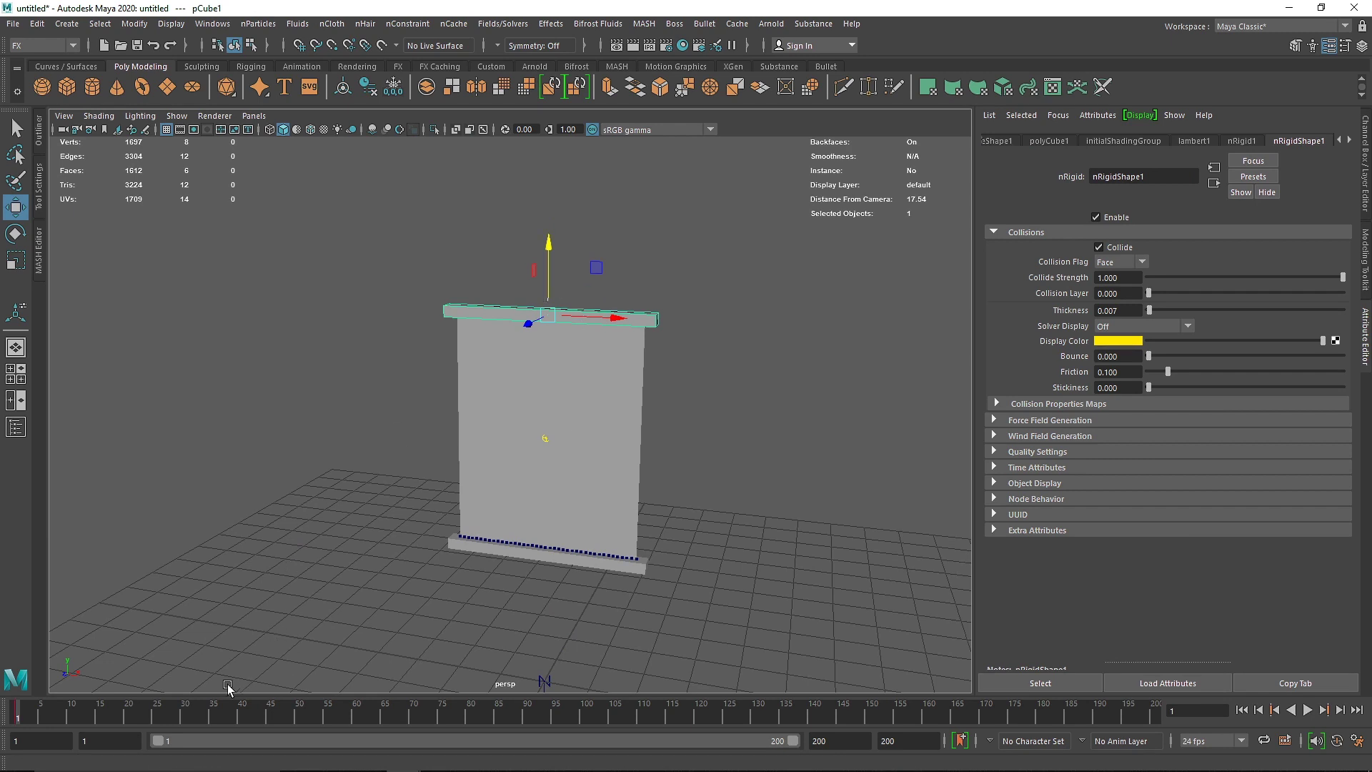
{"action": "key", "text": "alt+v"}
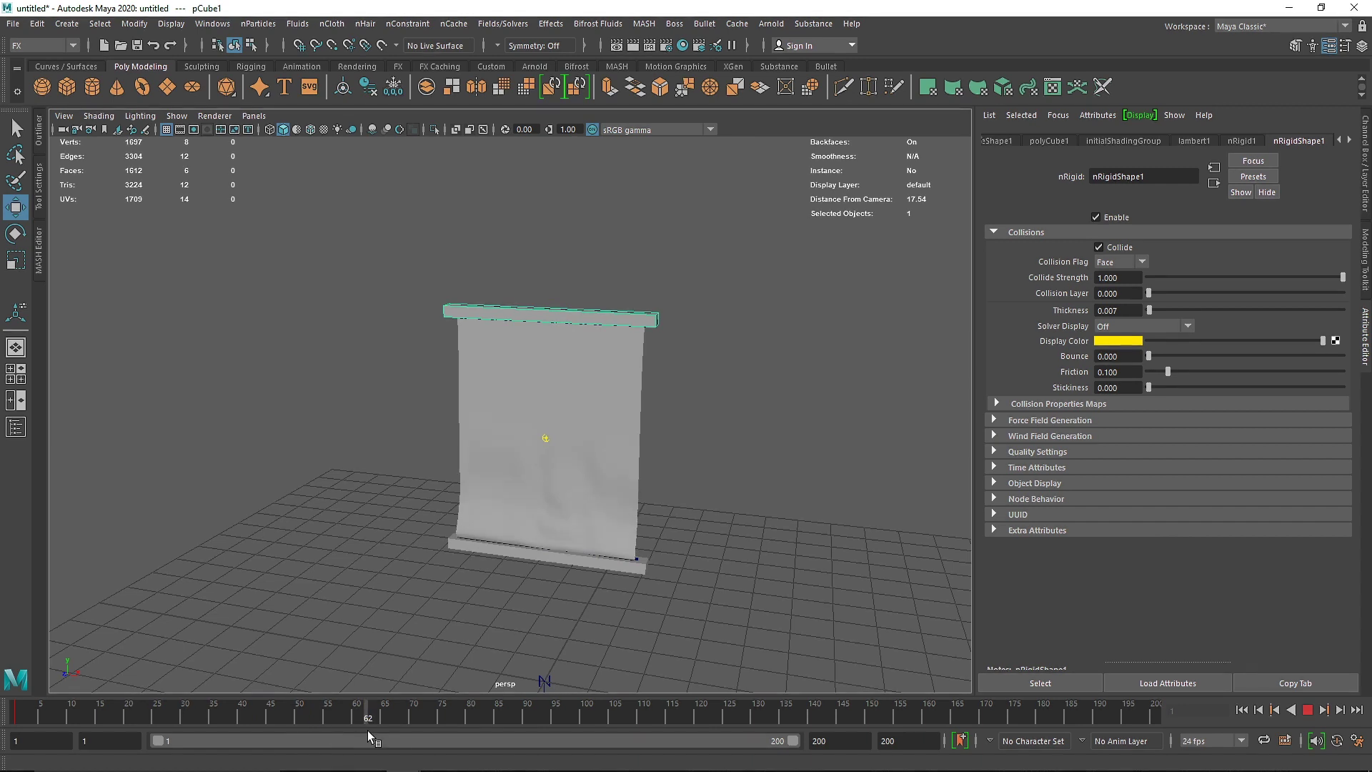
{"action": "key", "text": "alt+v"}
{"action": "left_click_drag", "start_coordinate": [550, 270], "coordinate": [560, 104]}
{"action": "middle_click_drag", "start_coordinate": [650, 246], "coordinate": [619, 384], "text": "alt"}
{"action": "scroll", "coordinate": [597, 341], "scroll_direction": "up", "scroll_amount": 2}
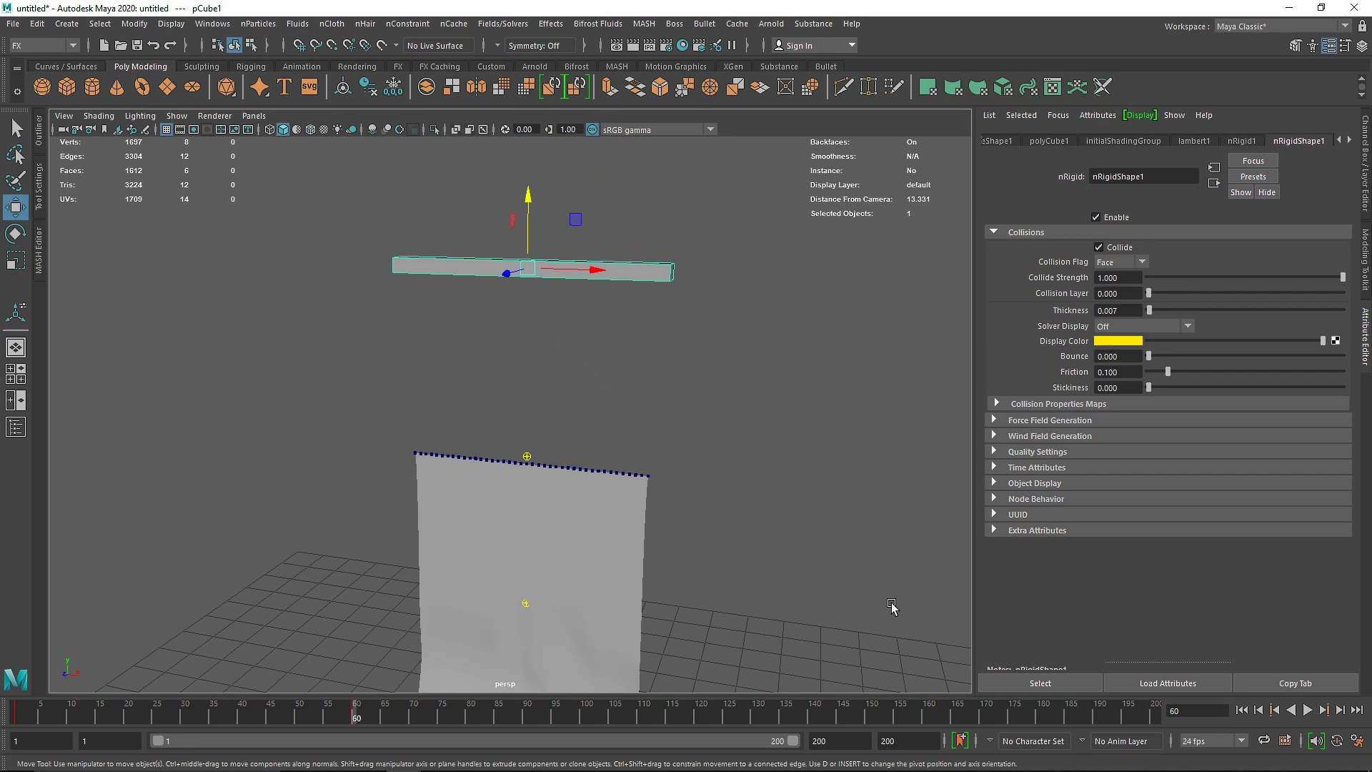
Play the simulation from the first frame to check how the cloth stretches as the upper bar rises.
{"action": "left_click", "coordinate": [1241, 710]}
{"action": "left_click", "coordinate": [1308, 710]}
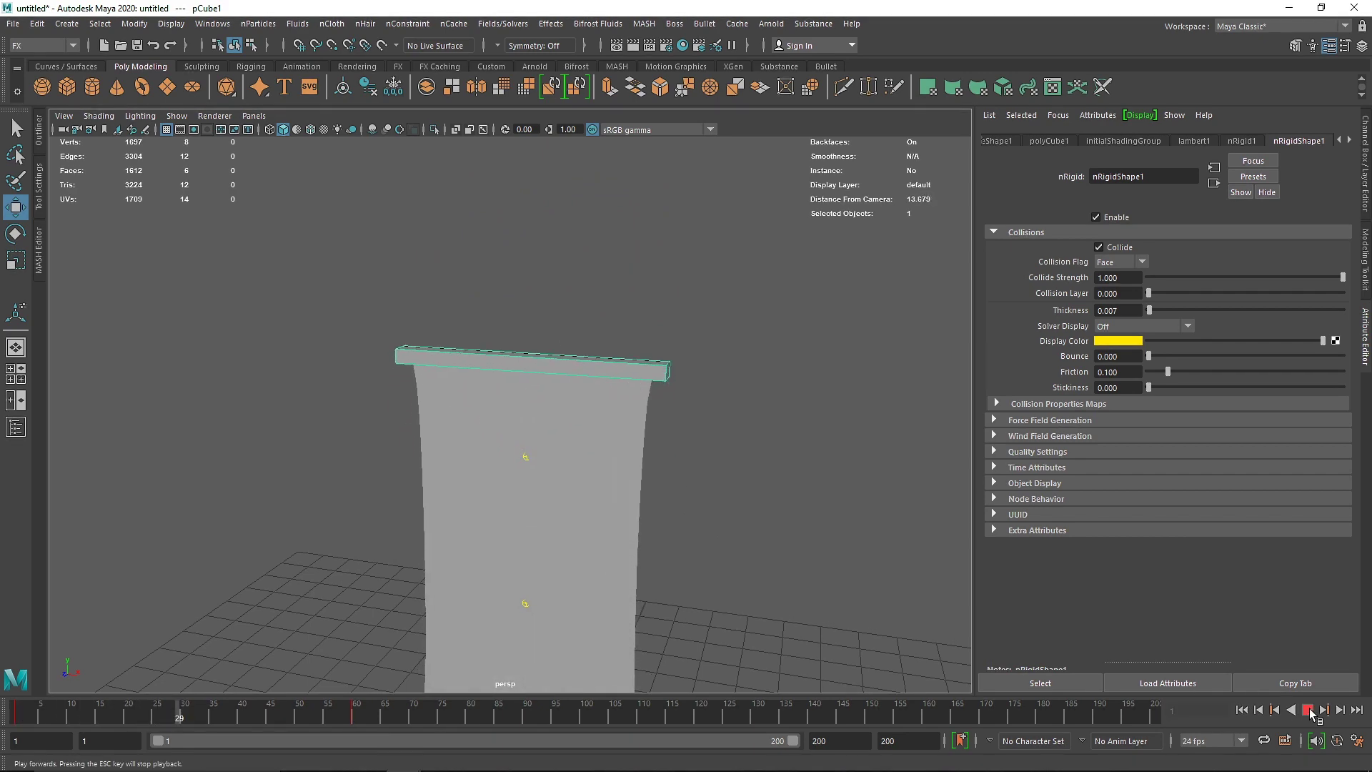
{"action": "left_click", "coordinate": [1308, 711]}
{"action": "middle_click_drag", "start_coordinate": [793, 606], "coordinate": [784, 392], "text": "alt"}
{"action": "mouse_move", "coordinate": [583, 398]}
{"action": "left_mouse_down", "text": "alt"}
{"action": "mouse_move", "coordinate": [584, 364]}
{"action": "mouse_move", "coordinate": [598, 389]}
{"action": "mouse_move", "coordinate": [573, 398]}
{"action": "left_mouse_up", "text": "alt"}
Inspect the cloth's Stretch Resistance setting and return to the first frame.
{"action": "left_click", "coordinate": [545, 323]}
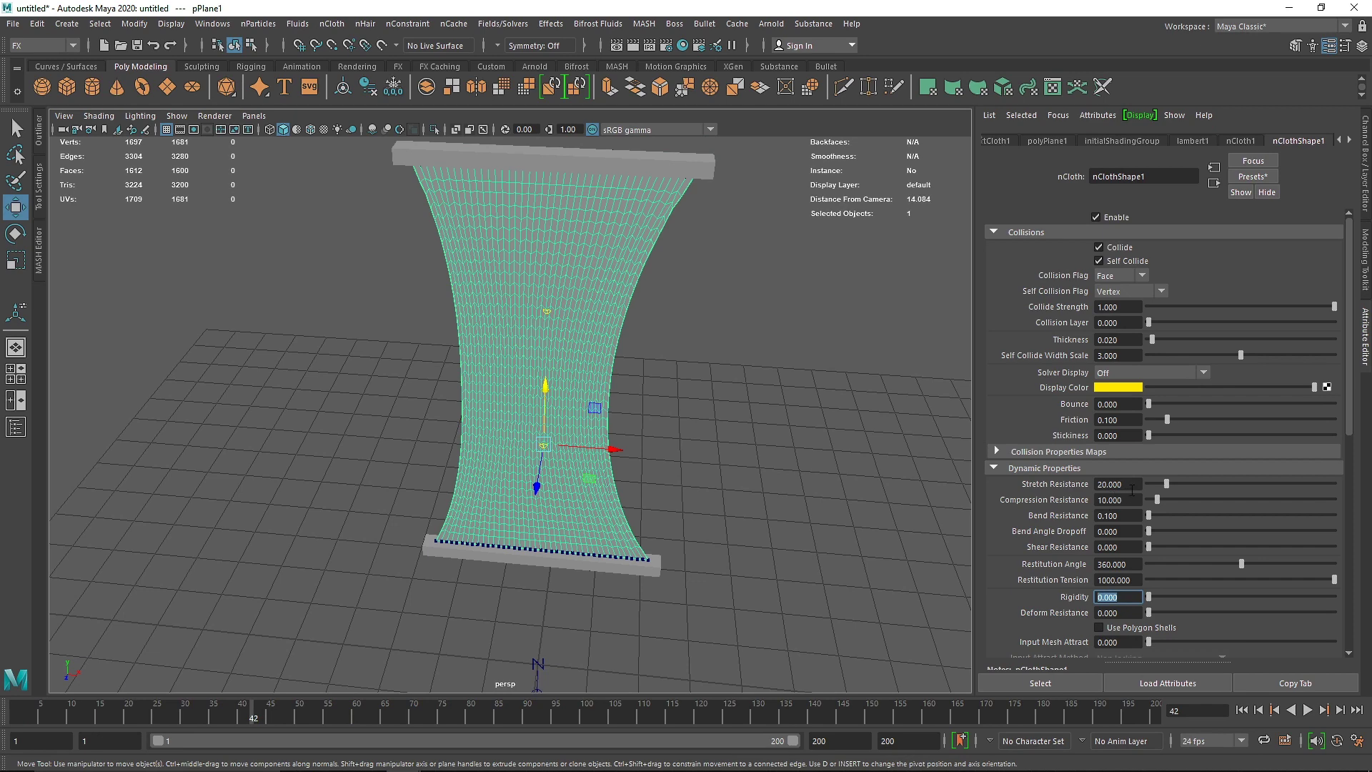
{"action": "left_click", "coordinate": [1129, 487]}
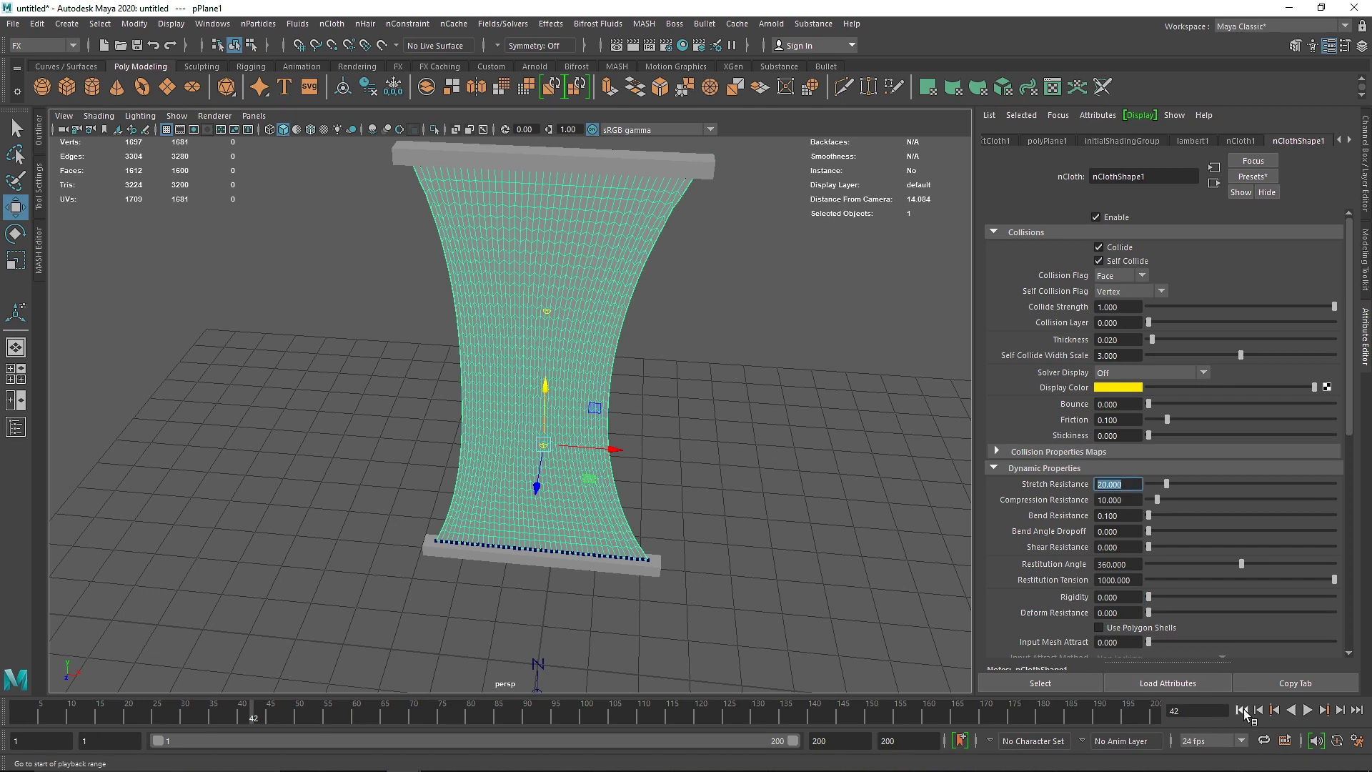
{"action": "left_click", "coordinate": [1243, 710]}
Paint-select a winding band of vertices down the middle of the cloth and apply a Tearable Surface nConstraint to them.
{"action": "left_click", "coordinate": [735, 423]}
{"action": "left_click", "coordinate": [491, 316]}
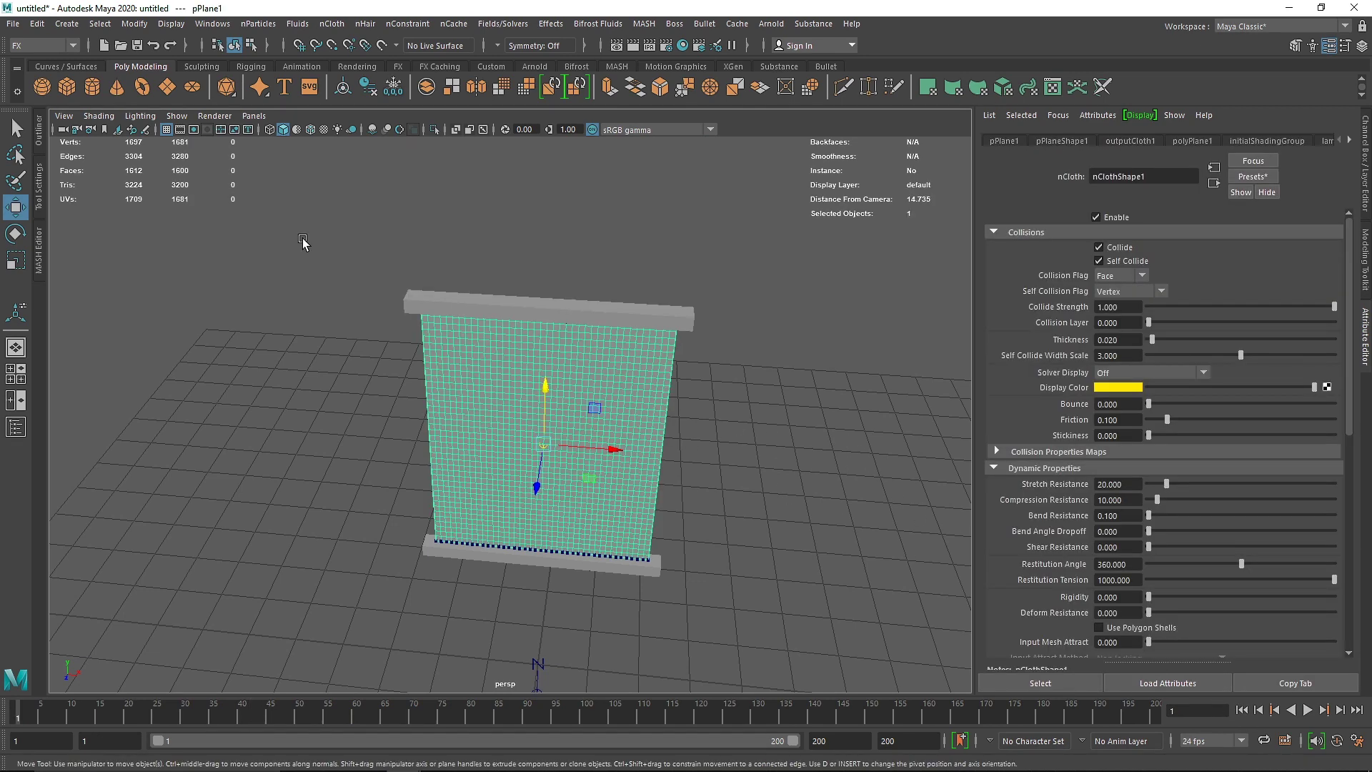
{"action": "left_click", "coordinate": [16, 181]}
{"action": "left_click_drag", "start_coordinate": [554, 465], "coordinate": [571, 409], "text": "alt"}
{"action": "left_click_drag", "start_coordinate": [471, 306], "coordinate": [470, 316]}
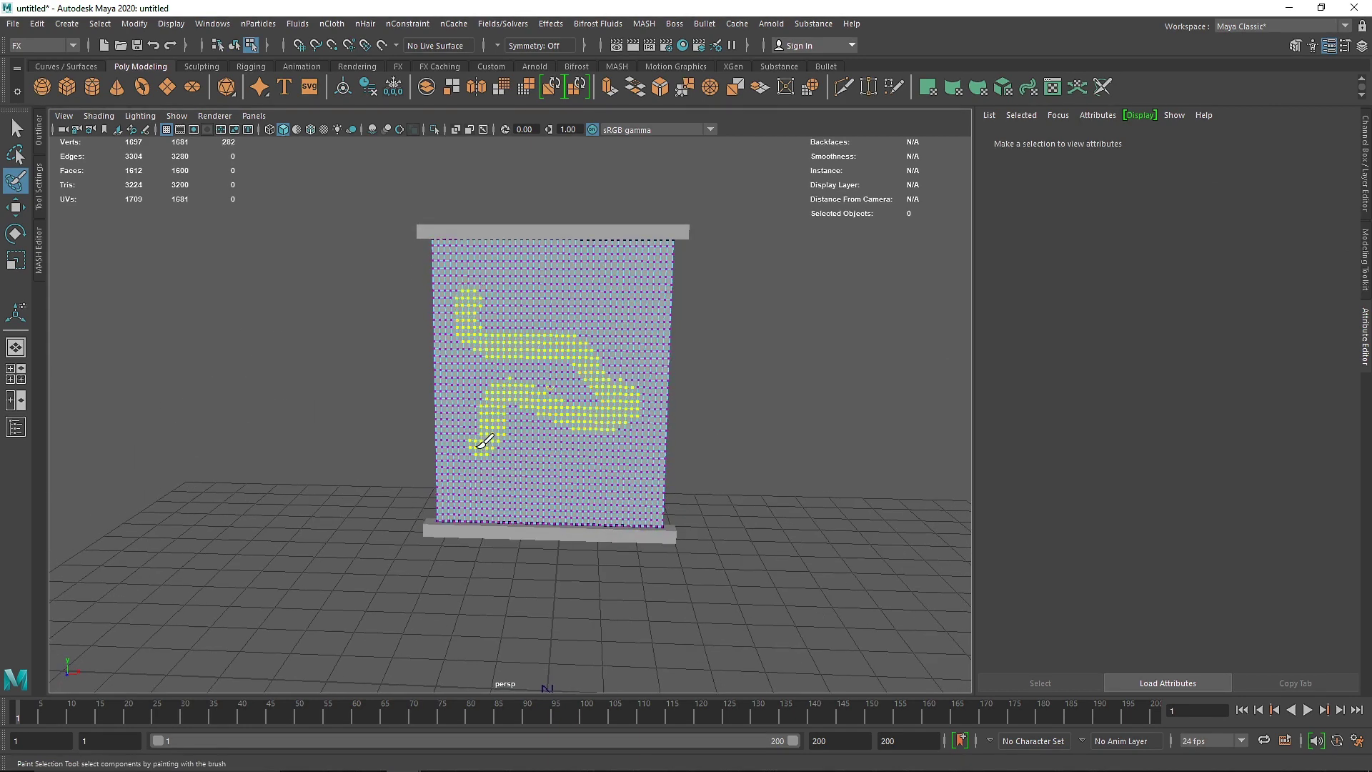
{"action": "left_click_drag", "start_coordinate": [629, 457], "coordinate": [636, 465]}
{"action": "left_click", "coordinate": [408, 24]}
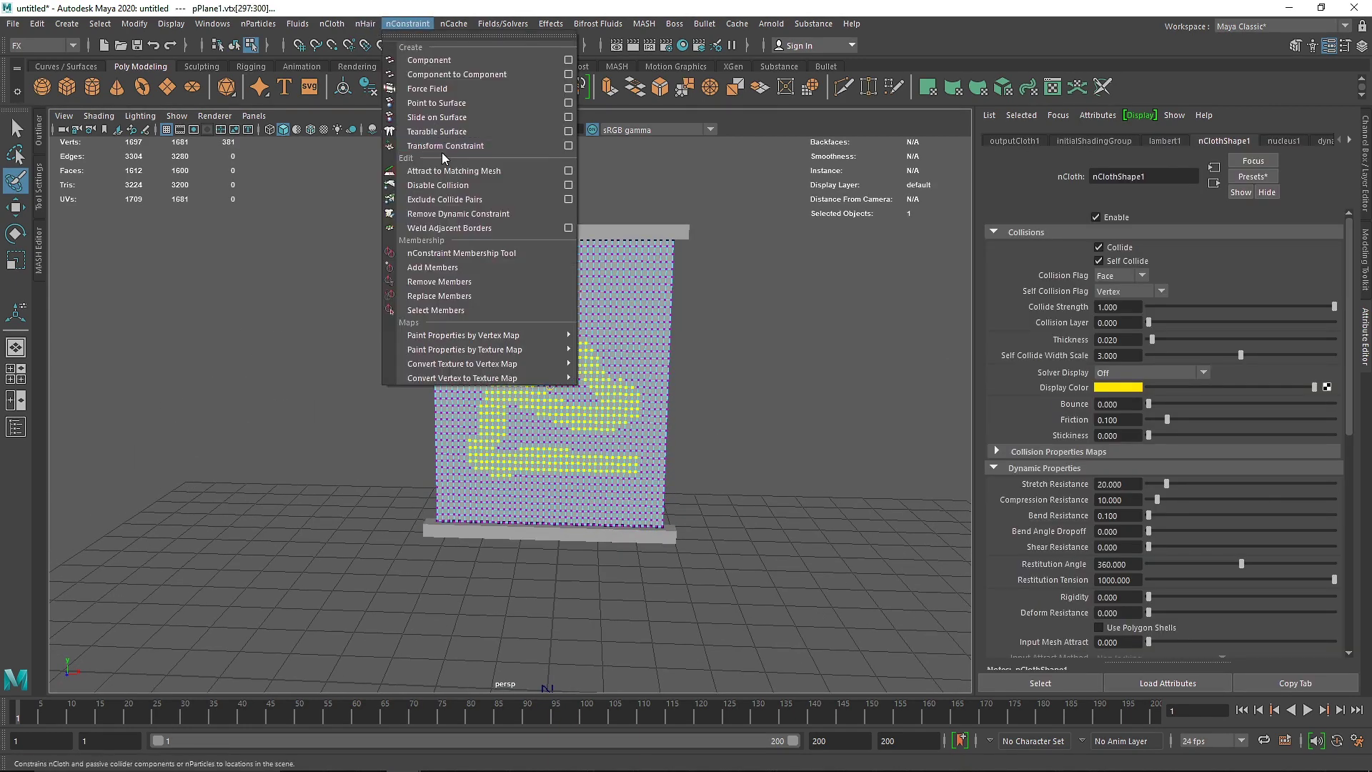
{"action": "left_click", "coordinate": [13, 123]}
Play the tearing simulation, examine the torn cloth from several angles and return to the first frame.
{"action": "left_click_drag", "start_coordinate": [682, 379], "coordinate": [621, 409], "text": "alt"}
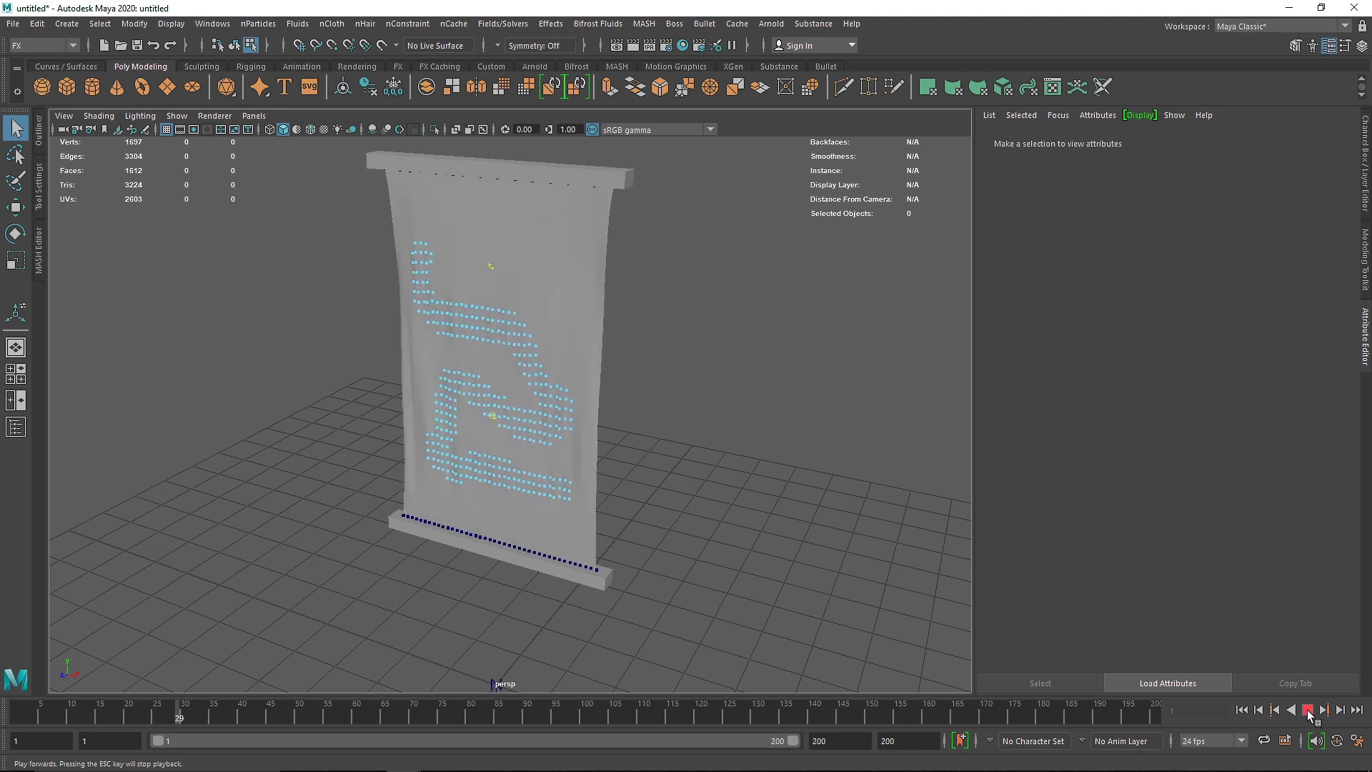
{"action": "left_click", "coordinate": [1309, 710]}
{"action": "left_click_drag", "start_coordinate": [565, 386], "coordinate": [627, 437], "text": "alt"}
{"action": "left_click", "coordinate": [520, 227]}
{"action": "left_click_drag", "start_coordinate": [658, 379], "coordinate": [617, 402], "text": "alt"}
{"action": "left_click", "coordinate": [735, 184]}
{"action": "left_click_drag", "start_coordinate": [601, 336], "coordinate": [610, 329], "text": "alt"}
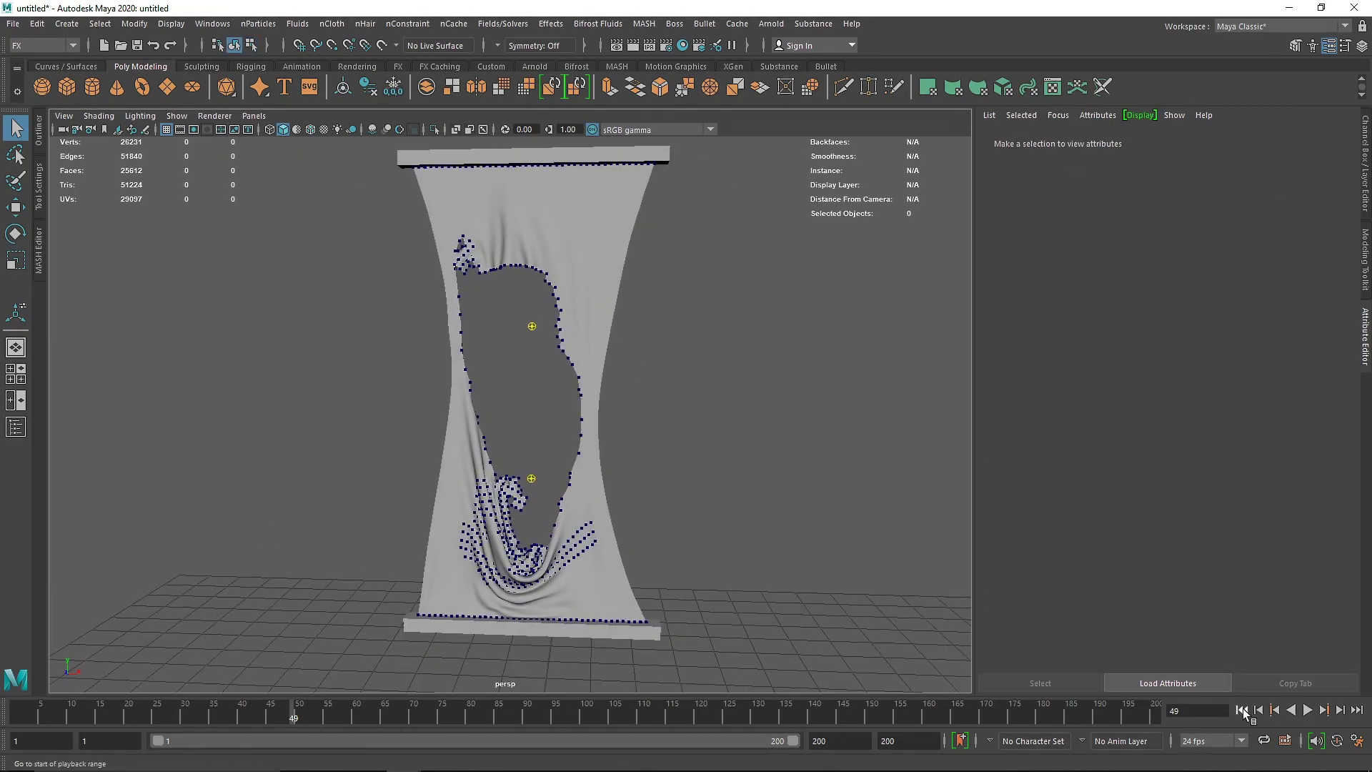
{"action": "left_click", "coordinate": [1241, 709]}
Delete the tearable surface constraint, dynamicConstraint3, from the scene.
{"action": "scroll", "coordinate": [649, 512], "scroll_direction": "up", "scroll_amount": 2}
{"action": "middle_click_drag", "start_coordinate": [649, 512], "coordinate": [642, 466], "text": "alt"}
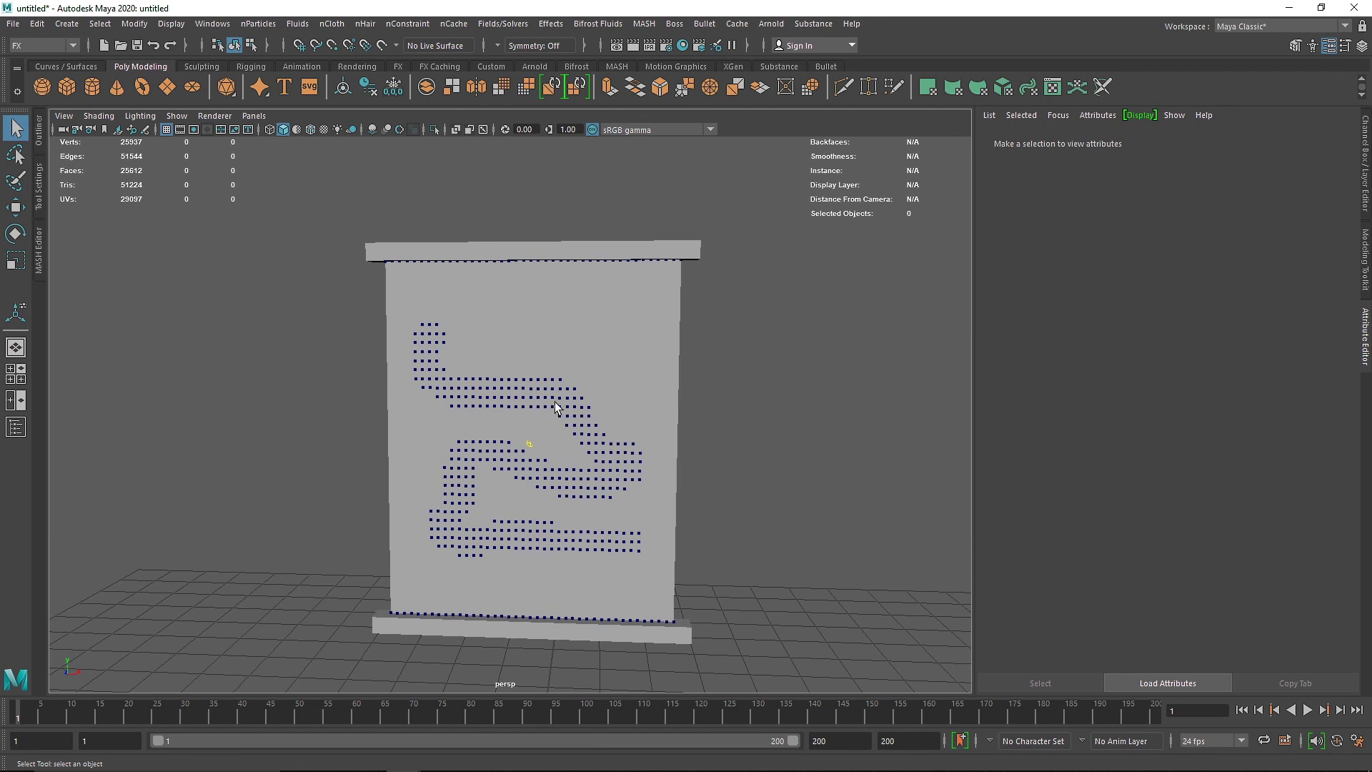
{"action": "left_click", "coordinate": [38, 130]}
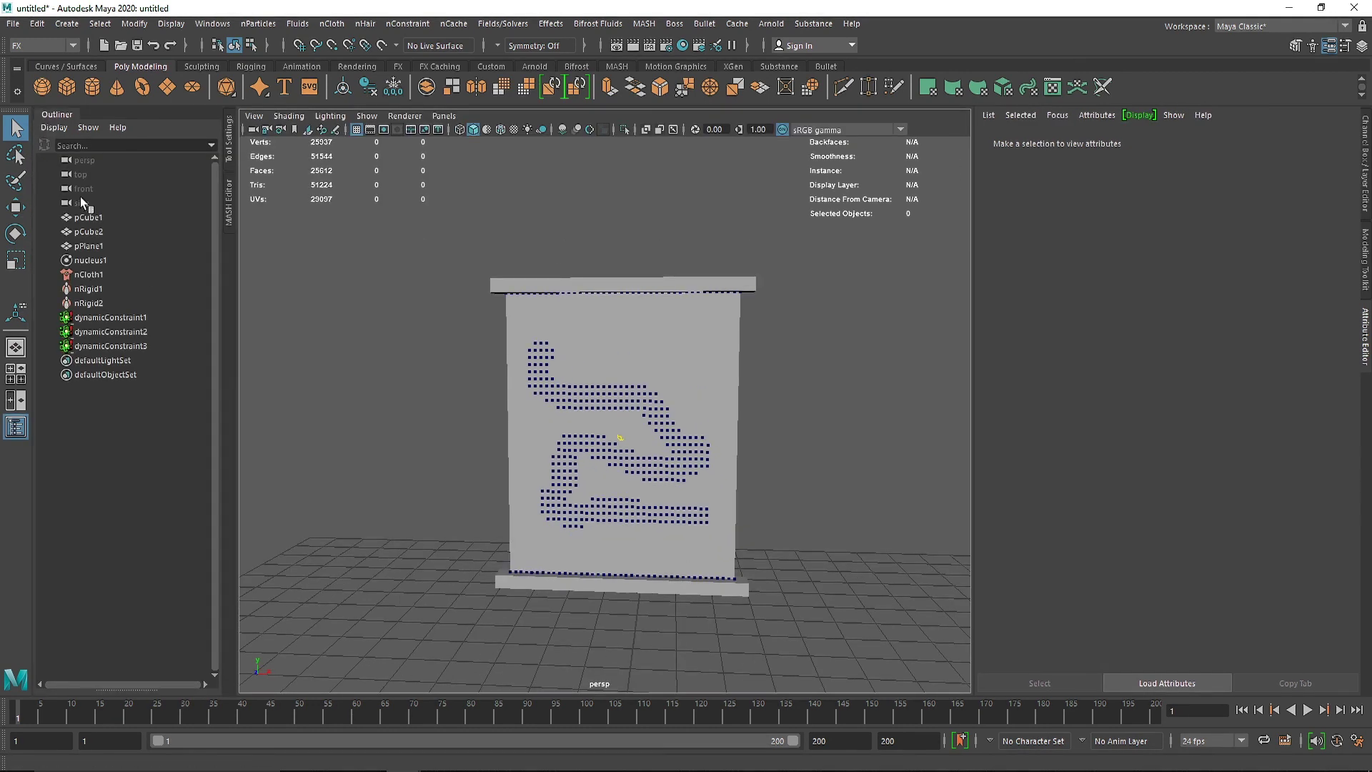
{"action": "left_click", "coordinate": [131, 347]}
{"action": "key", "text": "Delete"}
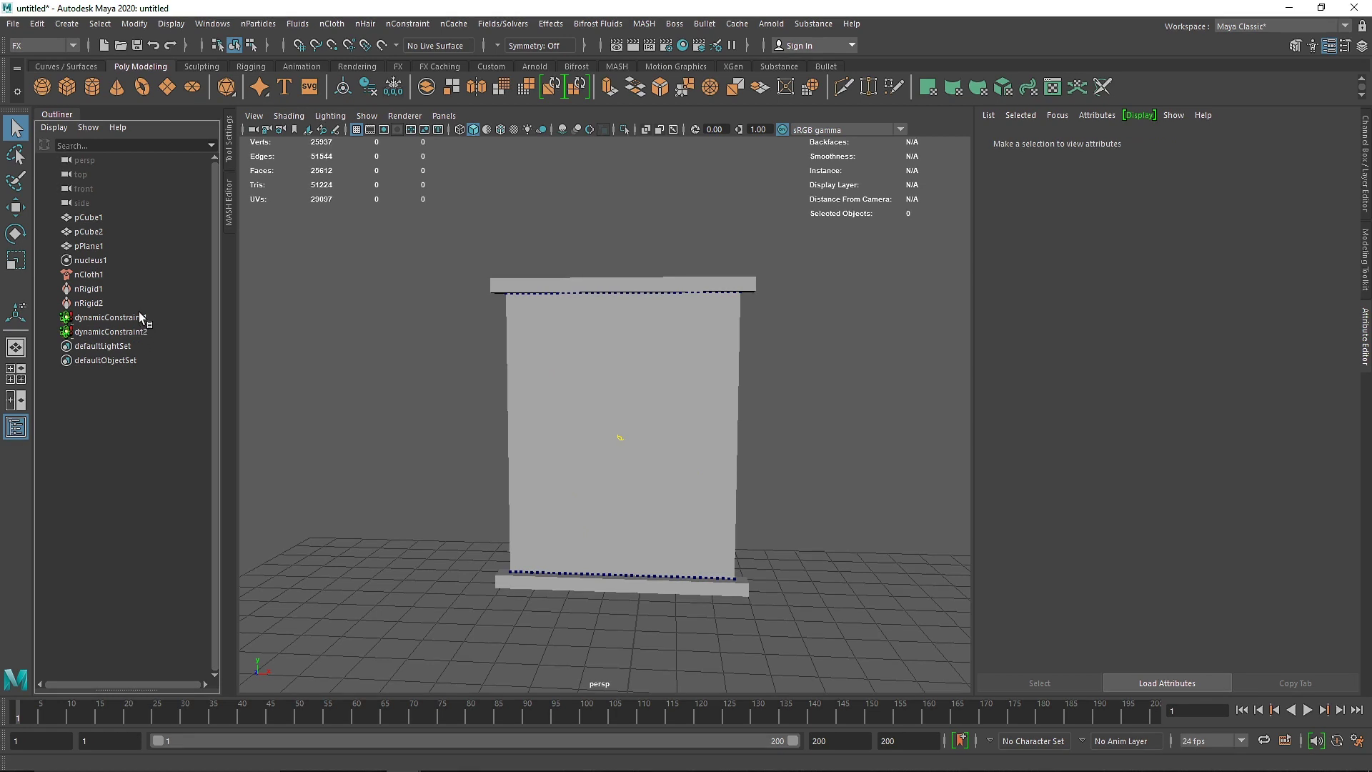
Rename the two constraints that hold the cloth to the bars as Passive.
{"action": "double_click", "coordinate": [141, 318]}
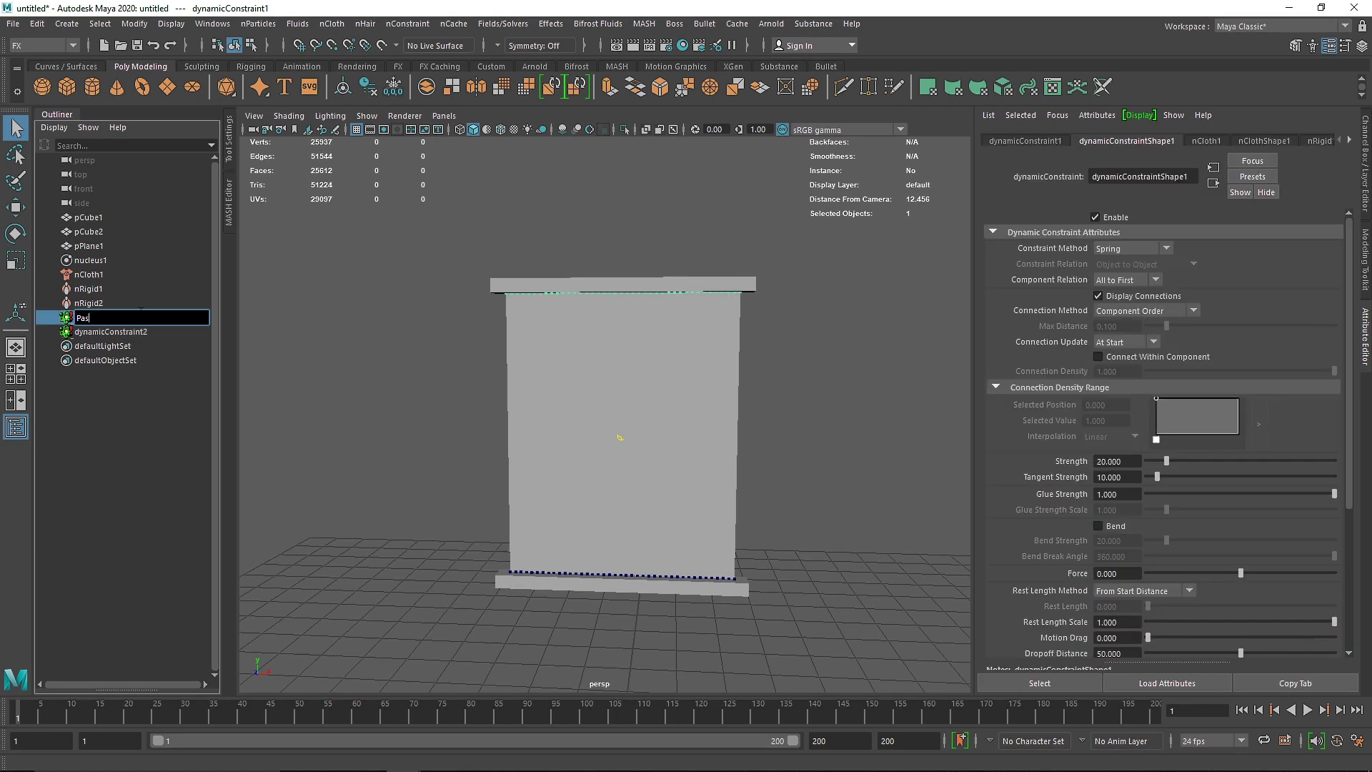
{"action": "key", "text": "Return"}
{"action": "left_click", "coordinate": [126, 332]}
{"action": "double_click", "coordinate": [126, 333]}
{"action": "type", "text": "Passive"}
{"action": "key", "text": "Return"}
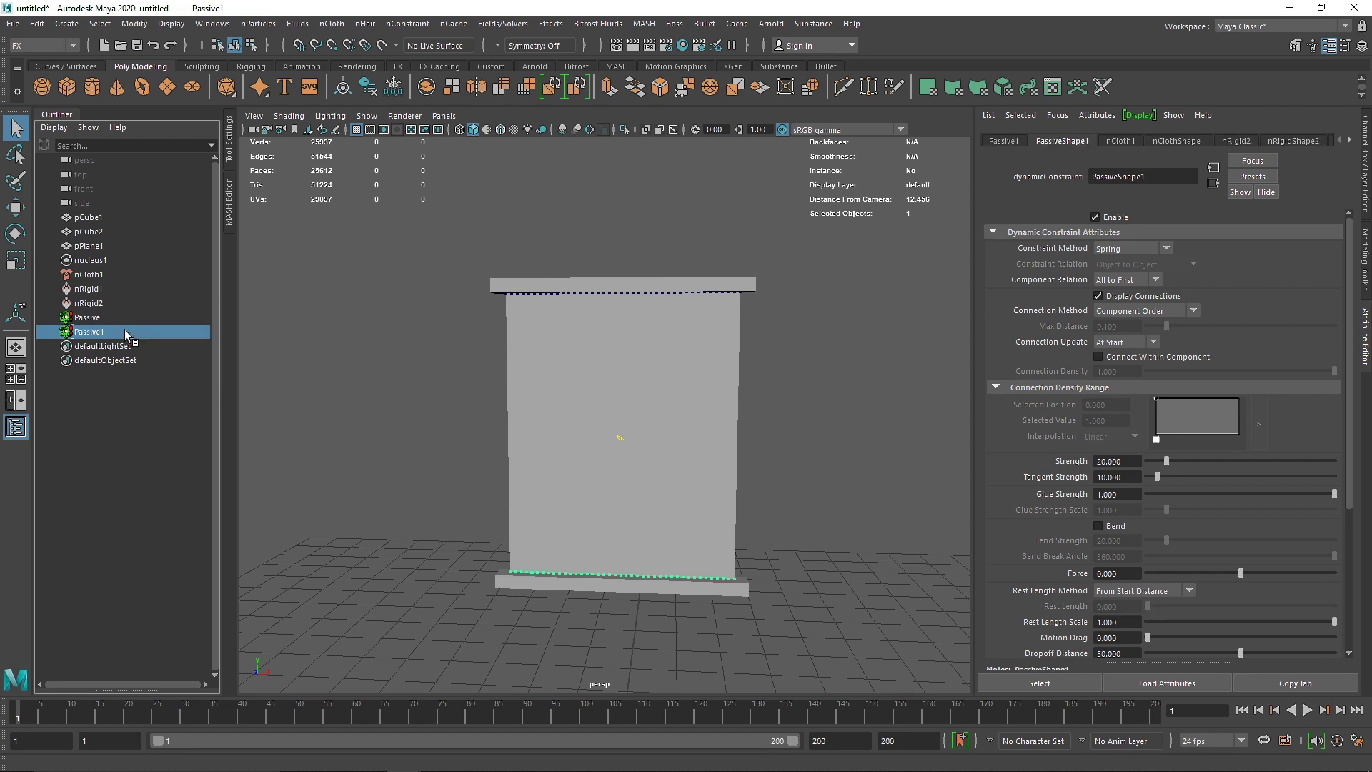
Paint-select a larger branching pattern of vertices over most of the cloth and make it a Tearable Surface.
{"action": "left_click", "coordinate": [584, 393]}
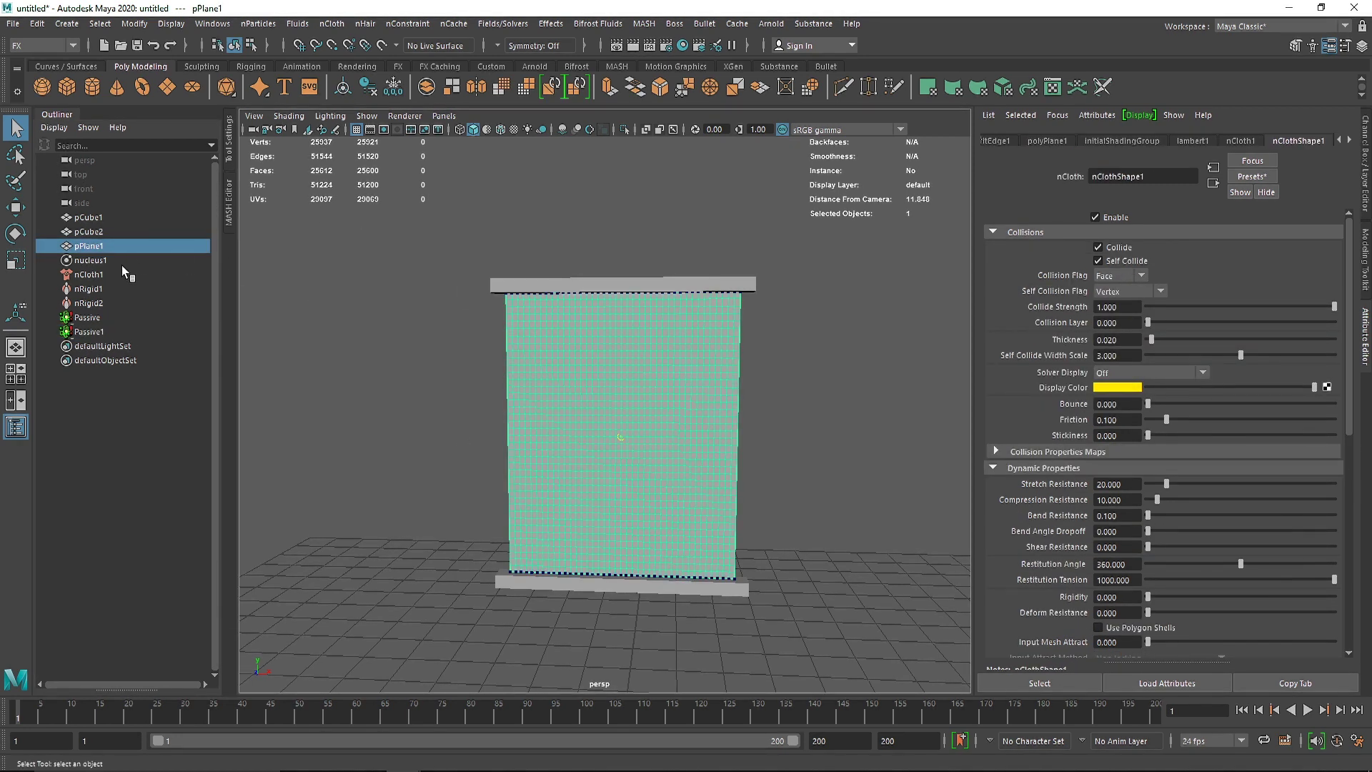
{"action": "left_click", "coordinate": [117, 325]}
{"action": "left_click", "coordinate": [622, 367]}
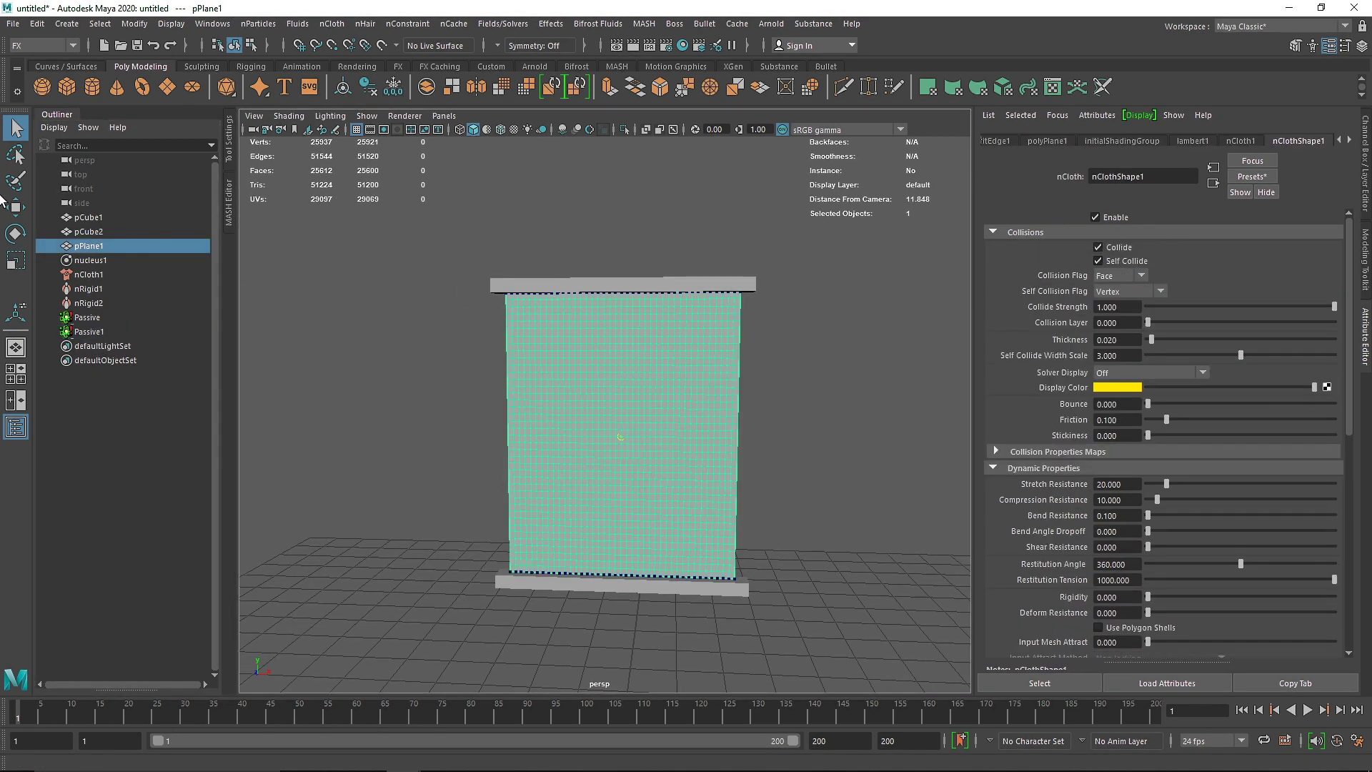
{"action": "left_click", "coordinate": [15, 180]}
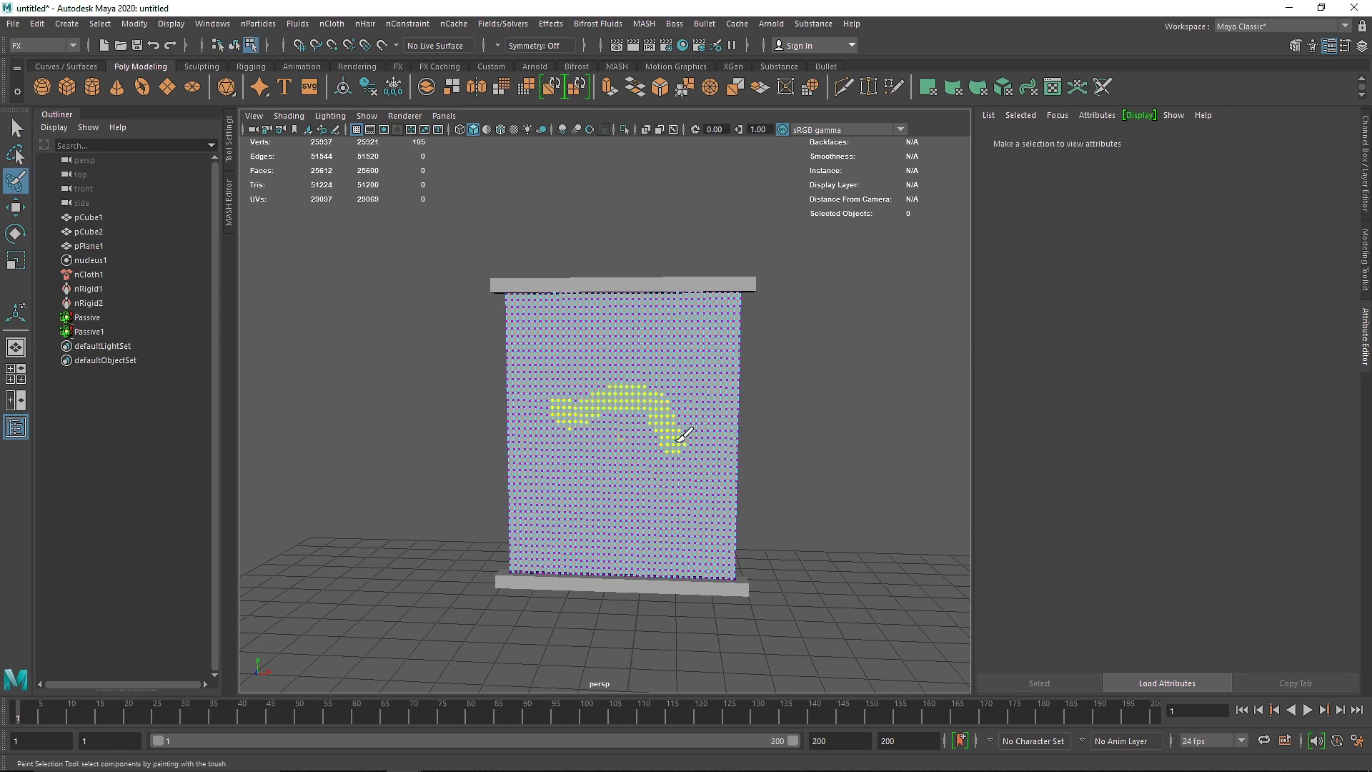
{"action": "left_click_drag", "start_coordinate": [708, 531], "coordinate": [713, 534]}
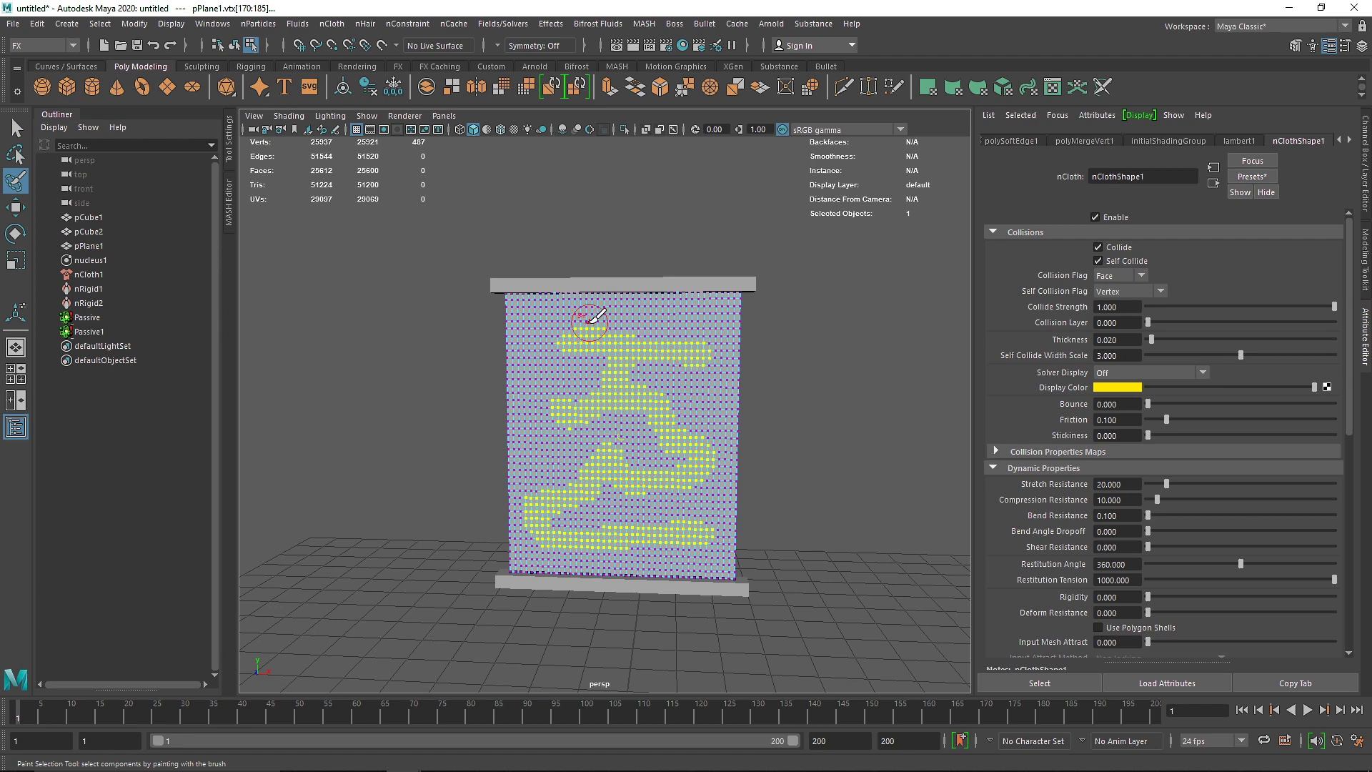
{"action": "left_click", "coordinate": [408, 24]}
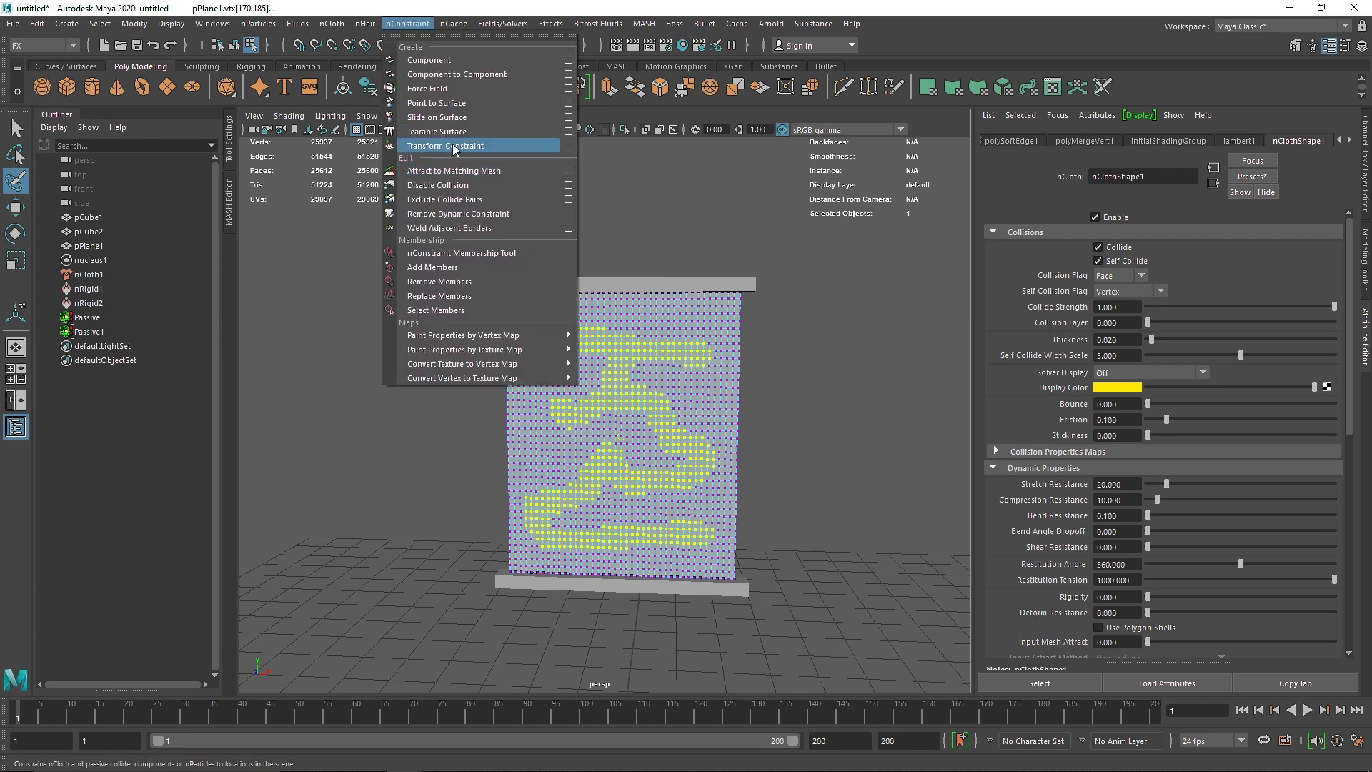
{"action": "left_click", "coordinate": [453, 133]}
{"action": "left_click", "coordinate": [13, 123]}
Play the simulation with the new tear pattern, return to the first frame and select the cloth.
{"action": "left_click_drag", "start_coordinate": [572, 415], "coordinate": [569, 456], "text": "alt"}
{"action": "scroll", "coordinate": [578, 439], "scroll_direction": "up", "scroll_amount": 5}
{"action": "scroll", "coordinate": [569, 455], "scroll_direction": "up", "scroll_amount": 2}
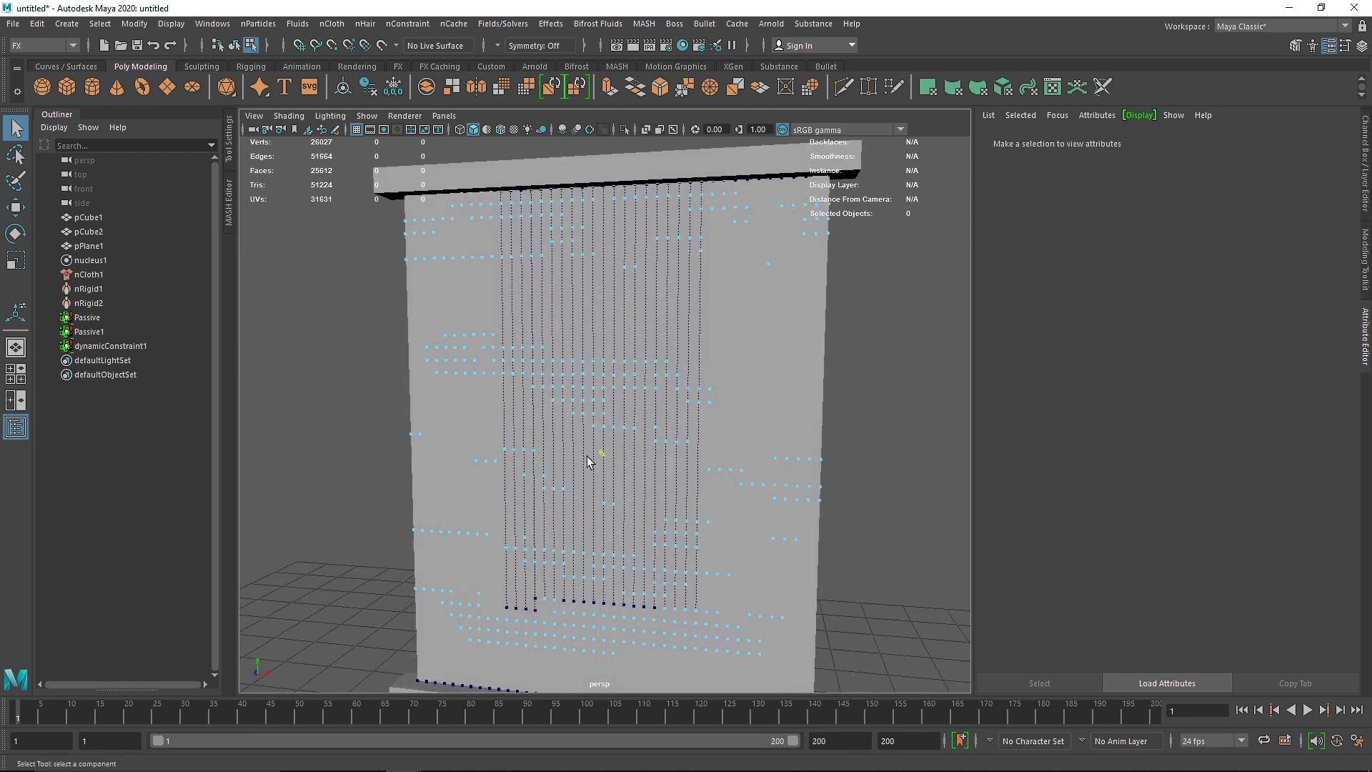
{"action": "scroll", "coordinate": [571, 455], "scroll_direction": "down", "scroll_amount": 3}
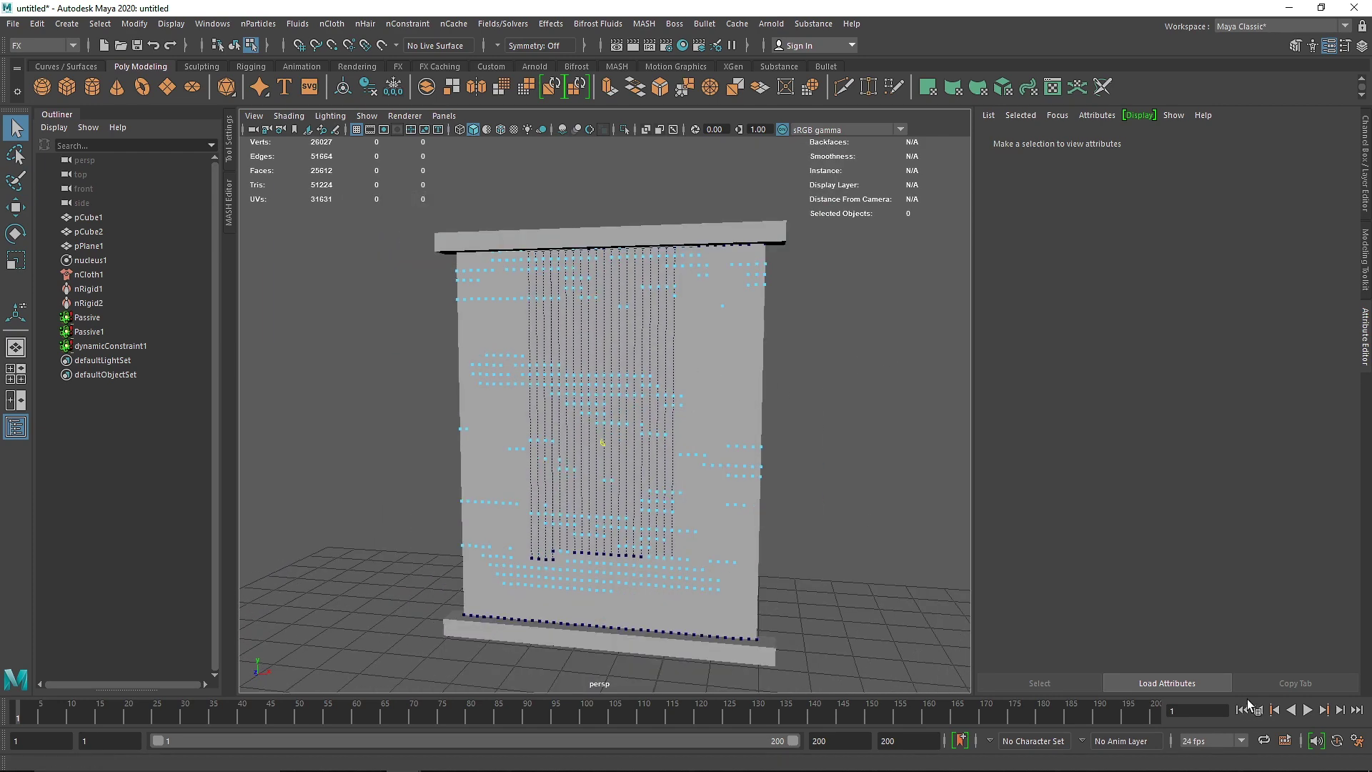
{"action": "left_click", "coordinate": [1308, 711]}
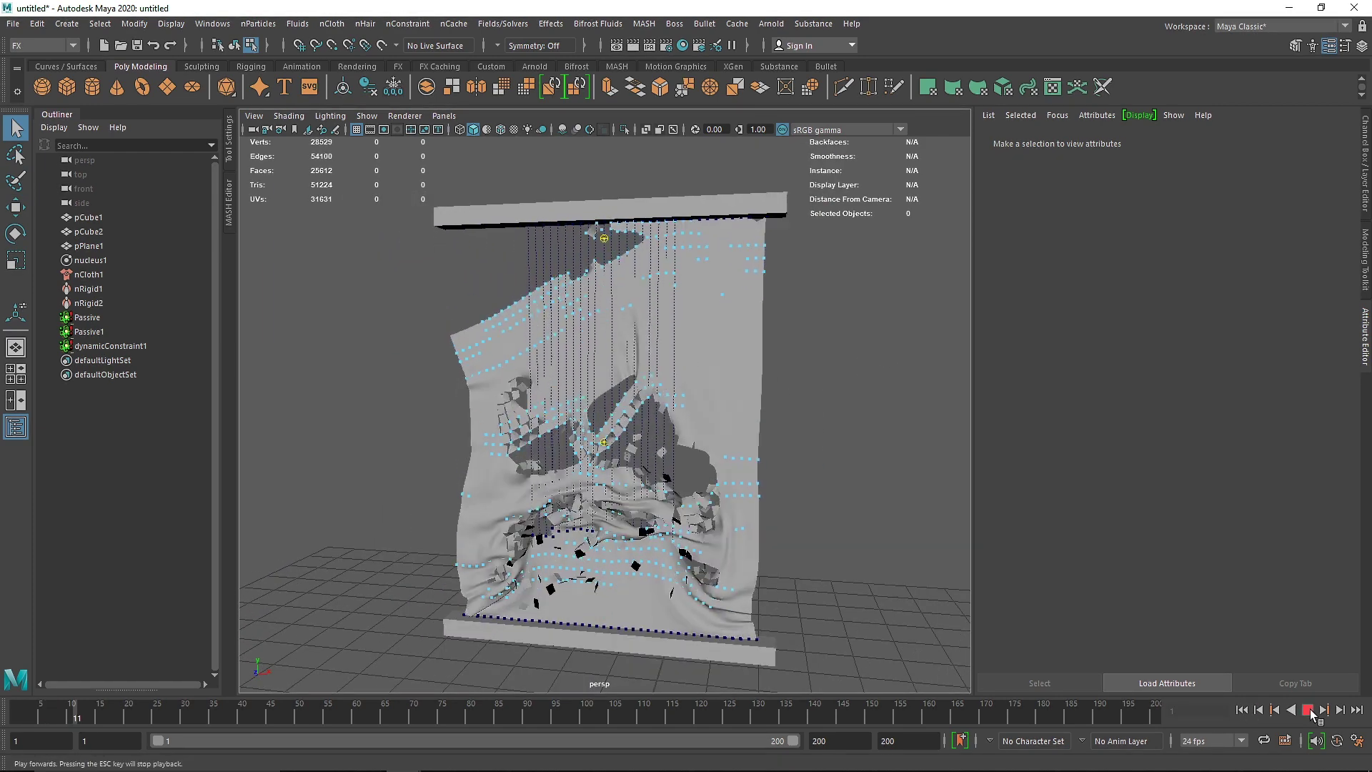
{"action": "scroll", "coordinate": [572, 459], "scroll_direction": "down", "scroll_amount": 3}
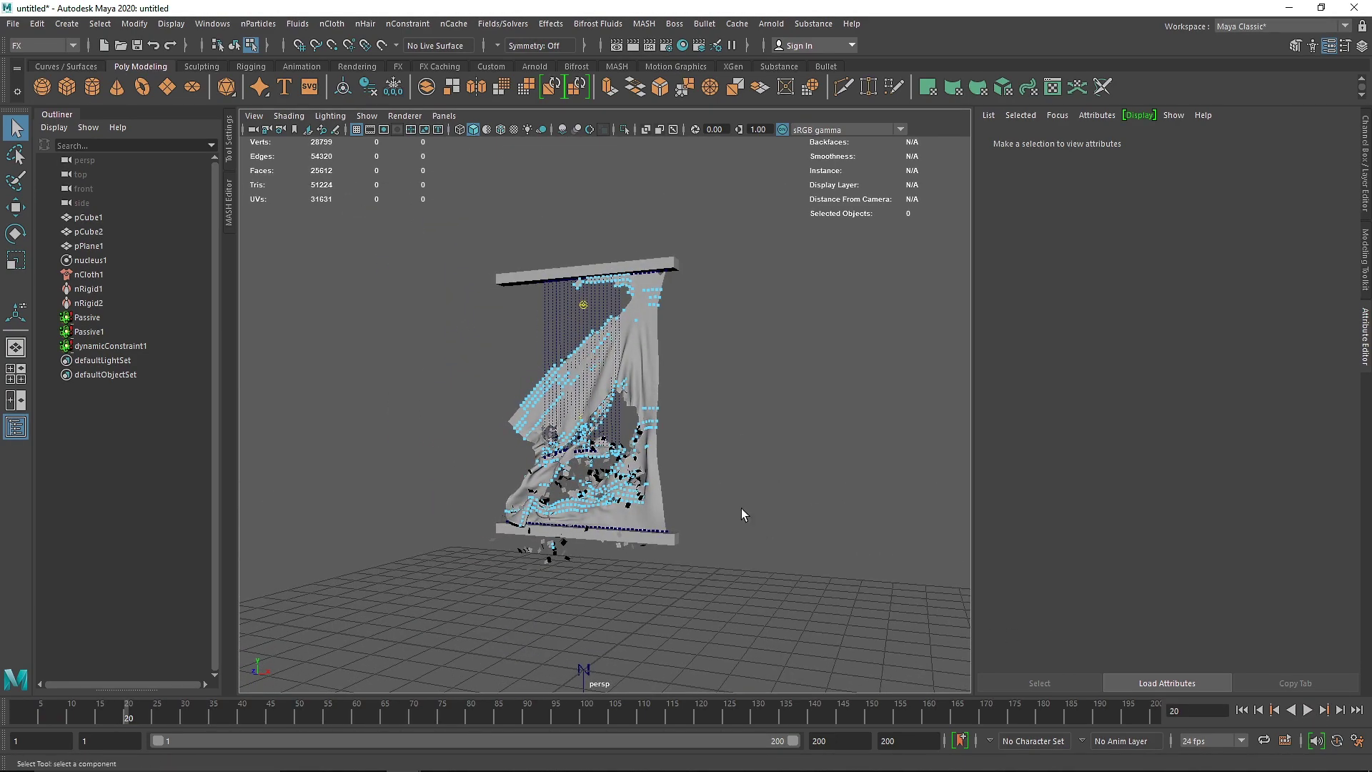
{"action": "left_click", "coordinate": [1242, 710]}
{"action": "left_click", "coordinate": [615, 374]}
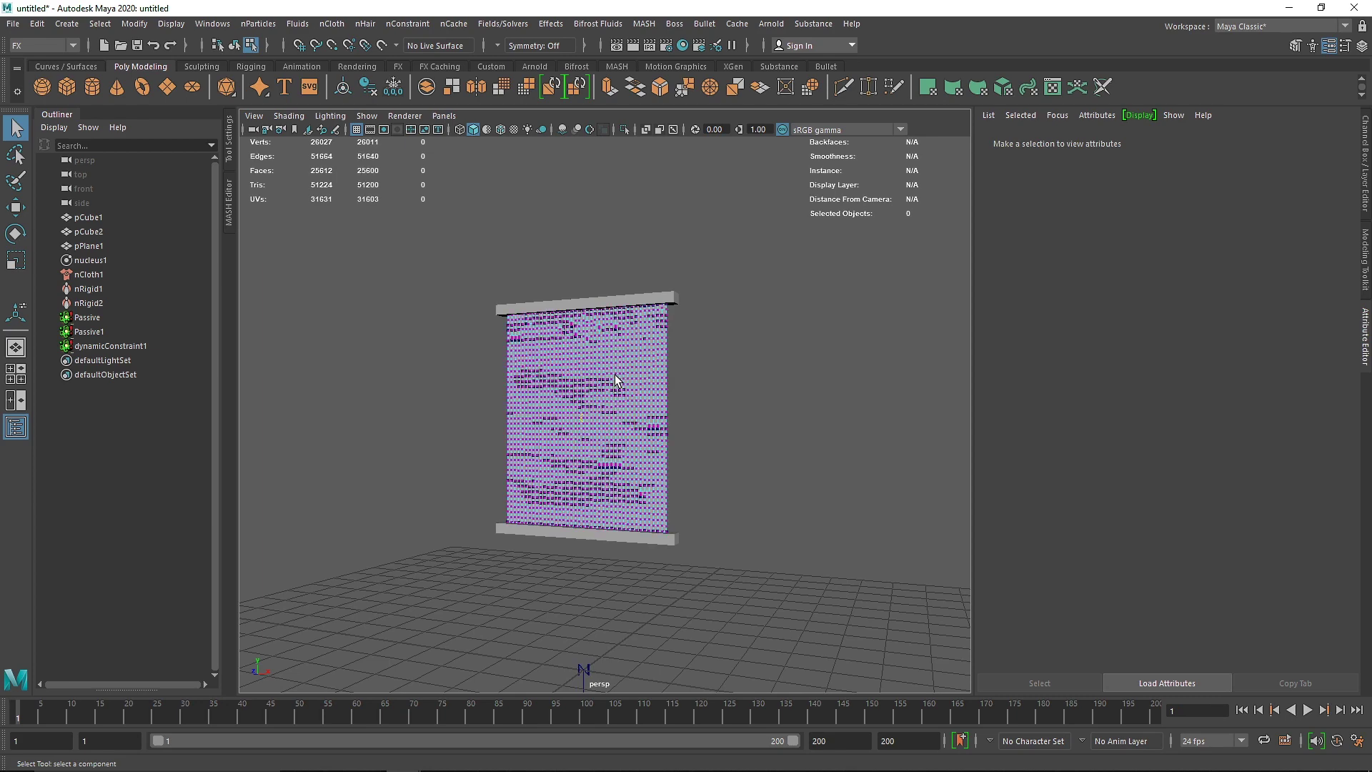
{"action": "left_click", "coordinate": [591, 380]}
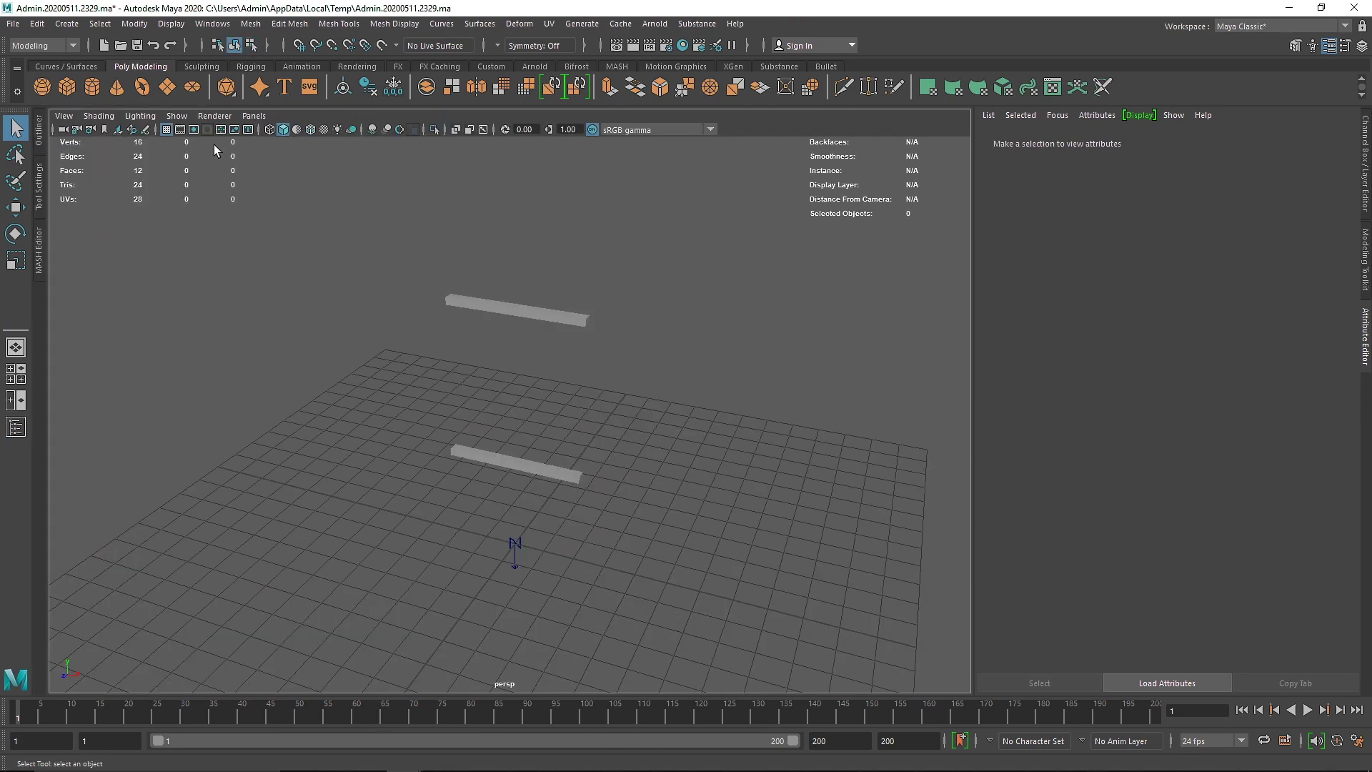
Create a new polygon plane and raise it about 5.9 cm to sit between the two bars.
{"action": "left_click", "coordinate": [167, 87]}
{"action": "left_click_drag", "start_coordinate": [563, 533], "coordinate": [520, 318], "text": "alt"}
{"action": "key", "text": "w"}
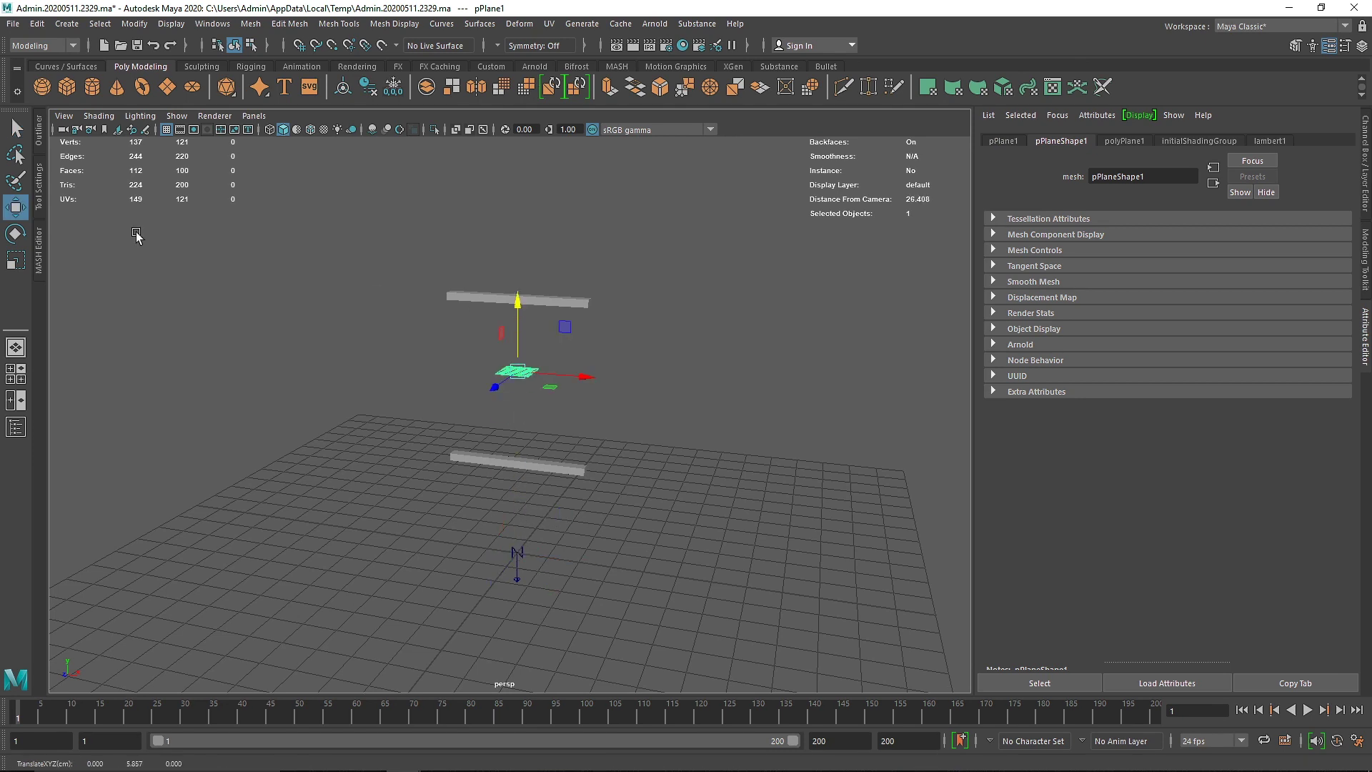
Rename the new plane as Cloth.
{"action": "left_click", "coordinate": [40, 130]}
{"action": "left_click", "coordinate": [89, 303]}
{"action": "double_click", "coordinate": [89, 318]}
{"action": "type", "text": "Cloth"}
{"action": "key", "text": "Return"}
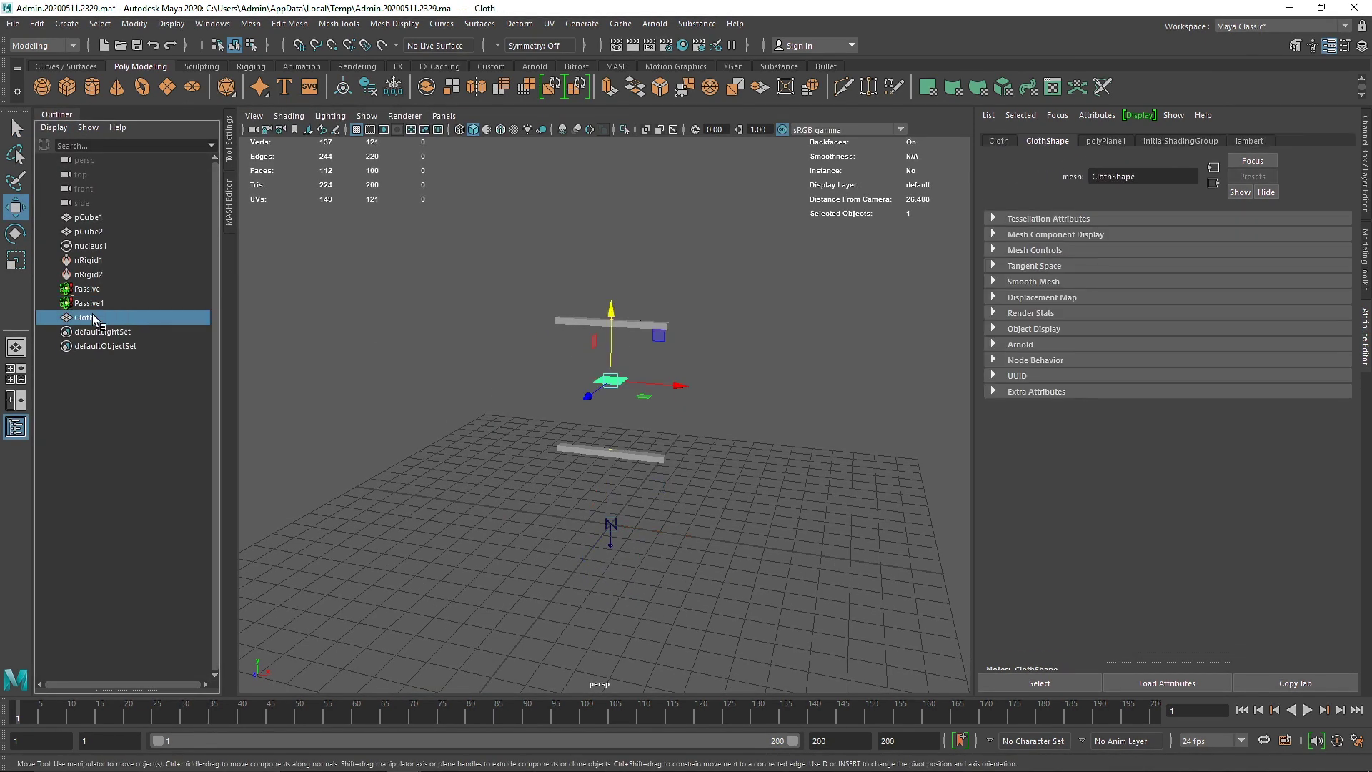
Rotate the Cloth plane upright and scale it uniformly by about 3.85 to nearly match the bars' width.
{"action": "left_click", "coordinate": [594, 365]}
{"action": "left_click", "coordinate": [611, 381]}
{"action": "key", "text": "e"}
{"action": "left_click_drag", "start_coordinate": [599, 339], "coordinate": [591, 431]}
{"action": "key", "text": "r"}
{"action": "left_click_drag", "start_coordinate": [611, 381], "coordinate": [665, 383]}
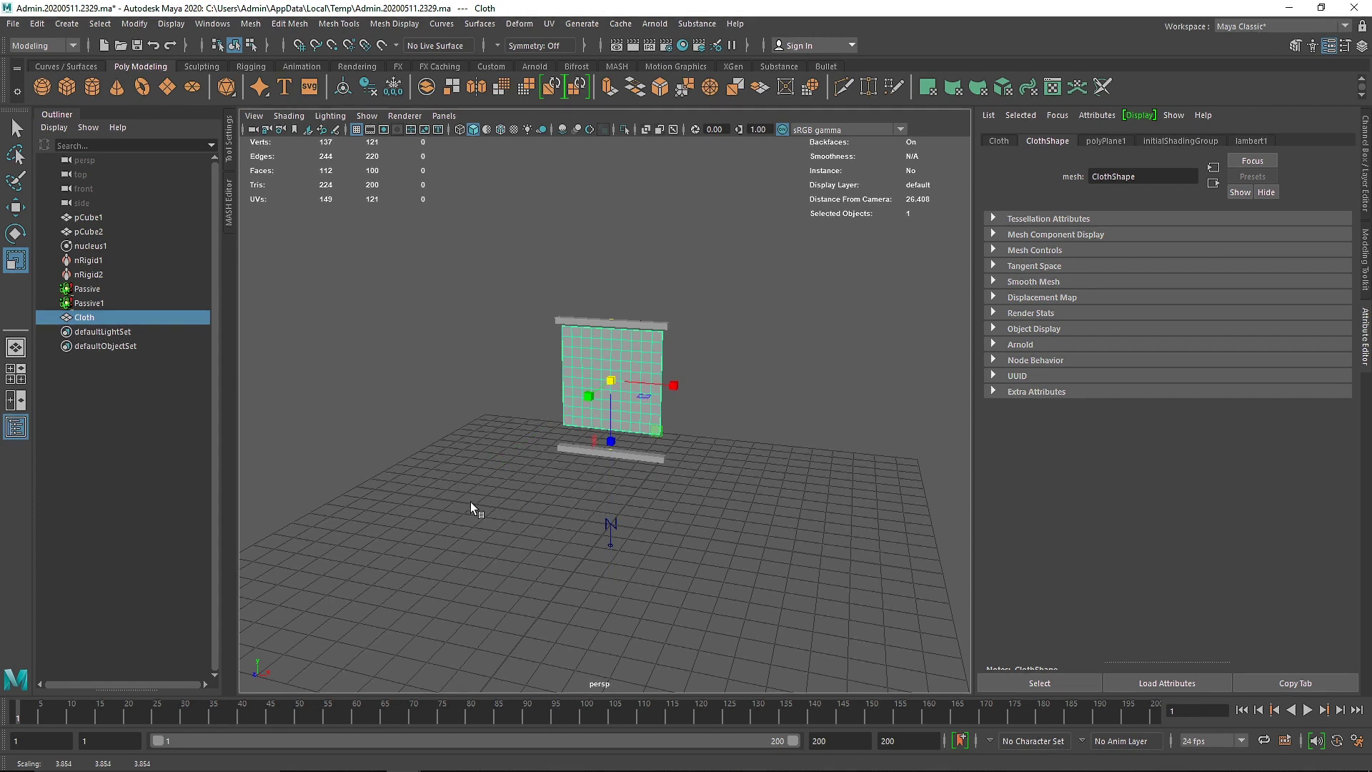
Lower the Cloth plane and stretch it vertically in the front view so it spans from the upper to the lower bar.
{"action": "key", "text": "space"}
{"action": "key", "text": "space"}
{"action": "middle_click_drag", "start_coordinate": [630, 349], "coordinate": [602, 439], "text": "alt"}
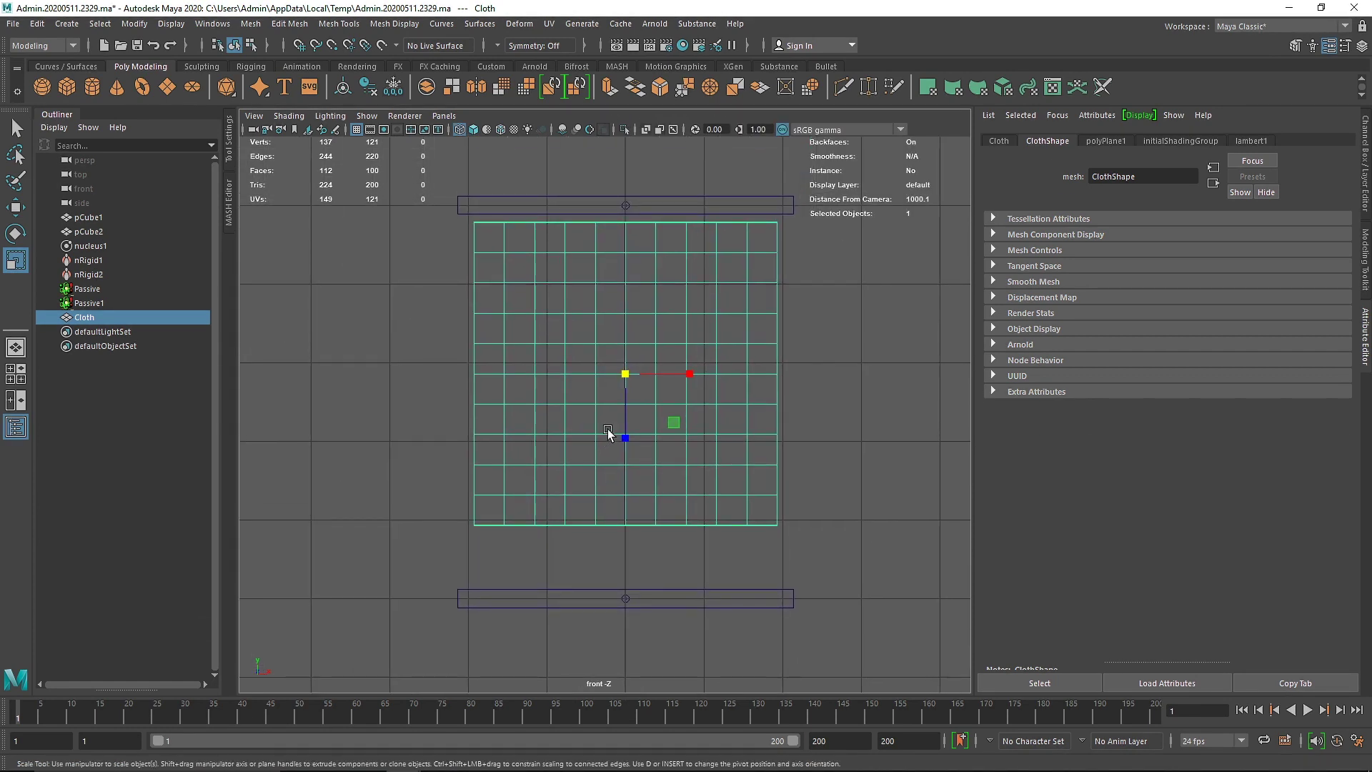
{"action": "key", "text": "w"}
{"action": "left_click_drag", "start_coordinate": [634, 368], "coordinate": [634, 391]}
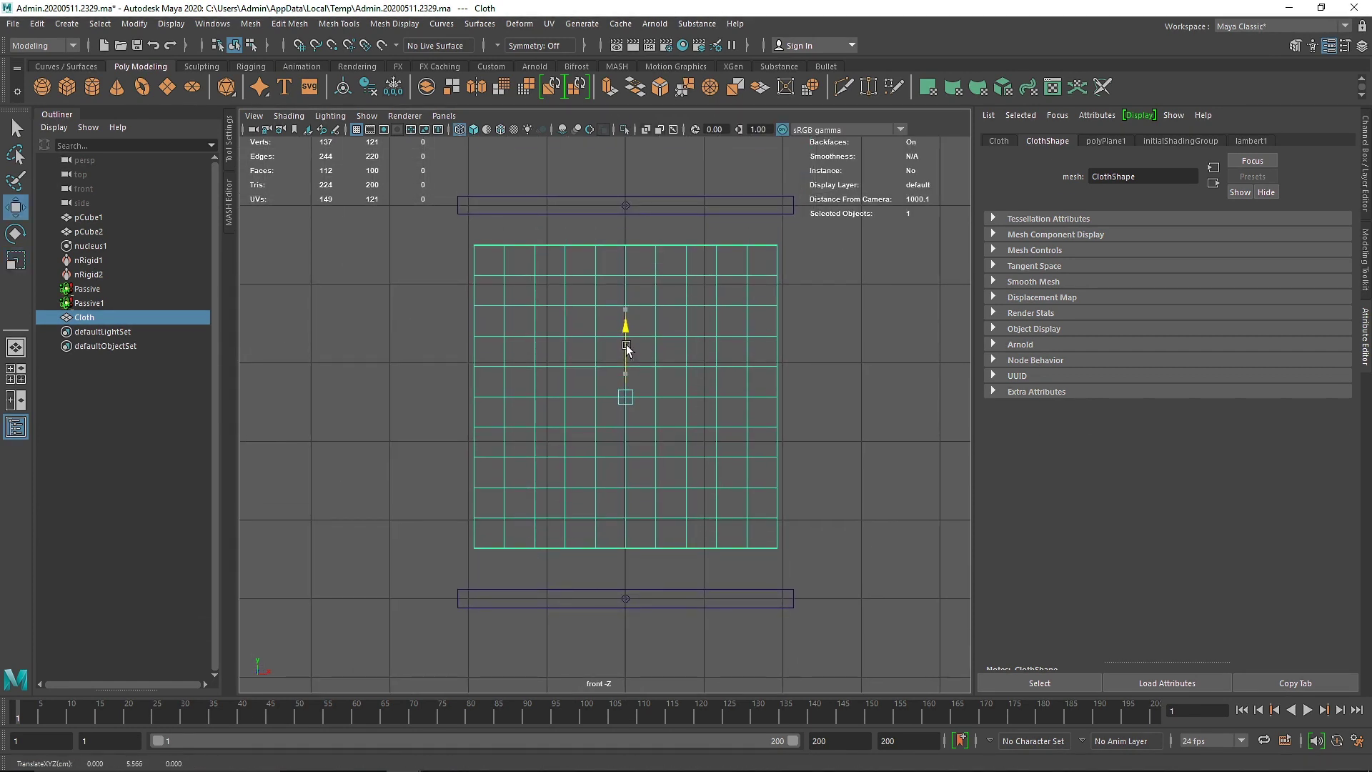
{"action": "key", "text": "r"}
{"action": "left_click_drag", "start_coordinate": [627, 464], "coordinate": [625, 482]}
{"action": "key", "text": "w"}
{"action": "left_click_drag", "start_coordinate": [627, 368], "coordinate": [626, 371]}
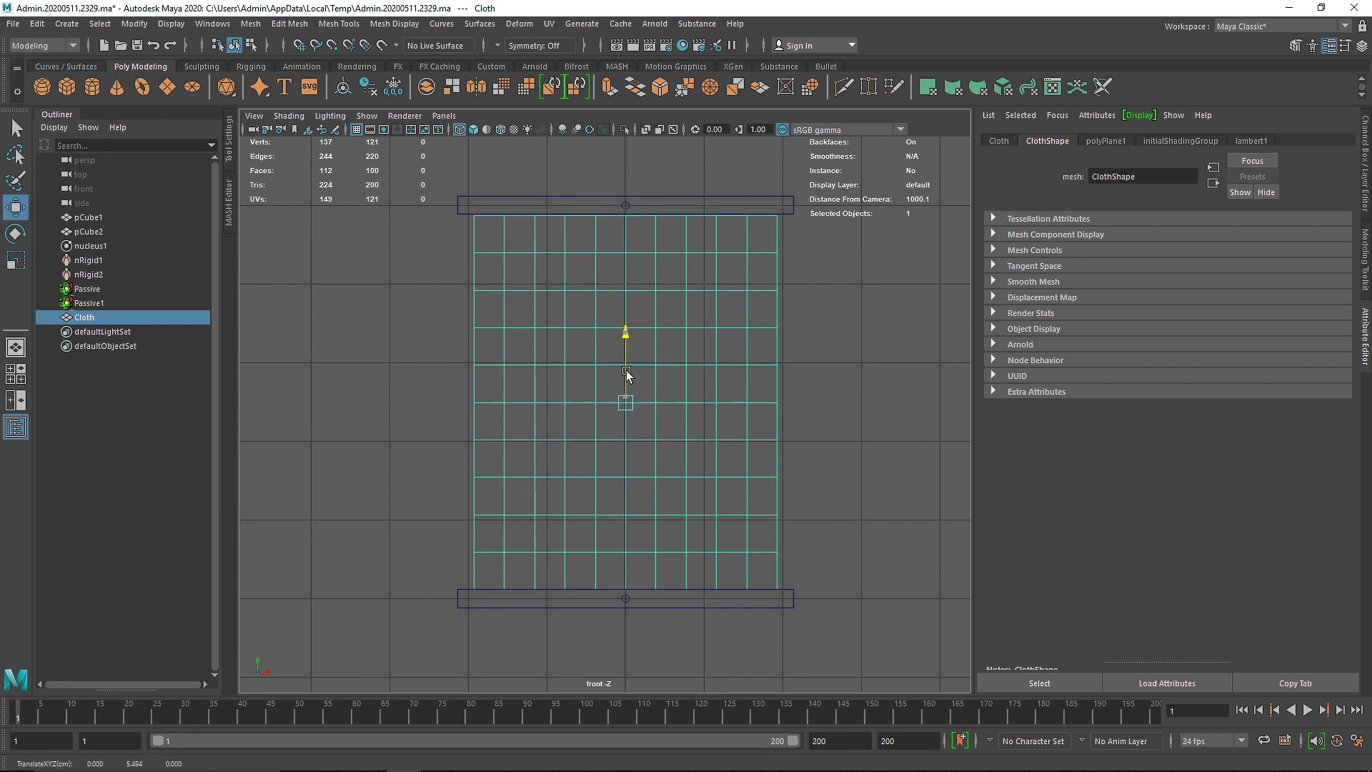
Set the Cloth plane's width subdivisions to 50 and try to set its height subdivisions to 50.
{"action": "key", "text": "space"}
{"action": "key", "text": "space"}
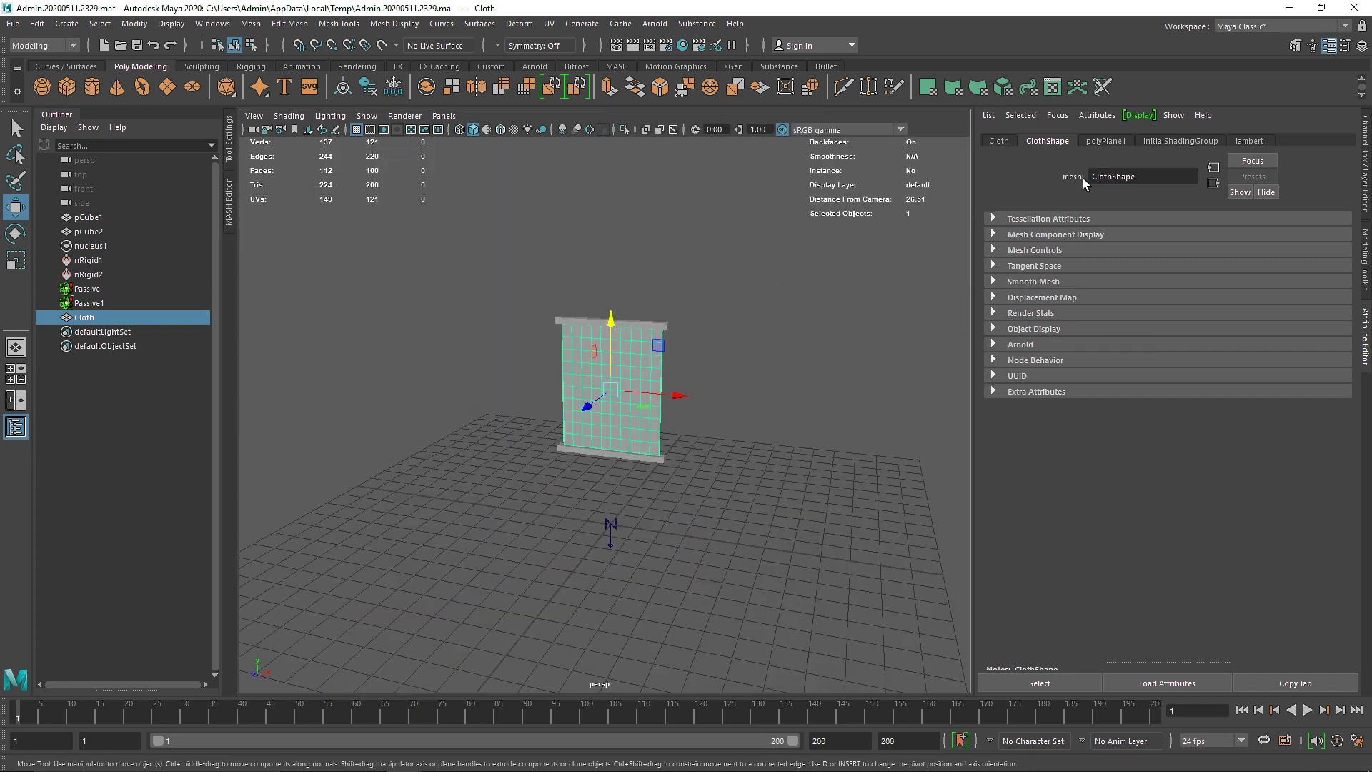
{"action": "left_click", "coordinate": [1098, 144]}
{"action": "type", "text": "50"}
{"action": "left_click", "coordinate": [1124, 280]}
{"action": "type", "text": "50"}
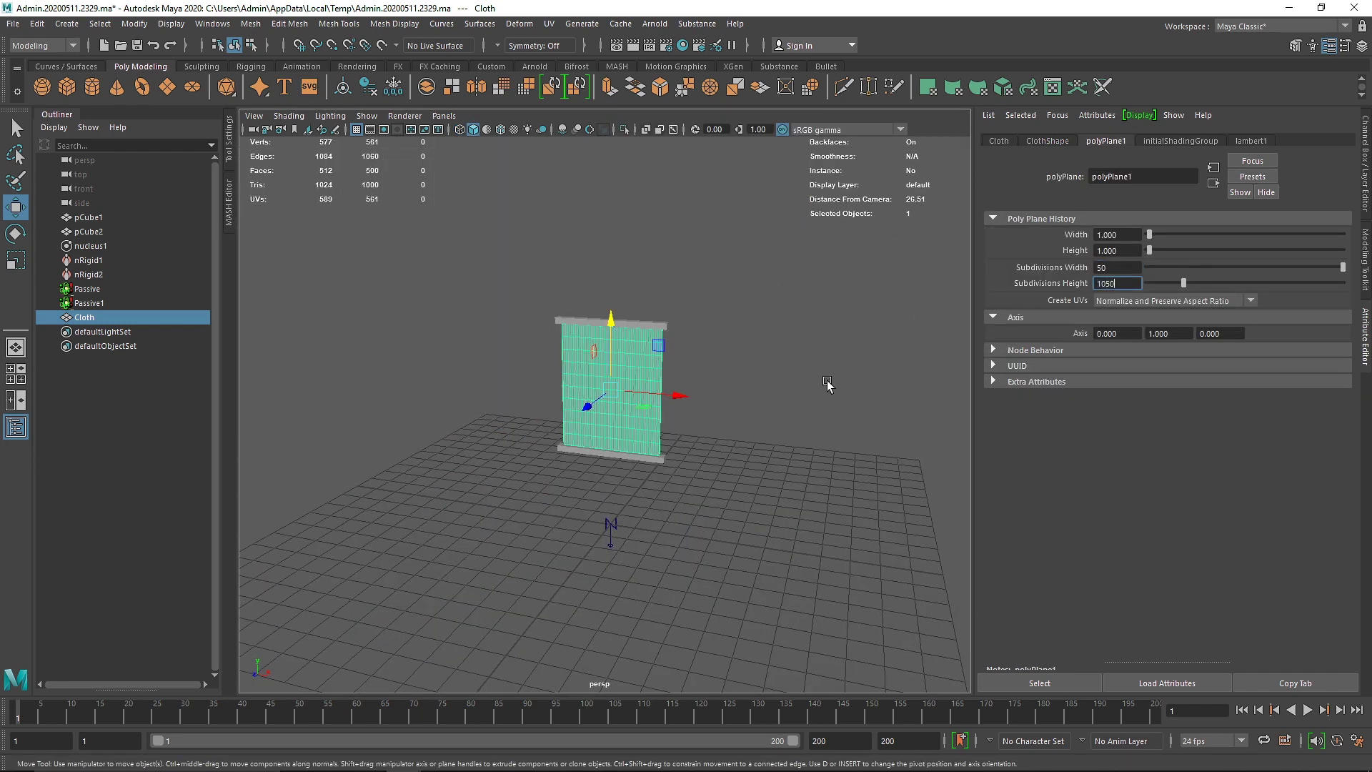
Correct the Cloth plane's height subdivisions to 50.
{"action": "left_click", "coordinate": [830, 377]}
{"action": "left_click", "coordinate": [628, 362]}
{"action": "left_click", "coordinate": [490, 504]}
{"action": "key", "text": "space"}
{"action": "left_click", "coordinate": [485, 520]}
{"action": "scroll", "coordinate": [659, 407], "scroll_direction": "up", "scroll_amount": 8}
{"action": "scroll", "coordinate": [552, 508], "scroll_direction": "up", "scroll_amount": 1}
{"action": "middle_click_drag", "start_coordinate": [504, 537], "coordinate": [594, 478], "text": "alt"}
{"action": "left_click", "coordinate": [84, 316]}
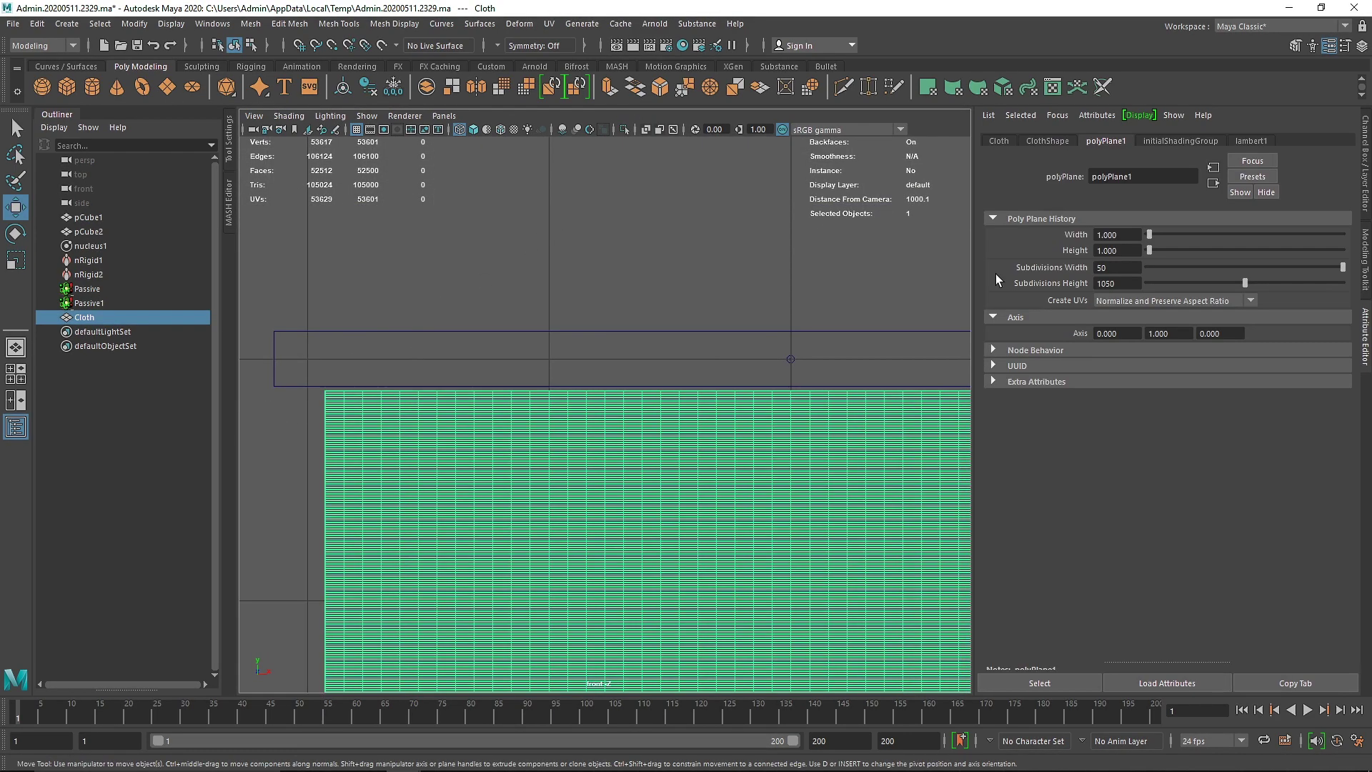
{"action": "type", "text": "50"}
{"action": "key", "text": "Return"}
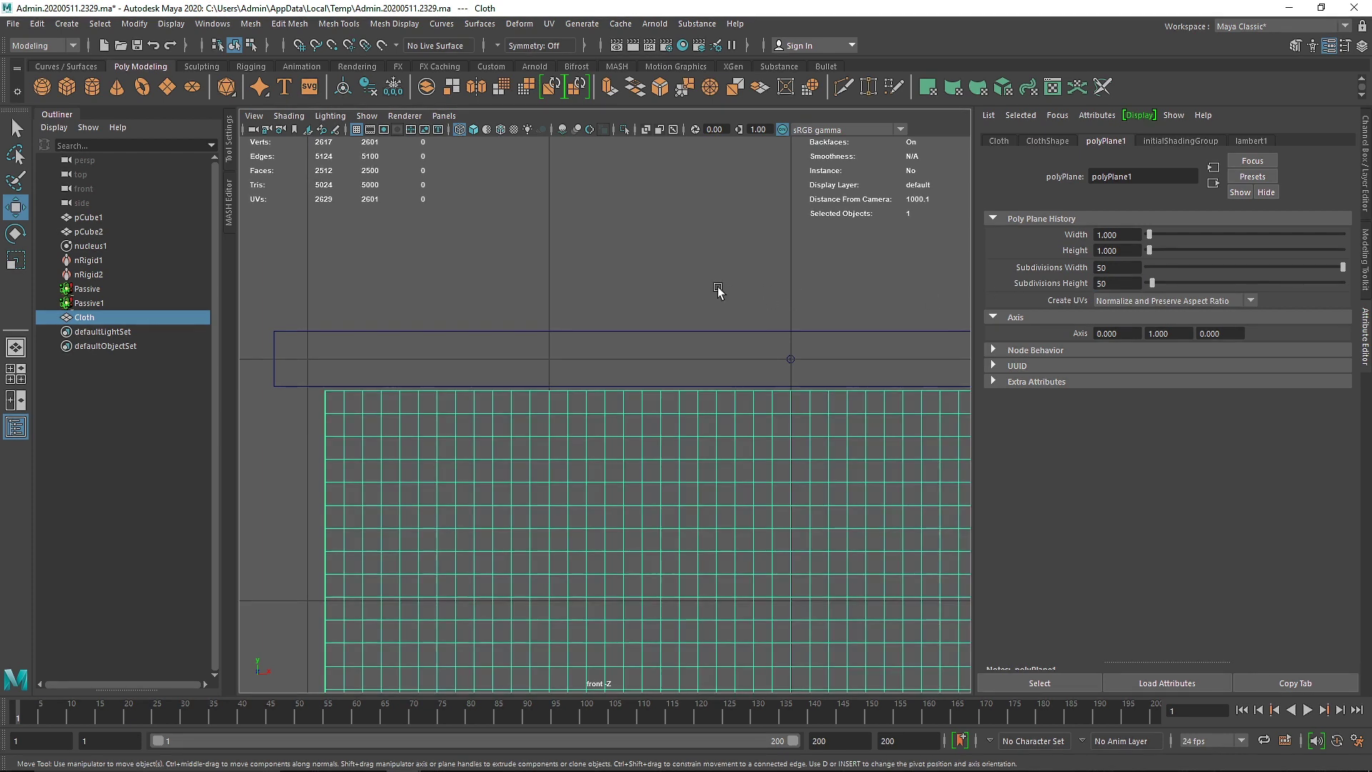
{"action": "right_click", "coordinate": [590, 454]}
{"action": "right_click_drag", "start_coordinate": [590, 453], "coordinate": [437, 344]}
{"action": "scroll", "coordinate": [439, 365], "scroll_direction": "down", "scroll_amount": 3}
{"action": "left_click_drag", "start_coordinate": [494, 388], "coordinate": [866, 411]}
{"action": "left_click", "coordinate": [840, 396], "text": "shift"}
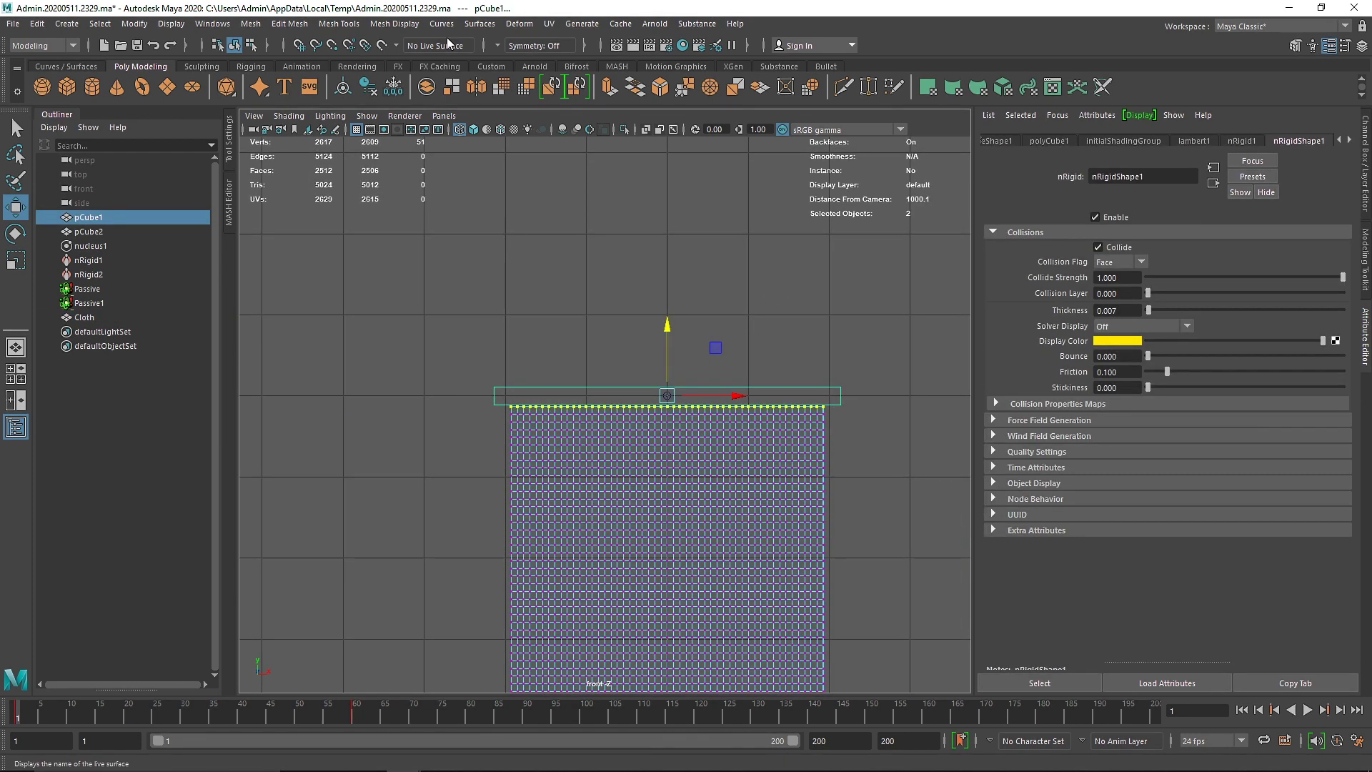
{"action": "left_click", "coordinate": [679, 296]}
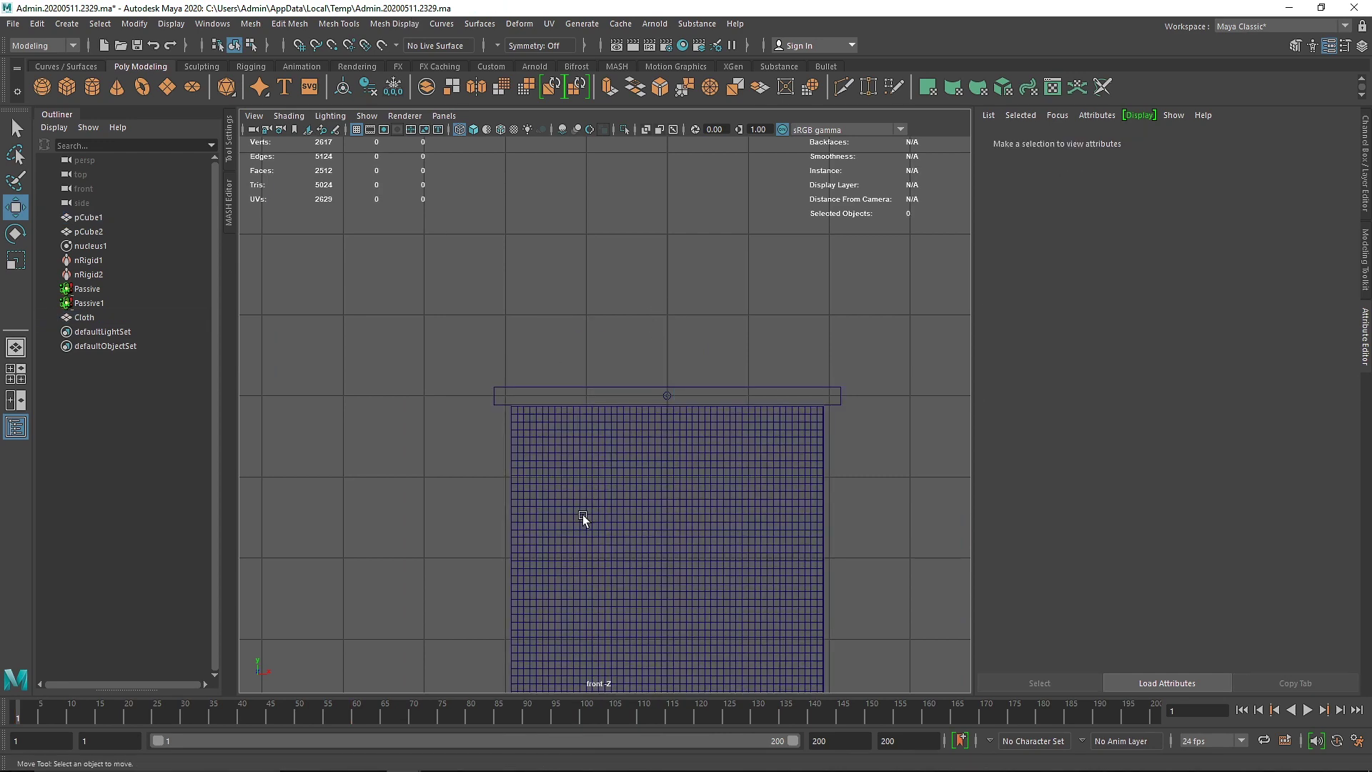
Switch to the FX tool set and convert the Cloth plane to nCloth.
{"action": "left_click", "coordinate": [582, 516]}
{"action": "left_click", "coordinate": [72, 45]}
{"action": "left_click", "coordinate": [74, 106]}
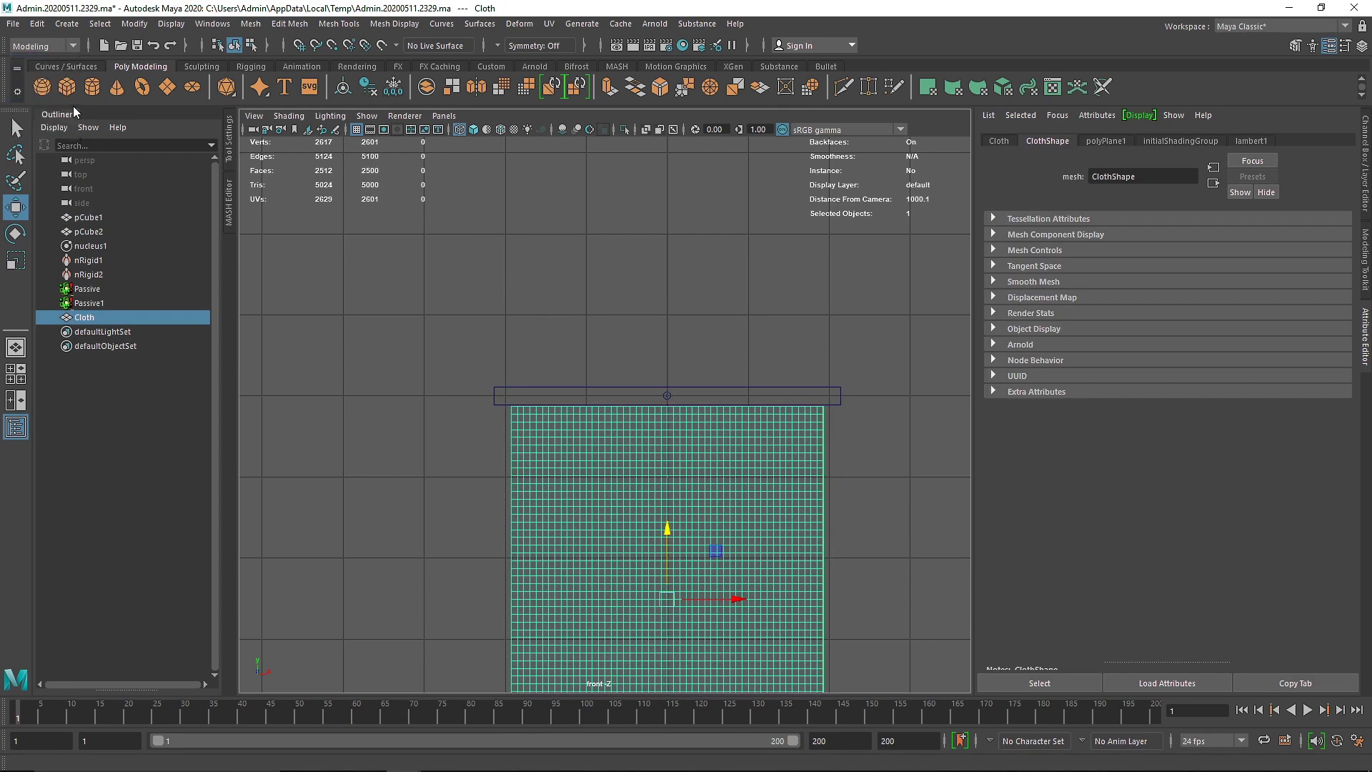
{"action": "left_click", "coordinate": [331, 24]}
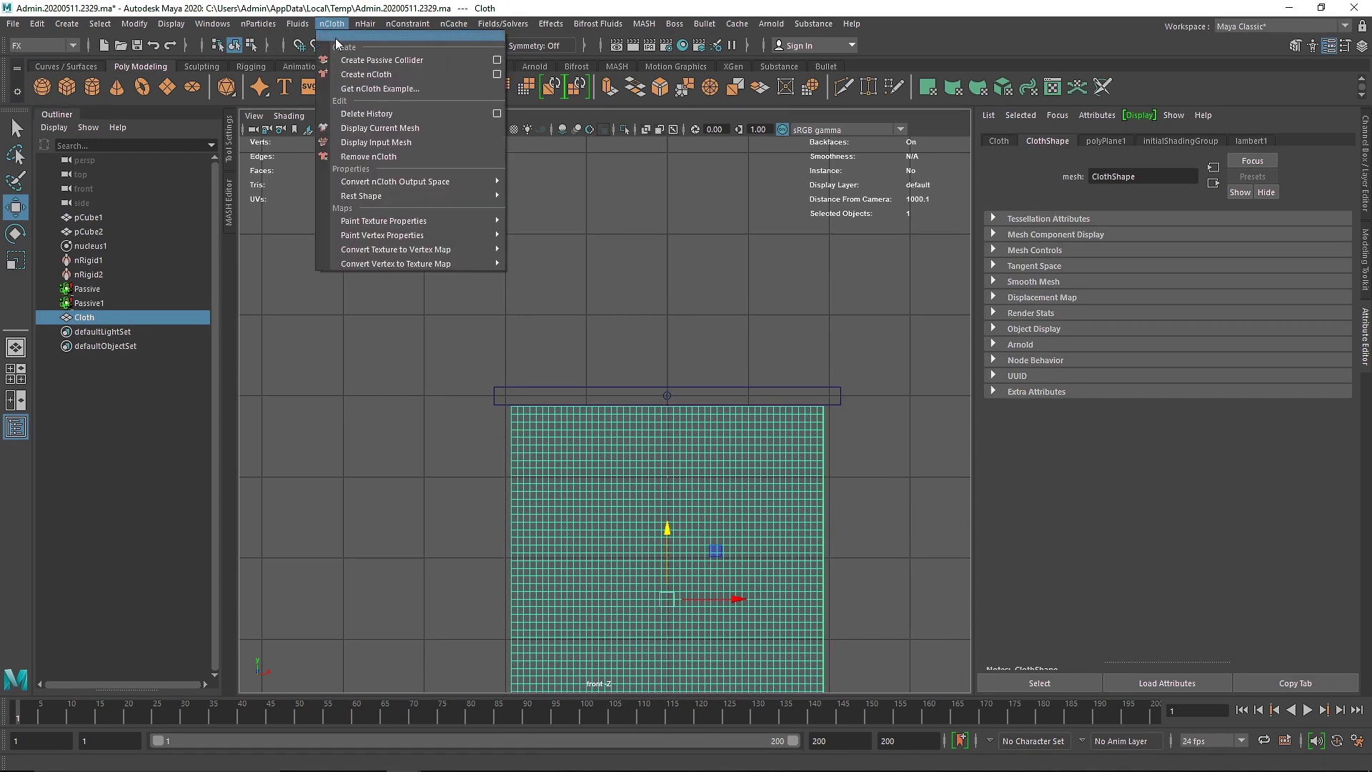
{"action": "left_click", "coordinate": [365, 75]}
Attach the Cloth's top row of vertices to the upper bar with a Point to Surface constraint.
{"action": "right_click_drag", "start_coordinate": [813, 317], "coordinate": [463, 371]}
{"action": "left_click", "coordinate": [87, 218], "text": "ctrl"}
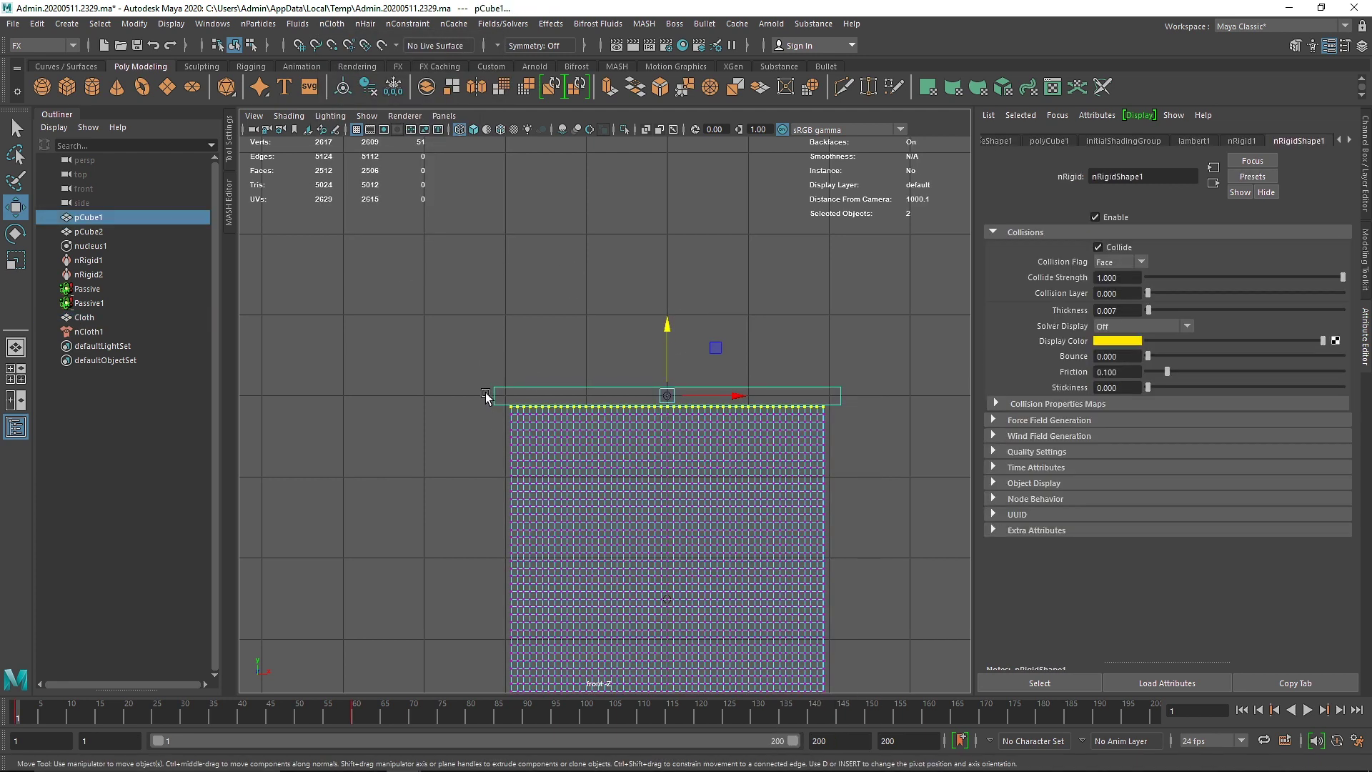
{"action": "left_click", "coordinate": [407, 23]}
{"action": "left_click", "coordinate": [432, 116]}
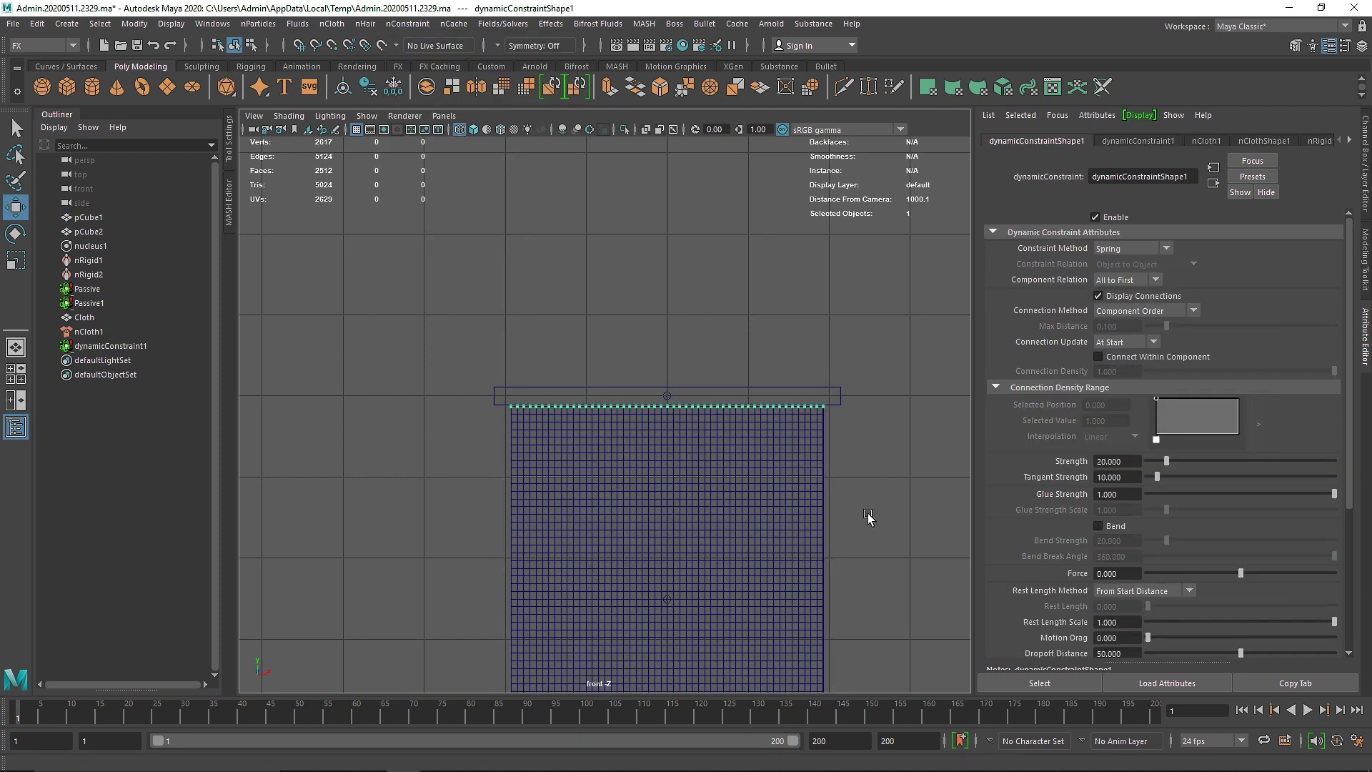
Attach the Cloth's bottom row of vertices to the lower bar with a Point to Surface constraint.
{"action": "middle_click_drag", "start_coordinate": [867, 514], "coordinate": [793, 401], "text": "alt"}
{"action": "left_click", "coordinate": [799, 403]}
{"action": "right_click_drag", "start_coordinate": [799, 402], "coordinate": [719, 494]}
{"action": "left_click_drag", "start_coordinate": [922, 633], "coordinate": [398, 555]}
{"action": "left_click_drag", "start_coordinate": [487, 581], "coordinate": [487, 580], "text": "shift"}
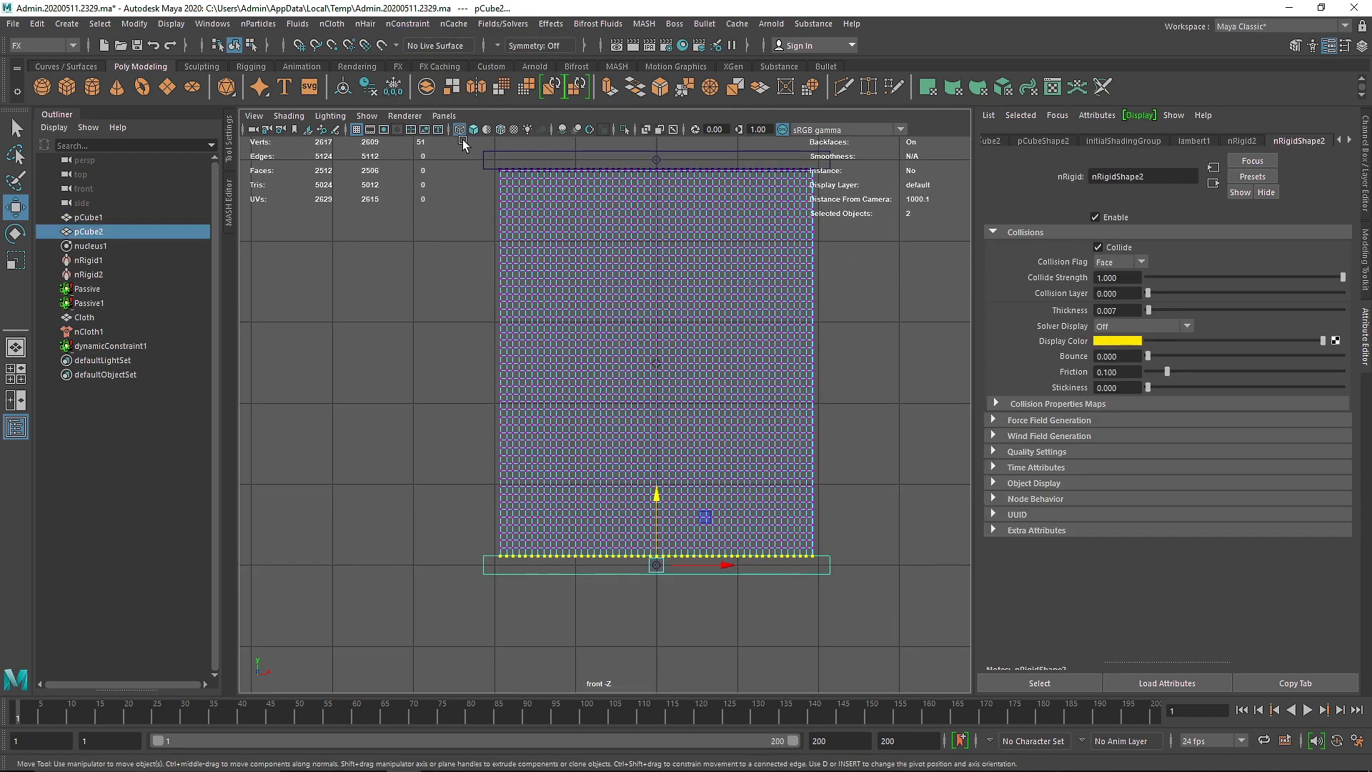
{"action": "left_click", "coordinate": [408, 24]}
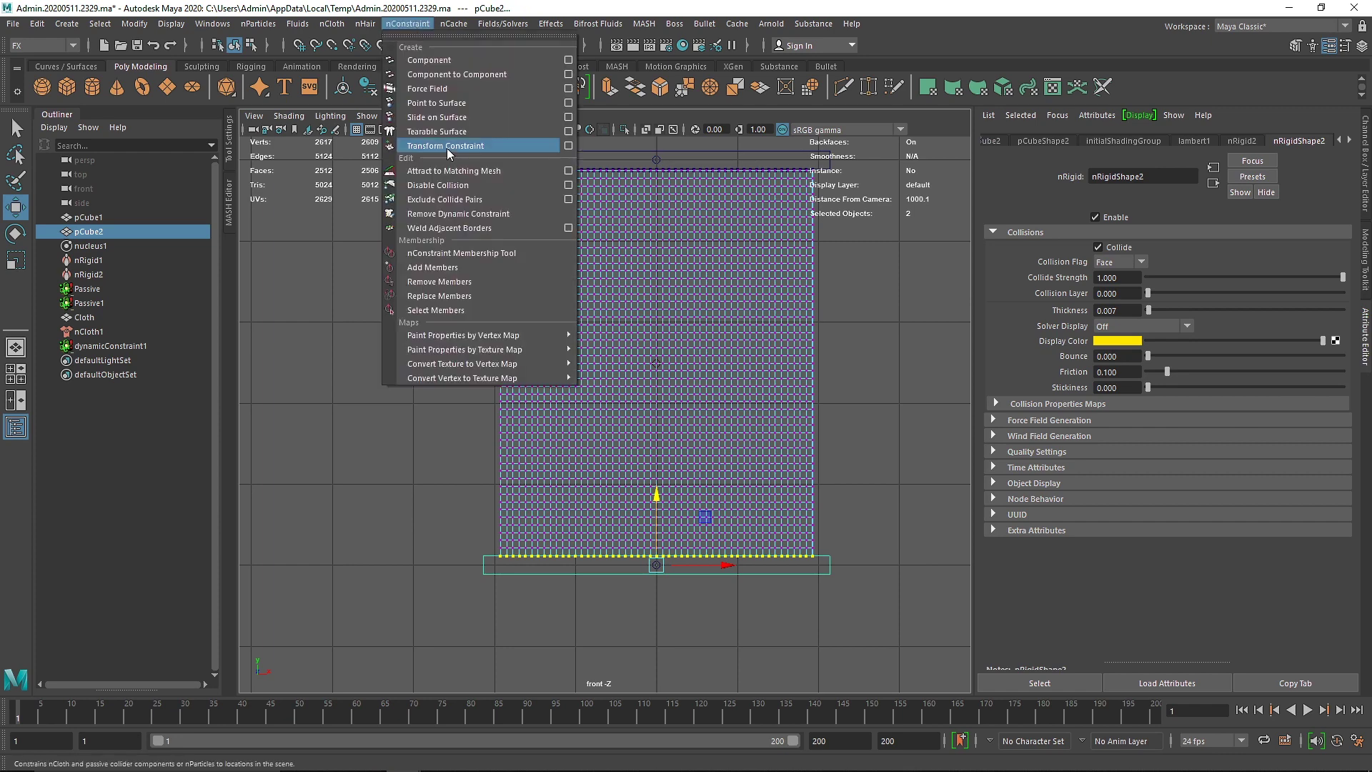
{"action": "left_click", "coordinate": [429, 102]}
Play the simulation in the perspective view to test the cloth's attachment to both bars, and rewind to frame 1.
{"action": "key", "text": "space"}
{"action": "key", "text": "space"}
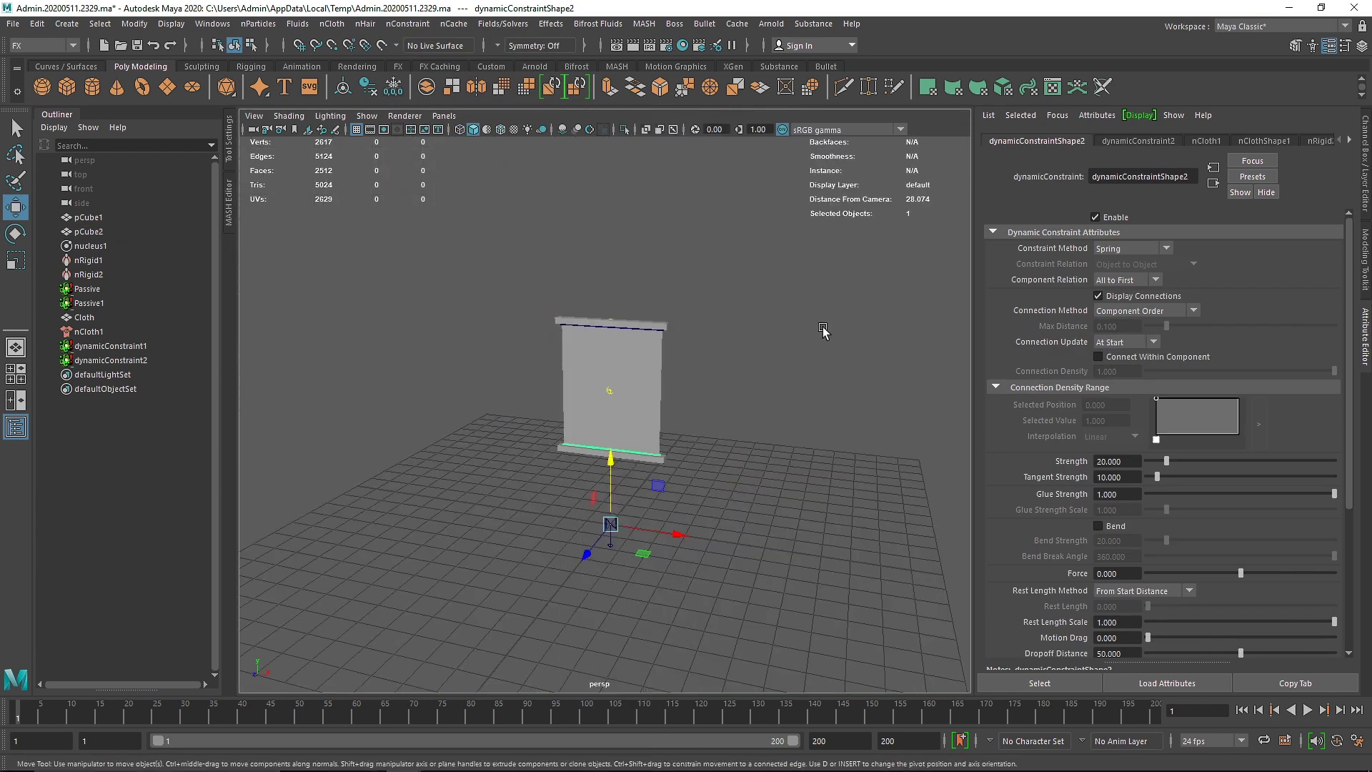
{"action": "left_click", "coordinate": [1308, 710]}
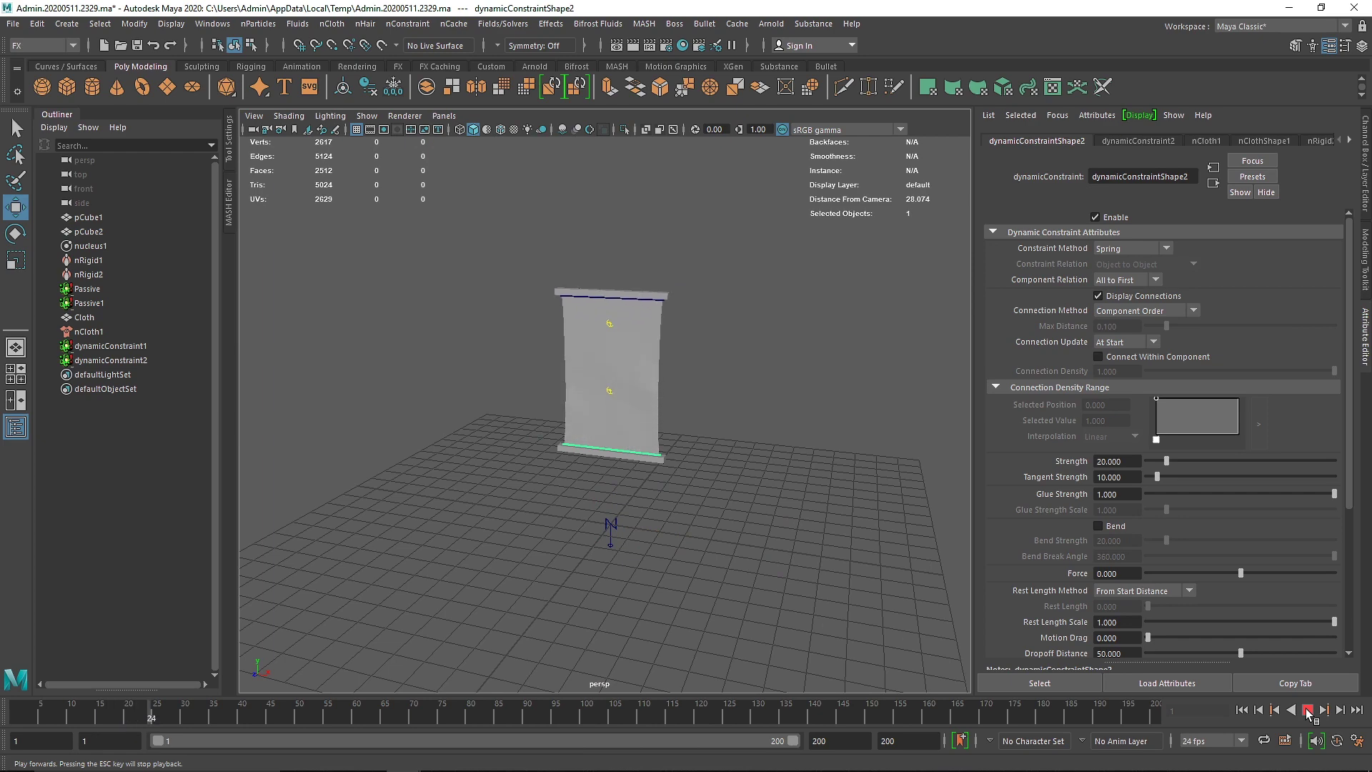
{"action": "left_click", "coordinate": [1308, 710]}
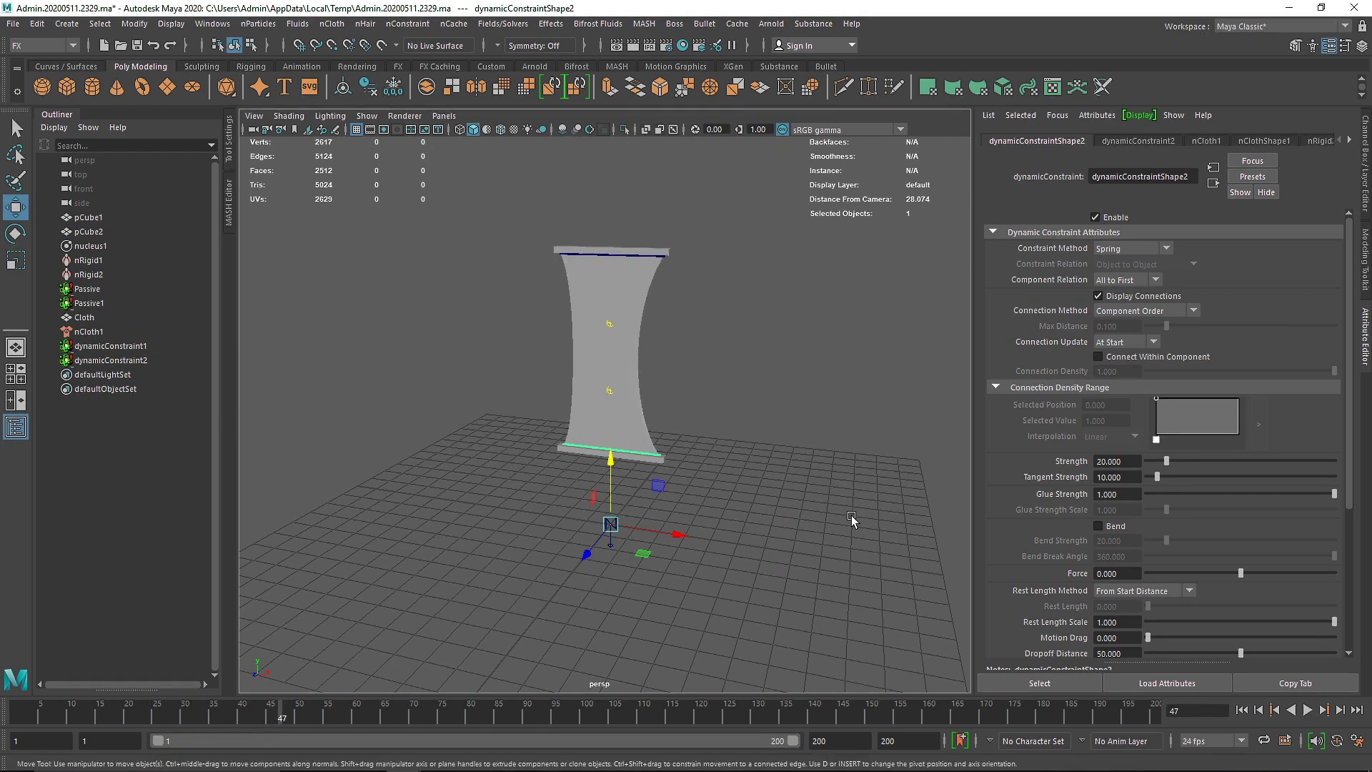
{"action": "left_click", "coordinate": [1242, 710]}
{"action": "scroll", "coordinate": [681, 350], "scroll_direction": "up", "scroll_amount": 5}
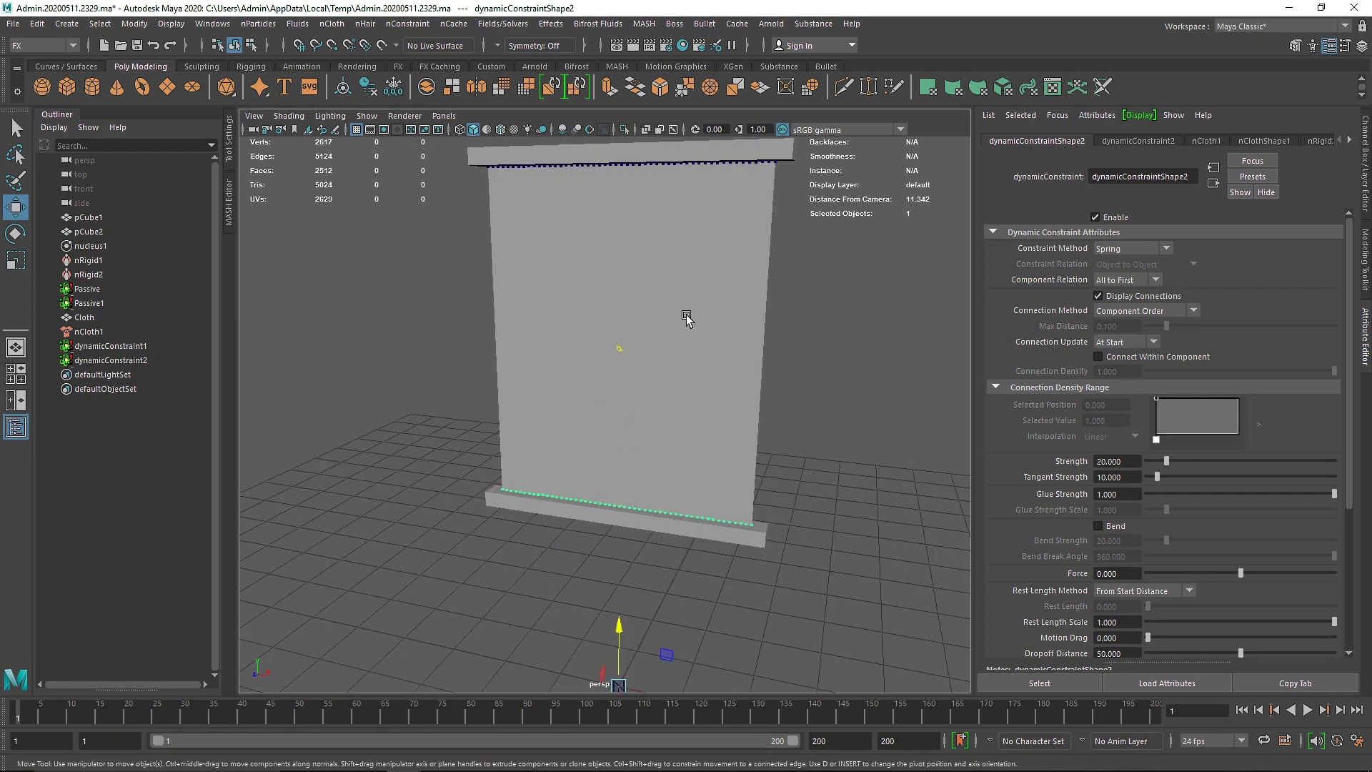
{"action": "left_click", "coordinate": [681, 350]}
{"action": "left_click", "coordinate": [408, 23]}
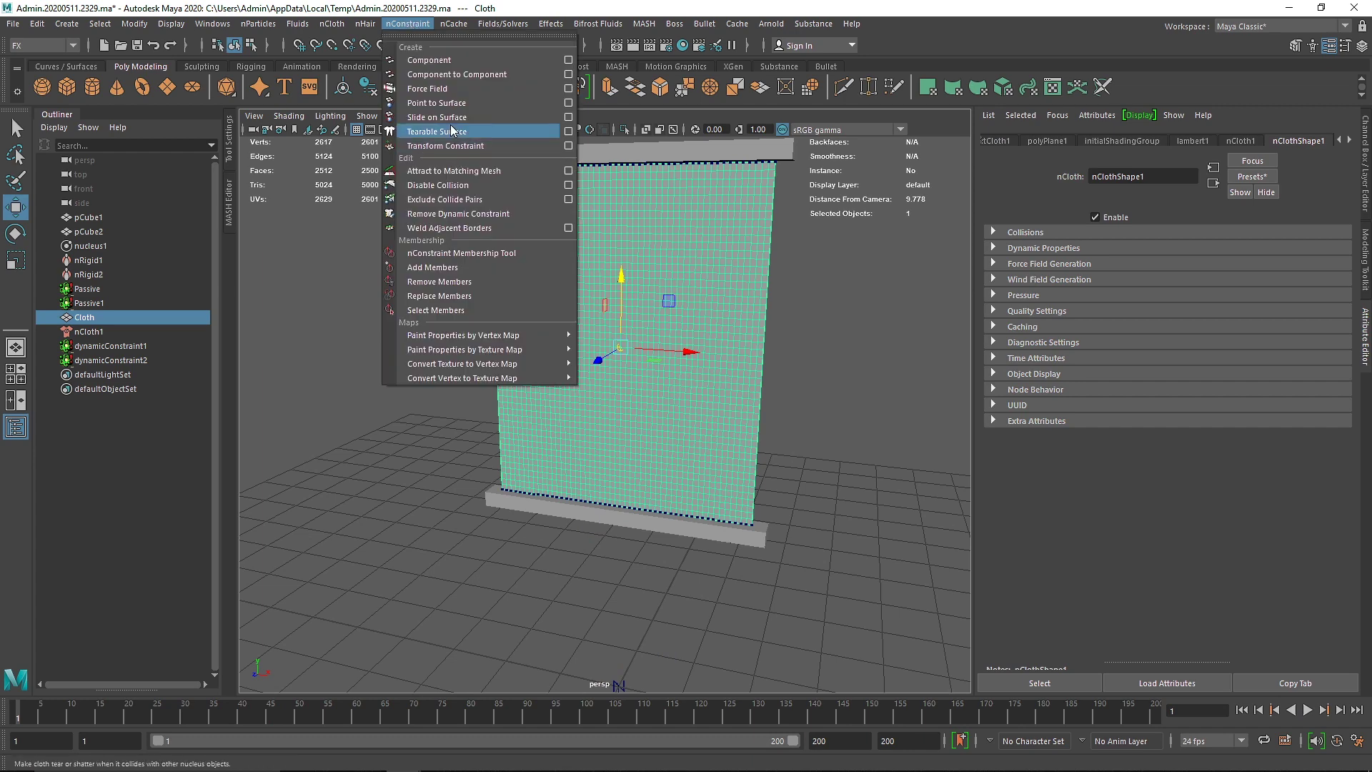
{"action": "left_click", "coordinate": [452, 131]}
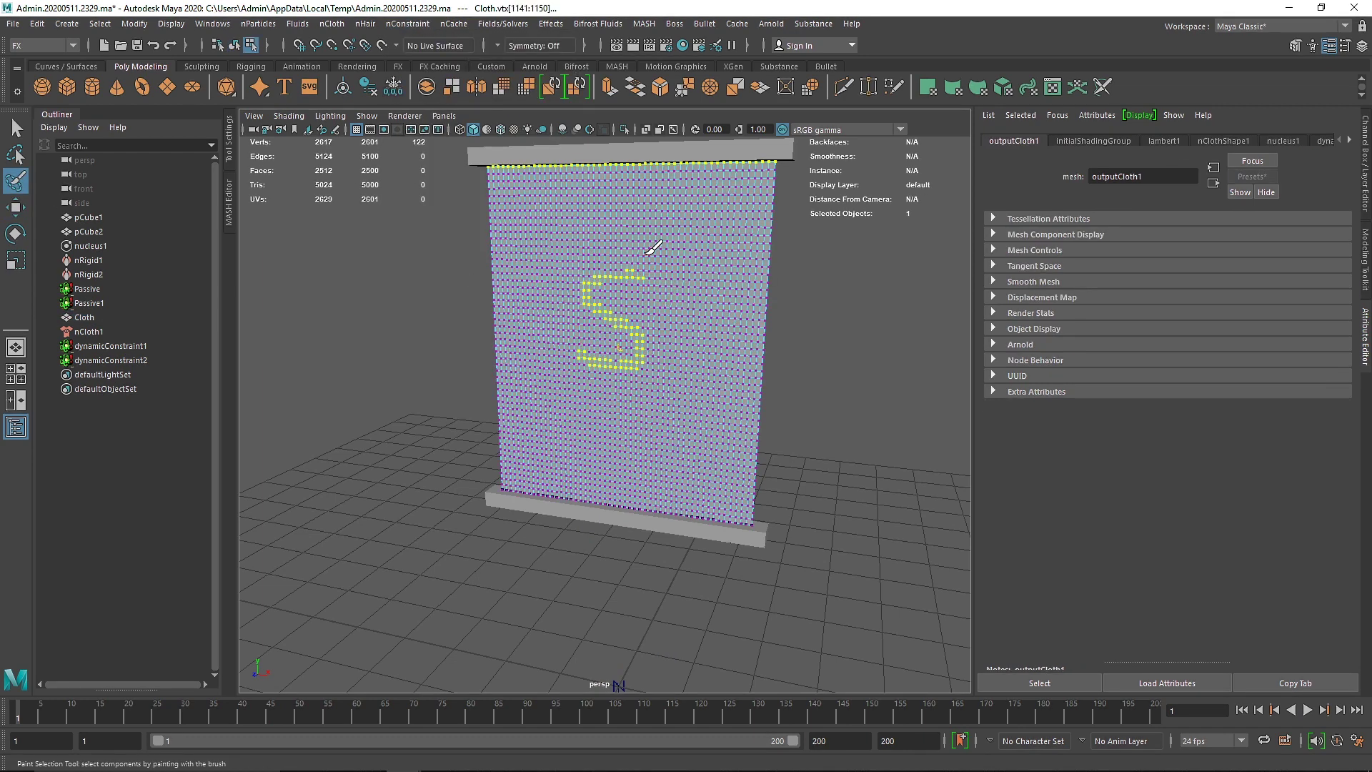
{"action": "key", "text": "q"}
{"action": "right_click_drag", "start_coordinate": [647, 239], "coordinate": [864, 196]}
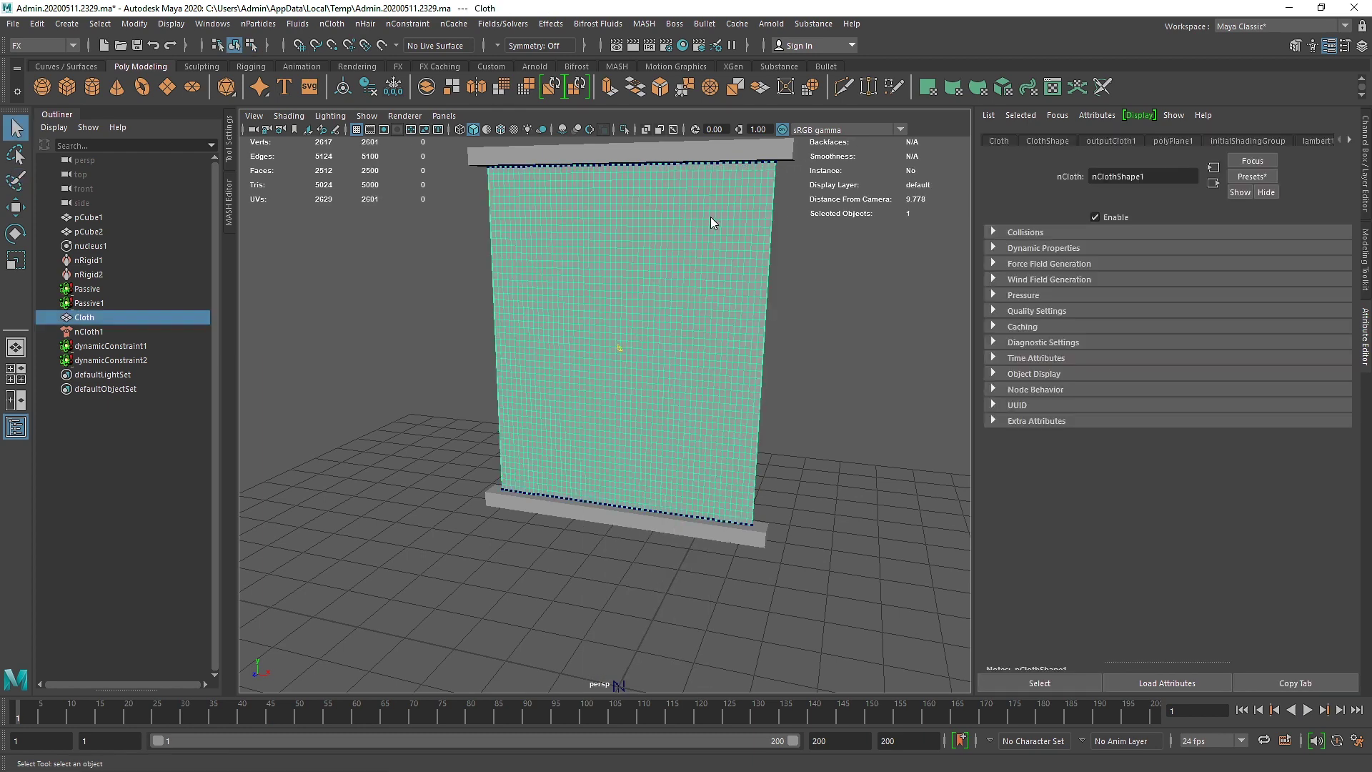
Paint-select irregular branching lines of vertices across the middle of the Cloth and make them a Tearable Surface.
{"action": "right_click_drag", "start_coordinate": [712, 221], "coordinate": [616, 252]}
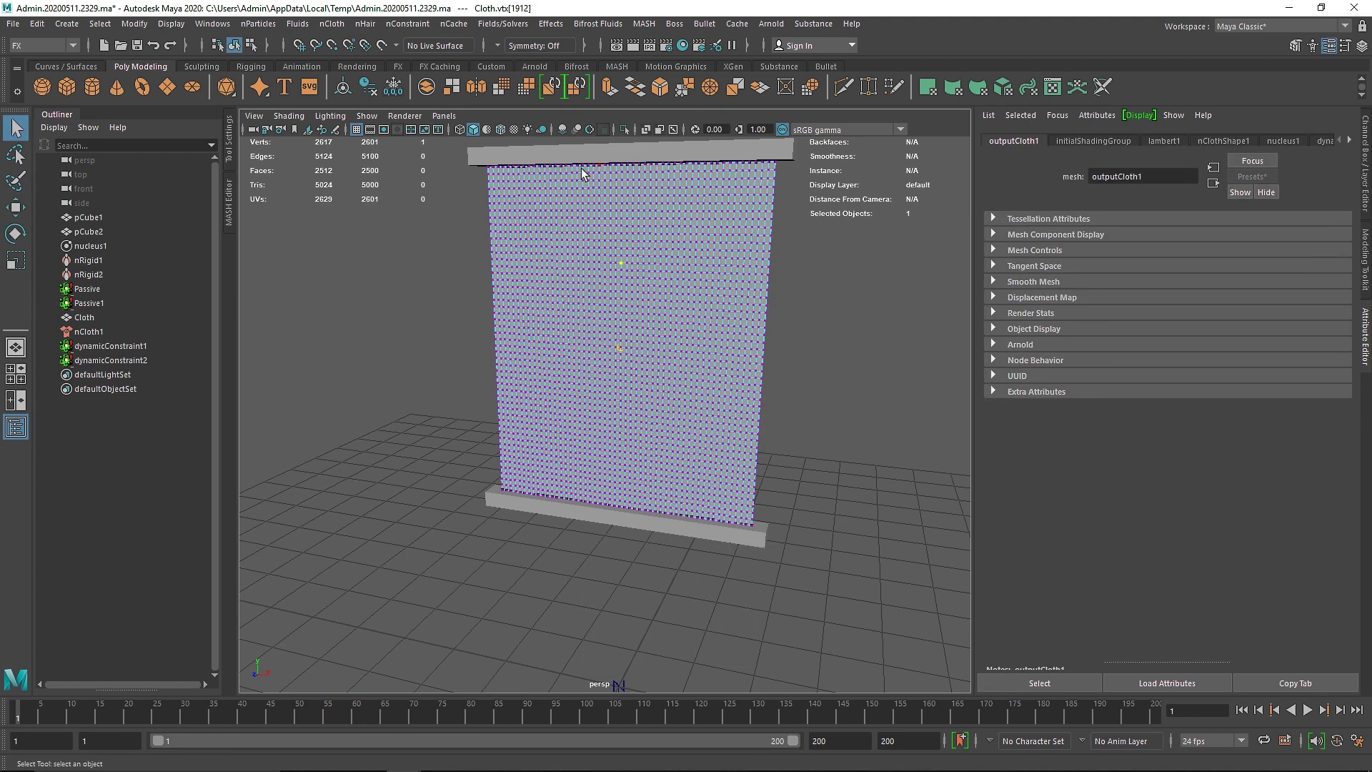
{"action": "left_click", "coordinate": [16, 180]}
{"action": "left_click_drag", "start_coordinate": [630, 256], "coordinate": [608, 290]}
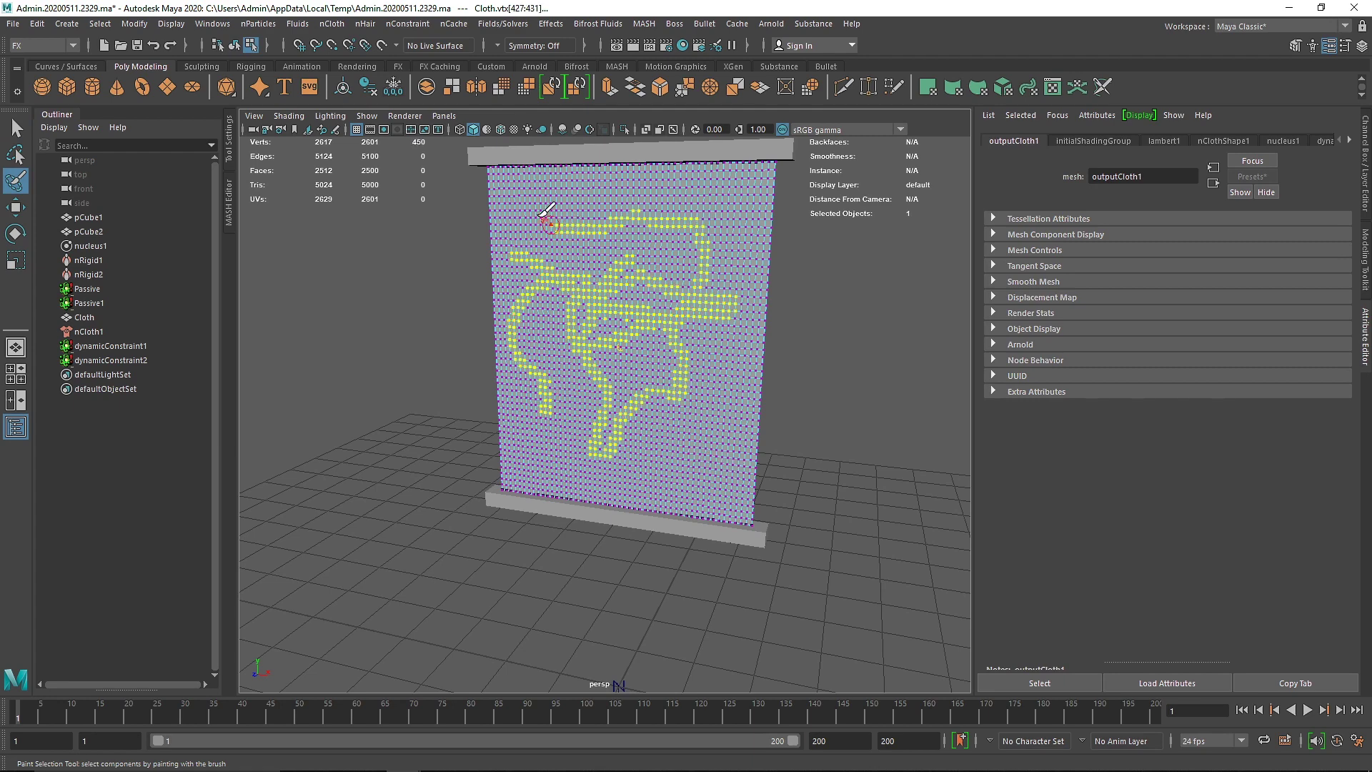
{"action": "left_click", "coordinate": [407, 23]}
{"action": "left_click", "coordinate": [441, 124]}
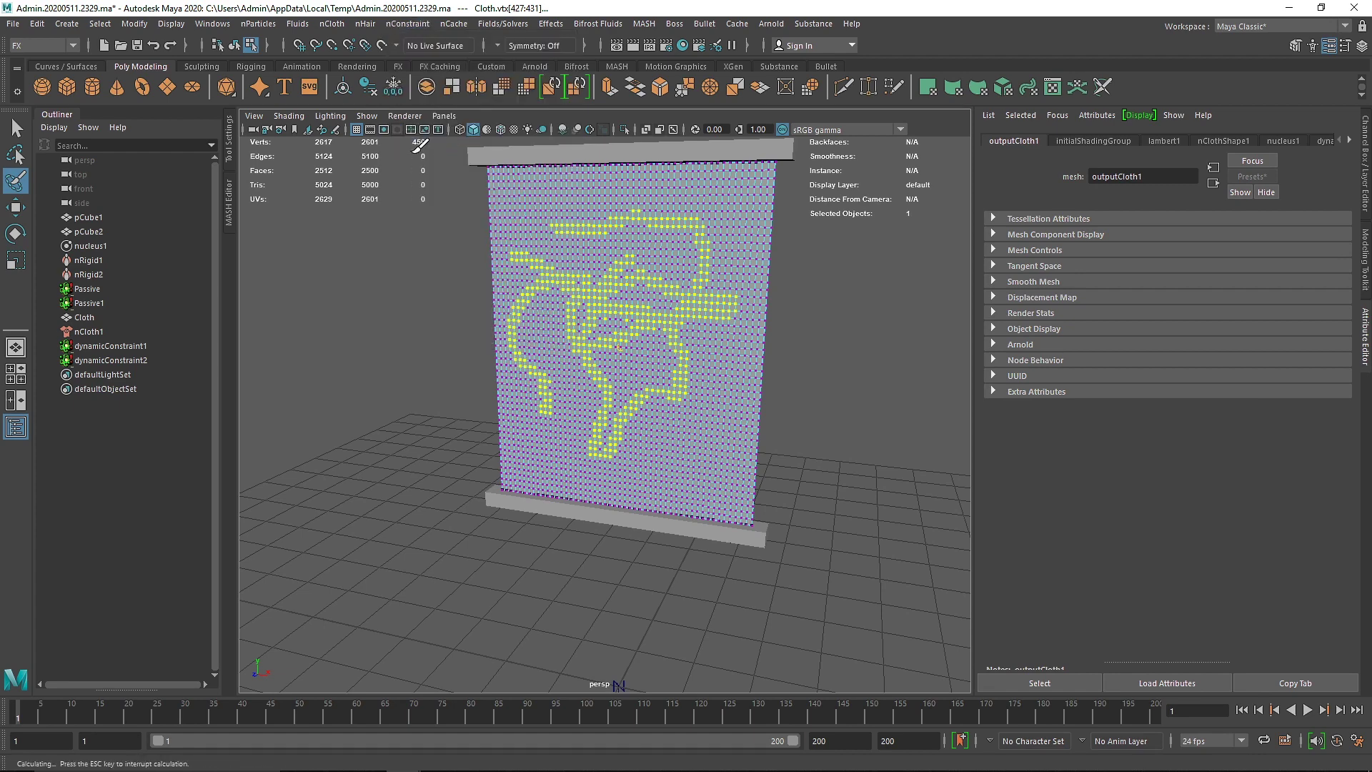
{"action": "key", "text": "q"}
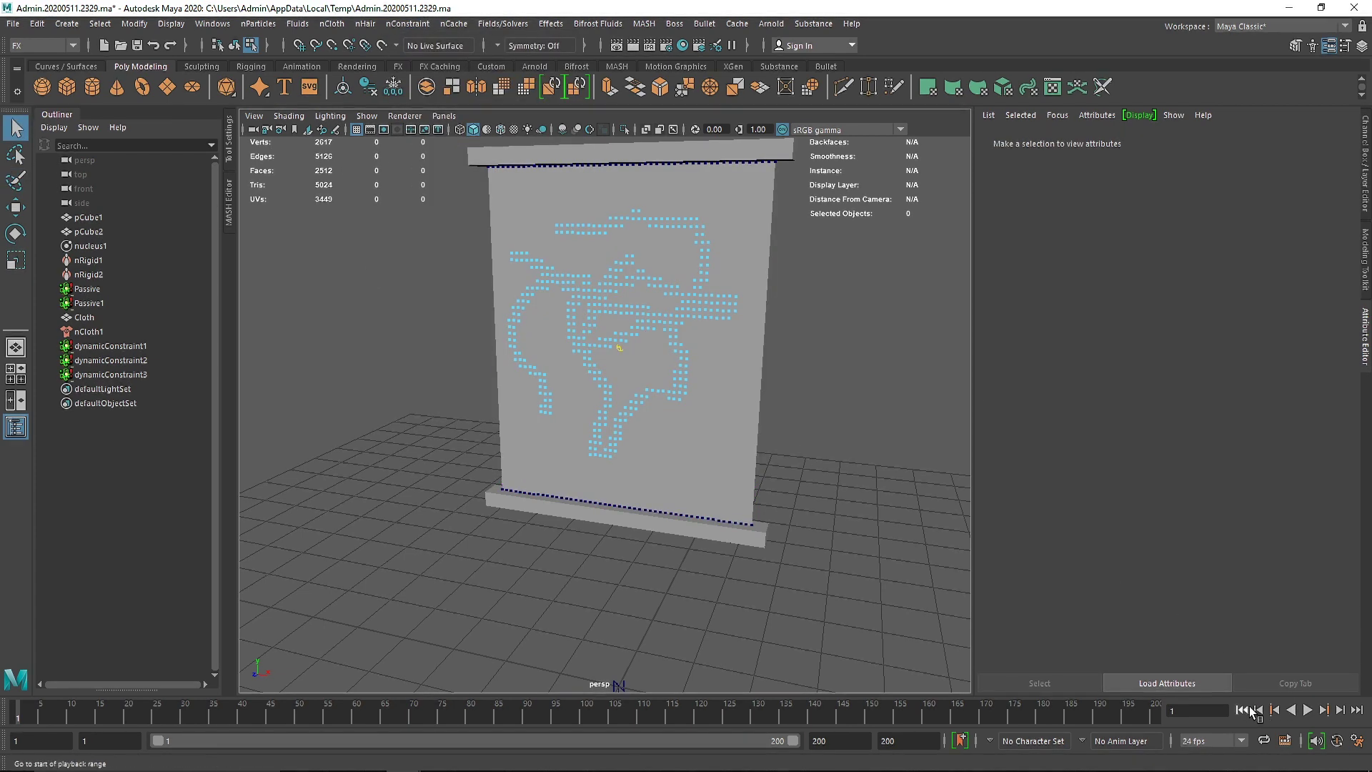
Play the simulation to examine how the cloth tears along the painted lines, stopping at frame 55.
{"action": "left_click", "coordinate": [1308, 710]}
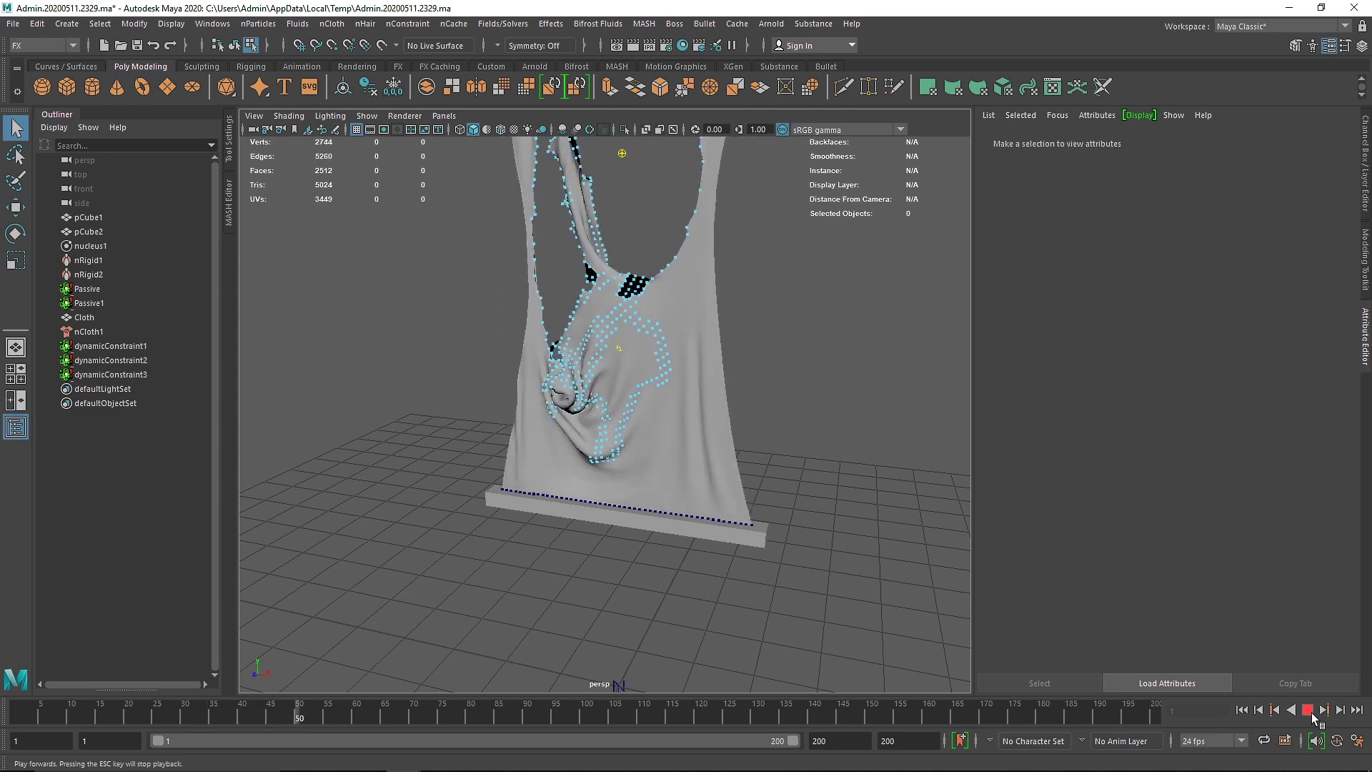
{"action": "left_click", "coordinate": [1309, 712]}
{"action": "scroll", "coordinate": [697, 371], "scroll_direction": "down", "scroll_amount": 4}
{"action": "middle_click_drag", "start_coordinate": [688, 349], "coordinate": [661, 422], "text": "alt"}
Return the torn cloth to object mode and display it with a smoothed mesh.
{"action": "right_click_drag", "start_coordinate": [625, 405], "coordinate": [790, 298]}
{"action": "left_click", "coordinate": [790, 298]}
{"action": "left_click", "coordinate": [651, 263]}
{"action": "left_click", "coordinate": [749, 282]}
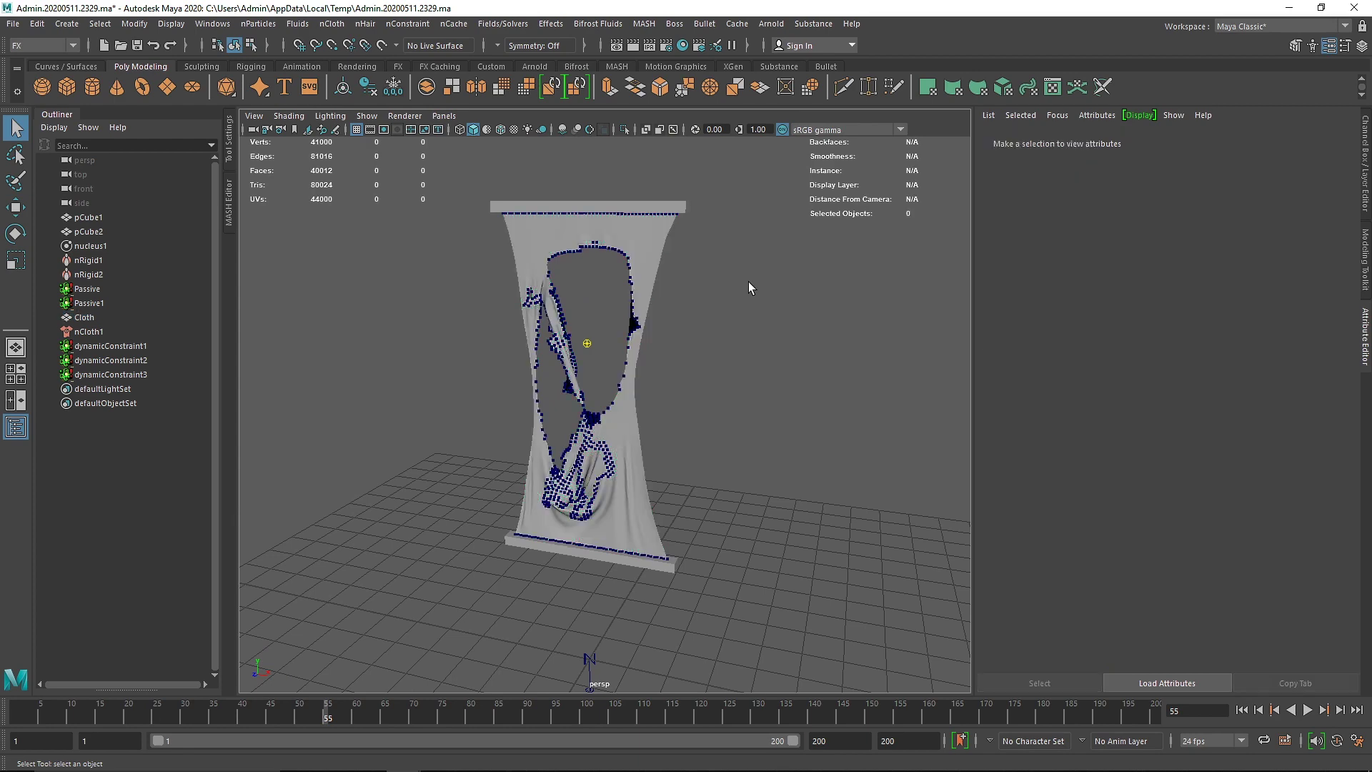
Turn off the connection display of the tearable surface constraint, dynamicConstraint3, and collapse the Outliner.
{"action": "left_click", "coordinate": [89, 374]}
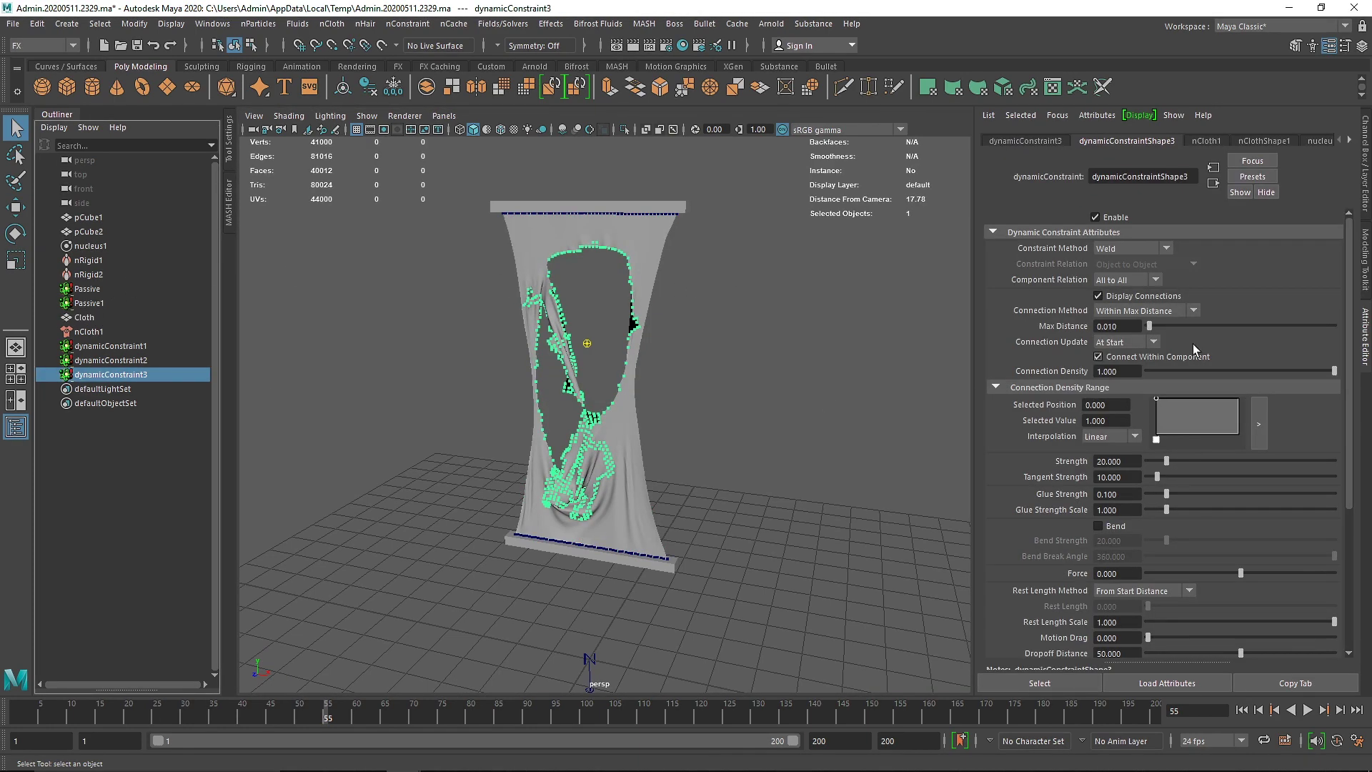
{"action": "left_click", "coordinate": [1136, 293]}
{"action": "left_click", "coordinate": [833, 321]}
{"action": "left_click", "coordinate": [61, 114]}
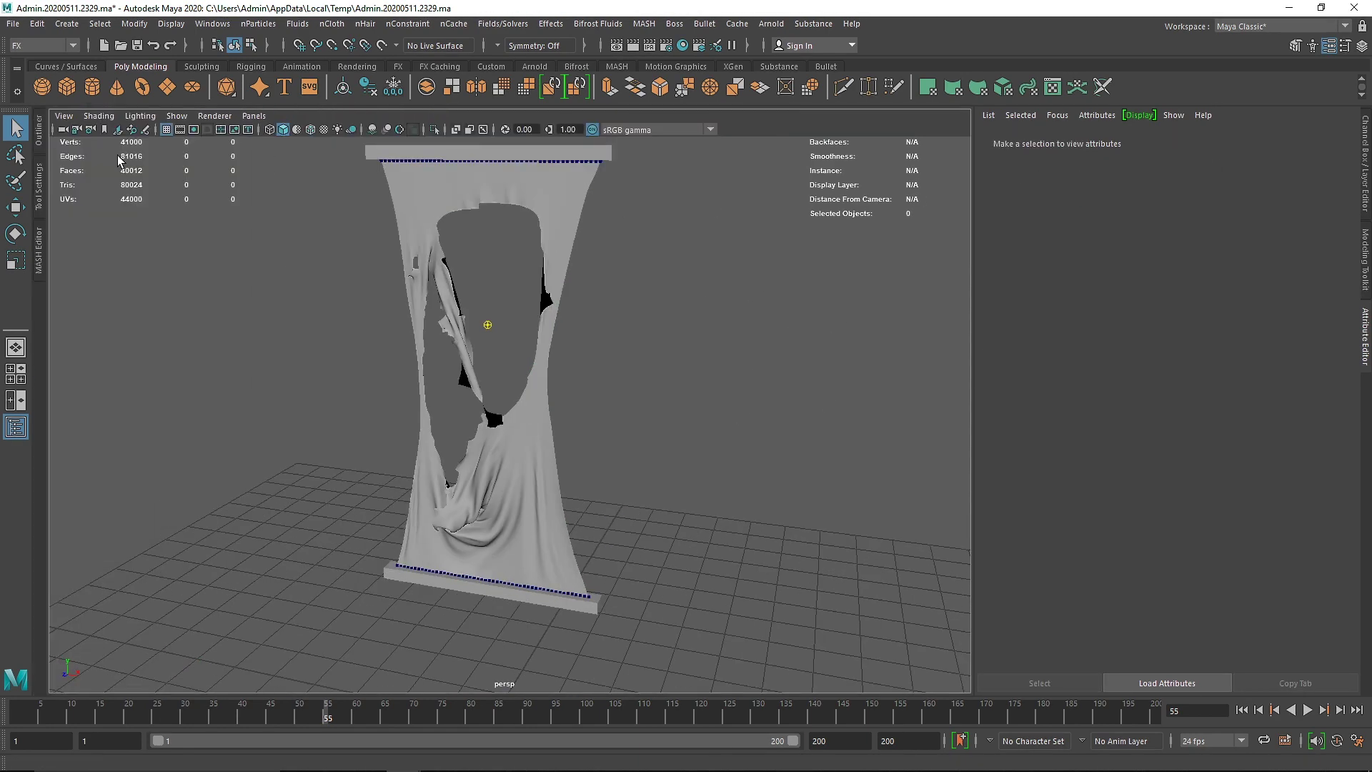
Examine the torn cloth from several angles and look up the option to create a new nObject cache for it.
{"action": "left_click_drag", "start_coordinate": [400, 293], "coordinate": [492, 295], "text": "alt"}
{"action": "right_click_drag", "start_coordinate": [491, 294], "coordinate": [494, 402], "text": "alt"}
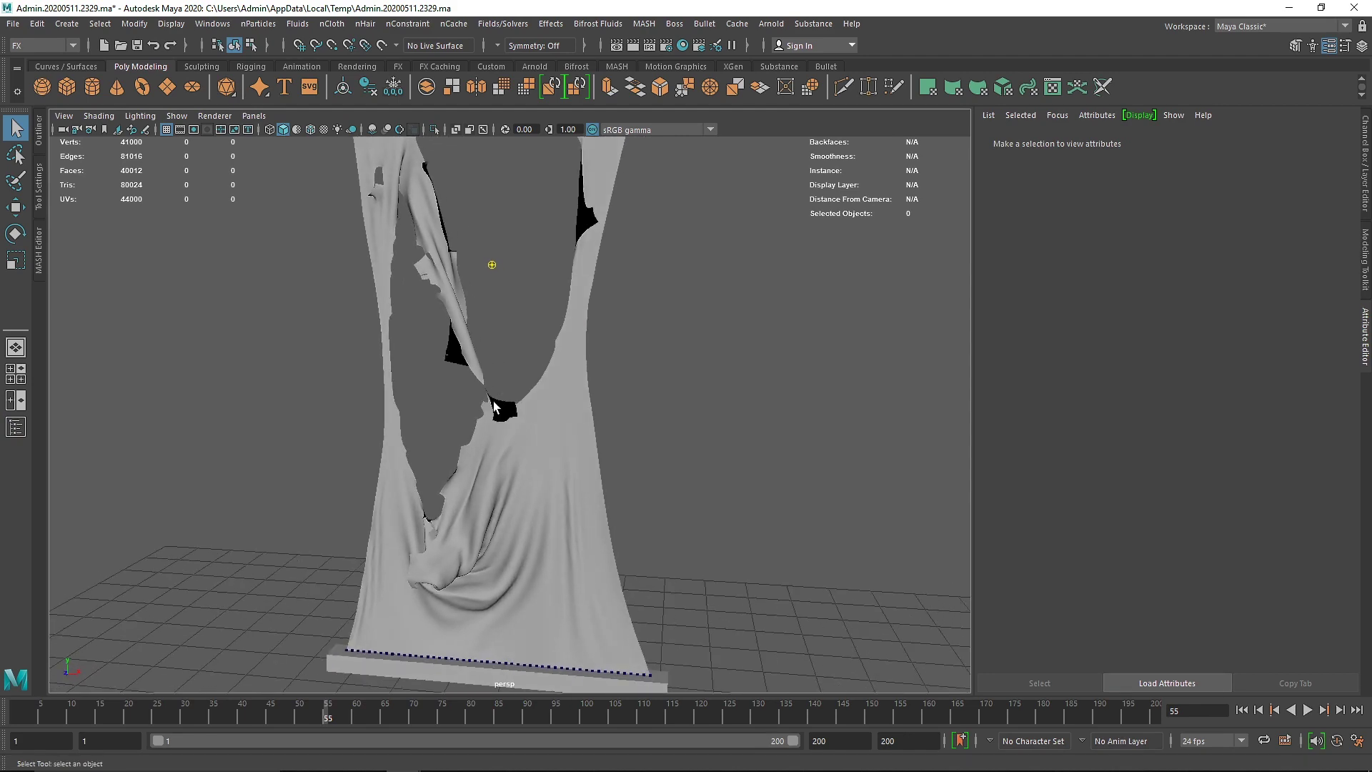
{"action": "left_click_drag", "start_coordinate": [493, 401], "coordinate": [556, 409], "text": "alt"}
{"action": "left_click", "coordinate": [559, 452]}
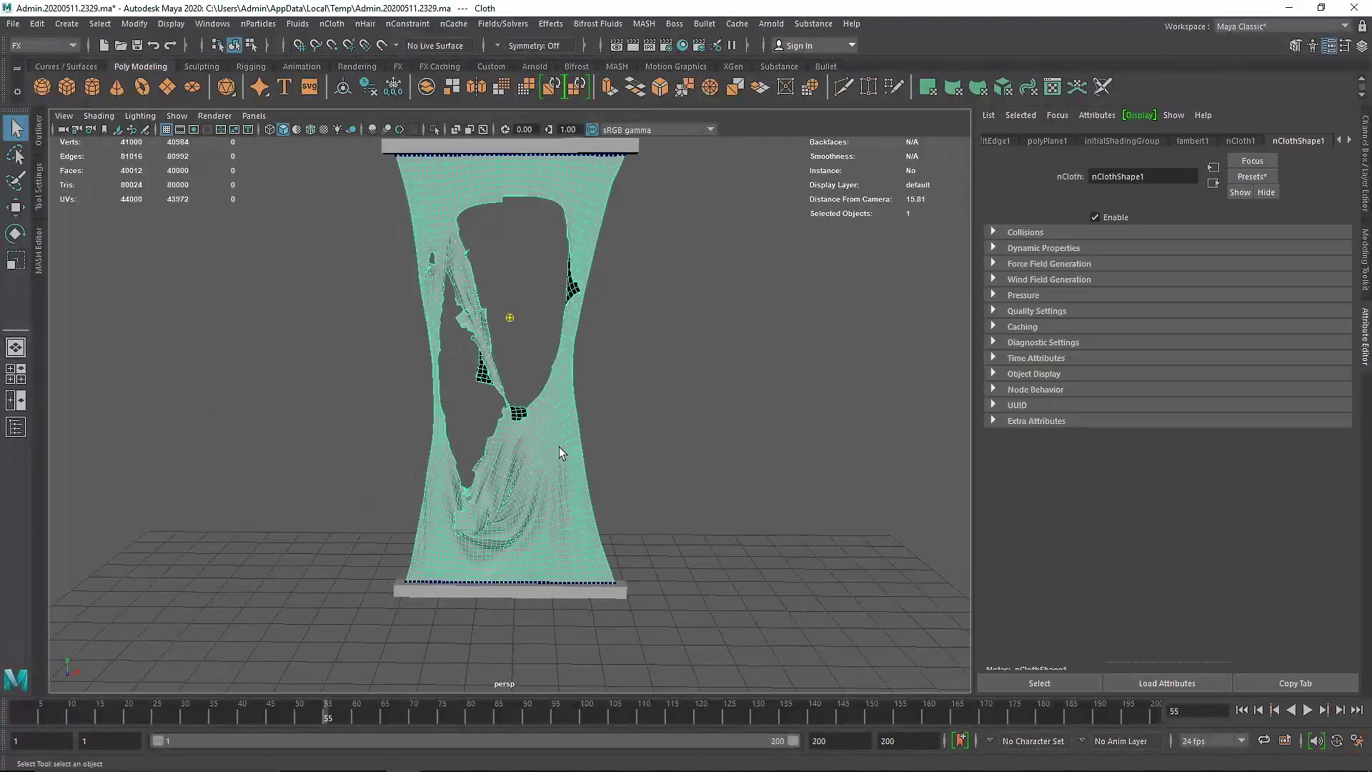
{"action": "left_click", "coordinate": [456, 23]}
{"action": "mouse_move", "coordinate": [495, 60]}
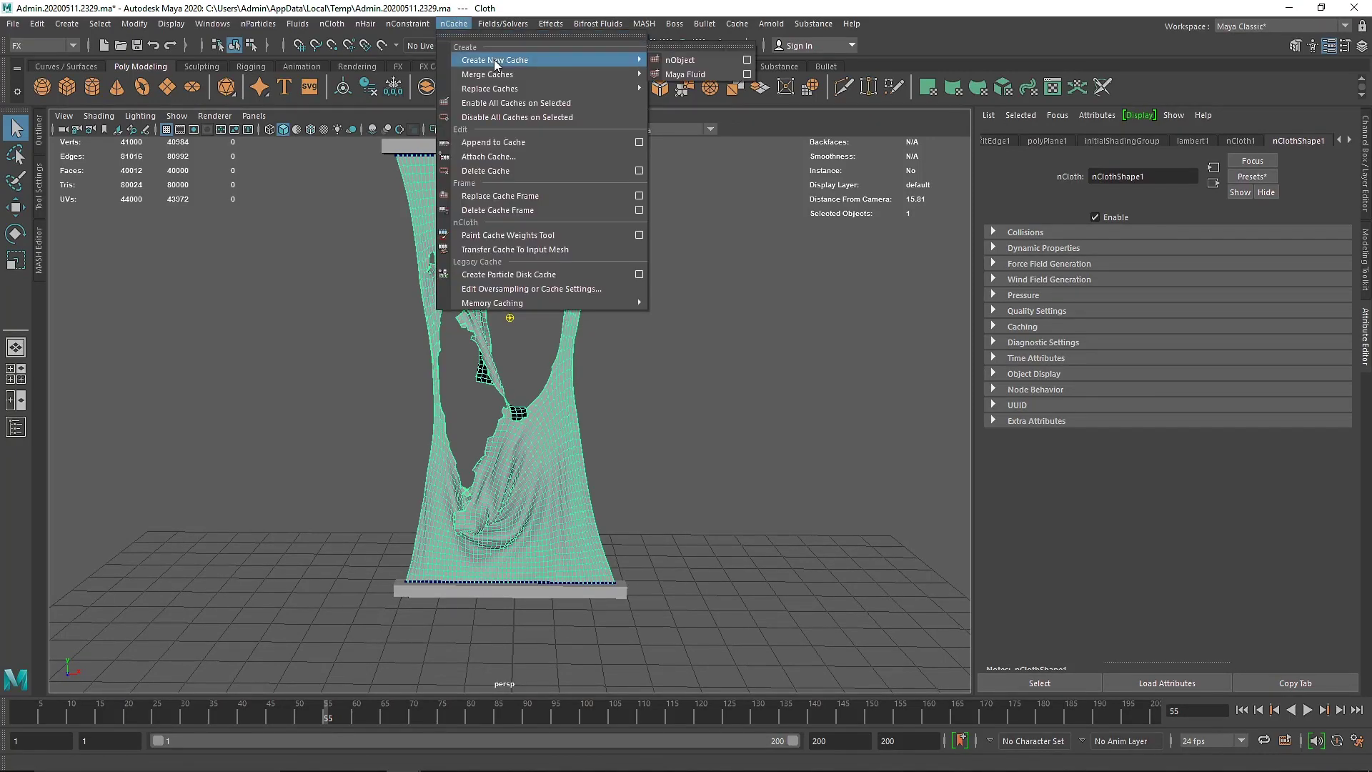
{"action": "left_click", "coordinate": [715, 416]}
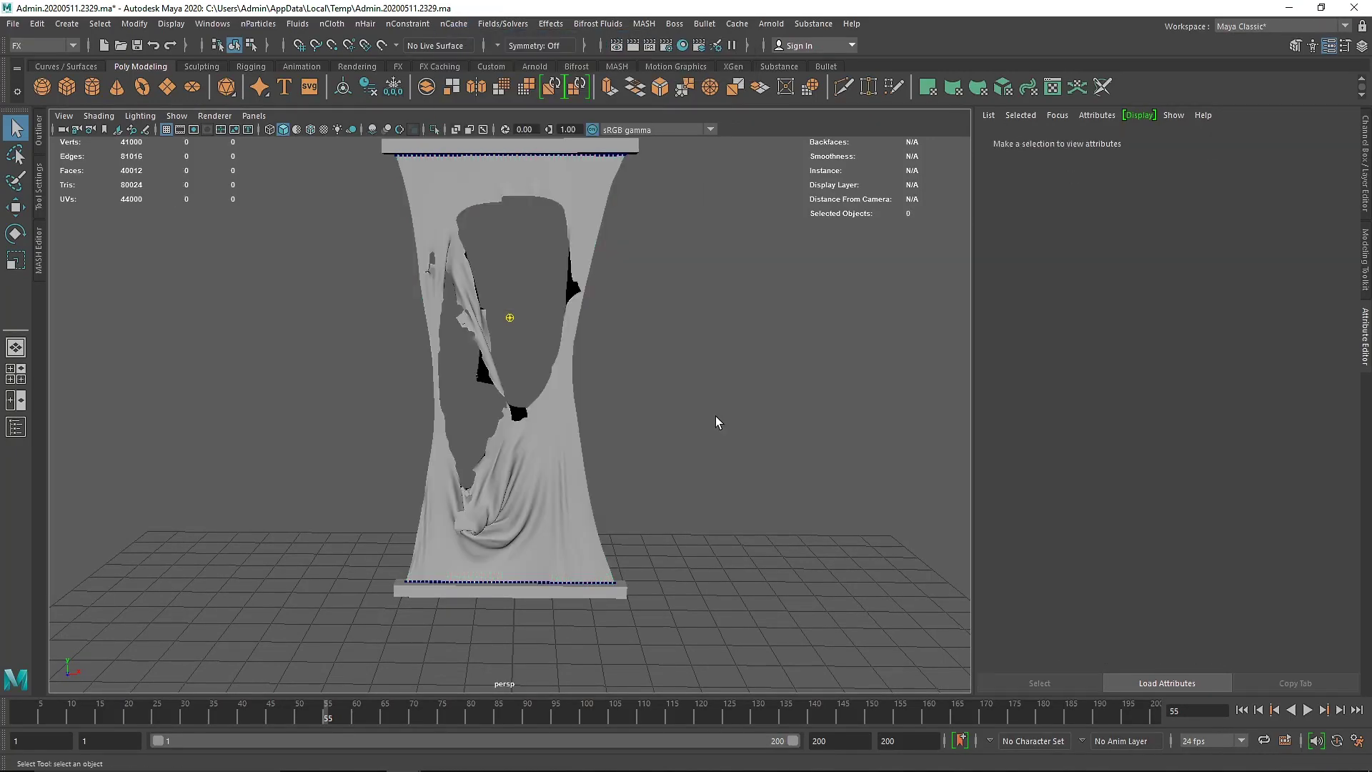
{"action": "mouse_move", "coordinate": [518, 456]}
{"action": "left_mouse_down", "text": "alt"}
{"action": "mouse_move", "coordinate": [504, 461]}
{"action": "mouse_move", "coordinate": [572, 471]}
{"action": "mouse_move", "coordinate": [437, 488]}
{"action": "mouse_move", "coordinate": [508, 469]}
{"action": "left_mouse_up", "text": "alt"}
{"action": "right_click_drag", "start_coordinate": [508, 469], "coordinate": [441, 337], "text": "alt"}
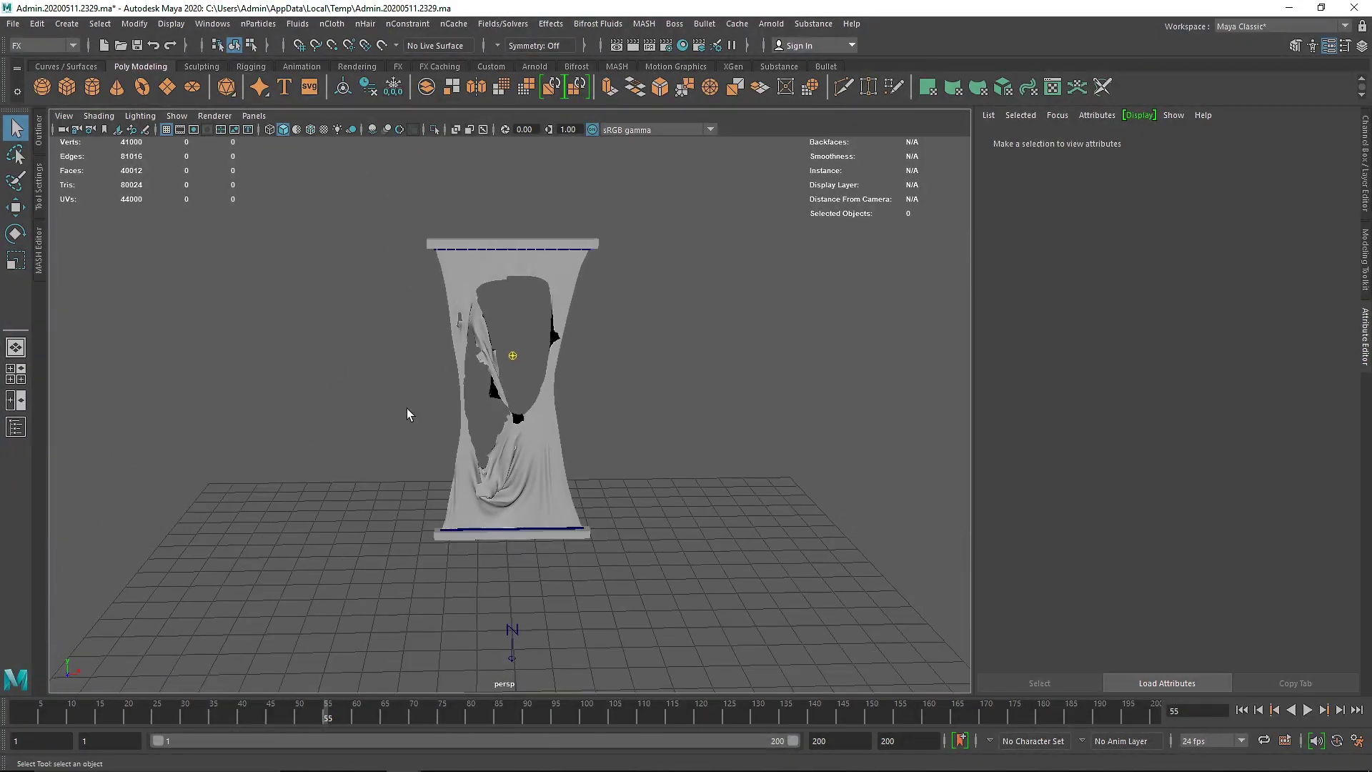
Start a new empty scene in place of the torn-cloth scene.
{"action": "left_click", "coordinate": [14, 24]}
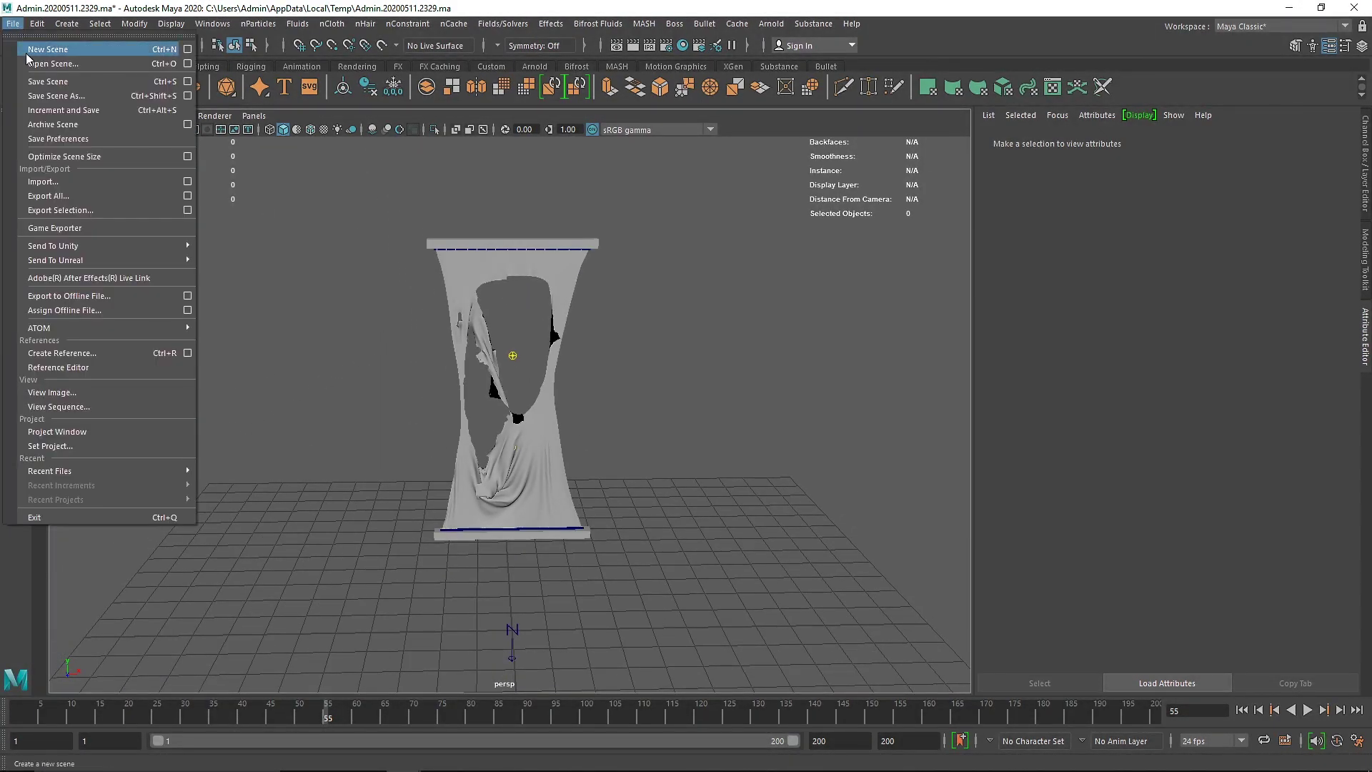
{"action": "left_click", "coordinate": [40, 47]}
{"action": "left_click", "coordinate": [684, 396]}
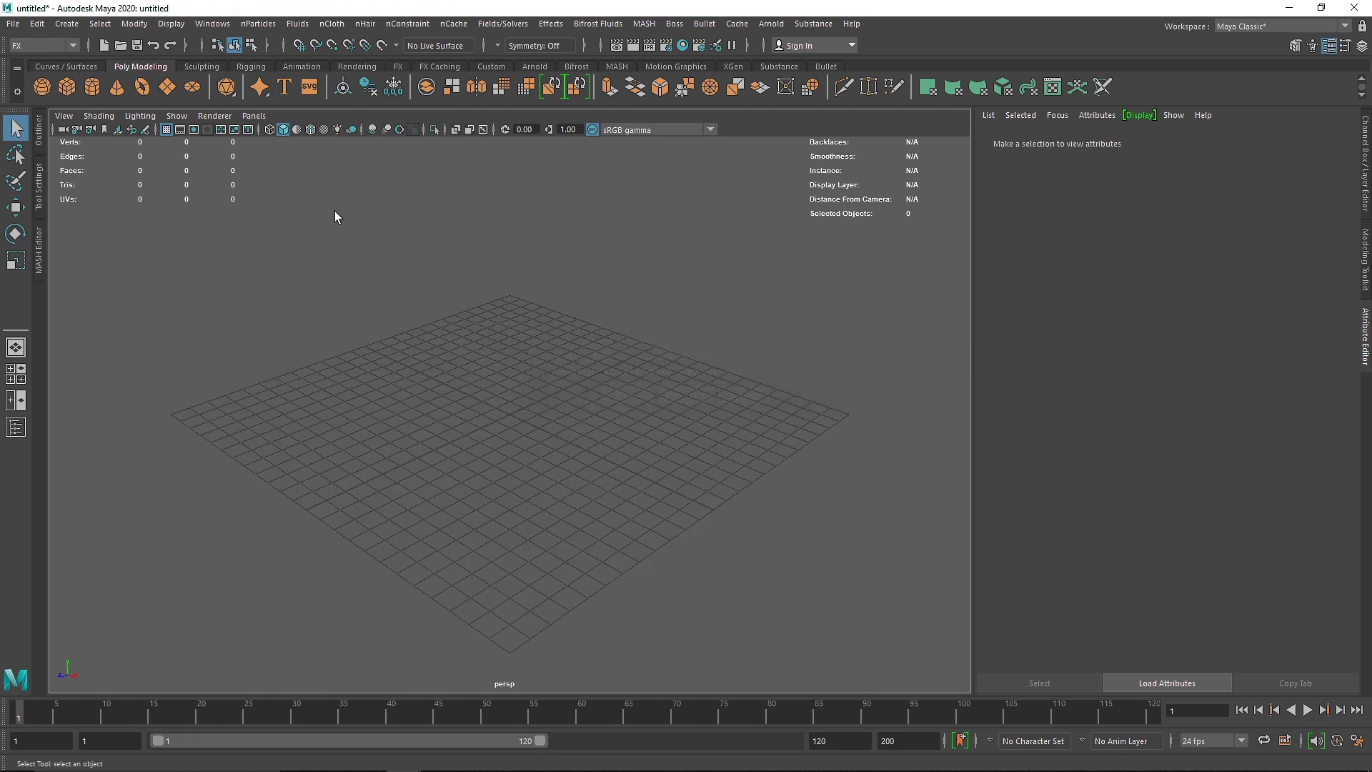
Create a polygon sphere, raise it above the grid and scale it up uniformly.
{"action": "left_click", "coordinate": [48, 81]}
{"action": "left_click_drag", "start_coordinate": [525, 371], "coordinate": [611, 375], "text": "alt"}
{"action": "key", "text": "w"}
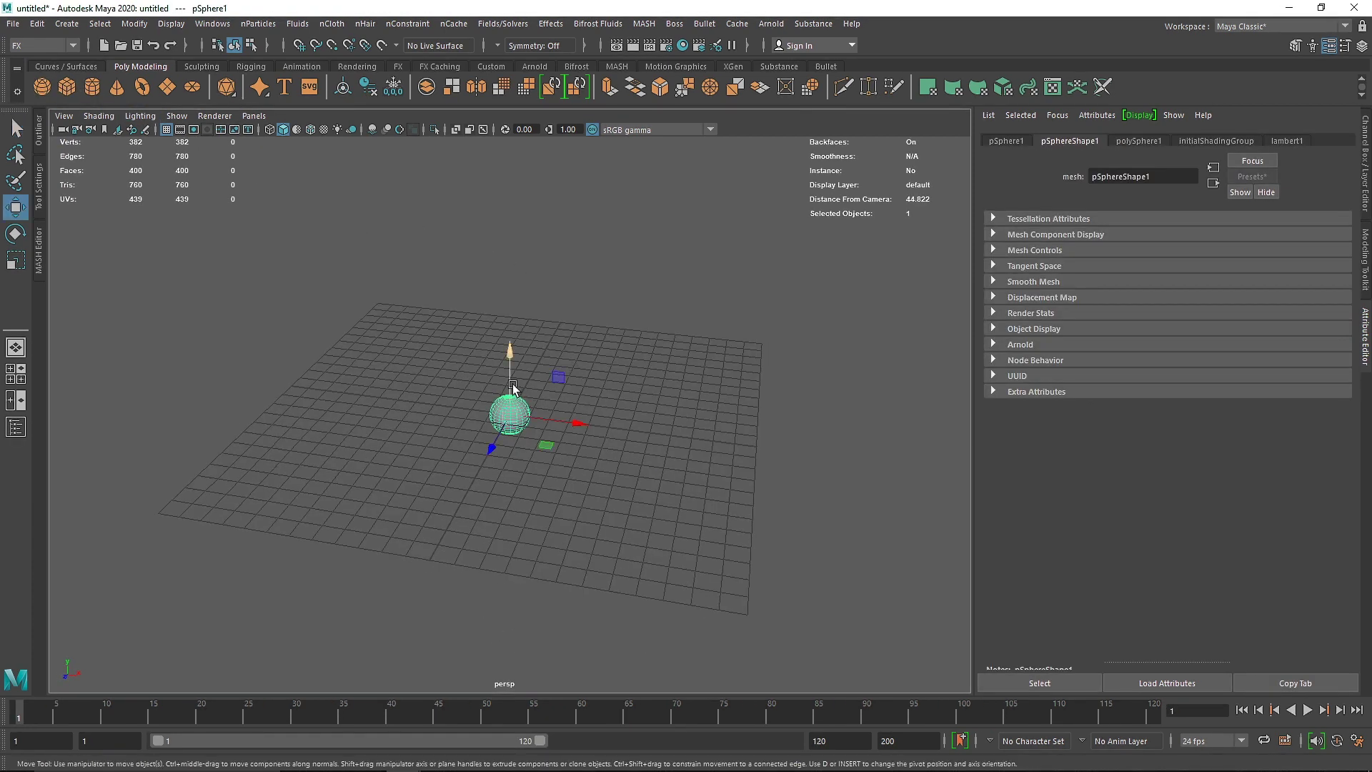
{"action": "left_click", "coordinate": [512, 363]}
{"action": "left_click", "coordinate": [509, 401]}
{"action": "left_click_drag", "start_coordinate": [508, 378], "coordinate": [573, 337]}
{"action": "key", "text": "r"}
{"action": "scroll", "coordinate": [545, 270], "scroll_direction": "up", "scroll_amount": 4}
{"action": "middle_click_drag", "start_coordinate": [546, 269], "coordinate": [535, 416], "text": "alt"}
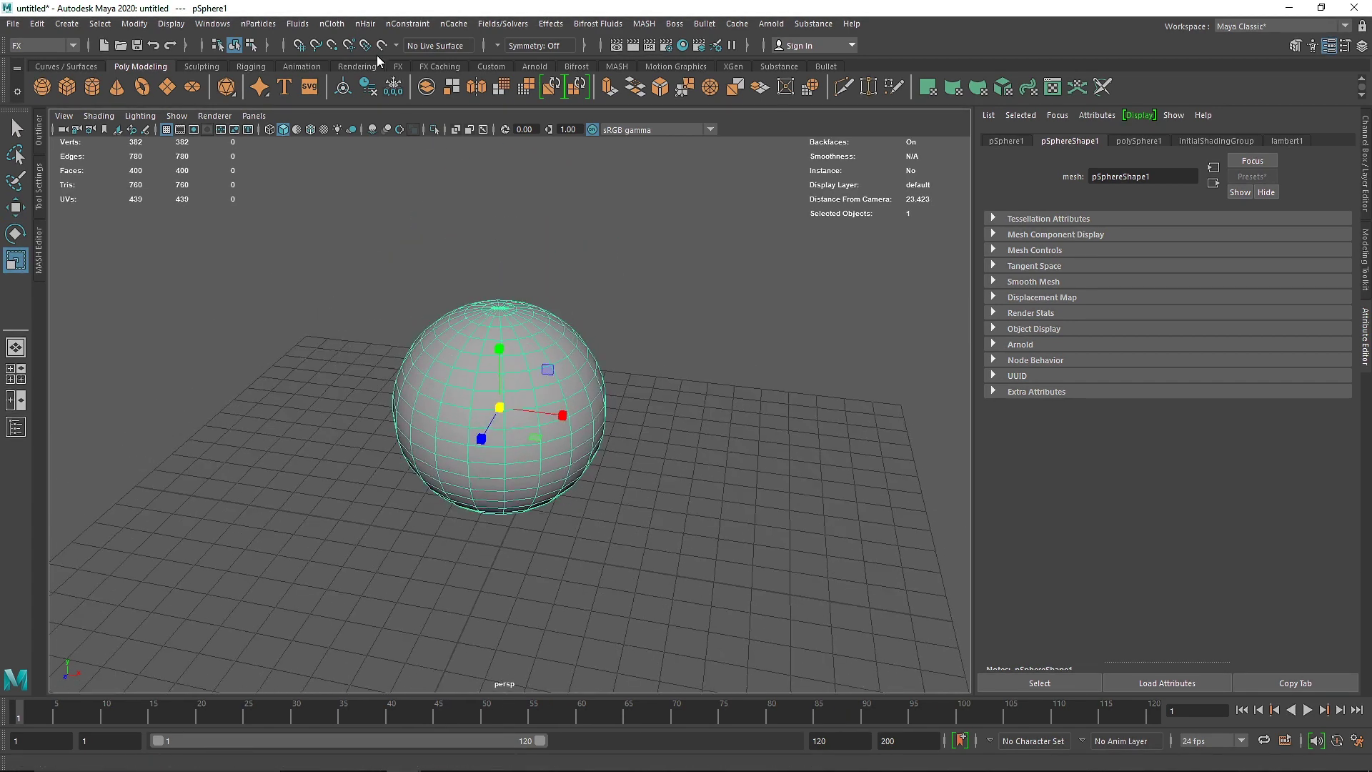
Convert the sphere to nCloth and set its axis and height subdivisions to 40 each.
{"action": "left_click", "coordinate": [345, 22]}
{"action": "left_click", "coordinate": [378, 74]}
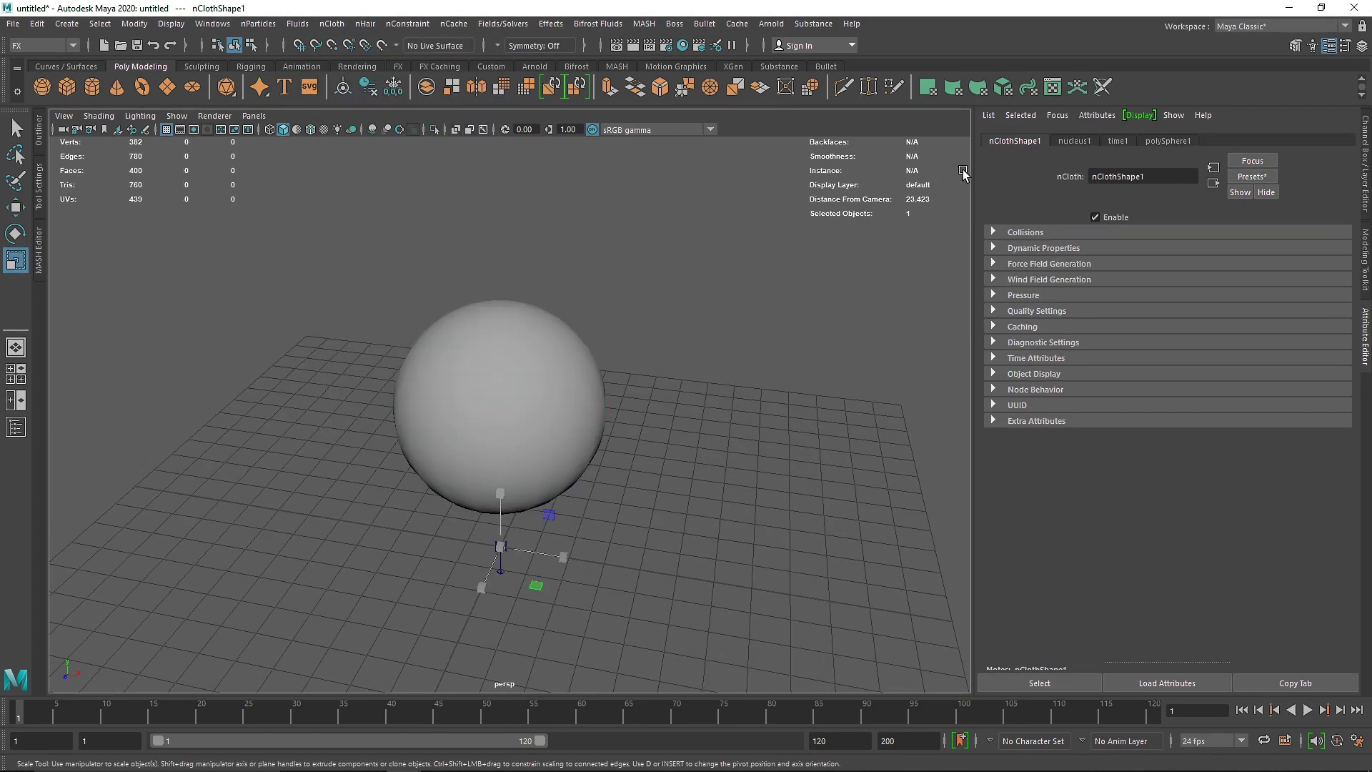
{"action": "left_click", "coordinate": [1162, 141]}
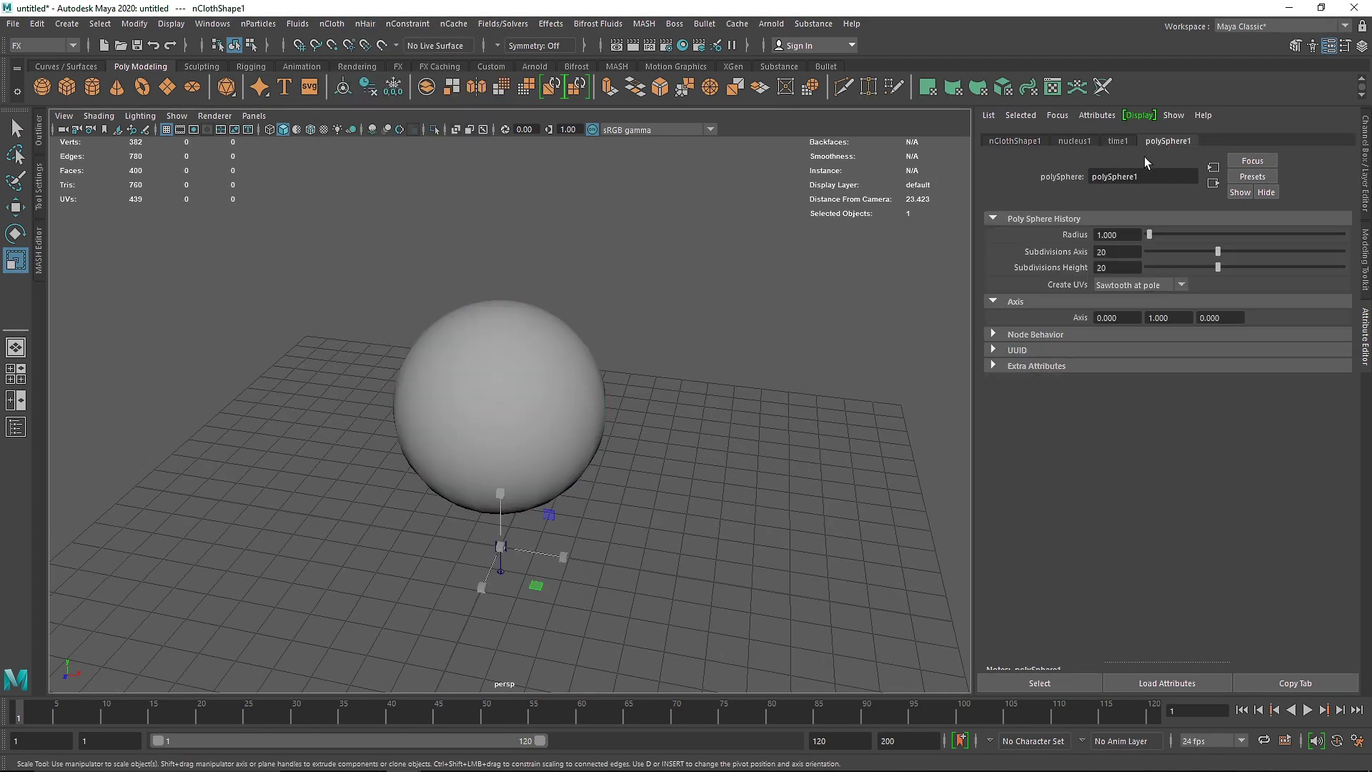
{"action": "type", "text": "4"}
{"action": "left_click", "coordinate": [1119, 267]}
{"action": "type", "text": "0"}
{"action": "key", "text": "Tab"}
{"action": "type", "text": "40"}
{"action": "left_click", "coordinate": [804, 331]}
Extend the playback range to frame 200, test-play the cloth sphere and return to the first frame.
{"action": "left_click", "coordinate": [533, 370]}
{"action": "left_click", "coordinate": [1308, 713]}
{"action": "left_click_drag", "start_coordinate": [541, 741], "coordinate": [793, 741]}
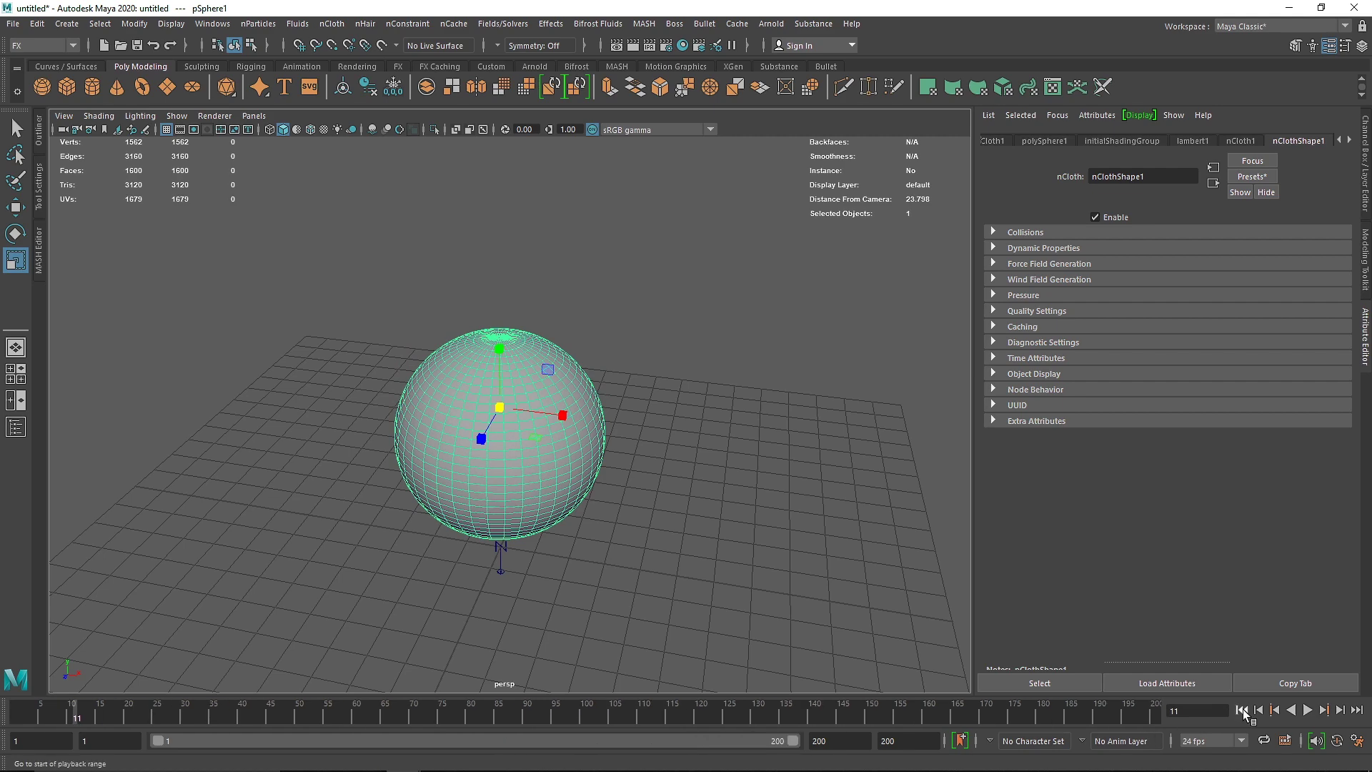
{"action": "left_click", "coordinate": [1244, 712]}
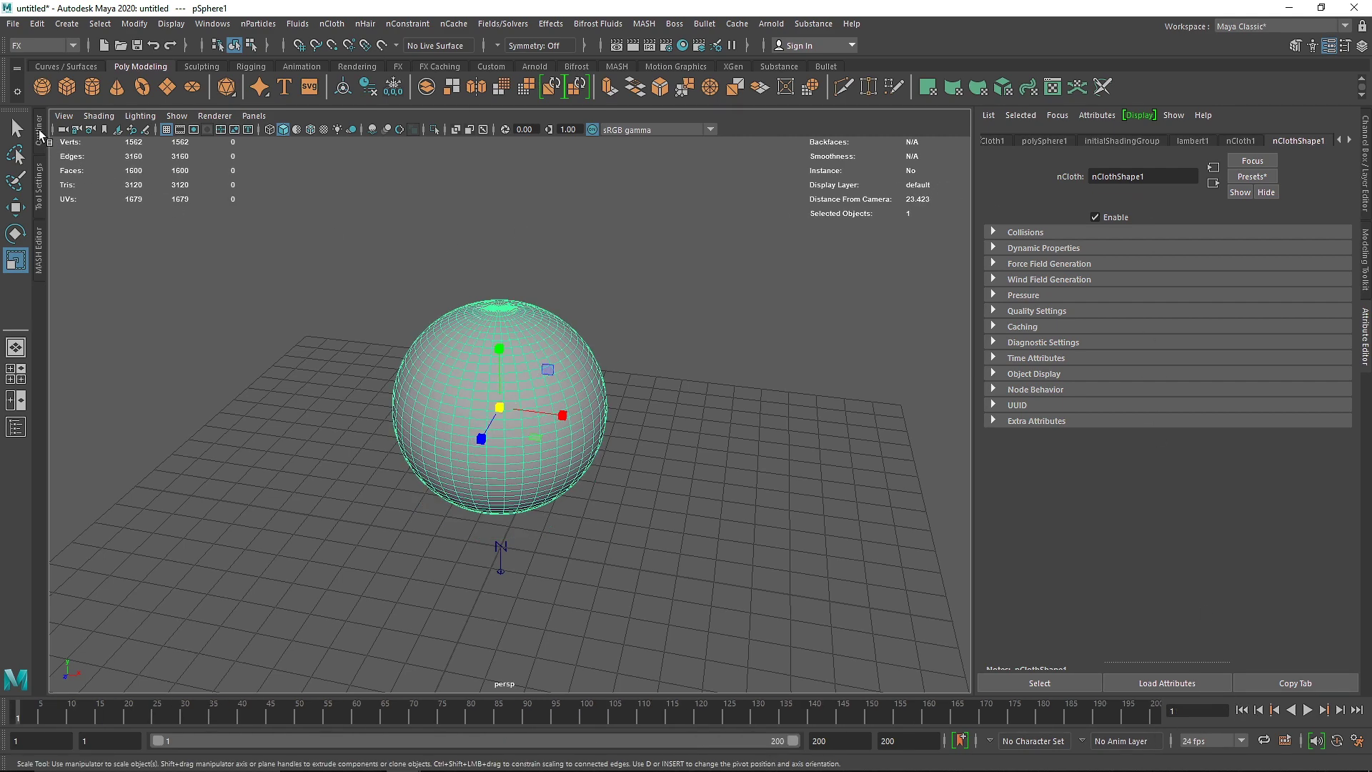
Set the gravity of nucleus1 to 0 and test-play the cloth sphere from the start.
{"action": "left_click", "coordinate": [16, 427]}
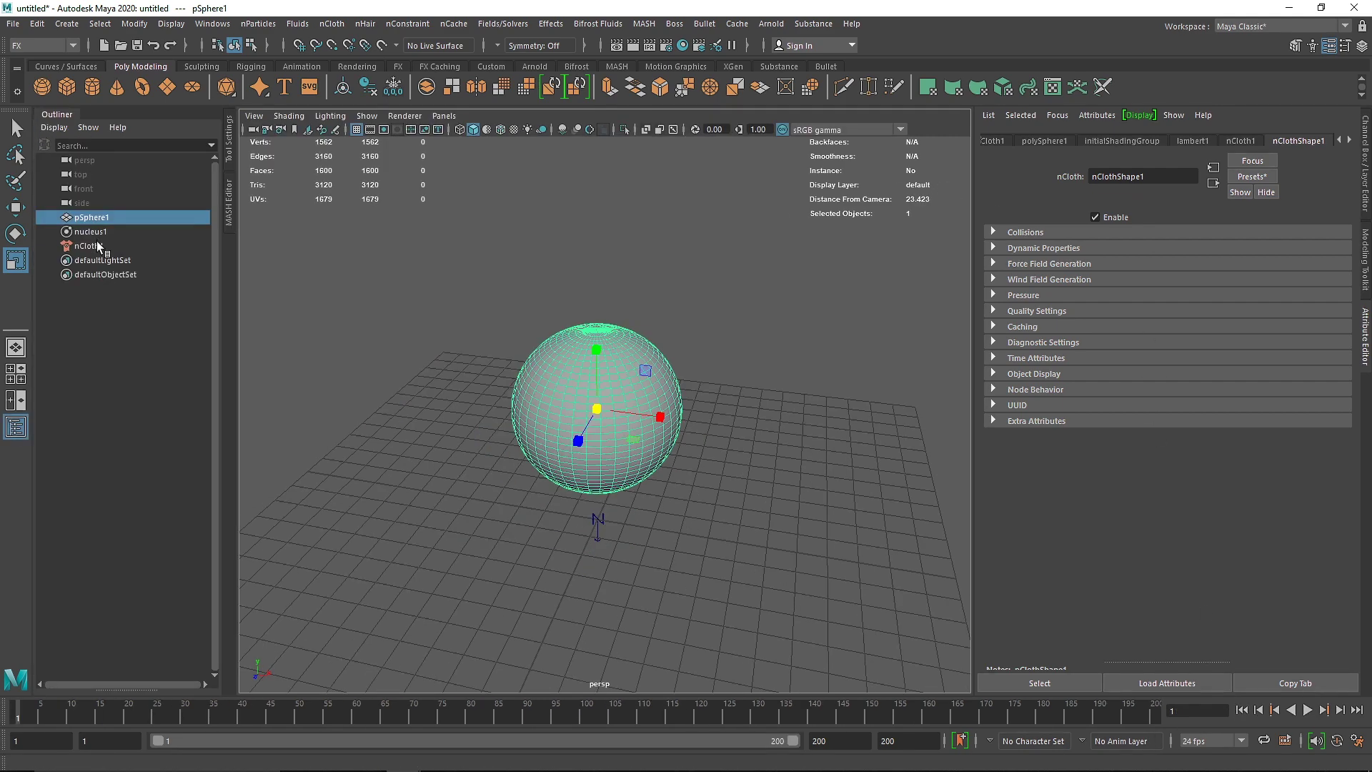
{"action": "left_click", "coordinate": [100, 232]}
{"action": "double_click", "coordinate": [1116, 389]}
{"action": "type", "text": "0"}
{"action": "key", "text": "Return"}
{"action": "left_click", "coordinate": [1307, 710]}
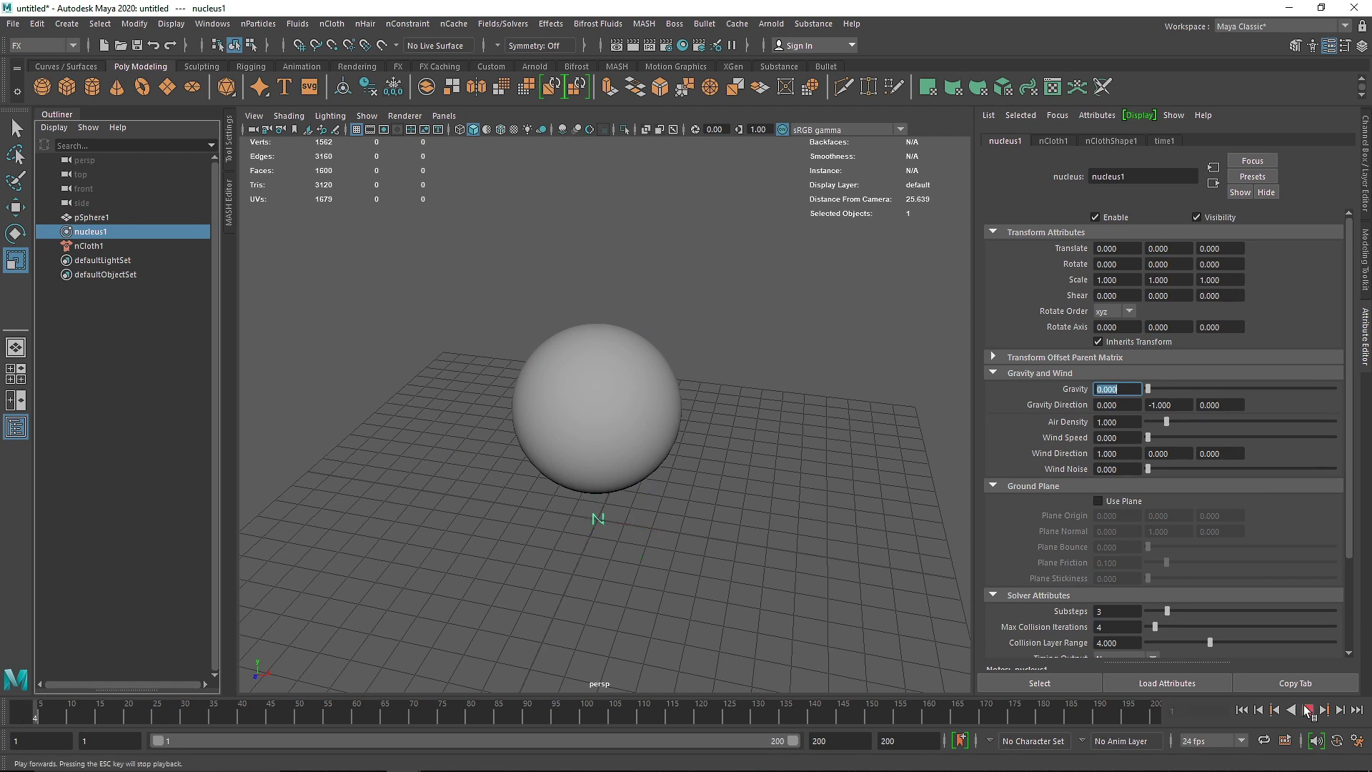
{"action": "left_click", "coordinate": [1307, 710]}
{"action": "left_click", "coordinate": [1242, 710]}
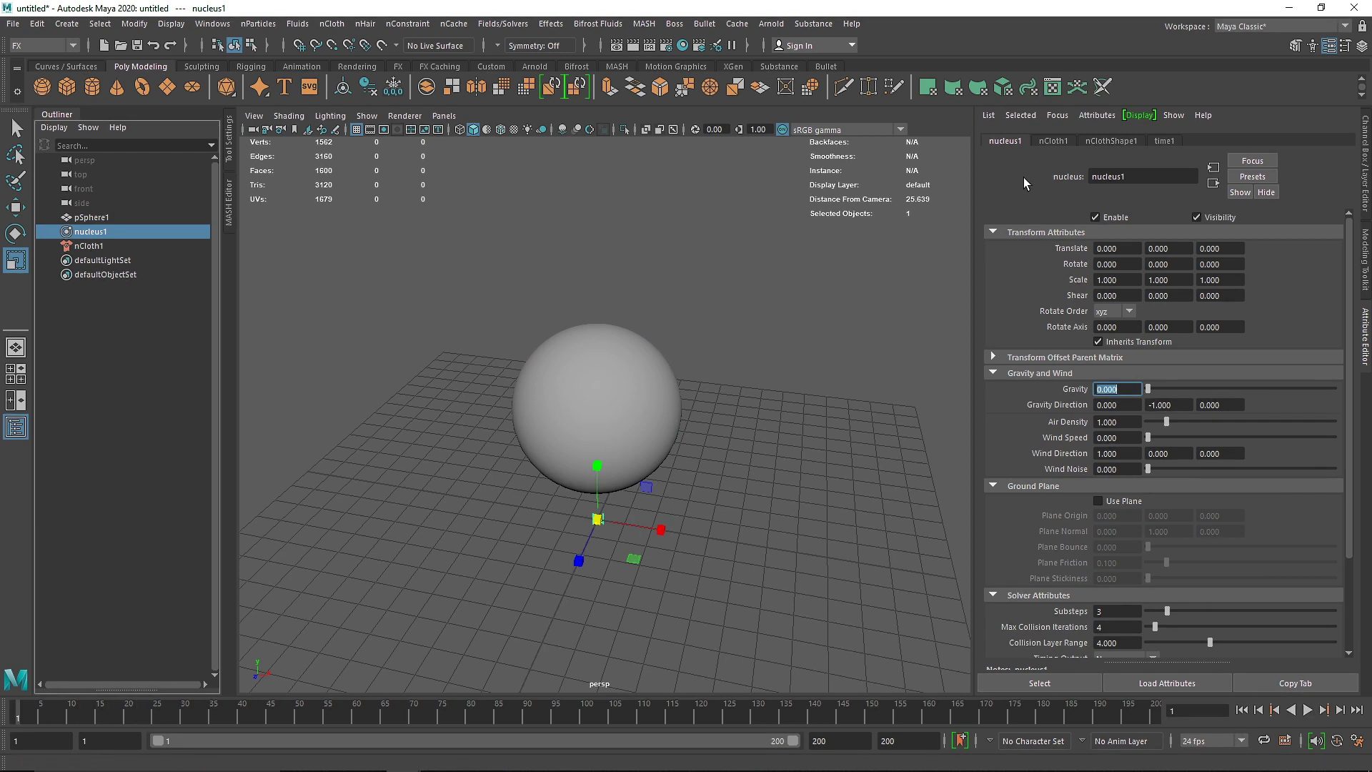
{"action": "left_click", "coordinate": [1051, 141]}
{"action": "left_click", "coordinate": [641, 392]}
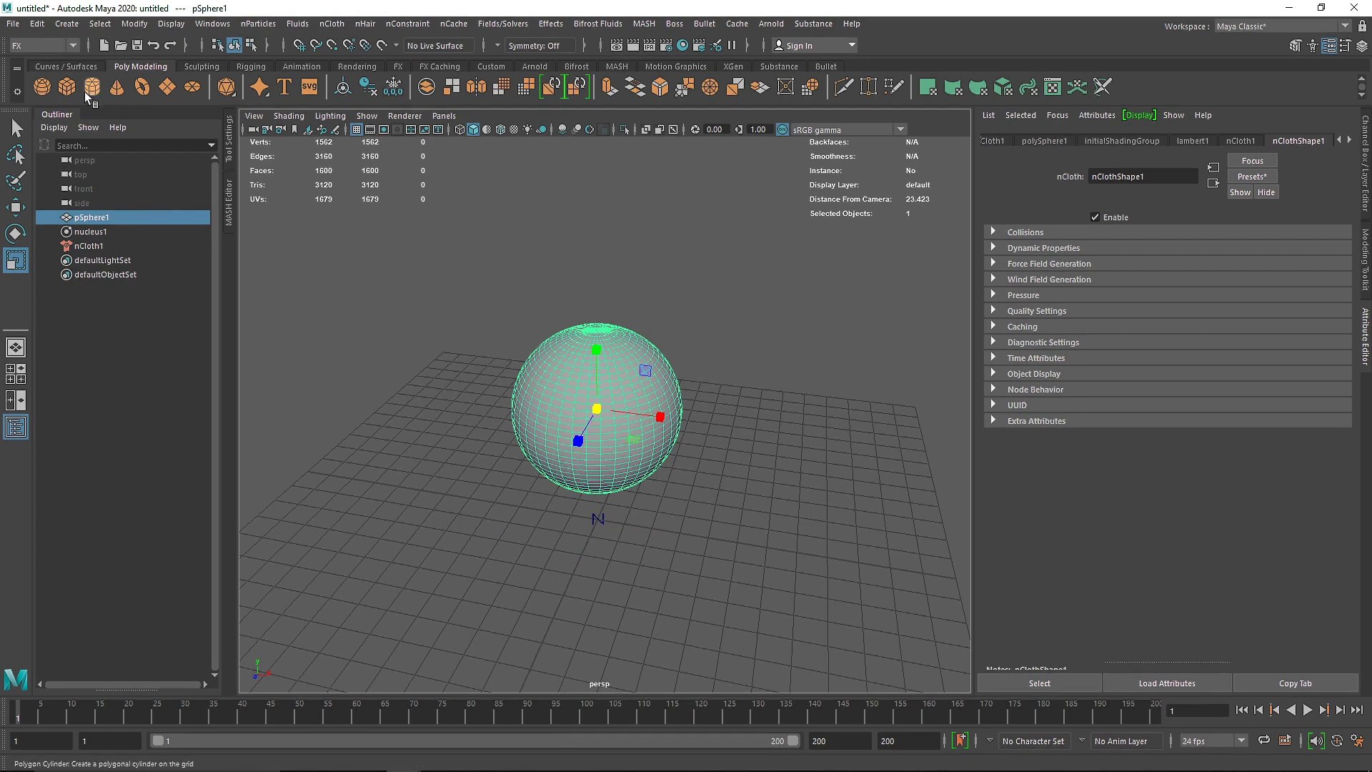
Create a second, small polygon sphere and place it beside the cloth sphere, raised above the grid.
{"action": "left_click", "coordinate": [42, 86]}
{"action": "key", "text": "w"}
{"action": "left_click_drag", "start_coordinate": [598, 479], "coordinate": [600, 372]}
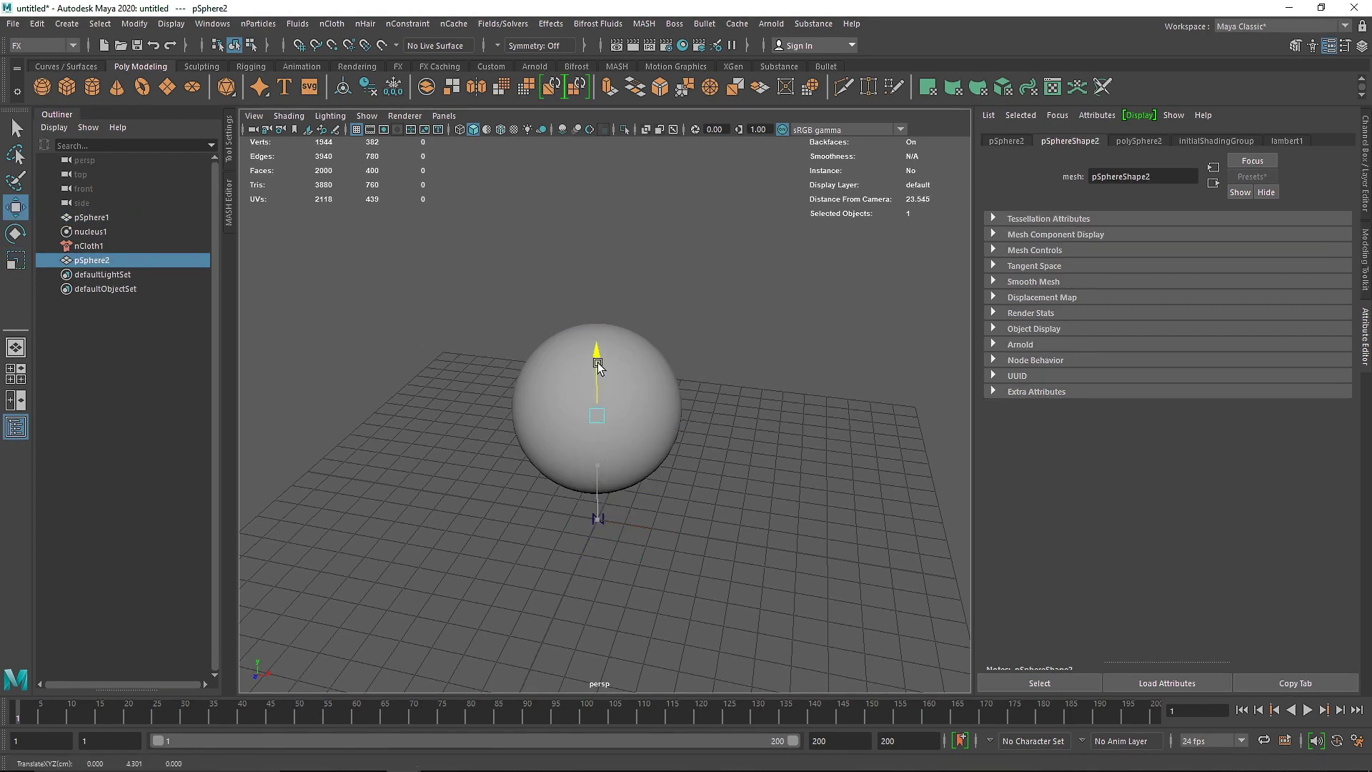
{"action": "left_click_drag", "start_coordinate": [668, 422], "coordinate": [965, 460]}
{"action": "left_click_drag", "start_coordinate": [899, 452], "coordinate": [862, 463]}
{"action": "key", "text": "w"}
{"action": "left_click_drag", "start_coordinate": [895, 411], "coordinate": [867, 423]}
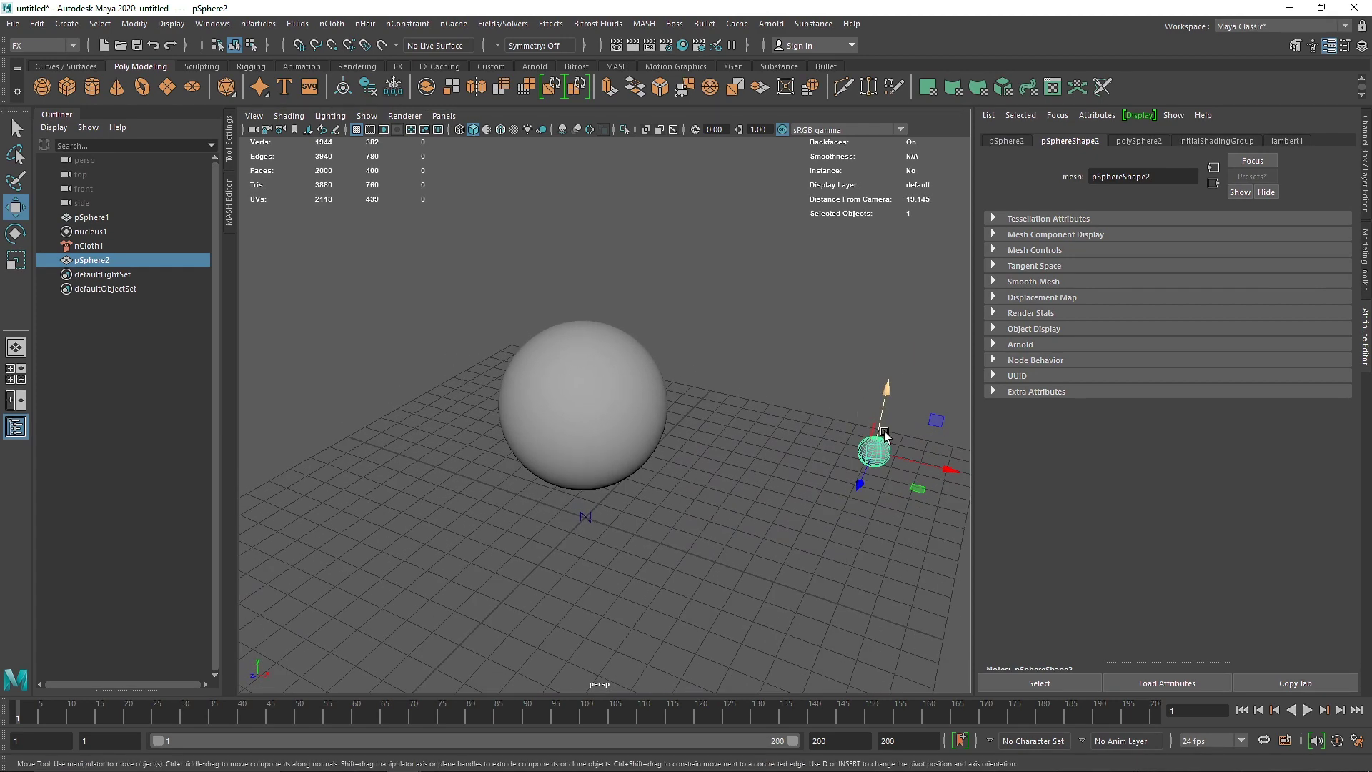
Animate the small sphere to pass through the cloth sphere and reach its far side at frame 30.
{"action": "left_click_drag", "start_coordinate": [206, 713], "coordinate": [184, 713]}
{"action": "left_click_drag", "start_coordinate": [944, 461], "coordinate": [423, 371]}
{"action": "mouse_move", "coordinate": [550, 436]}
{"action": "left_mouse_down", "text": "alt"}
{"action": "mouse_move", "coordinate": [451, 439]}
{"action": "mouse_move", "coordinate": [551, 428]}
{"action": "left_mouse_up", "text": "alt"}
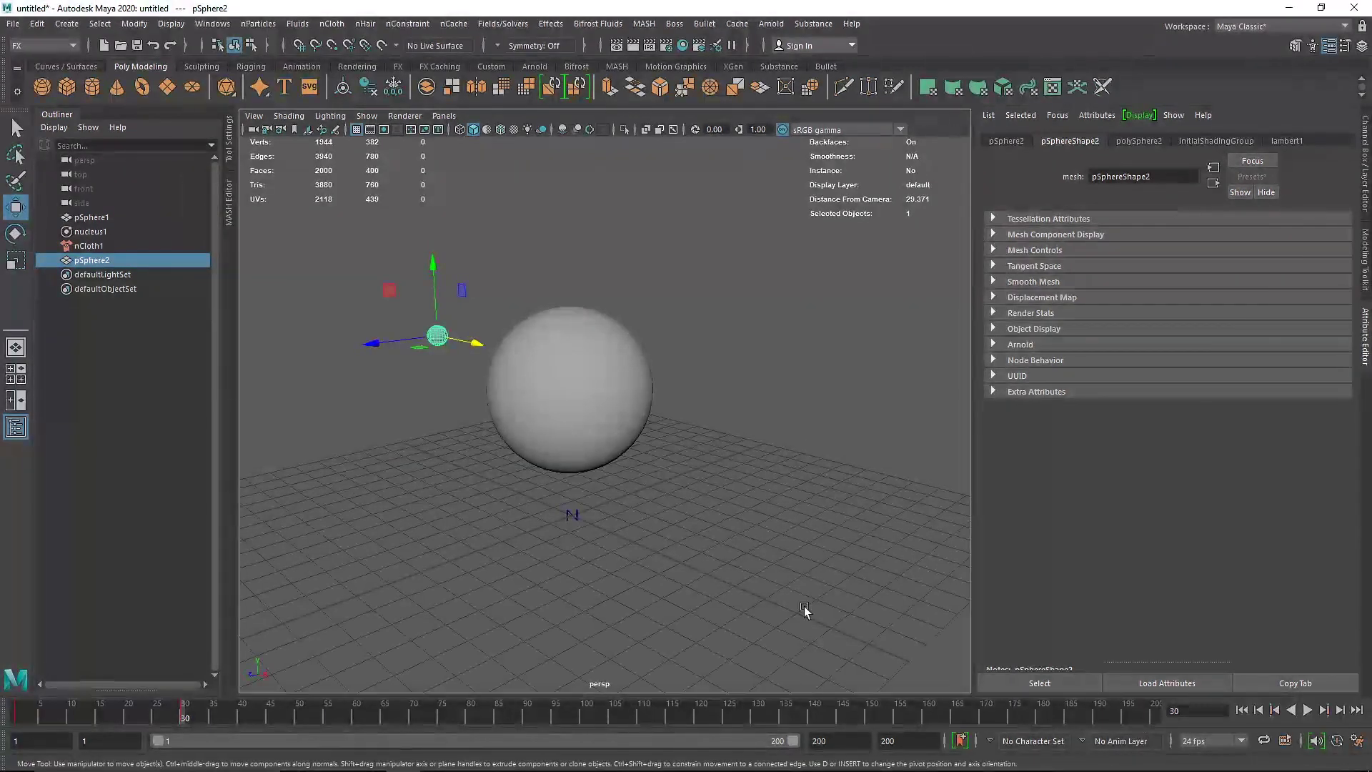
Return to the first frame and make the small sphere a passive collider.
{"action": "left_click", "coordinate": [1242, 710]}
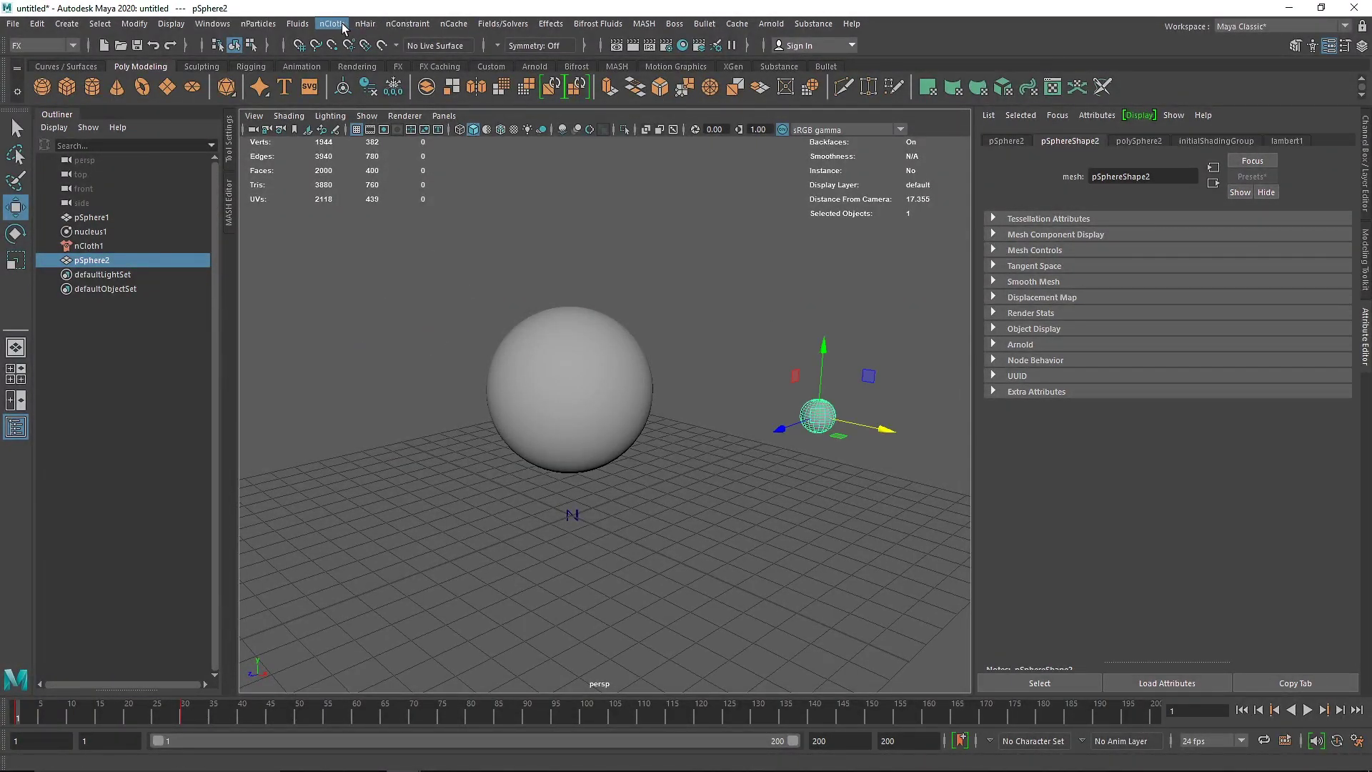
{"action": "left_click", "coordinate": [343, 27]}
{"action": "left_click", "coordinate": [358, 65]}
Paint-select a patch of vertices on the cloth sphere's side facing the small sphere and make it a tearable surface.
{"action": "left_click", "coordinate": [526, 393]}
{"action": "scroll", "coordinate": [525, 393], "scroll_direction": "up", "scroll_amount": 3}
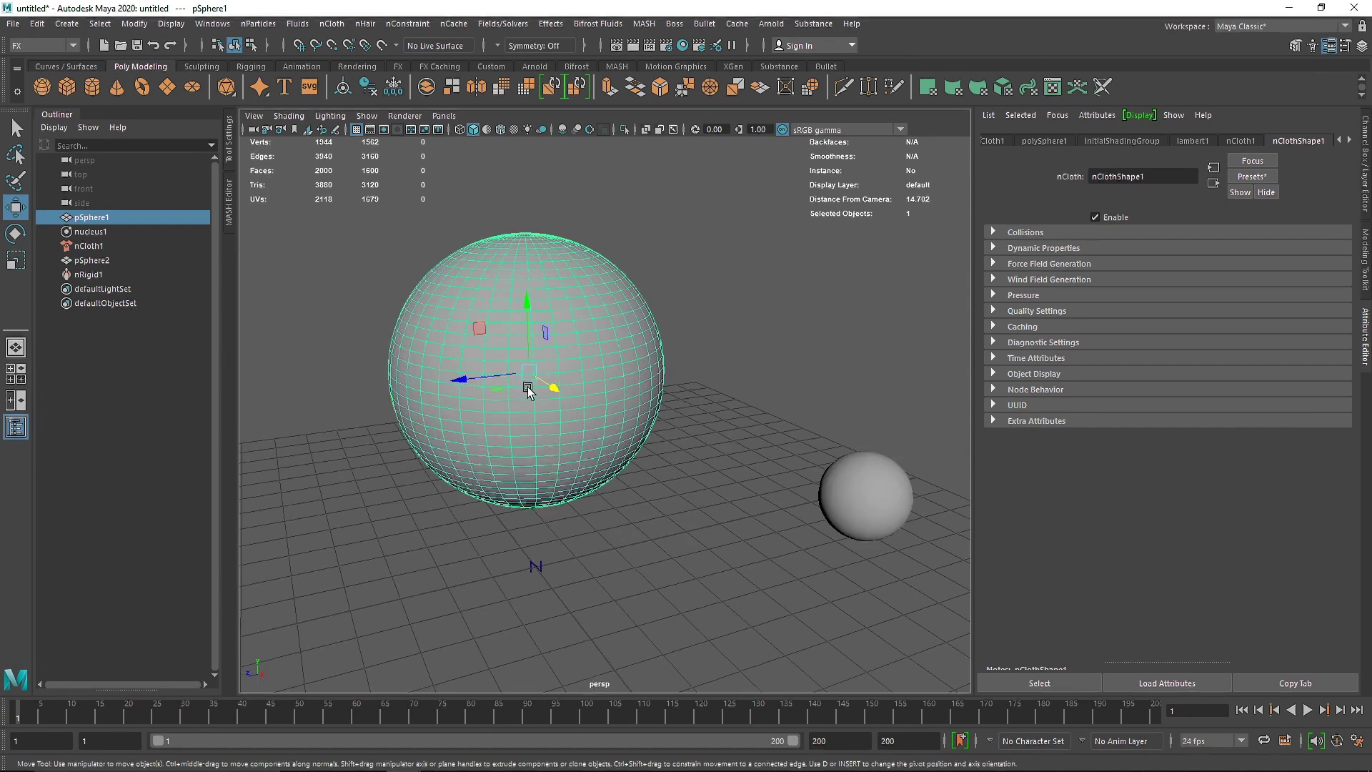
{"action": "left_click", "coordinate": [408, 23]}
{"action": "left_click", "coordinate": [16, 179]}
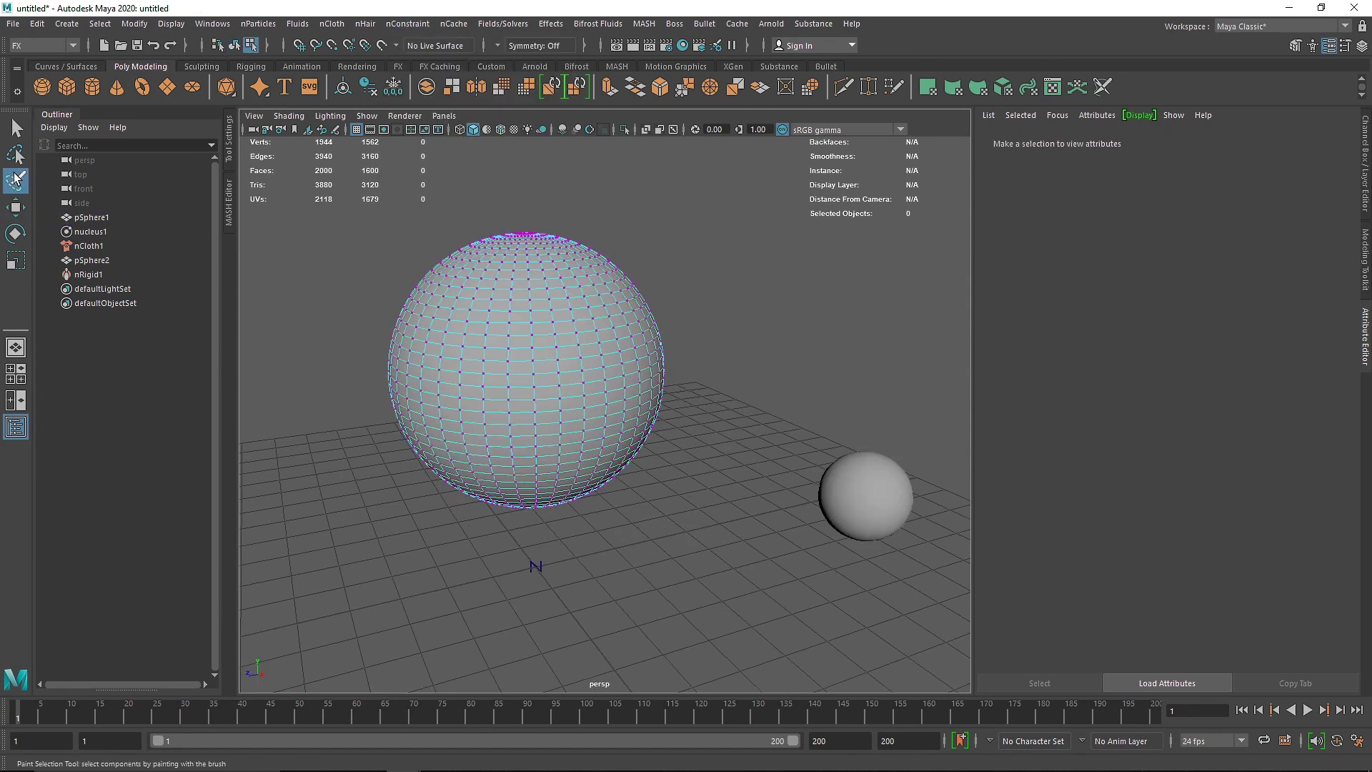
{"action": "left_click_drag", "start_coordinate": [397, 284], "coordinate": [563, 361], "text": "alt"}
{"action": "mouse_move", "coordinate": [525, 427]}
{"action": "left_mouse_down"}
{"action": "mouse_move", "coordinate": [521, 398]}
{"action": "mouse_move", "coordinate": [546, 393]}
{"action": "mouse_move", "coordinate": [521, 409]}
{"action": "mouse_move", "coordinate": [476, 396]}
{"action": "mouse_move", "coordinate": [750, 390]}
{"action": "left_mouse_up"}
{"action": "mouse_move", "coordinate": [667, 377]}
{"action": "left_mouse_down"}
{"action": "mouse_move", "coordinate": [641, 398]}
{"action": "mouse_move", "coordinate": [639, 382]}
{"action": "left_mouse_up"}
{"action": "left_click_drag", "start_coordinate": [736, 367], "coordinate": [465, 354], "text": "alt"}
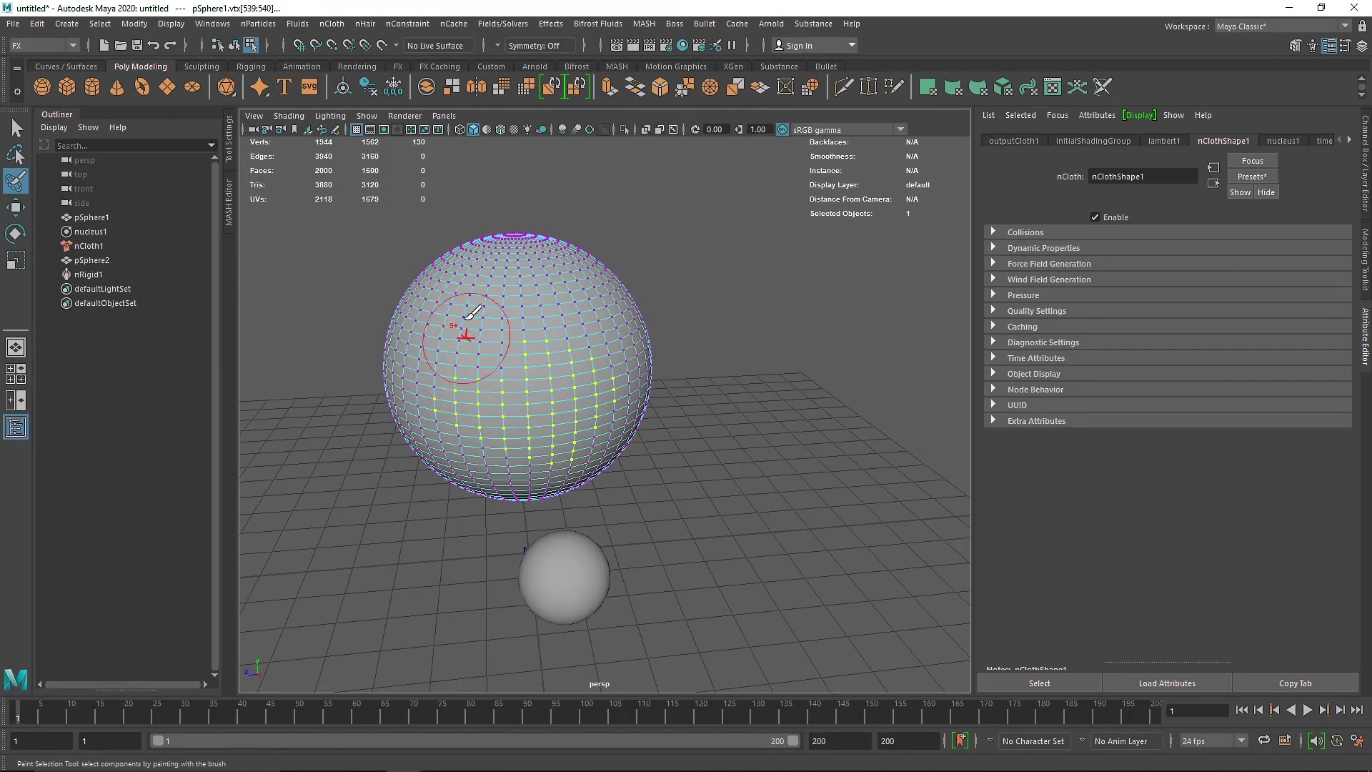
{"action": "left_click", "coordinate": [408, 23]}
{"action": "left_click", "coordinate": [449, 130]}
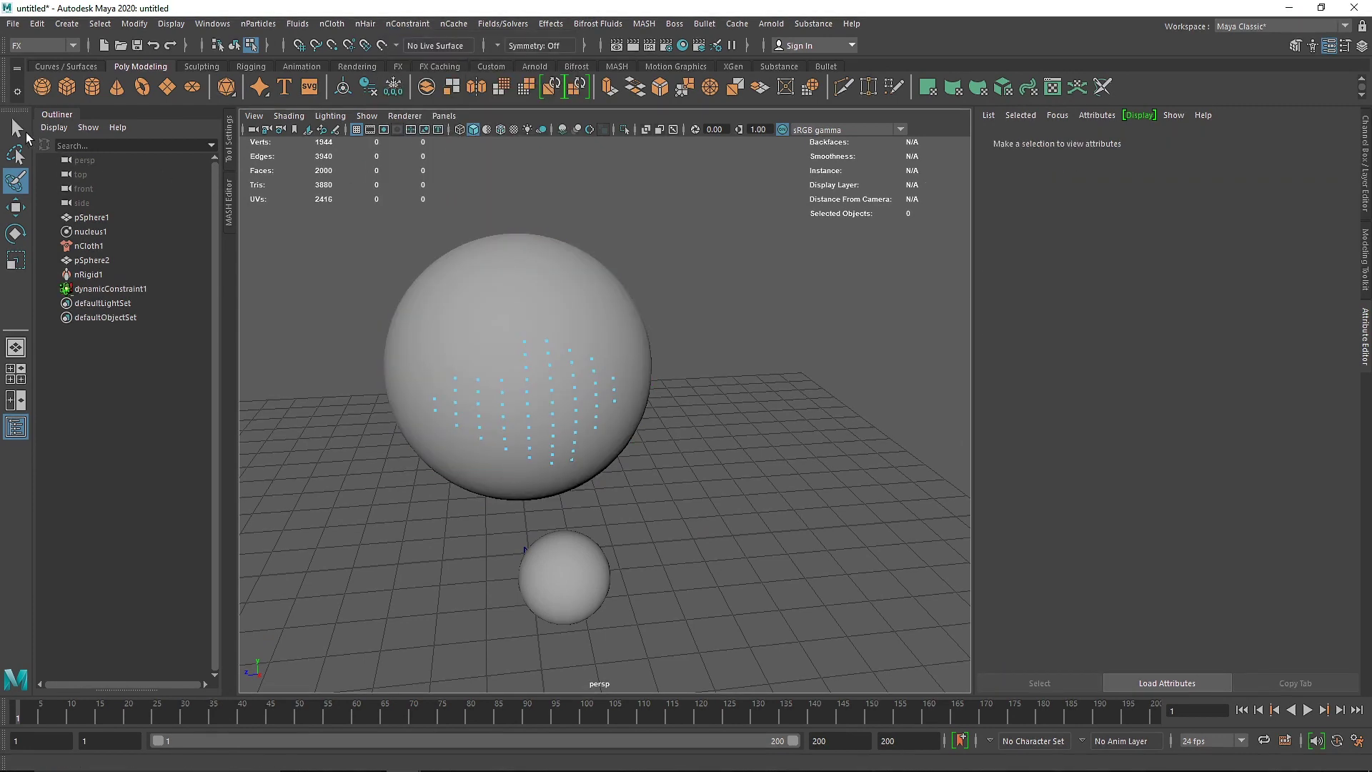
Play the collision, stop it at frame 27 and examine the torn hole from several angles.
{"action": "left_click", "coordinate": [17, 128]}
{"action": "scroll", "coordinate": [582, 418], "scroll_direction": "down", "scroll_amount": 5}
{"action": "left_click_drag", "start_coordinate": [582, 417], "coordinate": [654, 466], "text": "alt"}
{"action": "left_click", "coordinate": [1308, 710]}
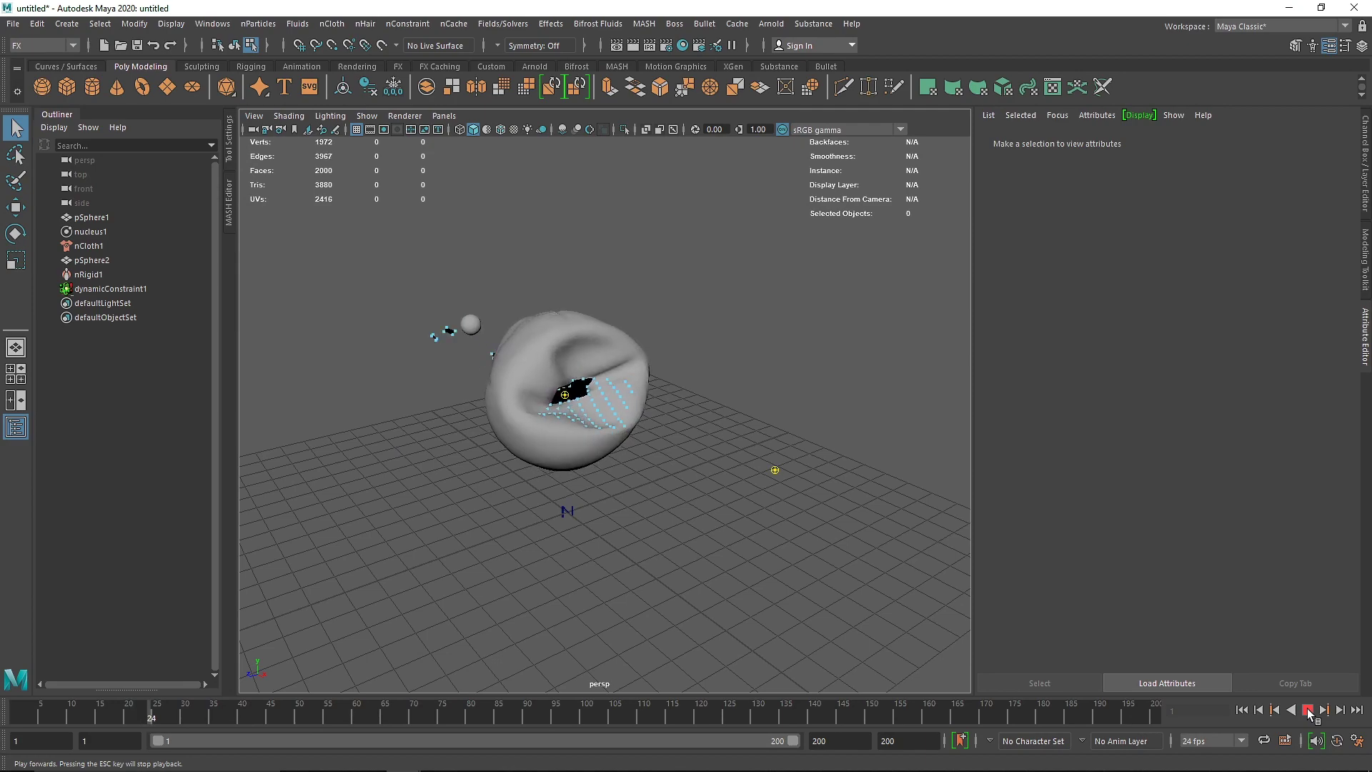
{"action": "left_click", "coordinate": [1308, 710]}
{"action": "left_click_drag", "start_coordinate": [615, 457], "coordinate": [645, 392], "text": "alt"}
{"action": "scroll", "coordinate": [697, 354], "scroll_direction": "up", "scroll_amount": 5}
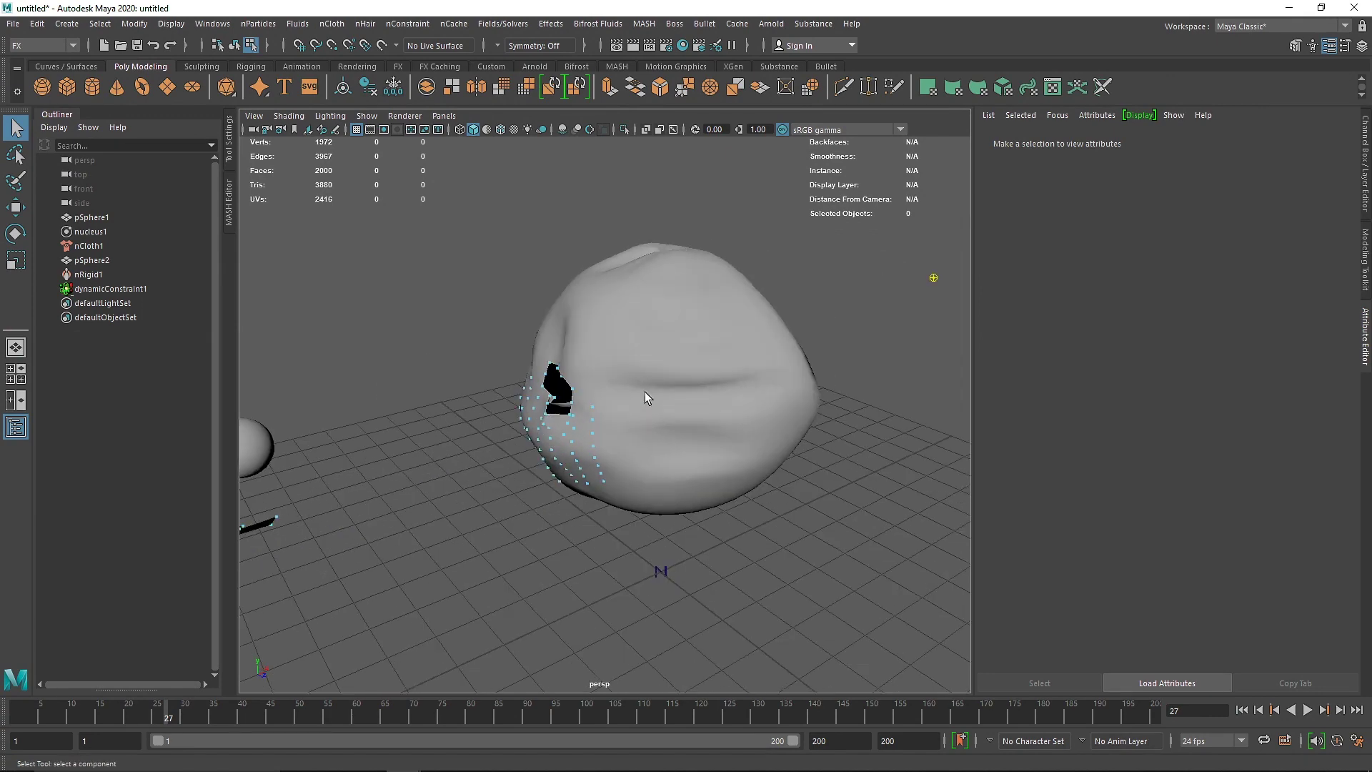
{"action": "left_click_drag", "start_coordinate": [723, 355], "coordinate": [556, 323], "text": "alt"}
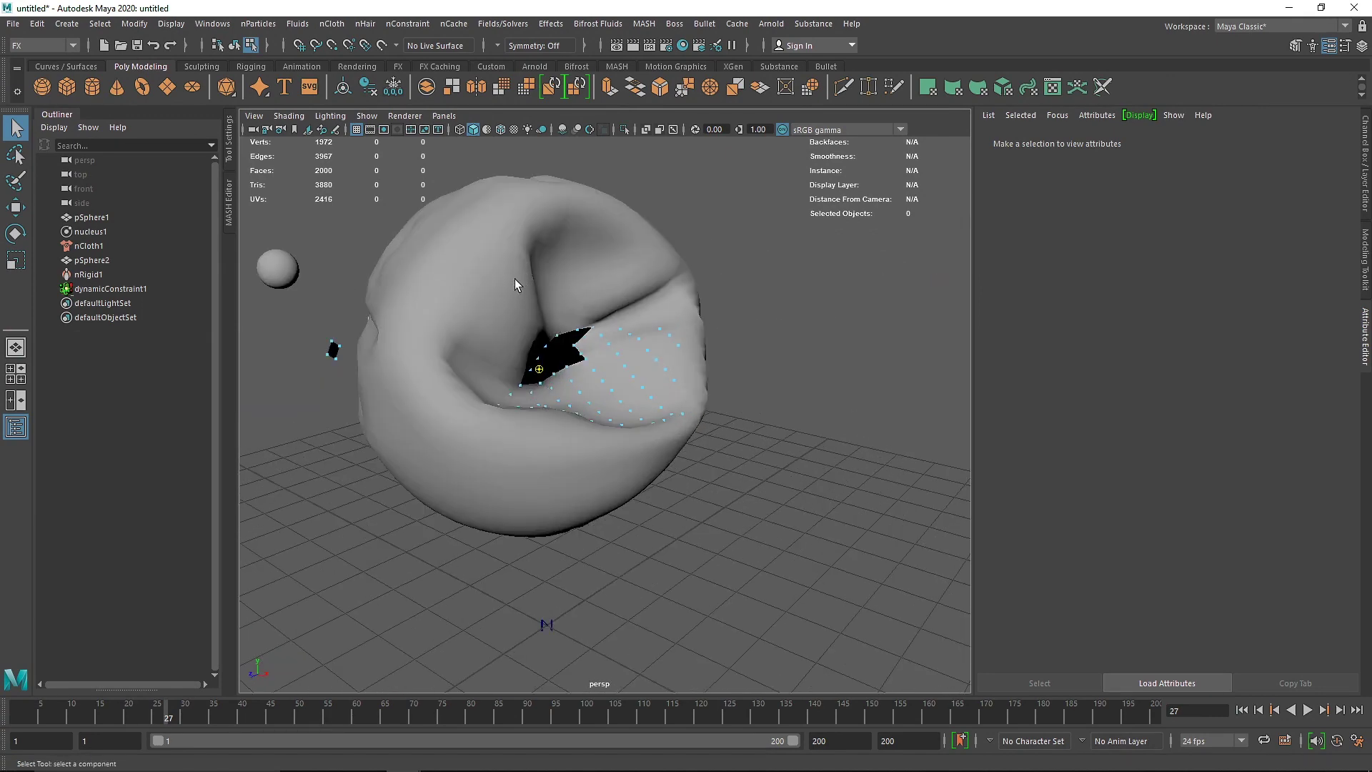
Return the torn sphere to object mode and display it with a smoothed mesh.
{"action": "right_click_drag", "start_coordinate": [577, 271], "coordinate": [697, 204]}
{"action": "scroll", "coordinate": [690, 248], "scroll_direction": "up", "scroll_amount": 7}
{"action": "left_click_drag", "start_coordinate": [689, 248], "coordinate": [663, 279], "text": "alt"}
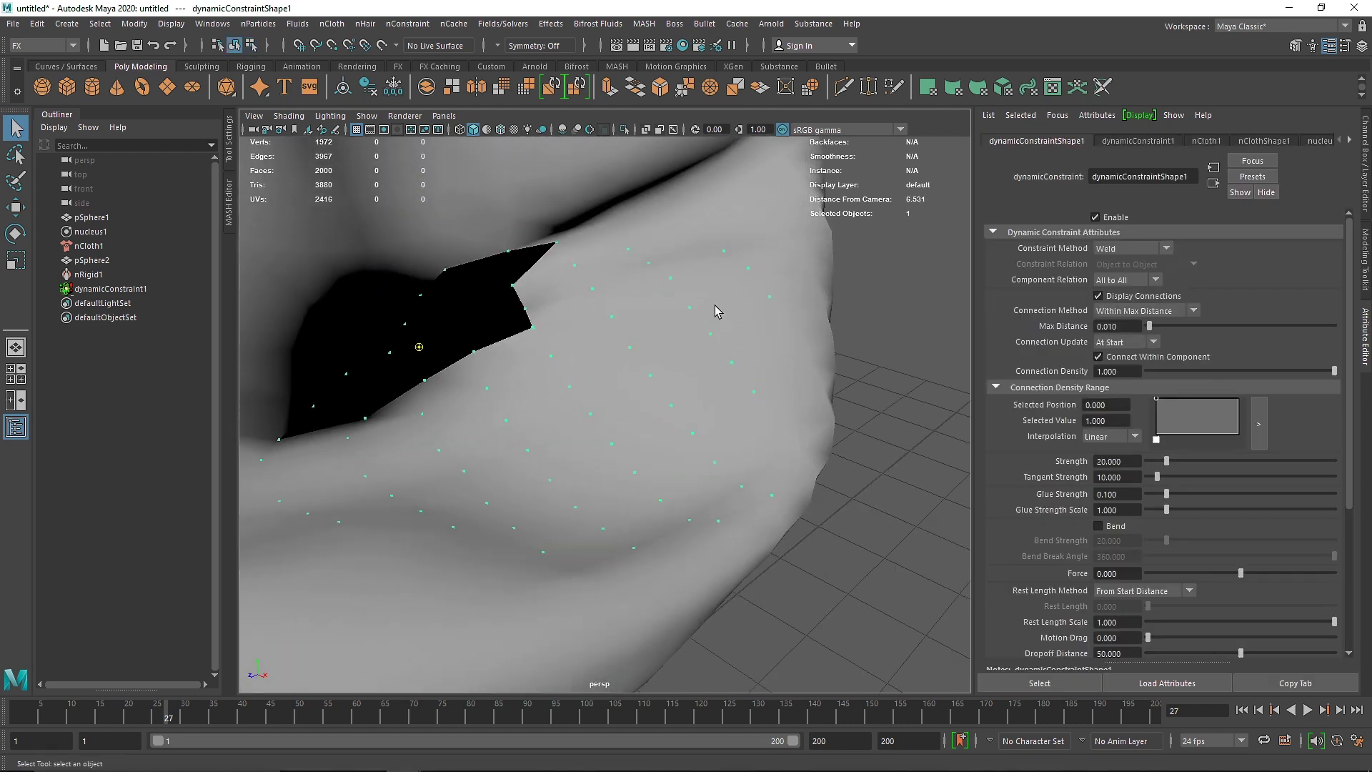
{"action": "left_click", "coordinate": [845, 315]}
{"action": "left_click", "coordinate": [503, 283]}
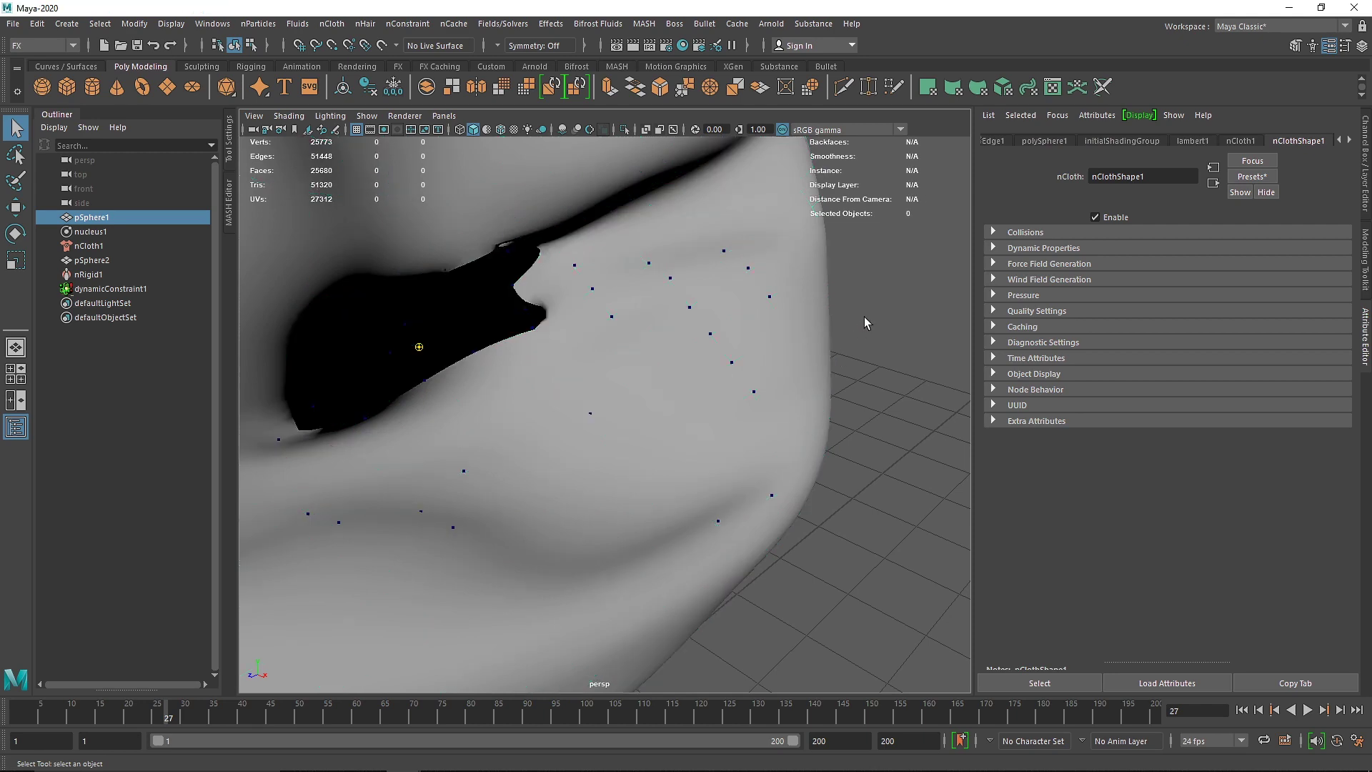
{"action": "left_click", "coordinate": [865, 317]}
Return to the first frame and delete the tearable surface constraint dynamicConstraint1.
{"action": "scroll", "coordinate": [864, 316], "scroll_direction": "down", "scroll_amount": 5}
{"action": "left_click_drag", "start_coordinate": [864, 316], "coordinate": [684, 336], "text": "alt"}
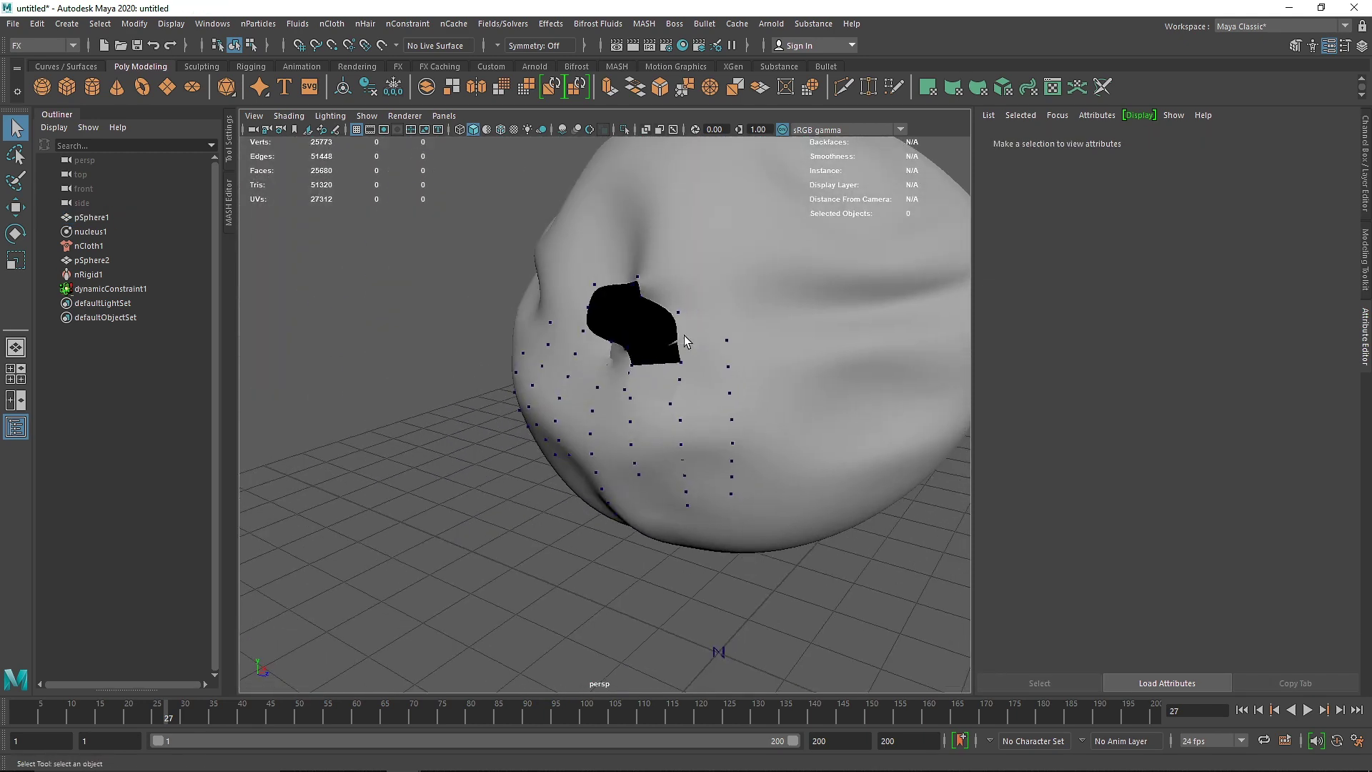
{"action": "scroll", "coordinate": [684, 336], "scroll_direction": "down", "scroll_amount": 3}
{"action": "middle_click_drag", "start_coordinate": [762, 373], "coordinate": [731, 398], "text": "alt"}
{"action": "left_click", "coordinate": [735, 346]}
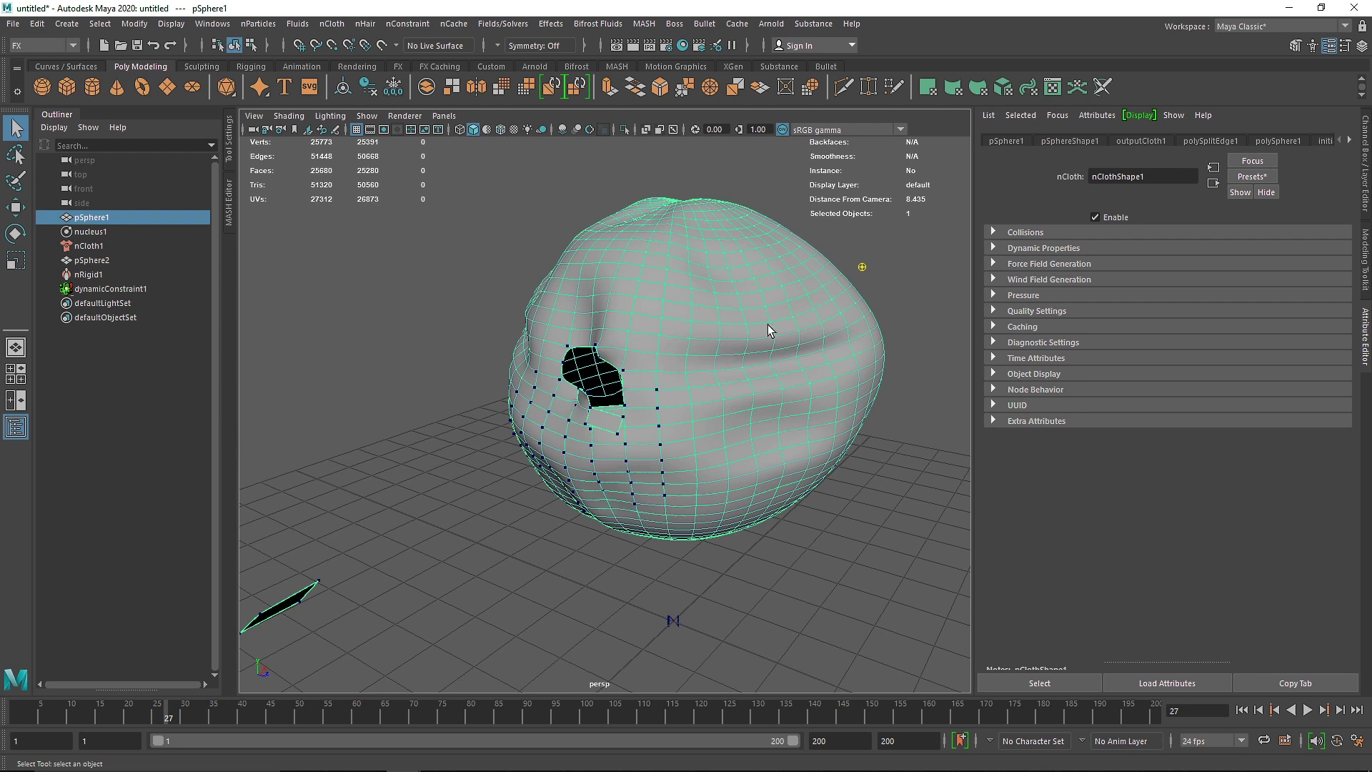
{"action": "left_click", "coordinate": [1252, 712]}
{"action": "key", "text": "f"}
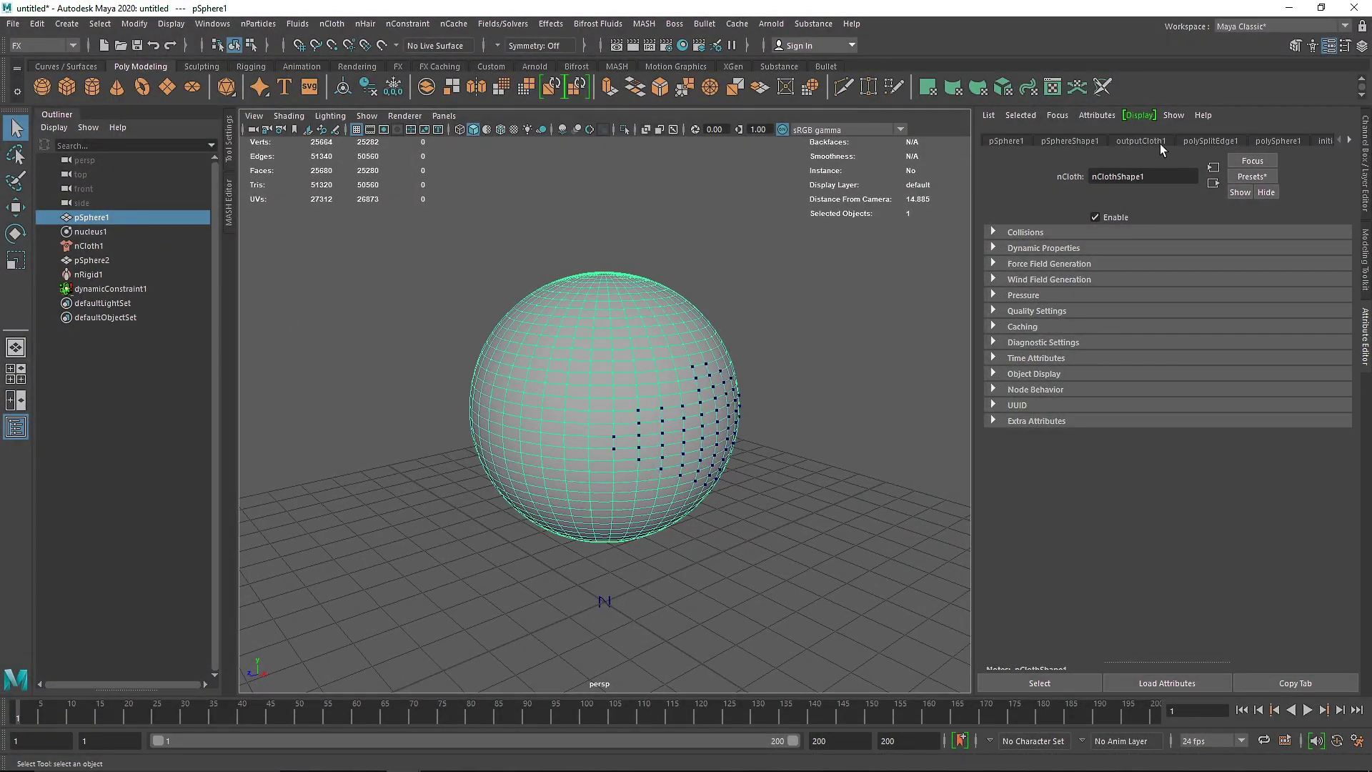
{"action": "left_click", "coordinate": [111, 289]}
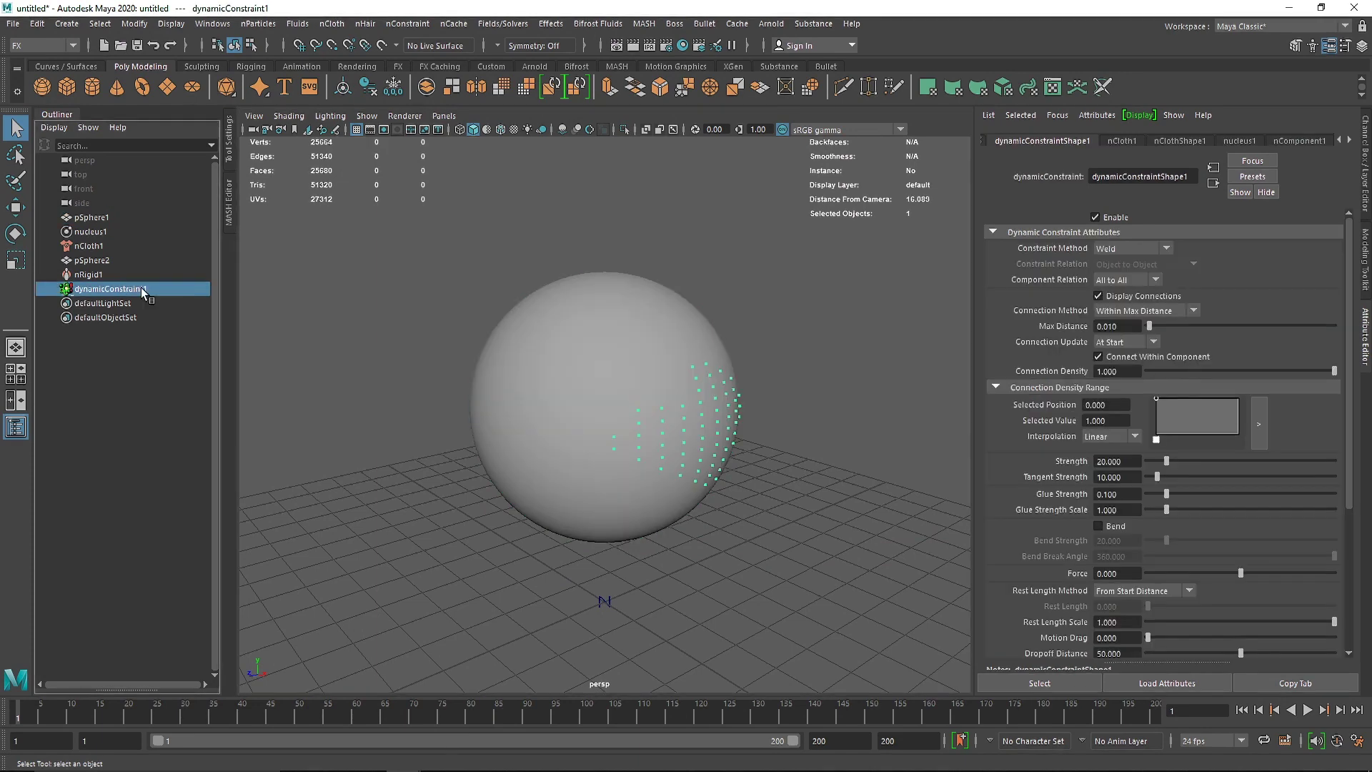
{"action": "key", "text": "Delete"}
{"action": "right_click_drag", "start_coordinate": [622, 448], "coordinate": [550, 454], "text": "alt"}
{"action": "left_click_drag", "start_coordinate": [551, 454], "coordinate": [865, 436], "text": "alt"}
{"action": "left_click_drag", "start_coordinate": [744, 411], "coordinate": [616, 385], "text": "alt"}
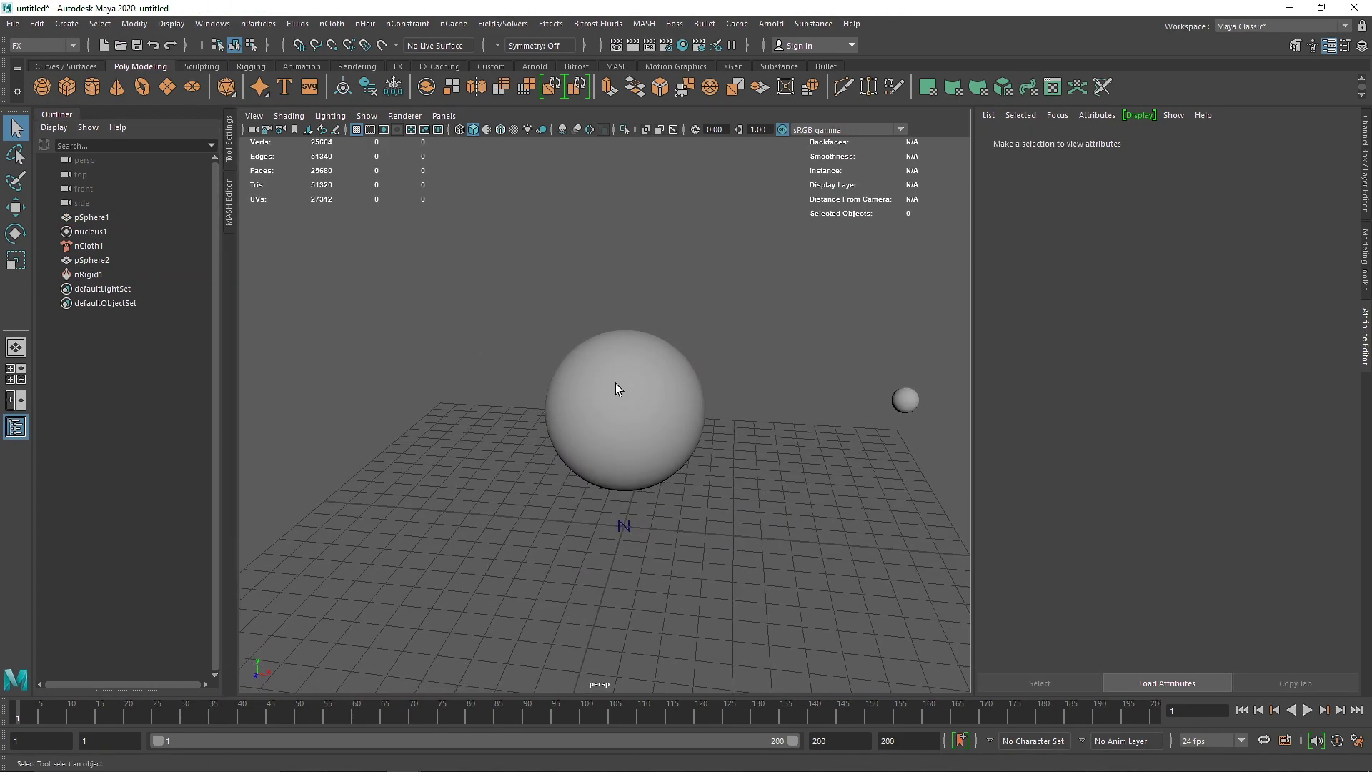
{"action": "left_click", "coordinate": [615, 386]}
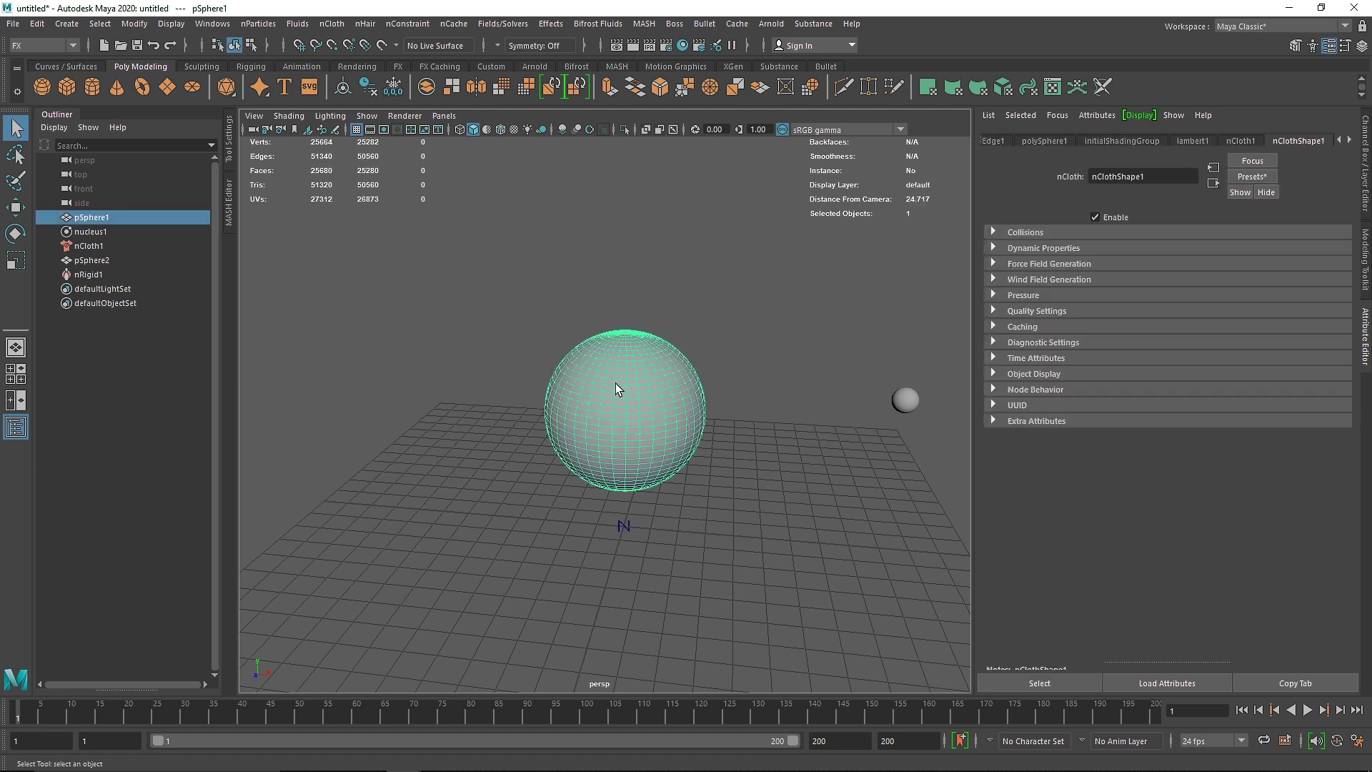
{"action": "left_click", "coordinate": [502, 23]}
{"action": "left_click", "coordinate": [380, 302]}
{"action": "left_click", "coordinate": [483, 329]}
{"action": "left_click", "coordinate": [674, 381]}
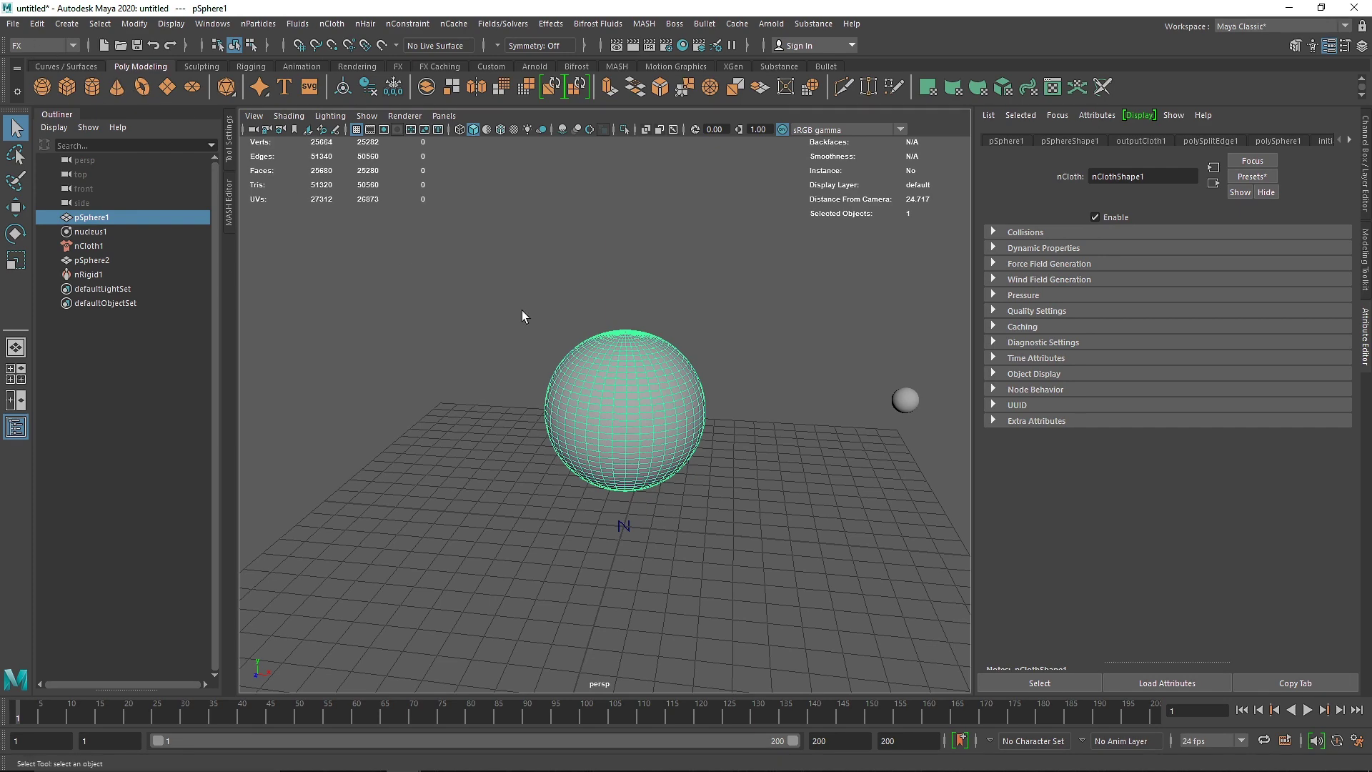
Start a new empty scene without saving the sphere scene.
{"action": "left_click", "coordinate": [13, 23]}
{"action": "left_click", "coordinate": [43, 44]}
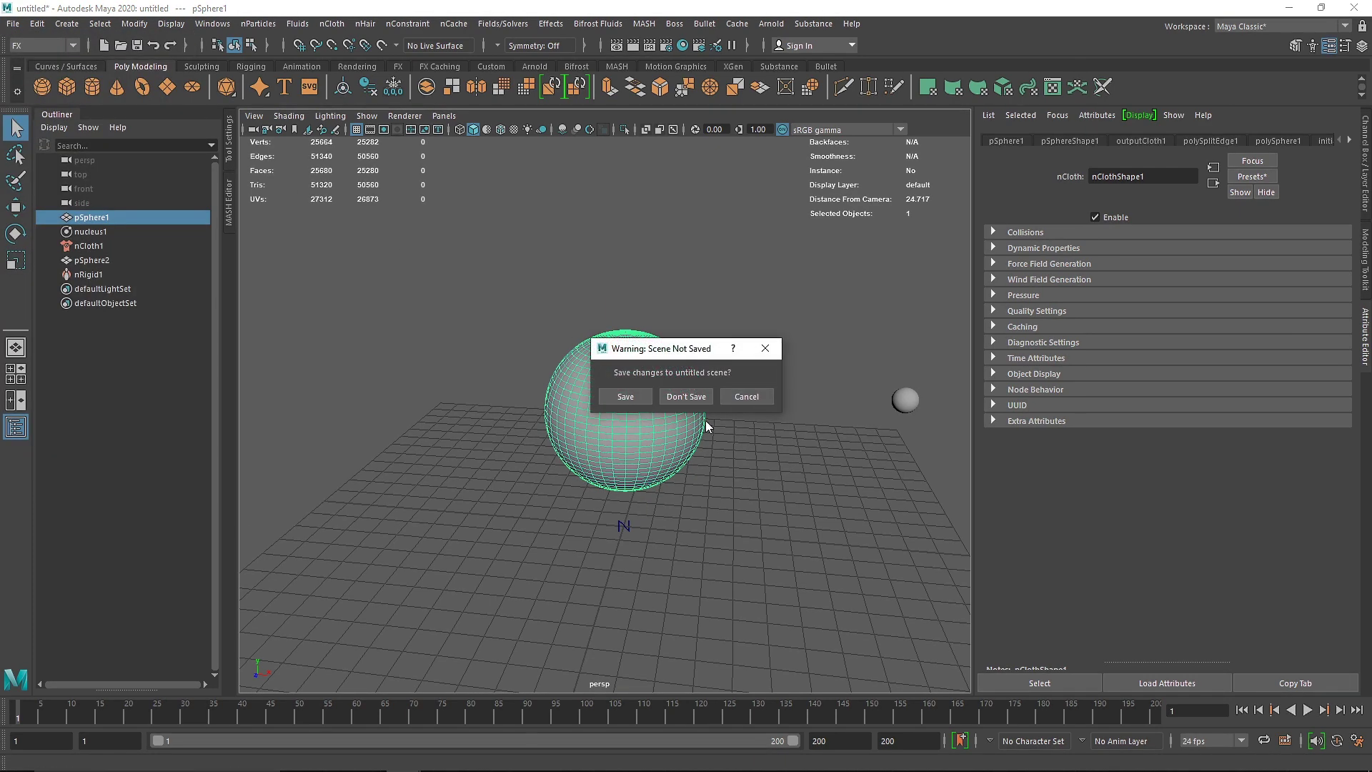
{"action": "left_click", "coordinate": [686, 396]}
Create a polygon torus at the grid centre and scale it up uniformly.
{"action": "left_click", "coordinate": [143, 86]}
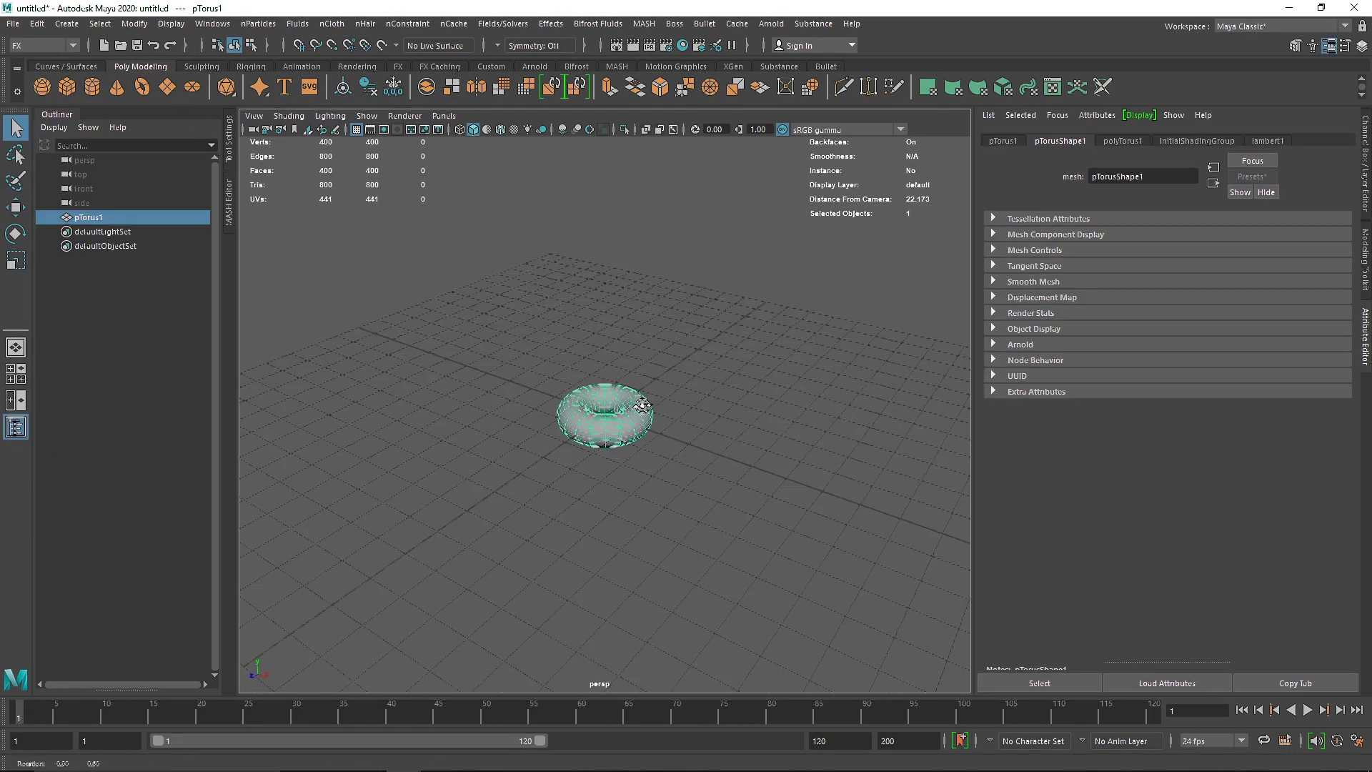
{"action": "key", "text": "f"}
{"action": "scroll", "coordinate": [619, 420], "scroll_direction": "down", "scroll_amount": 5}
{"action": "key", "text": "r"}
{"action": "left_click_drag", "start_coordinate": [602, 413], "coordinate": [602, 416]}
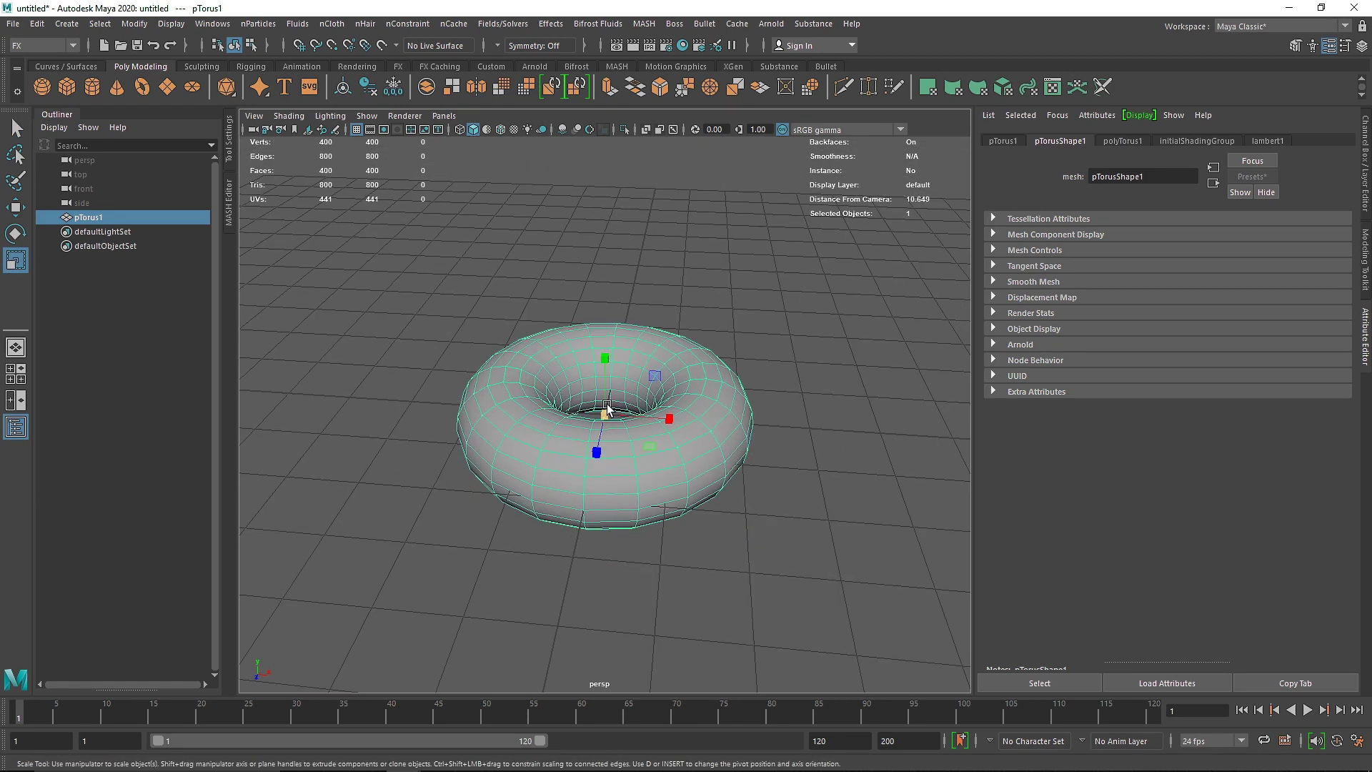
Extend the playback range to frame 200 and duplicate the torus in place, keeping the original torus selected.
{"action": "left_click_drag", "start_coordinate": [541, 741], "coordinate": [793, 741]}
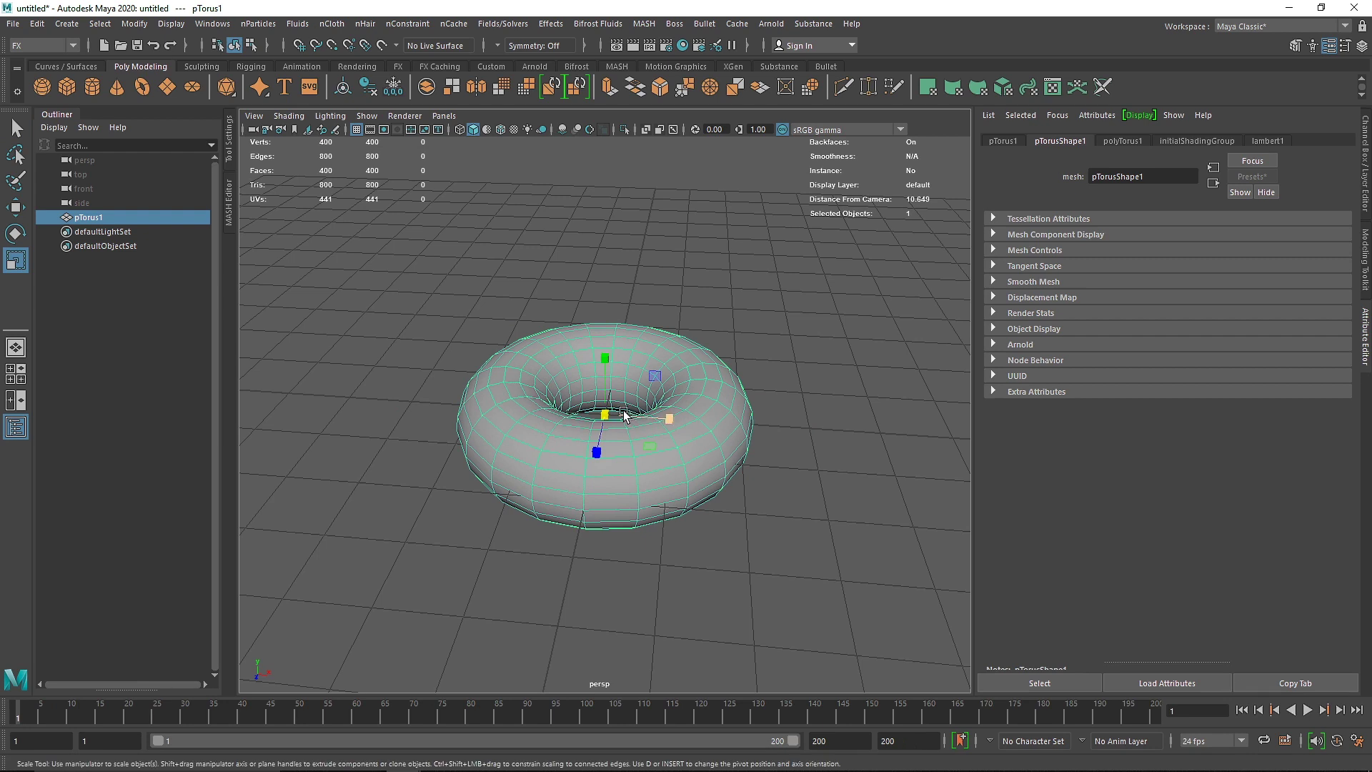
{"action": "left_click_drag", "start_coordinate": [619, 419], "coordinate": [622, 415], "text": "shift"}
{"action": "middle_click_drag", "start_coordinate": [97, 242], "coordinate": [104, 221]}
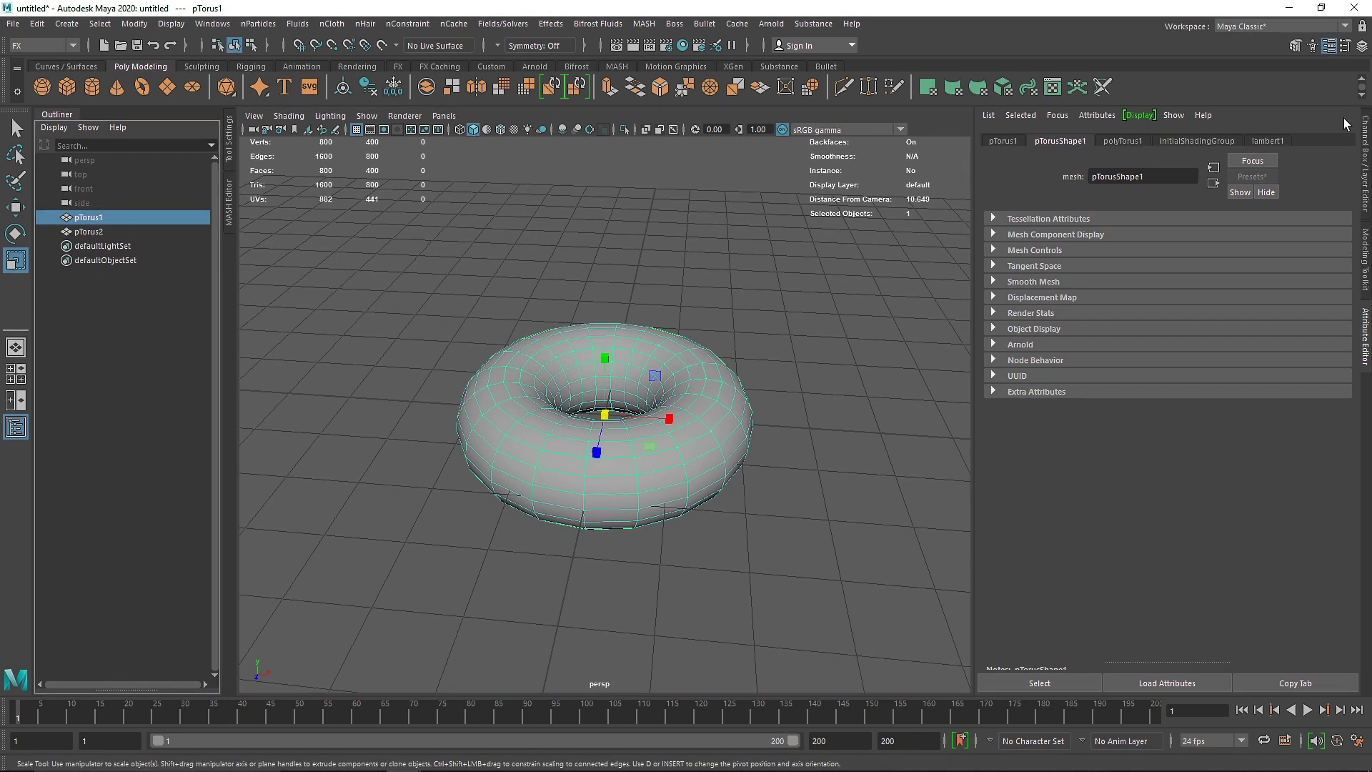
Set the original torus's axis and height subdivisions to 60 each, and undo a trial scaling of it.
{"action": "left_click", "coordinate": [1123, 142]}
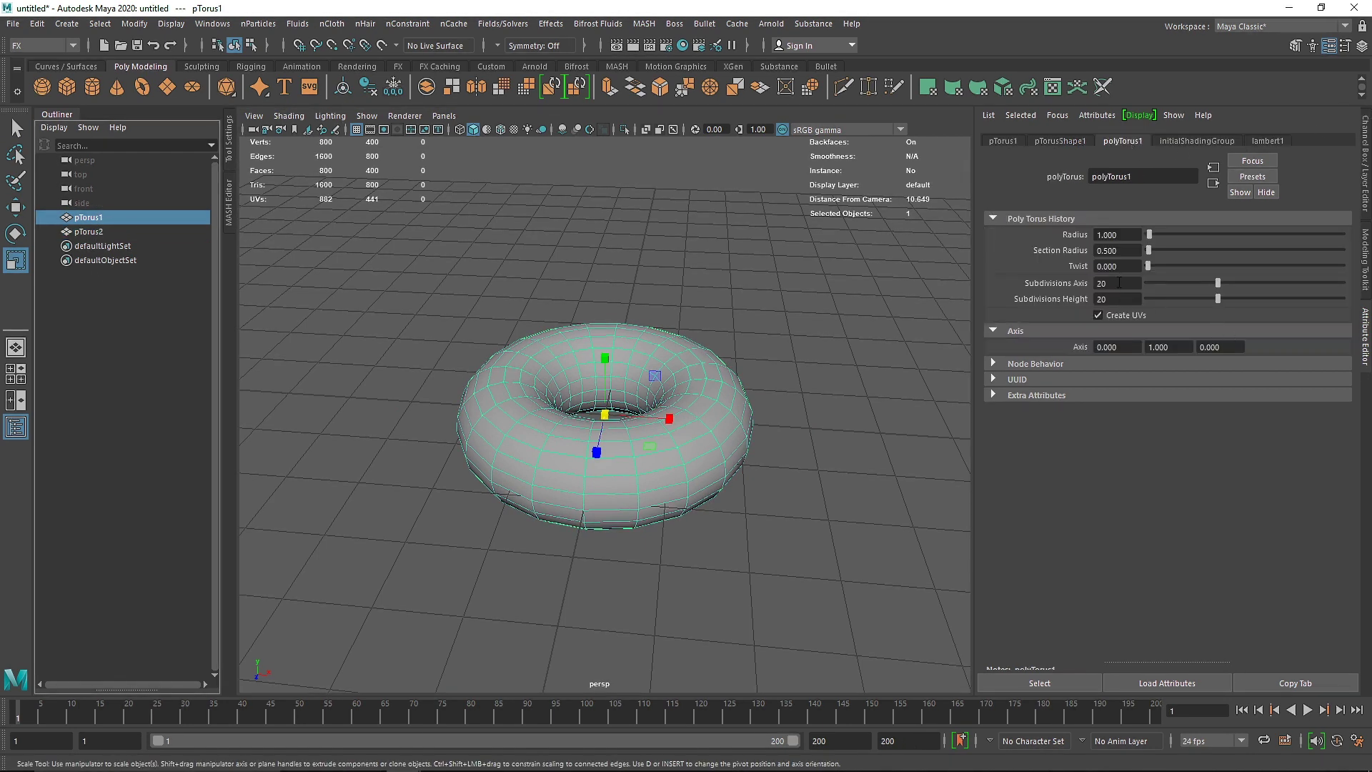
{"action": "type", "text": "60"}
{"action": "key", "text": "Tab"}
{"action": "type", "text": "60"}
{"action": "key", "text": "Return"}
{"action": "left_click_drag", "start_coordinate": [604, 415], "coordinate": [609, 419]}
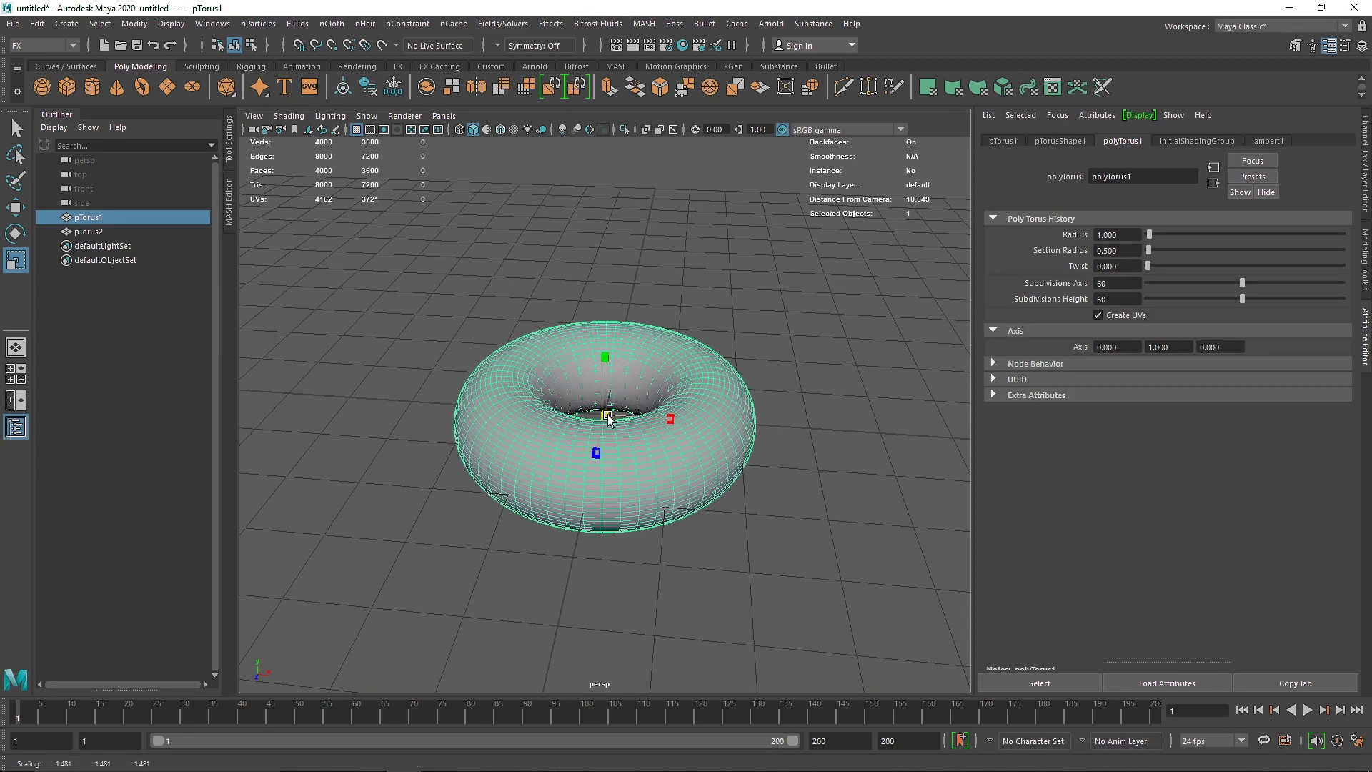
{"action": "key", "text": "ctrl+z"}
Set the original torus's section radius to 0.6 and deselect it.
{"action": "left_click", "coordinate": [1364, 164]}
{"action": "left_click", "coordinate": [1188, 304]}
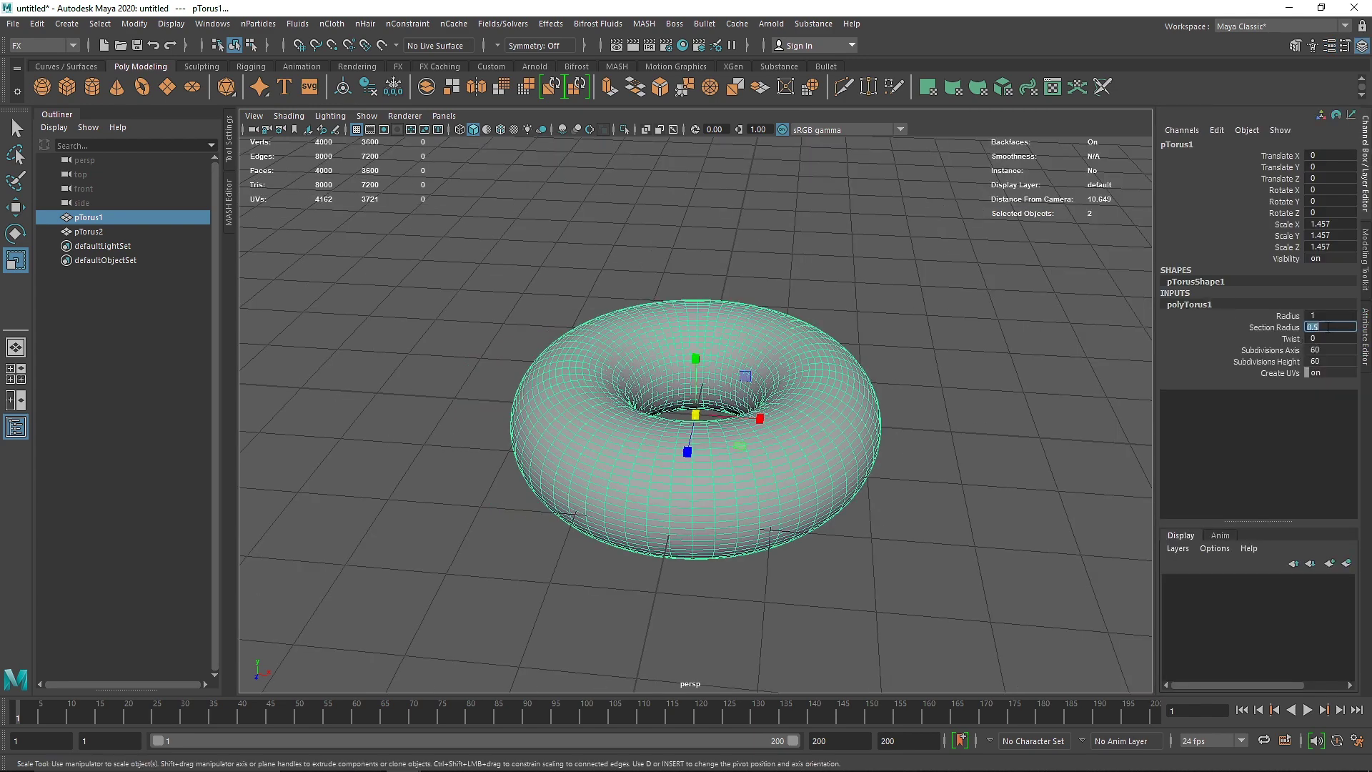
{"action": "type", "text": "0.6"}
{"action": "key", "text": "Return"}
{"action": "left_click", "coordinate": [709, 218]}
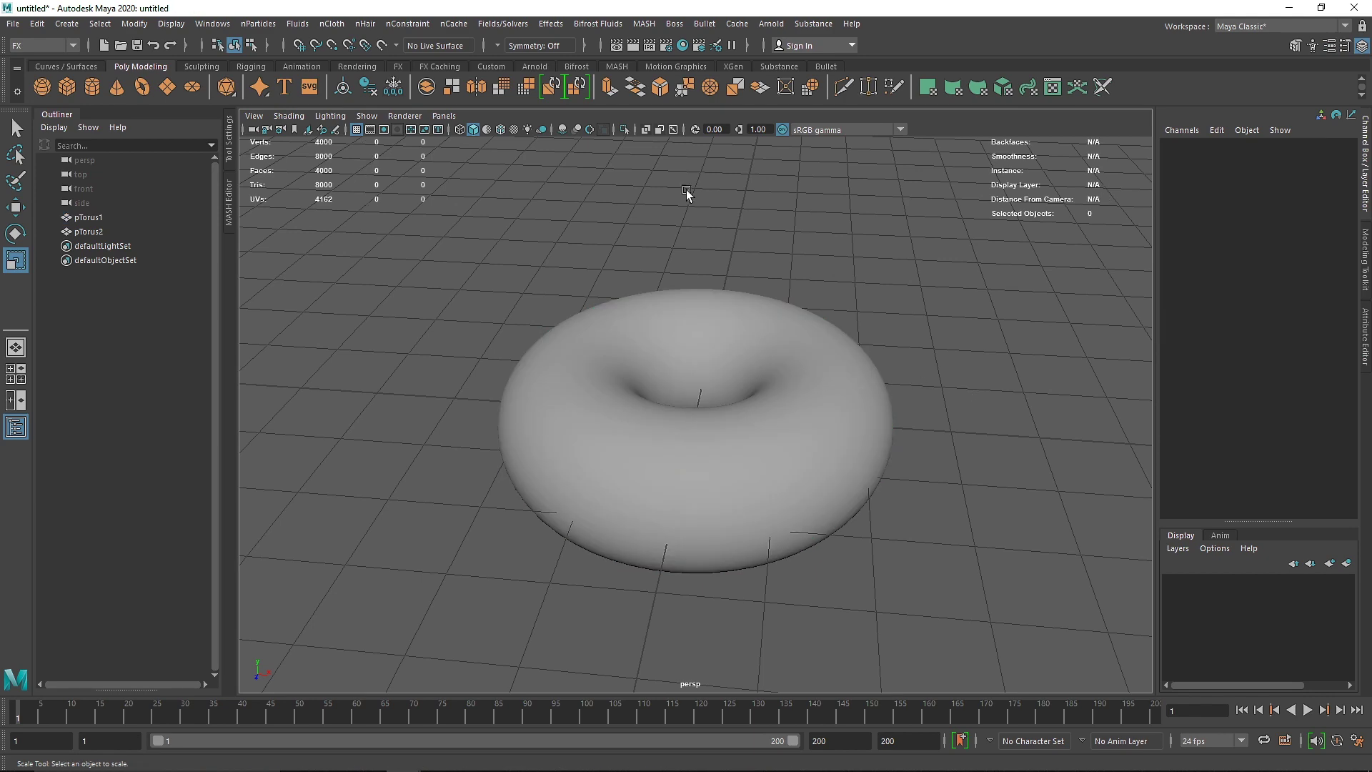
Turn on X-ray shading and compare the pTorus1 and pTorus2 meshes by selecting them in turn.
{"action": "left_click", "coordinate": [645, 129]}
{"action": "left_click_drag", "start_coordinate": [817, 389], "coordinate": [779, 396], "text": "alt"}
{"action": "left_click", "coordinate": [90, 217]}
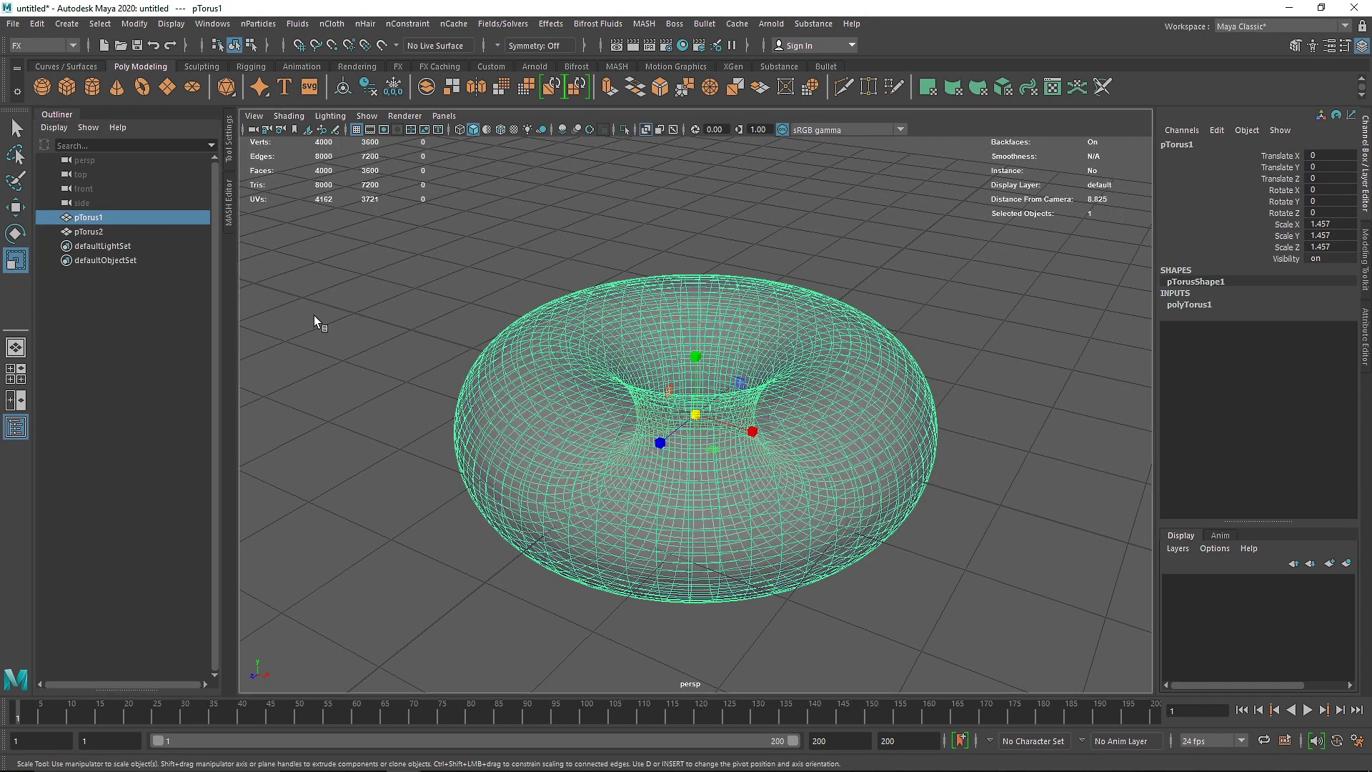
{"action": "left_click", "coordinate": [93, 231]}
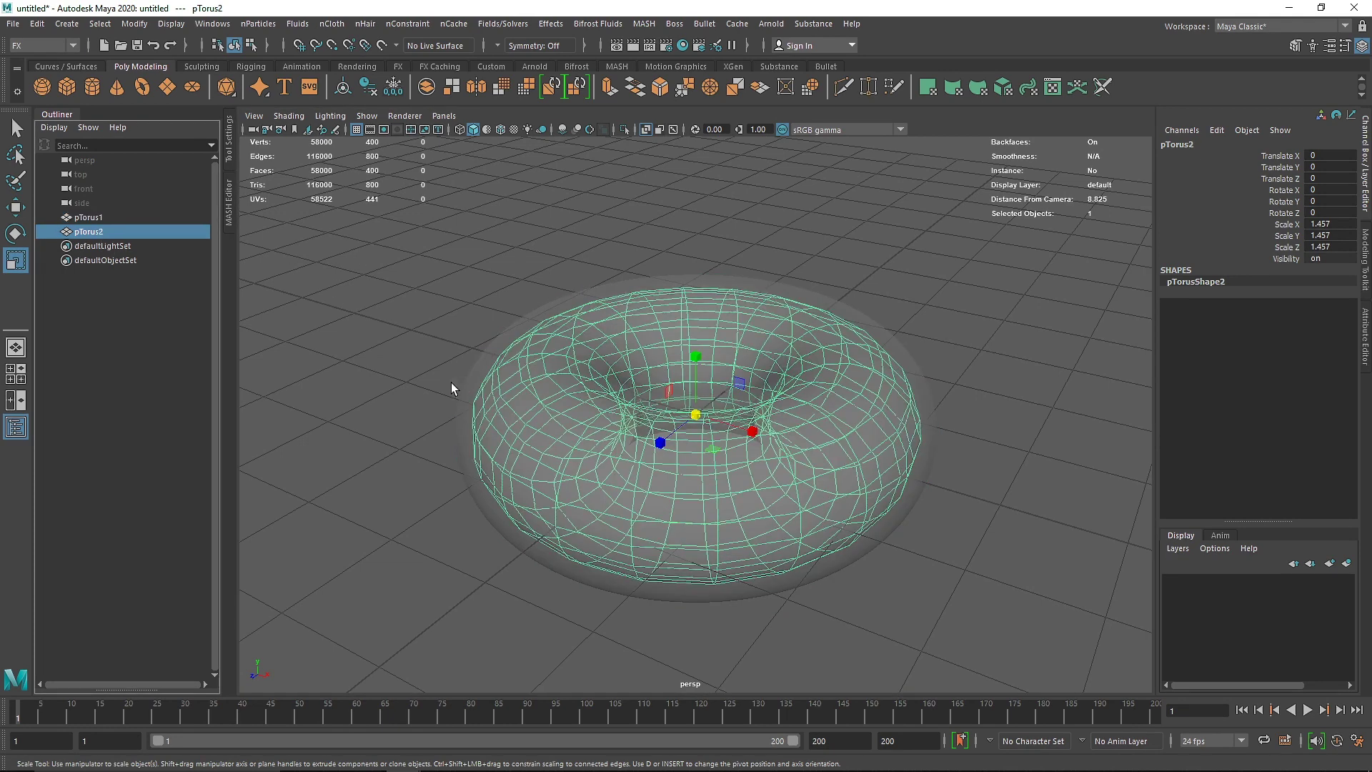
{"action": "left_click", "coordinate": [104, 217]}
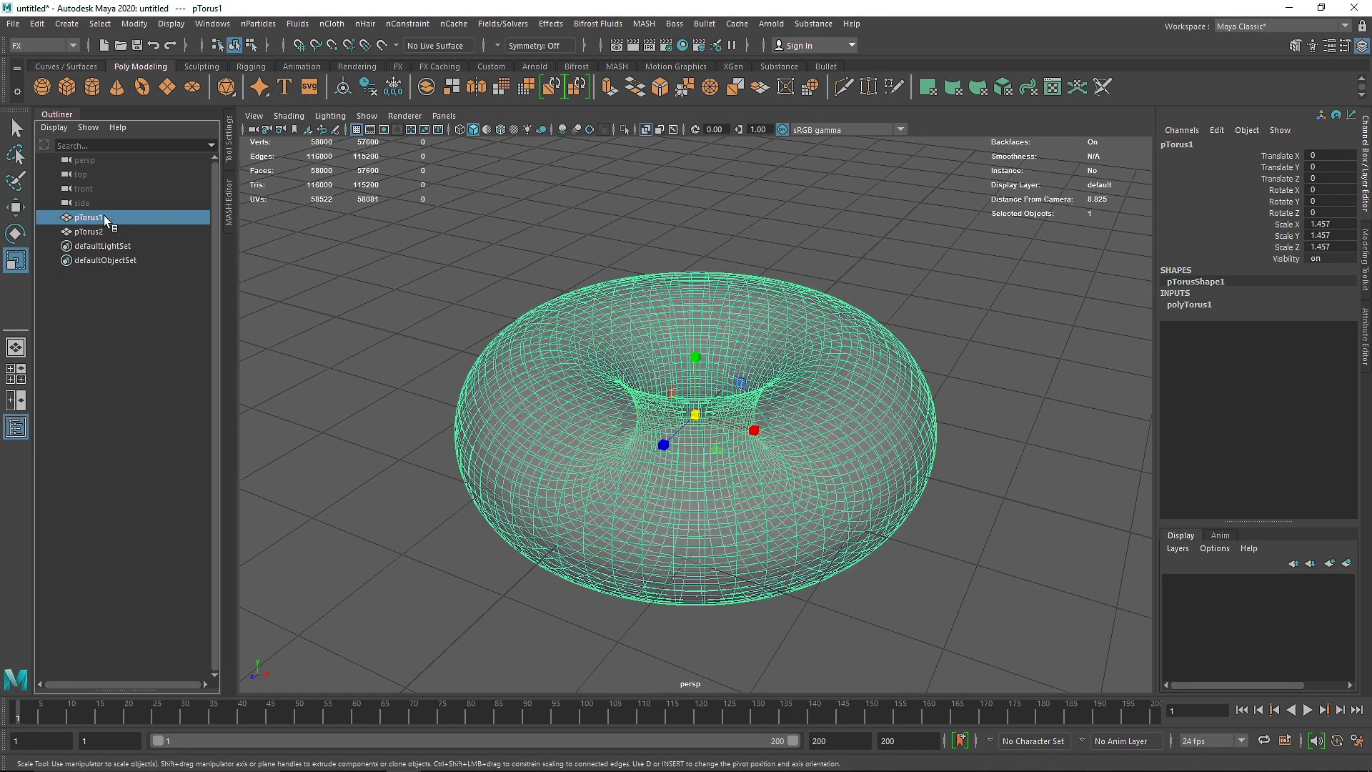
Rename pTorus1 as In and pTorus2 as Out.
{"action": "double_click", "coordinate": [104, 217]}
{"action": "type", "text": "In"}
{"action": "key", "text": "Return"}
{"action": "double_click", "coordinate": [98, 227]}
{"action": "type", "text": "Out"}
{"action": "key", "text": "Return"}
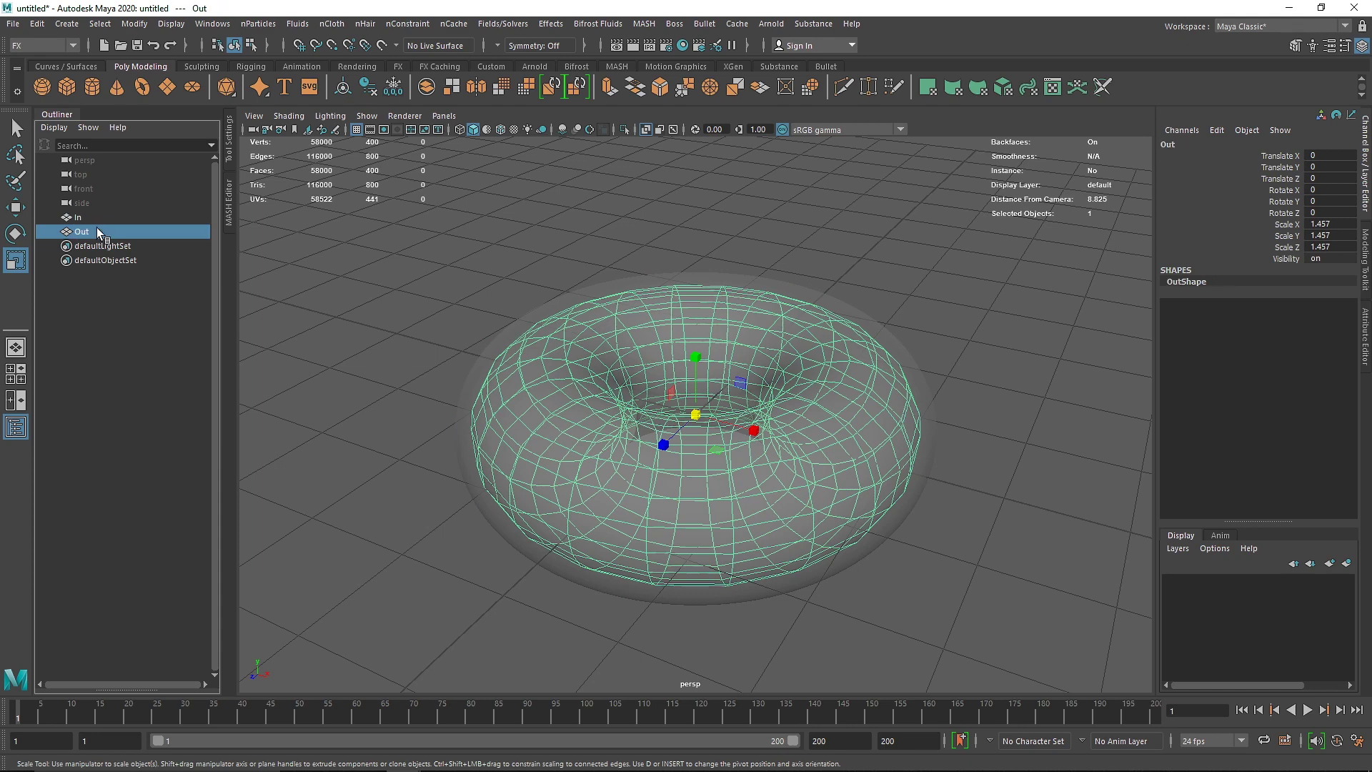
Make the In torus a passive collider and the Out torus an nCloth.
{"action": "left_click", "coordinate": [89, 218]}
{"action": "left_click", "coordinate": [331, 23]}
{"action": "left_click", "coordinate": [379, 59]}
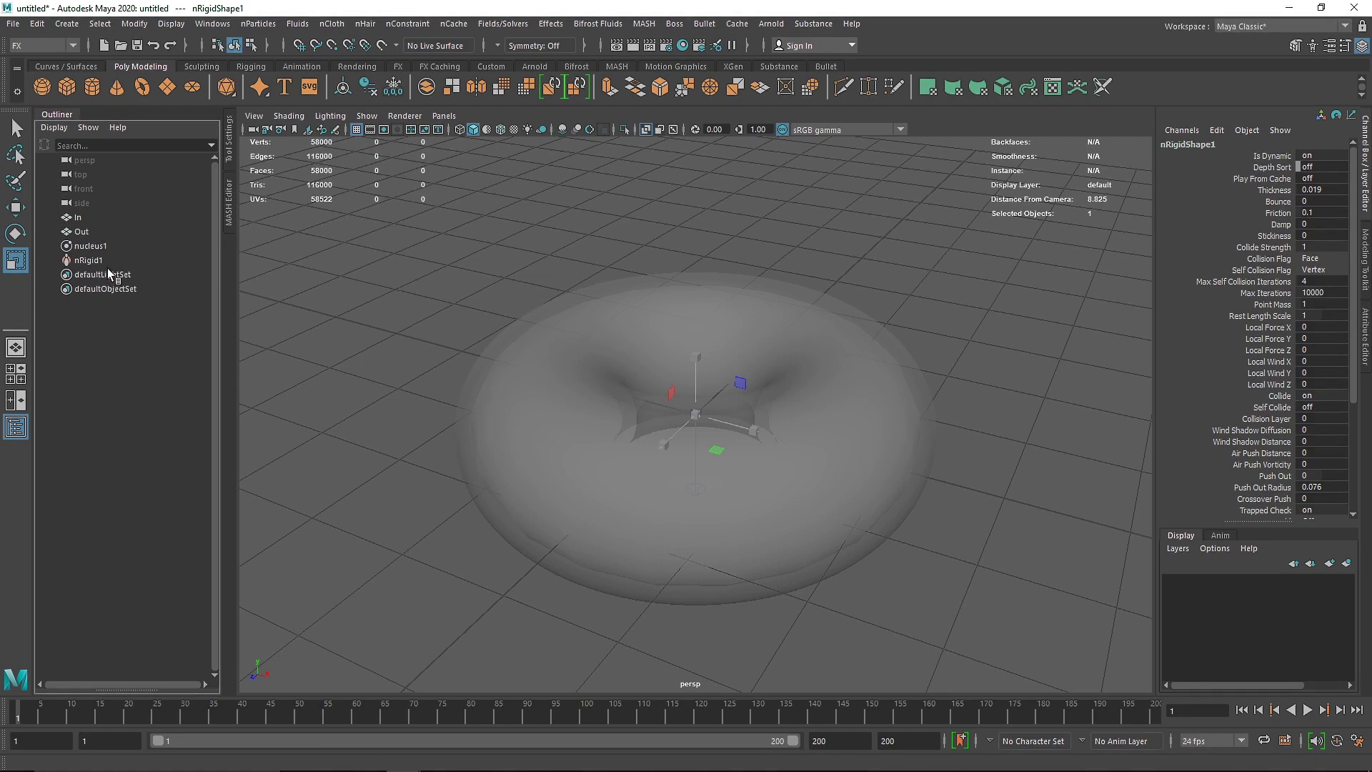
{"action": "left_click", "coordinate": [121, 231]}
{"action": "left_click", "coordinate": [332, 23]}
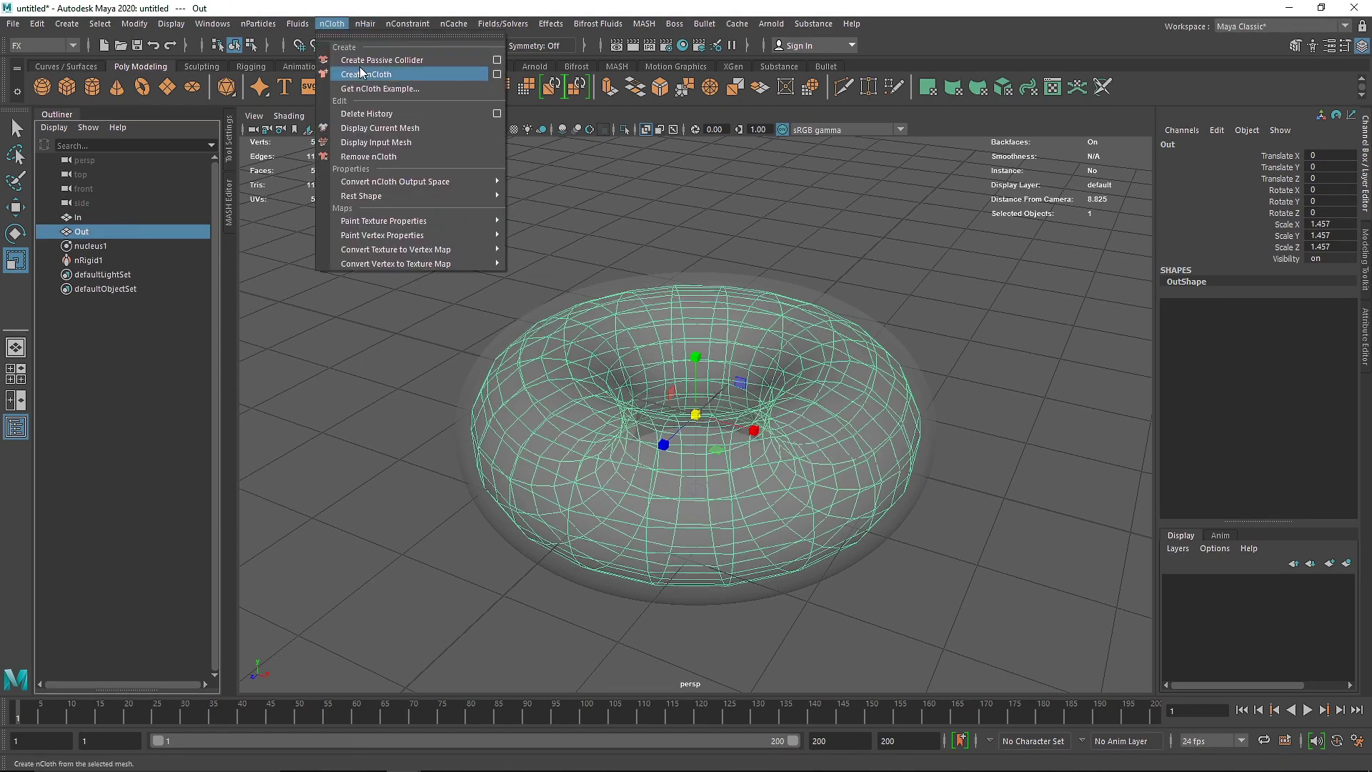
{"action": "left_click", "coordinate": [359, 66]}
{"action": "left_click_drag", "start_coordinate": [891, 348], "coordinate": [835, 388], "text": "alt"}
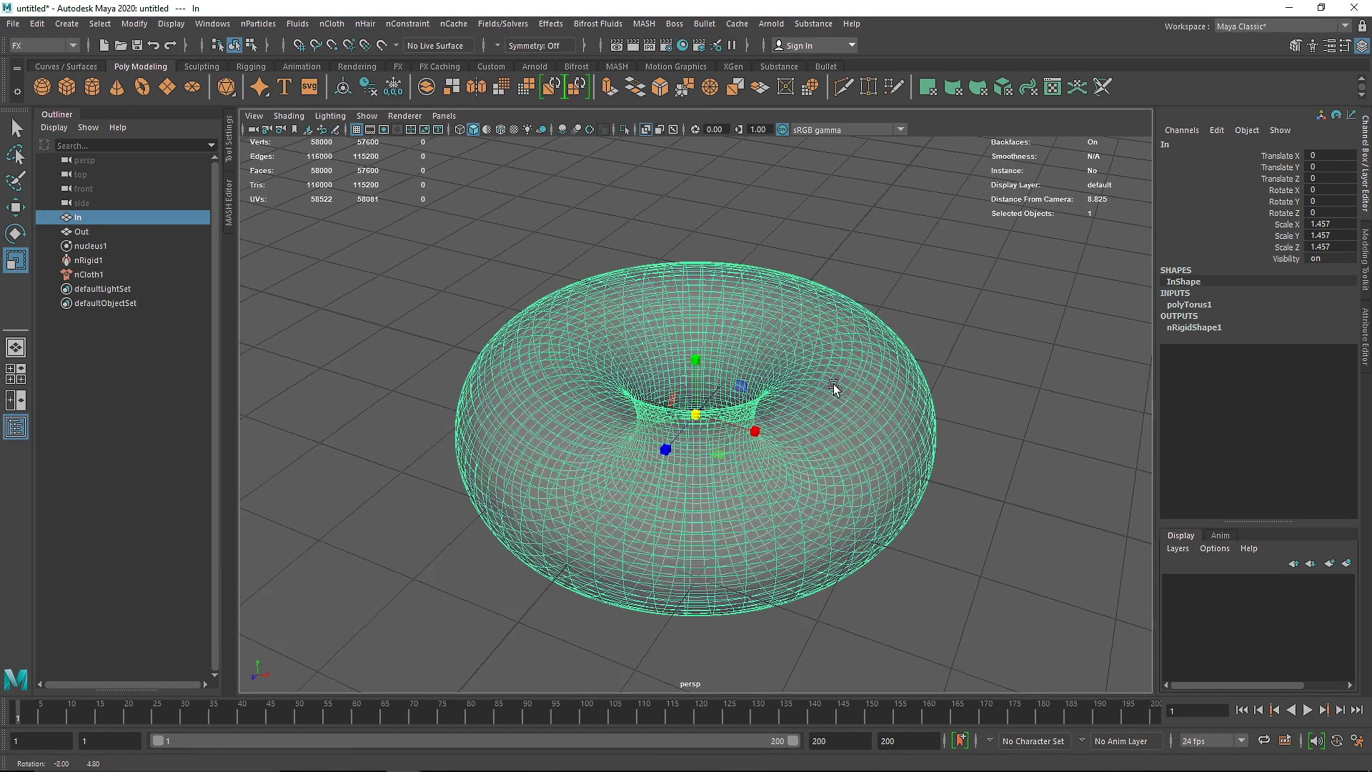
Undo the nCloth and passive collider creation and both torus renames.
{"action": "key", "text": "ctrl+z"}
{"action": "key", "text": "ctrl+z"}
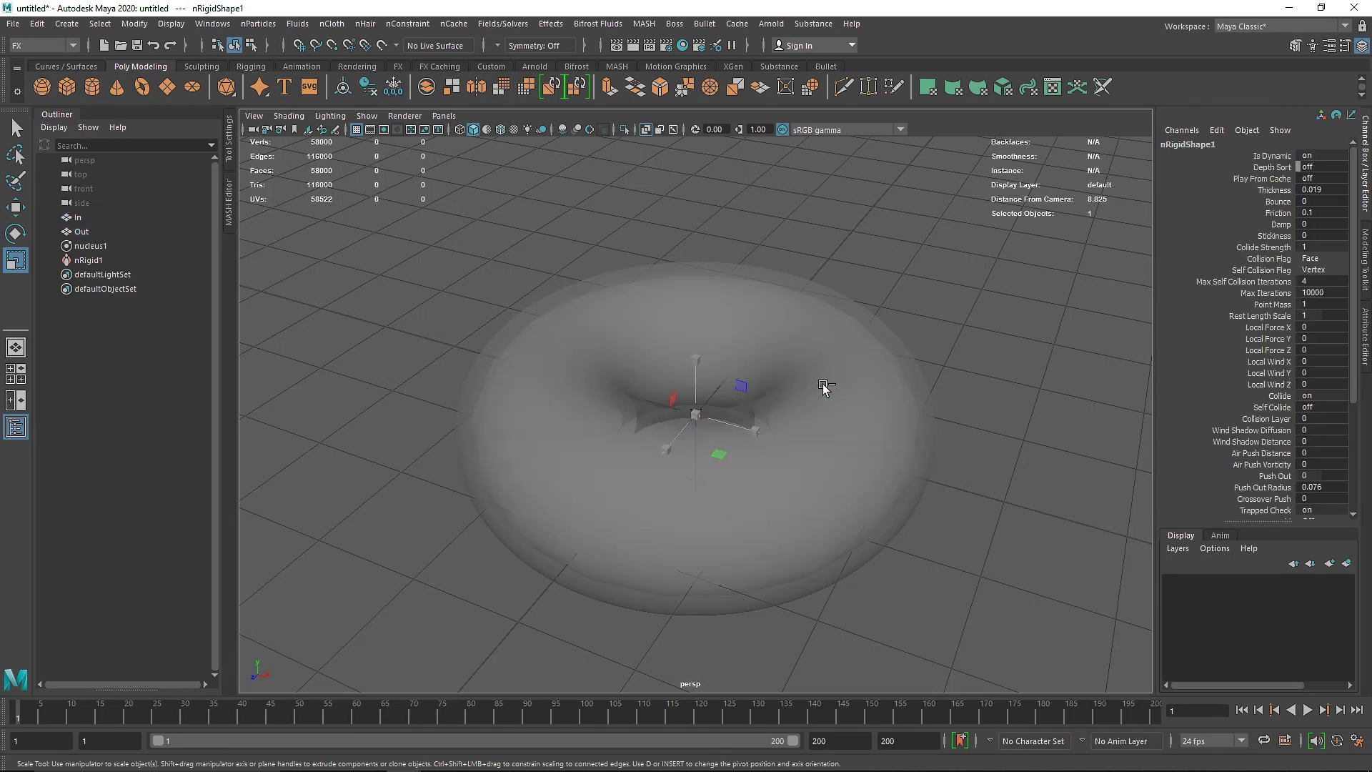
{"action": "key", "text": "ctrl+z"}
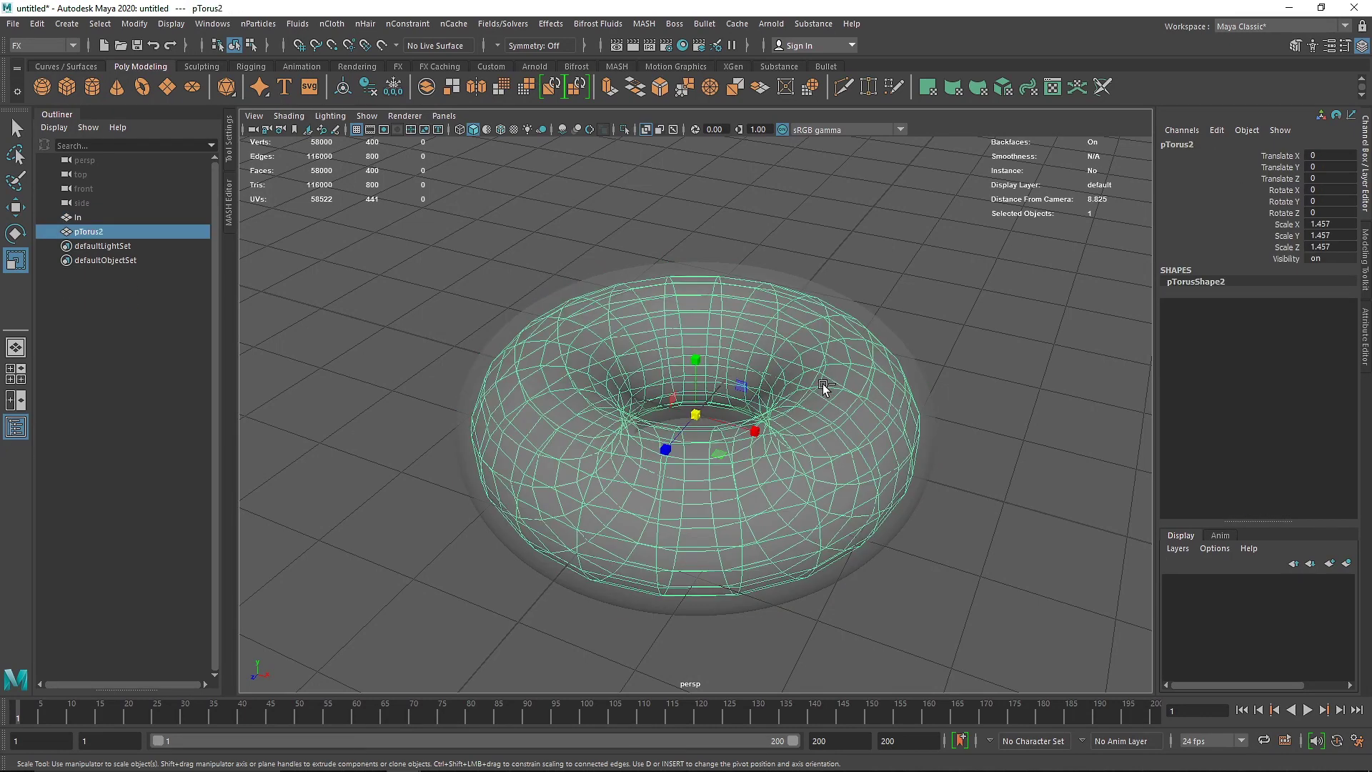
{"action": "key", "text": "ctrl+z"}
Rename pTorus2 as In and pTorus1 as Out.
{"action": "left_click", "coordinate": [100, 229]}
{"action": "double_click", "coordinate": [100, 230]}
{"action": "type", "text": "In"}
{"action": "key", "text": "Return"}
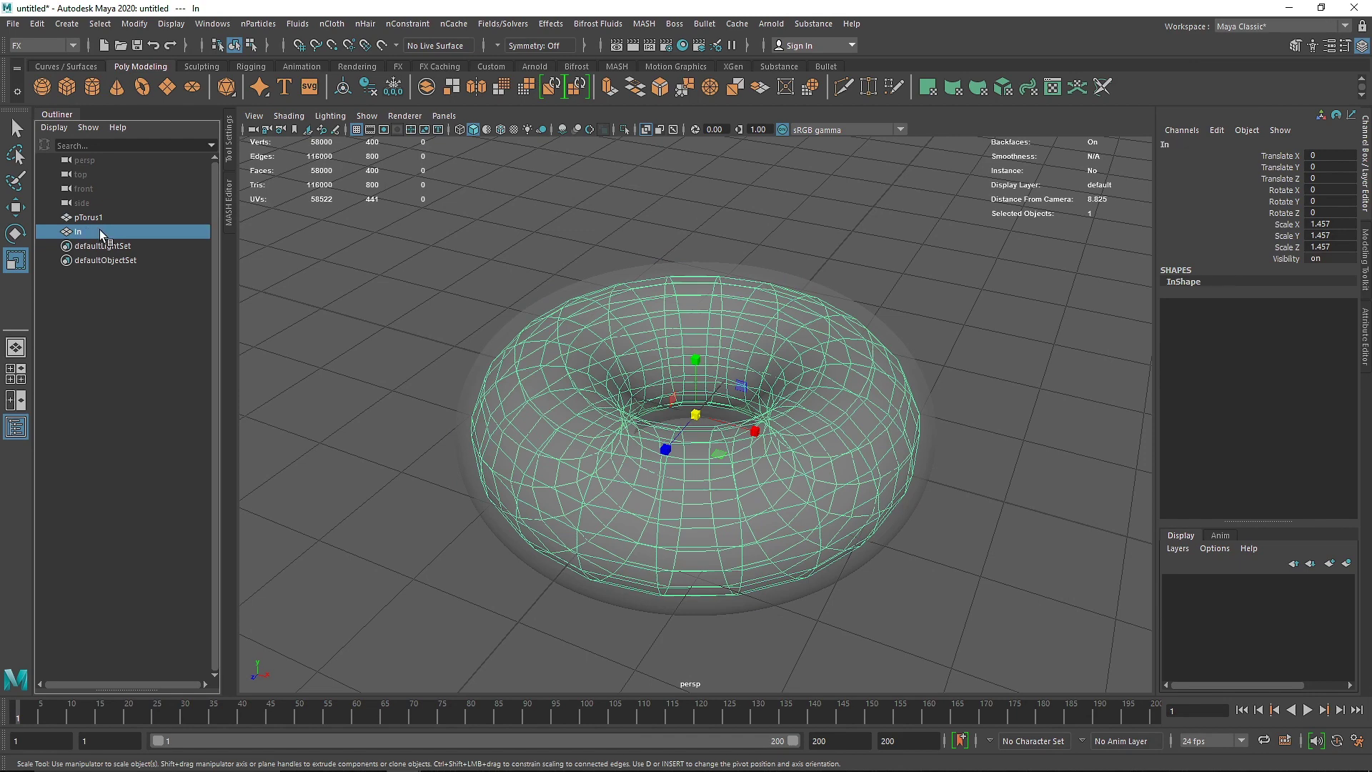
{"action": "double_click", "coordinate": [107, 219]}
{"action": "type", "text": "Out"}
{"action": "key", "text": "Return"}
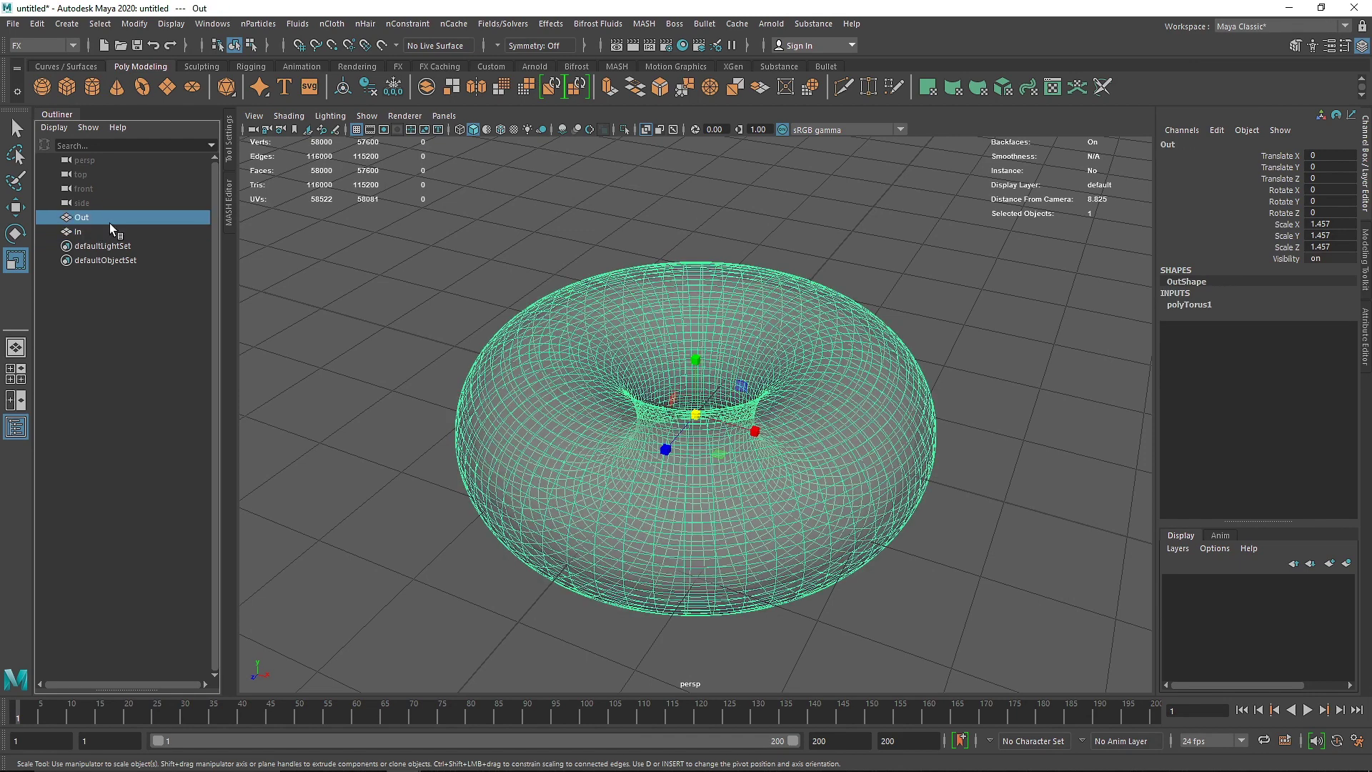
Make the Out torus an nCloth and the In torus a passive collider.
{"action": "left_click", "coordinate": [331, 24]}
{"action": "left_click", "coordinate": [361, 57]}
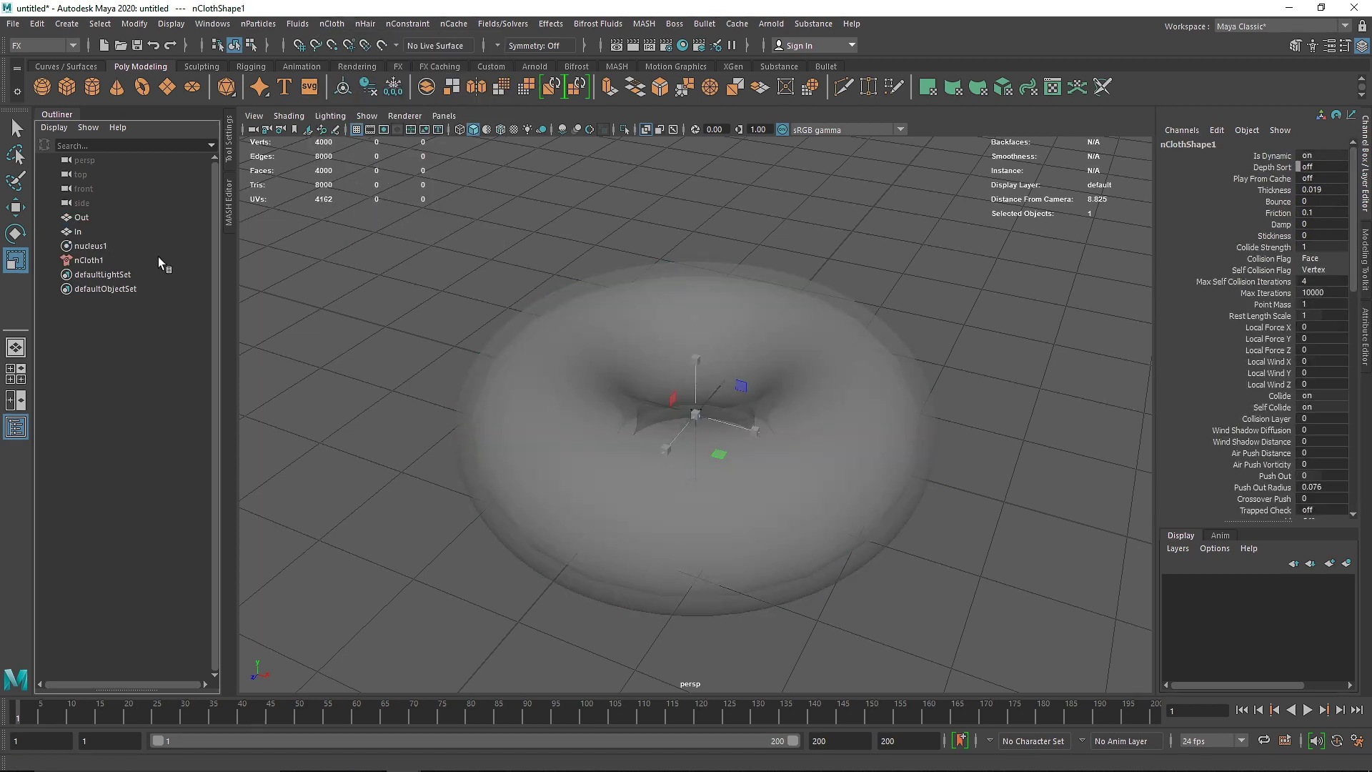
{"action": "left_click", "coordinate": [89, 233]}
{"action": "left_click", "coordinate": [332, 24]}
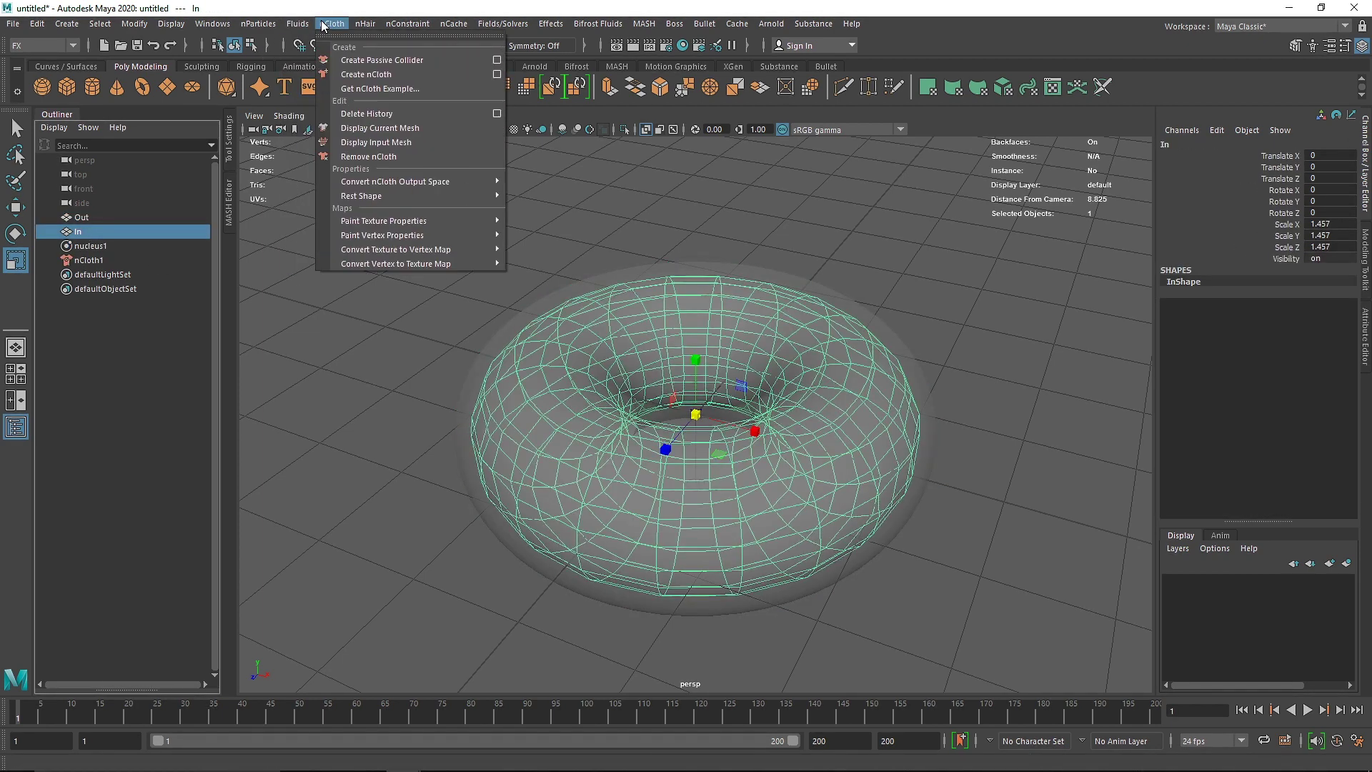
{"action": "left_click", "coordinate": [361, 57]}
Play the cloth simulation, turning off X-ray shading to inspect the torus, and return to the first frame.
{"action": "left_click", "coordinate": [1307, 710]}
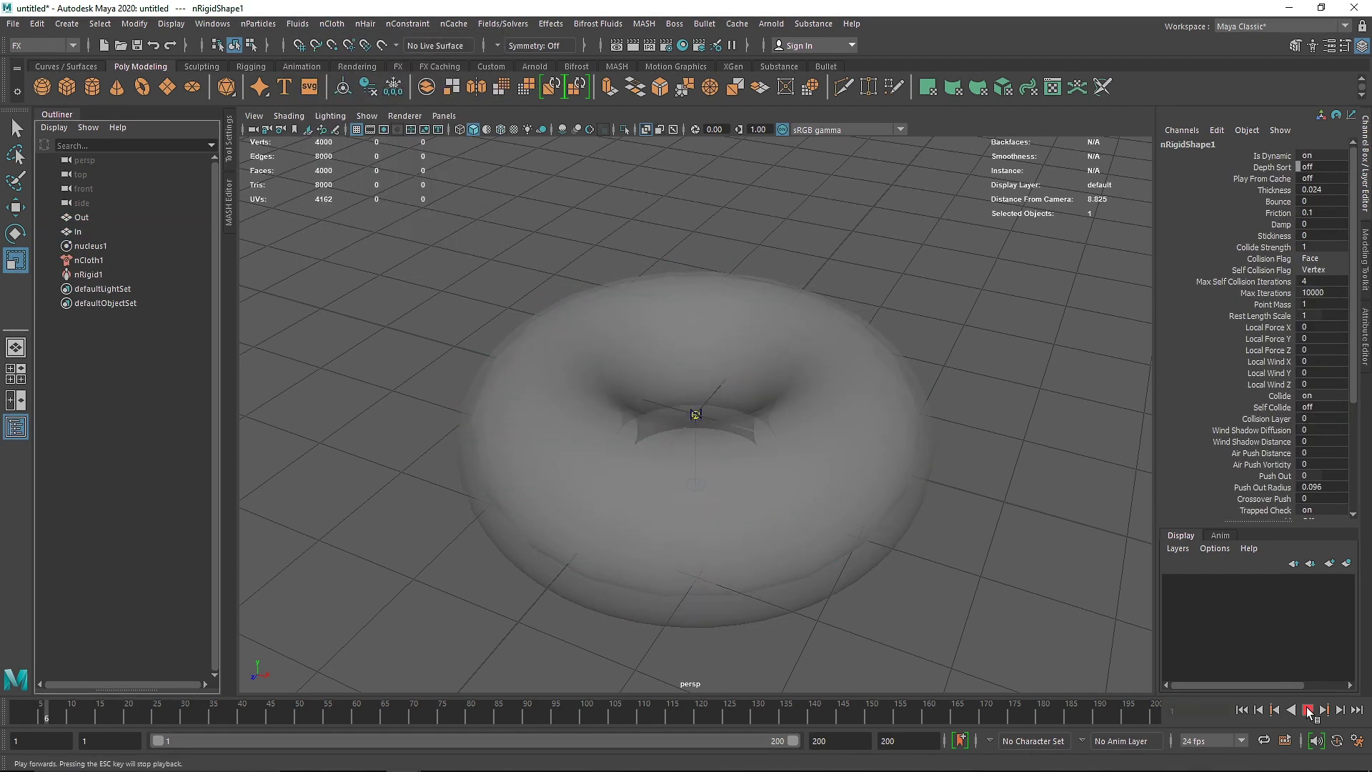
{"action": "left_click", "coordinate": [644, 128]}
{"action": "scroll", "coordinate": [821, 444], "scroll_direction": "down", "scroll_amount": 4}
{"action": "left_click_drag", "start_coordinate": [822, 447], "coordinate": [819, 431], "text": "alt"}
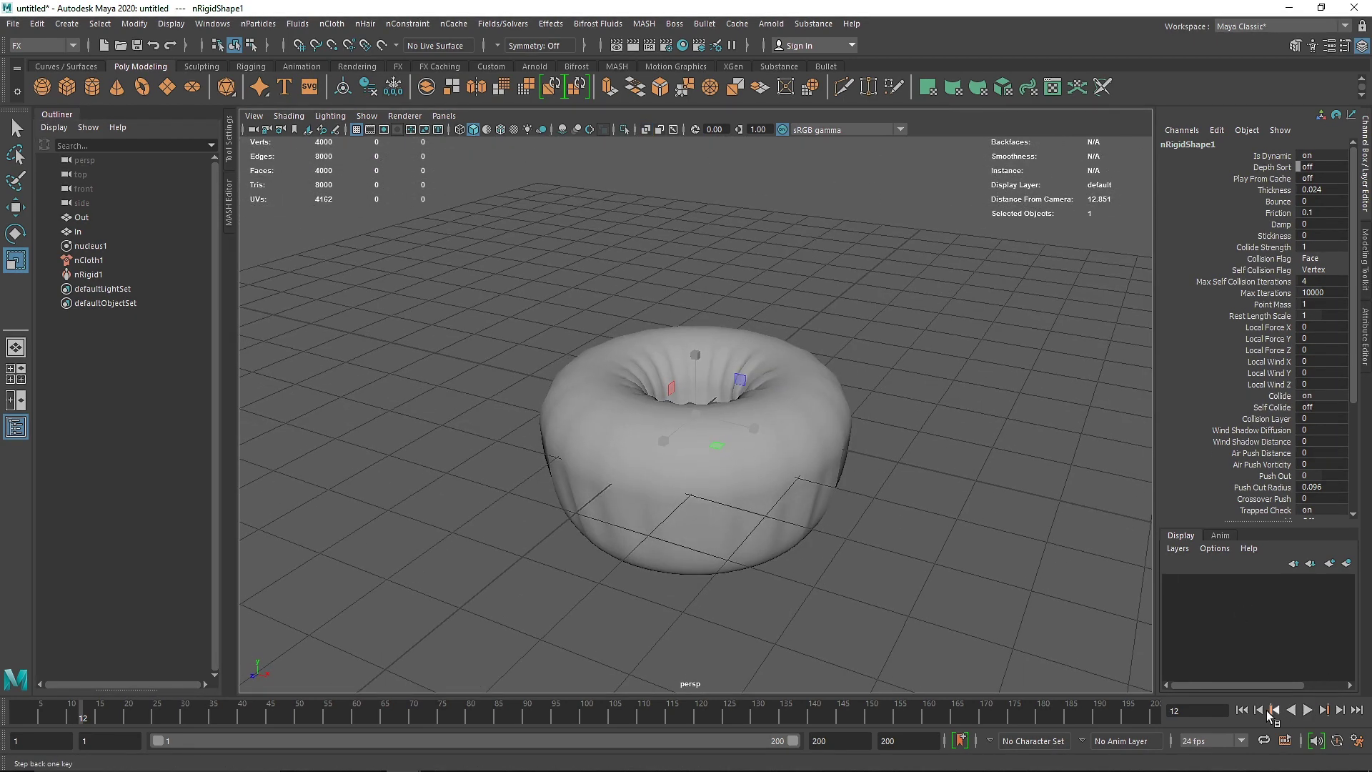
{"action": "left_click", "coordinate": [1242, 710]}
Set the gravity of the Out torus's nucleus1 solver to 0 and its wind speed to 5.
{"action": "left_click", "coordinate": [849, 406]}
{"action": "left_click", "coordinate": [1364, 336]}
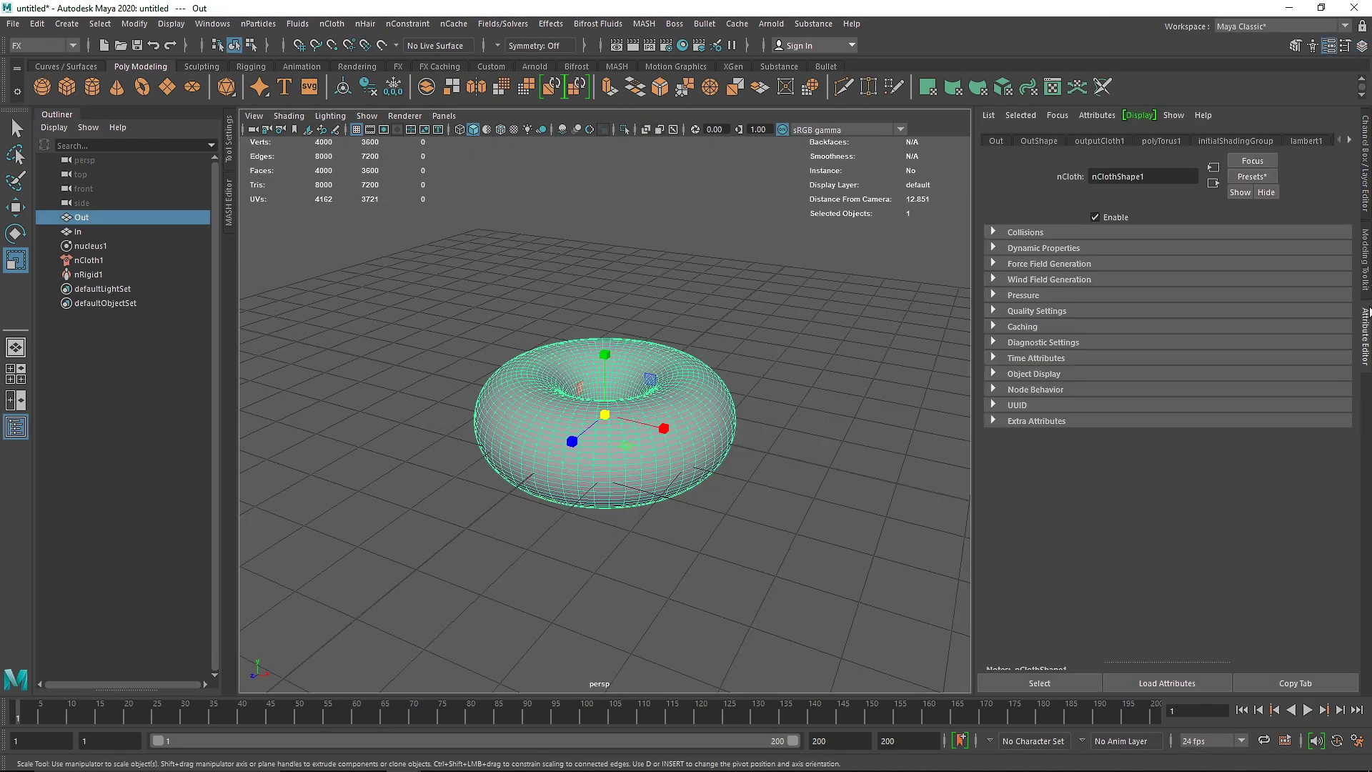
{"action": "scroll", "coordinate": [1218, 140], "scroll_direction": "down", "scroll_amount": 2}
{"action": "left_click", "coordinate": [1255, 141]}
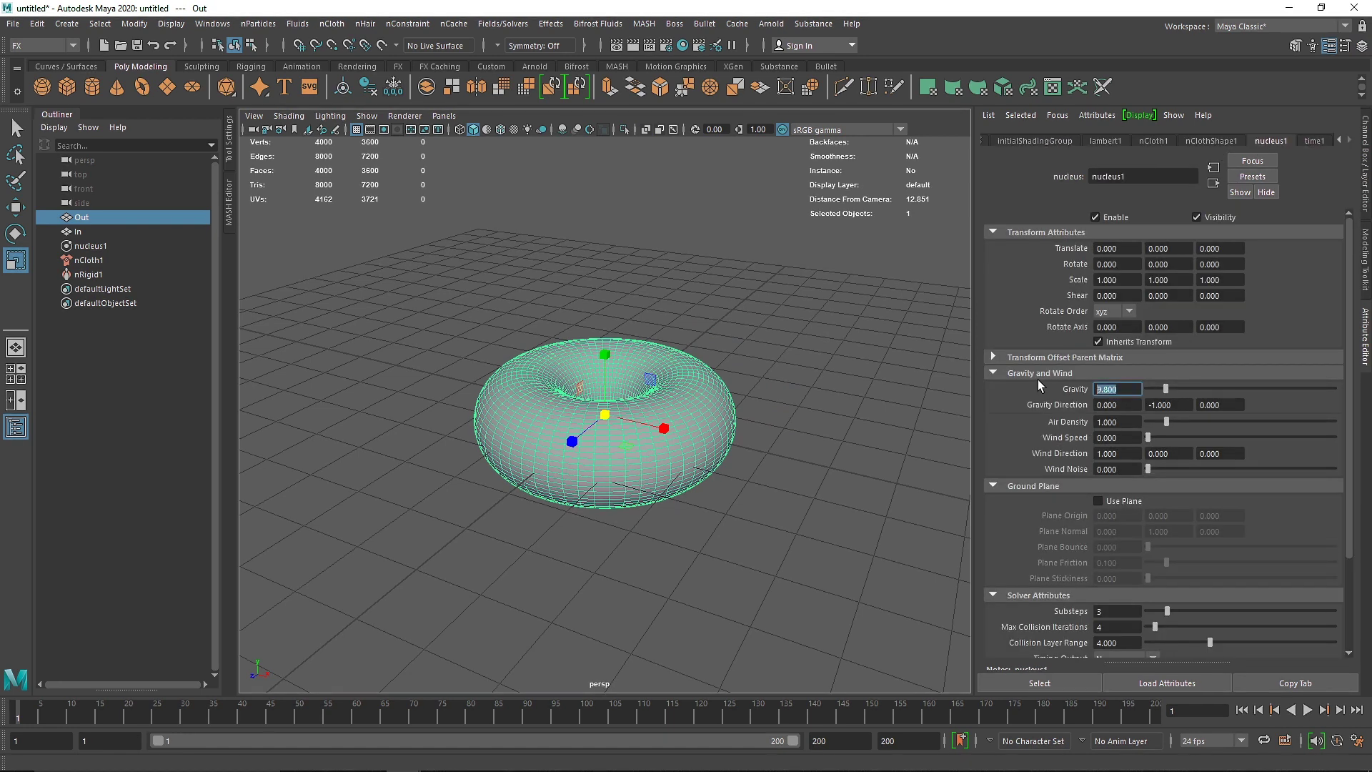
{"action": "left_click", "coordinate": [1104, 437]}
{"action": "type", "text": "5"}
{"action": "key", "text": "Return"}
Play the wind simulation without the torus selected, stop it and return to the first frame.
{"action": "left_click", "coordinate": [1307, 710]}
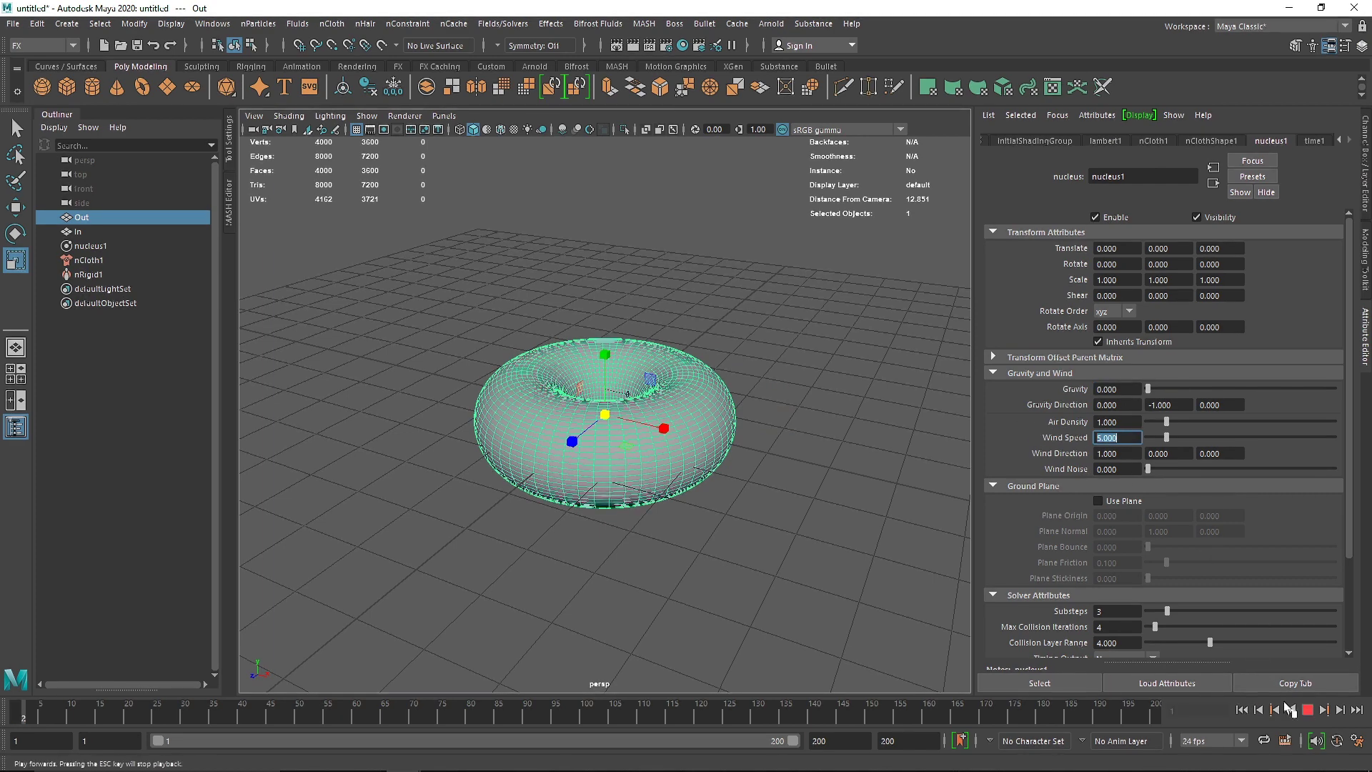
{"action": "left_click", "coordinate": [847, 514]}
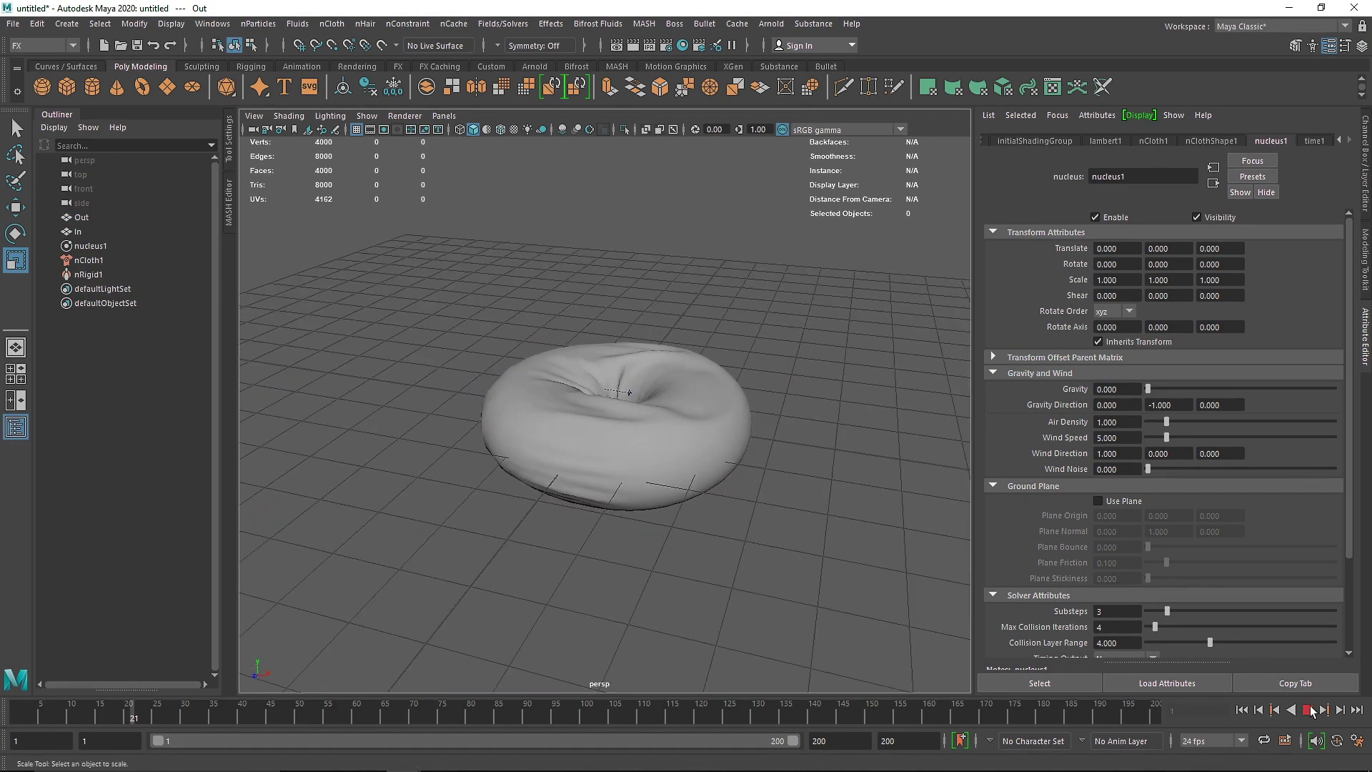
{"action": "left_click", "coordinate": [1308, 710]}
{"action": "left_click", "coordinate": [1241, 709]}
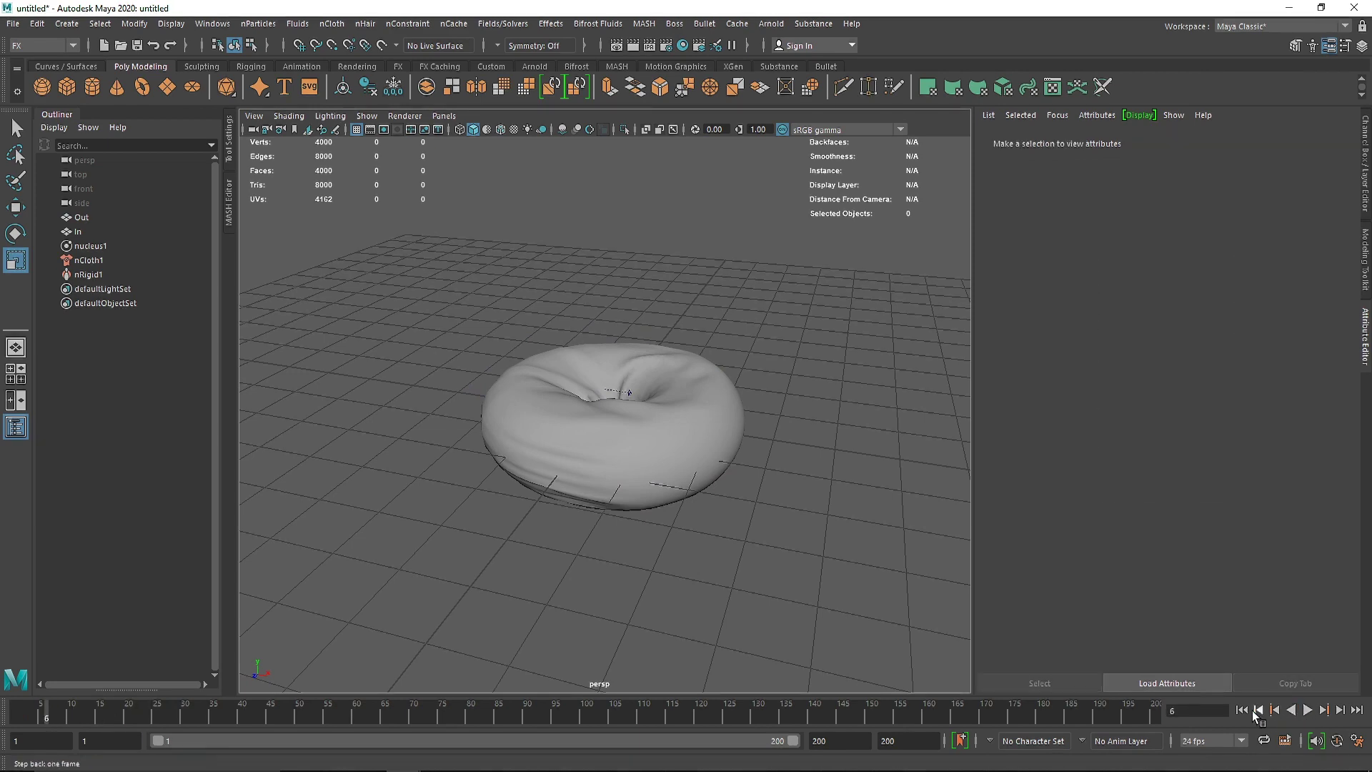
Paint a vertex selection of thin, irregular tear lines across the top and around the sides of the Out torus.
{"action": "left_click", "coordinate": [670, 448]}
{"action": "key", "text": "f"}
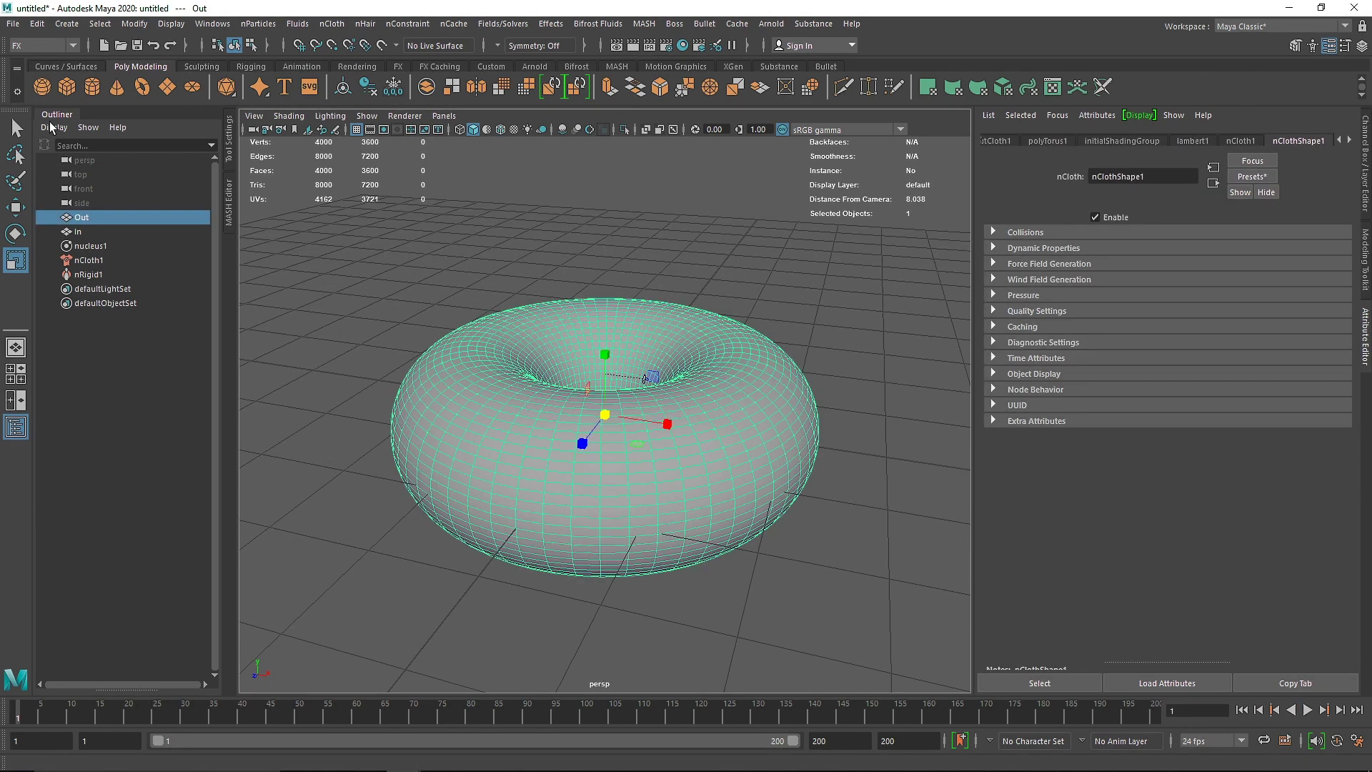
{"action": "left_click", "coordinate": [15, 180]}
{"action": "scroll", "coordinate": [643, 451], "scroll_direction": "down", "scroll_amount": 3}
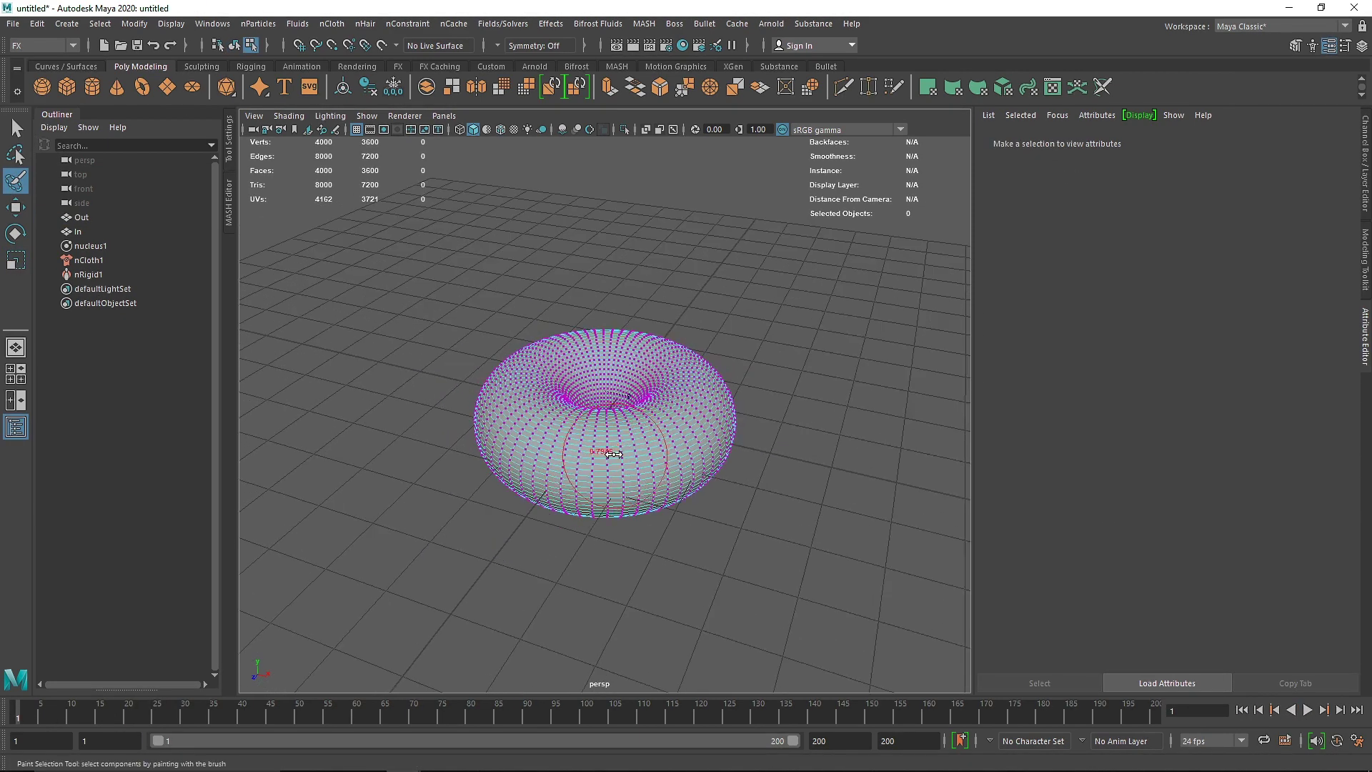
{"action": "left_click_drag", "start_coordinate": [599, 456], "coordinate": [592, 456]}
{"action": "left_click_drag", "start_coordinate": [608, 422], "coordinate": [607, 468], "text": "alt"}
{"action": "mouse_move", "coordinate": [578, 458]}
{"action": "left_mouse_down"}
{"action": "mouse_move", "coordinate": [537, 395]}
{"action": "mouse_move", "coordinate": [613, 346]}
{"action": "left_mouse_up"}
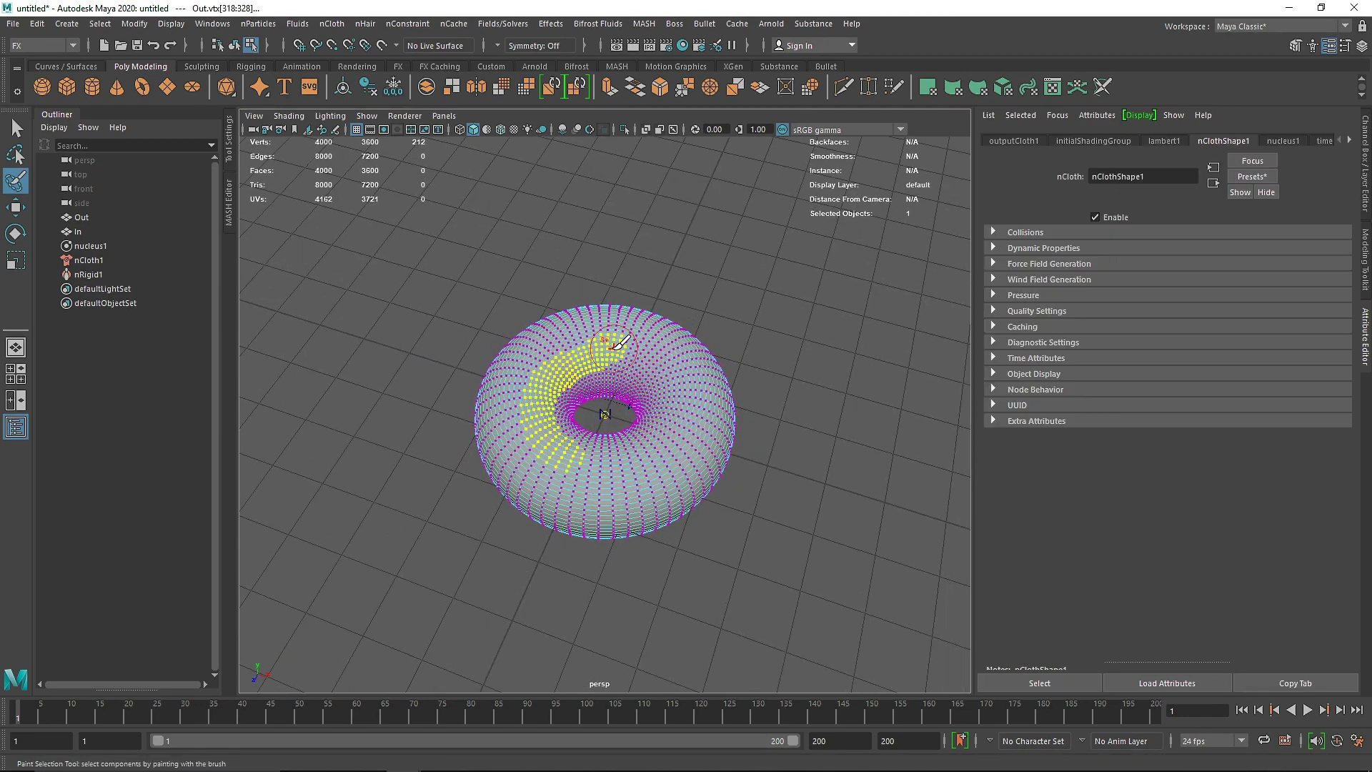
{"action": "key", "text": "ctrl+z"}
{"action": "mouse_move", "coordinate": [552, 401]}
{"action": "left_mouse_down"}
{"action": "mouse_move", "coordinate": [665, 429]}
{"action": "mouse_move", "coordinate": [679, 459]}
{"action": "mouse_move", "coordinate": [529, 458]}
{"action": "left_mouse_up"}
{"action": "left_click_drag", "start_coordinate": [646, 459], "coordinate": [697, 449]}
{"action": "mouse_move", "coordinate": [697, 448]}
{"action": "left_mouse_down", "text": "alt"}
{"action": "mouse_move", "coordinate": [622, 436]}
{"action": "mouse_move", "coordinate": [571, 398]}
{"action": "mouse_move", "coordinate": [666, 404]}
{"action": "left_mouse_up", "text": "alt"}
{"action": "mouse_move", "coordinate": [492, 367]}
{"action": "left_mouse_down", "text": "alt"}
{"action": "mouse_move", "coordinate": [545, 435]}
{"action": "mouse_move", "coordinate": [616, 393]}
{"action": "mouse_move", "coordinate": [619, 436]}
{"action": "left_mouse_up", "text": "alt"}
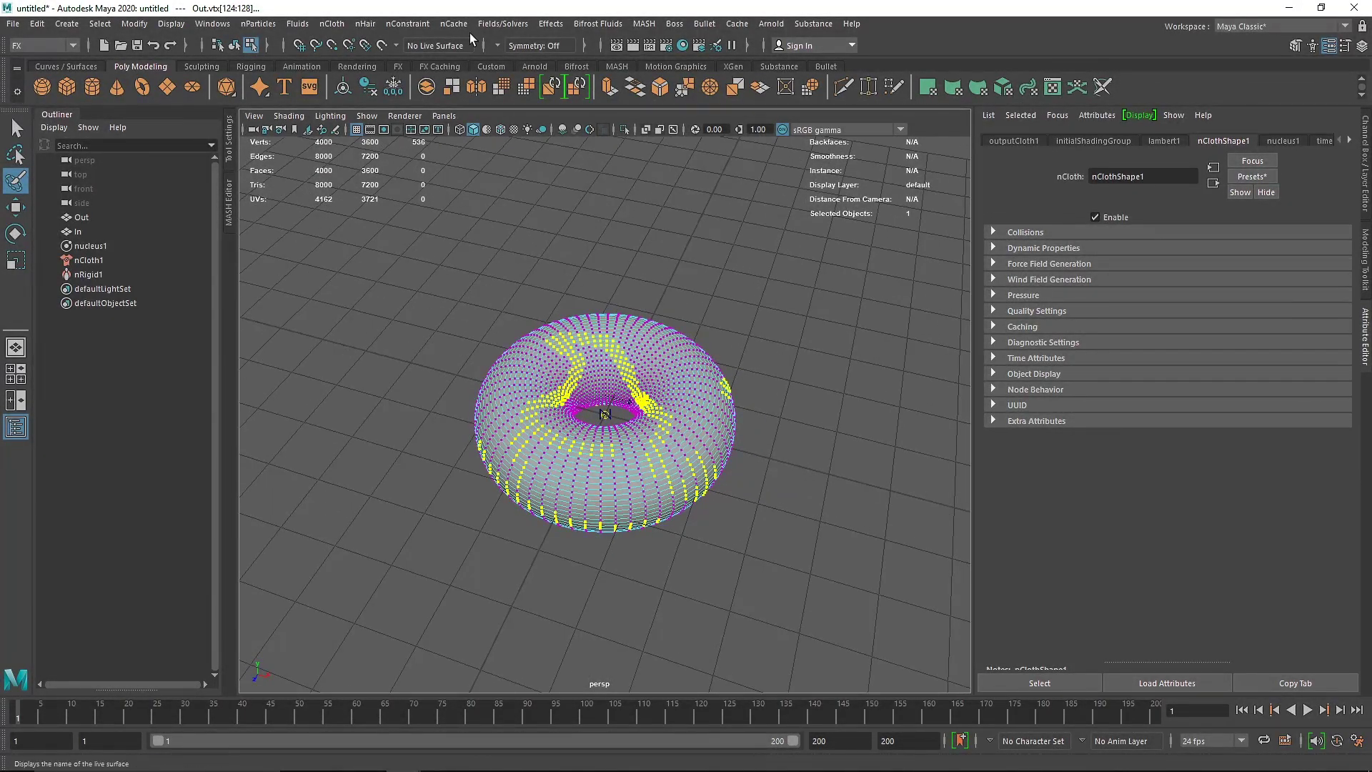
Apply a tearable surface constraint to the painted vertices and play the simulation to test it.
{"action": "left_click", "coordinate": [408, 23]}
{"action": "left_click", "coordinate": [451, 132]}
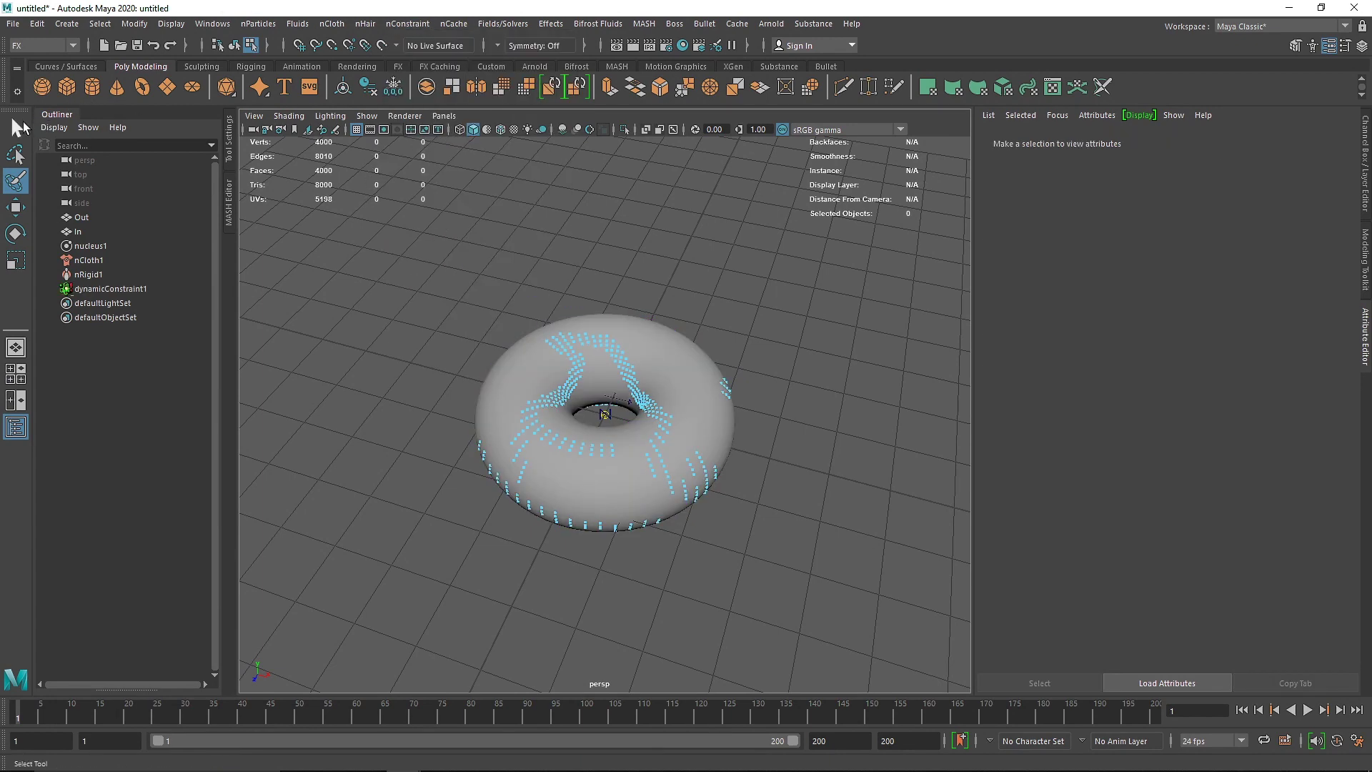
{"action": "key", "text": "q"}
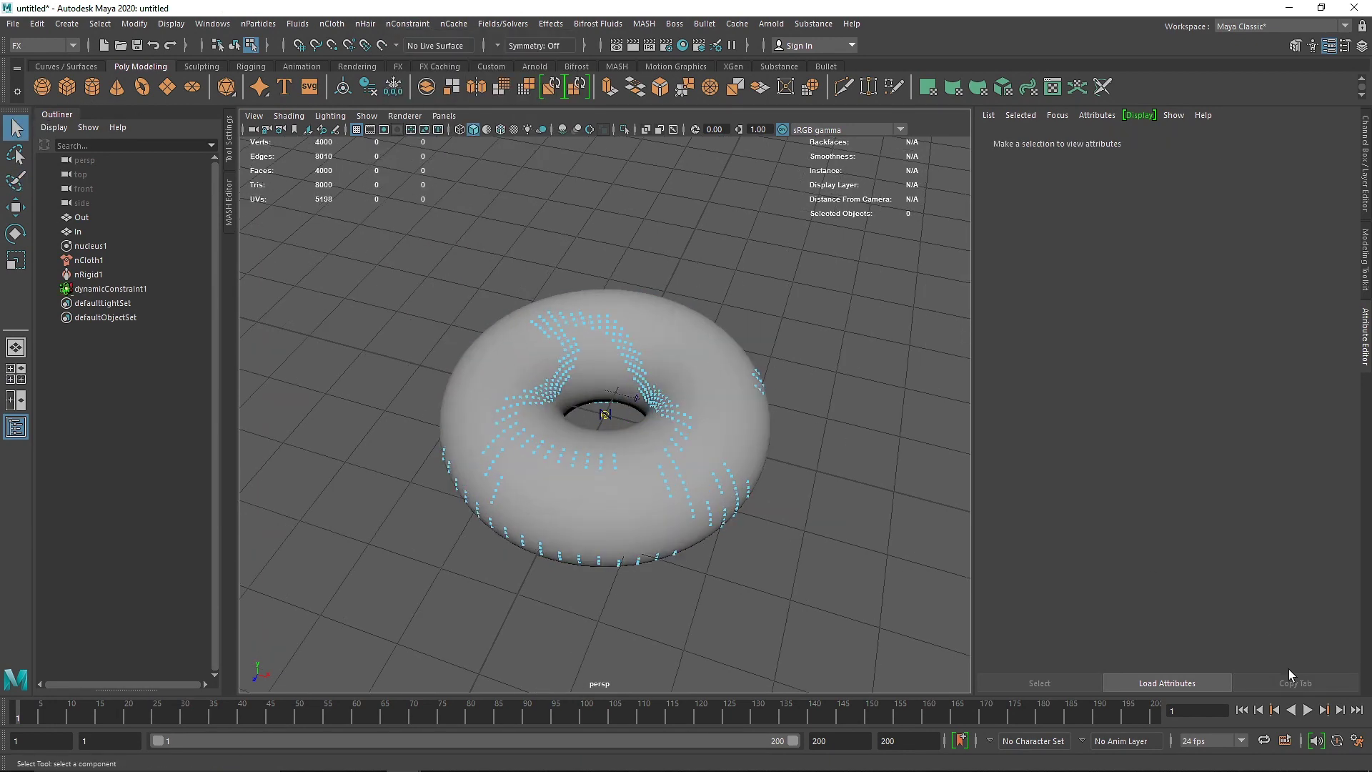
{"action": "left_click", "coordinate": [1307, 710]}
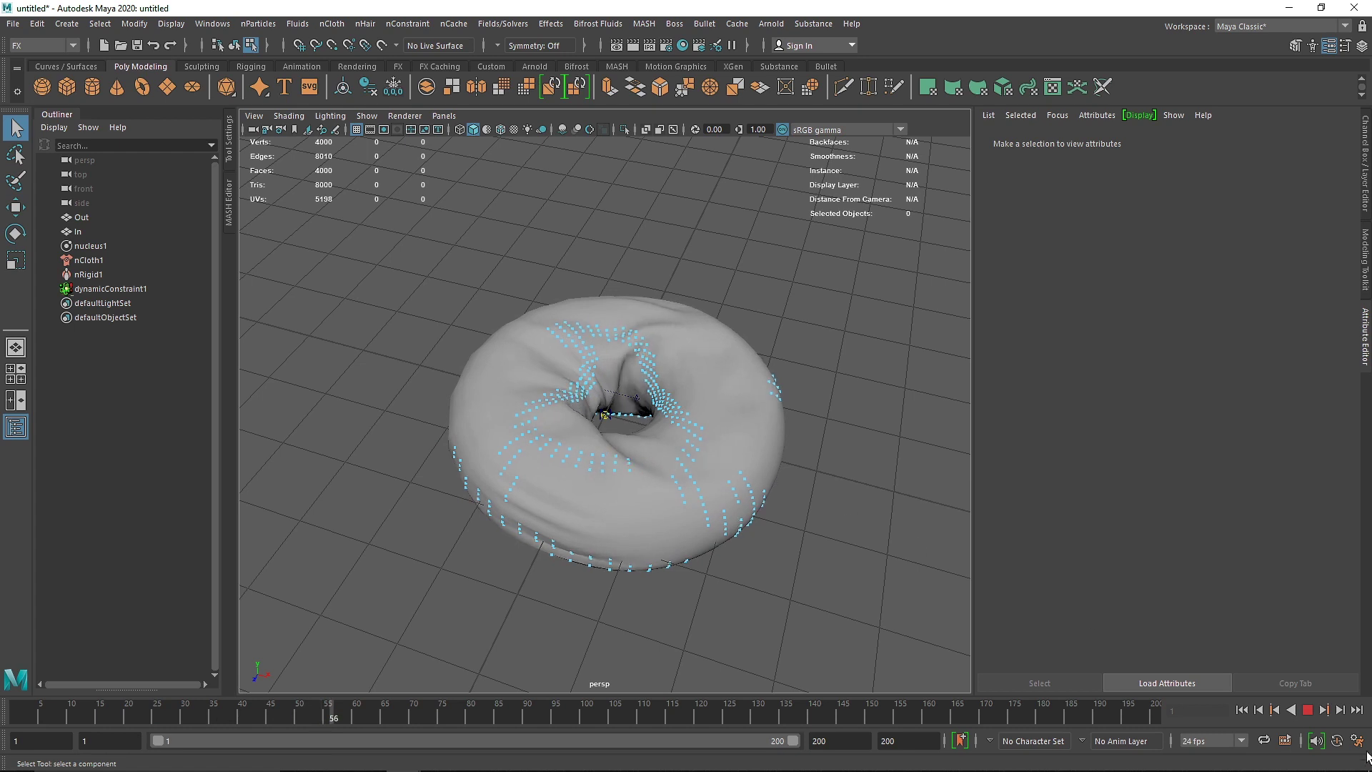
{"action": "left_click", "coordinate": [1309, 711]}
Set the air density of nucleus1 to 1.2 and its wind speed to 15.
{"action": "left_click", "coordinate": [91, 246]}
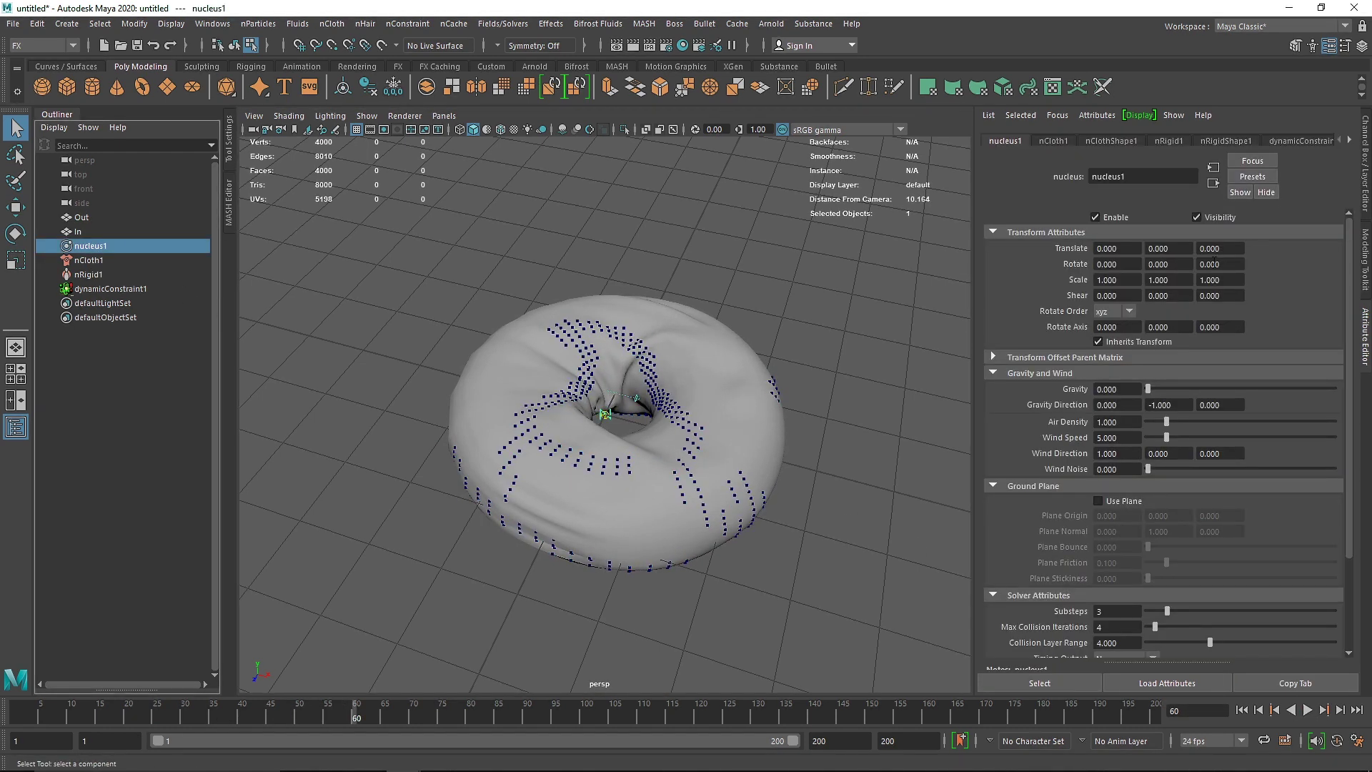
{"action": "left_click_drag", "start_coordinate": [1170, 422], "coordinate": [1174, 421]}
{"action": "left_click", "coordinate": [1094, 421]}
{"action": "type", "text": "1"}
{"action": "key", "text": "Return"}
{"action": "left_click", "coordinate": [1117, 438]}
{"action": "type", "text": "15"}
{"action": "key", "text": "Return"}
Replay the simulation from the first frame and set the wind speed to 20 while it runs.
{"action": "left_click", "coordinate": [1242, 710]}
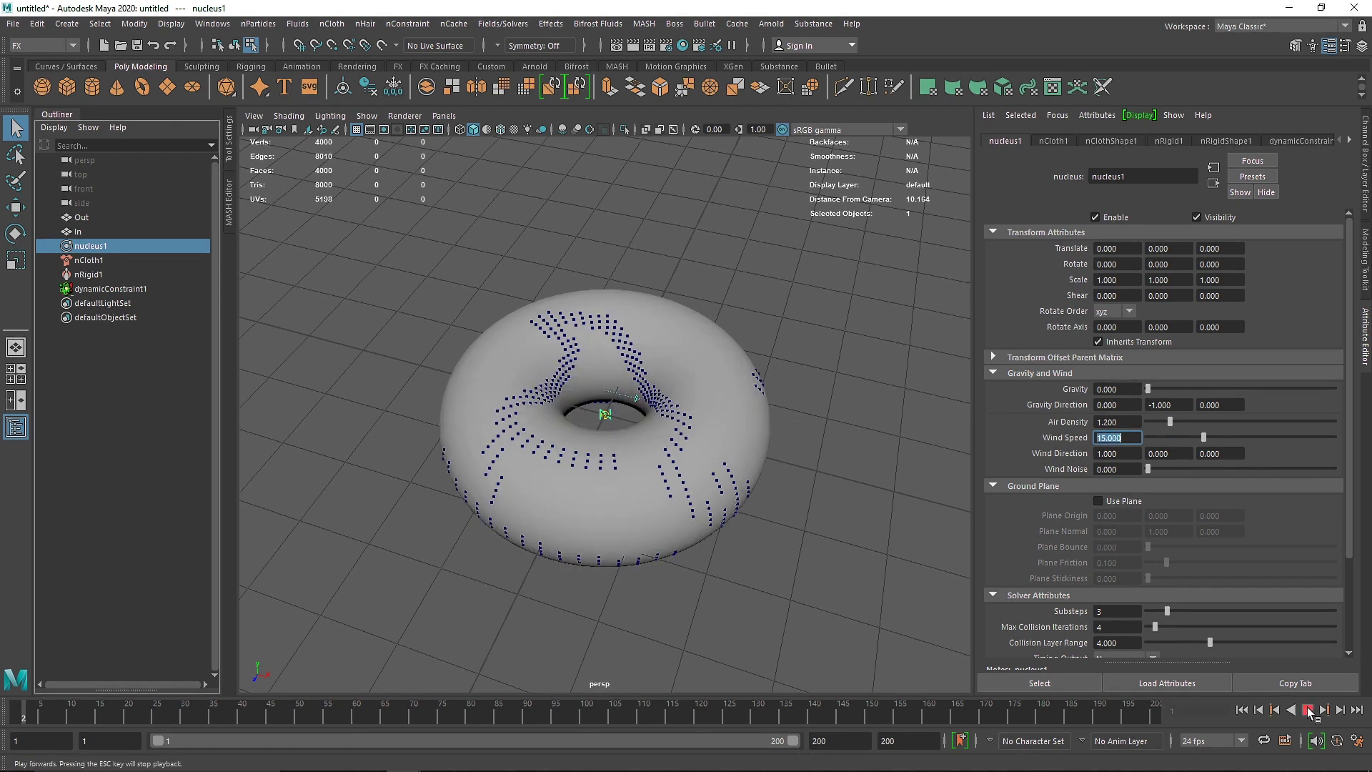
{"action": "left_click", "coordinate": [1308, 710]}
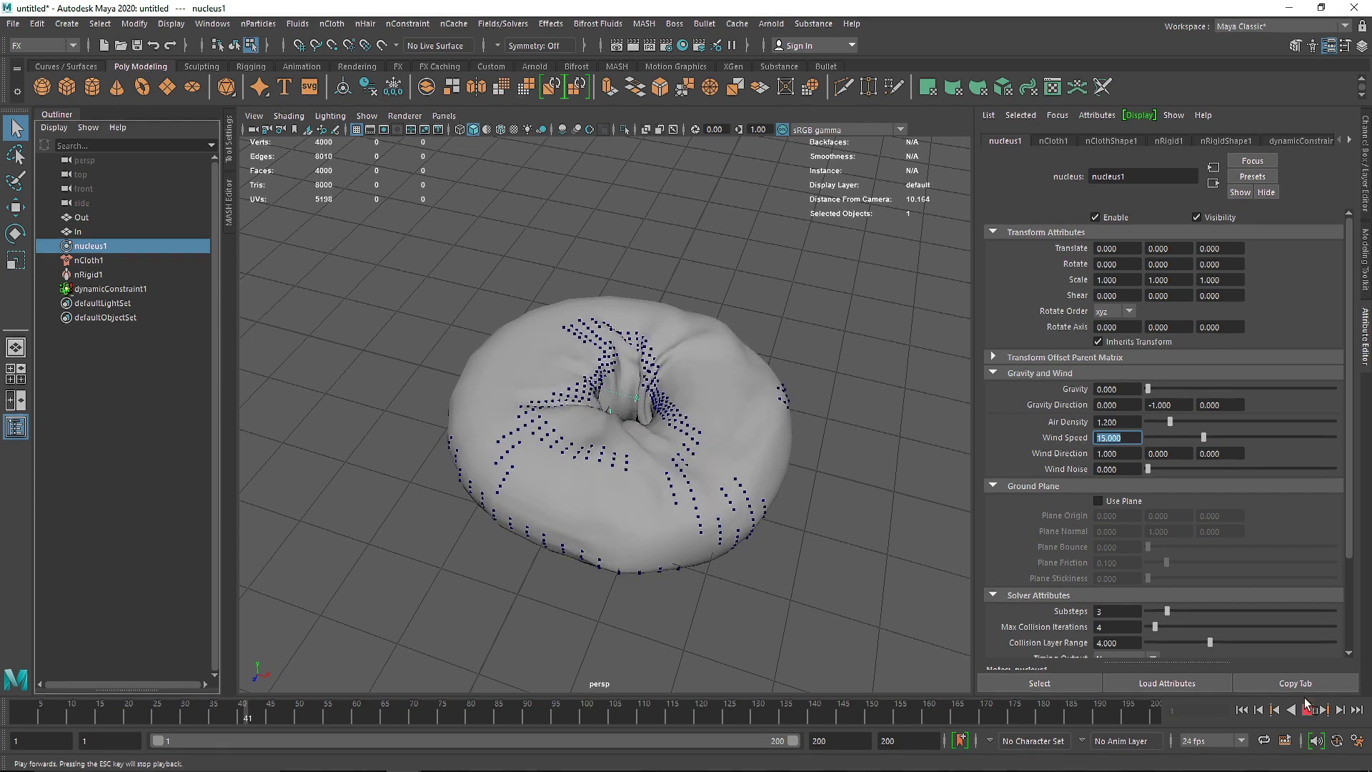
{"action": "type", "text": "20"}
{"action": "key", "text": "Return"}
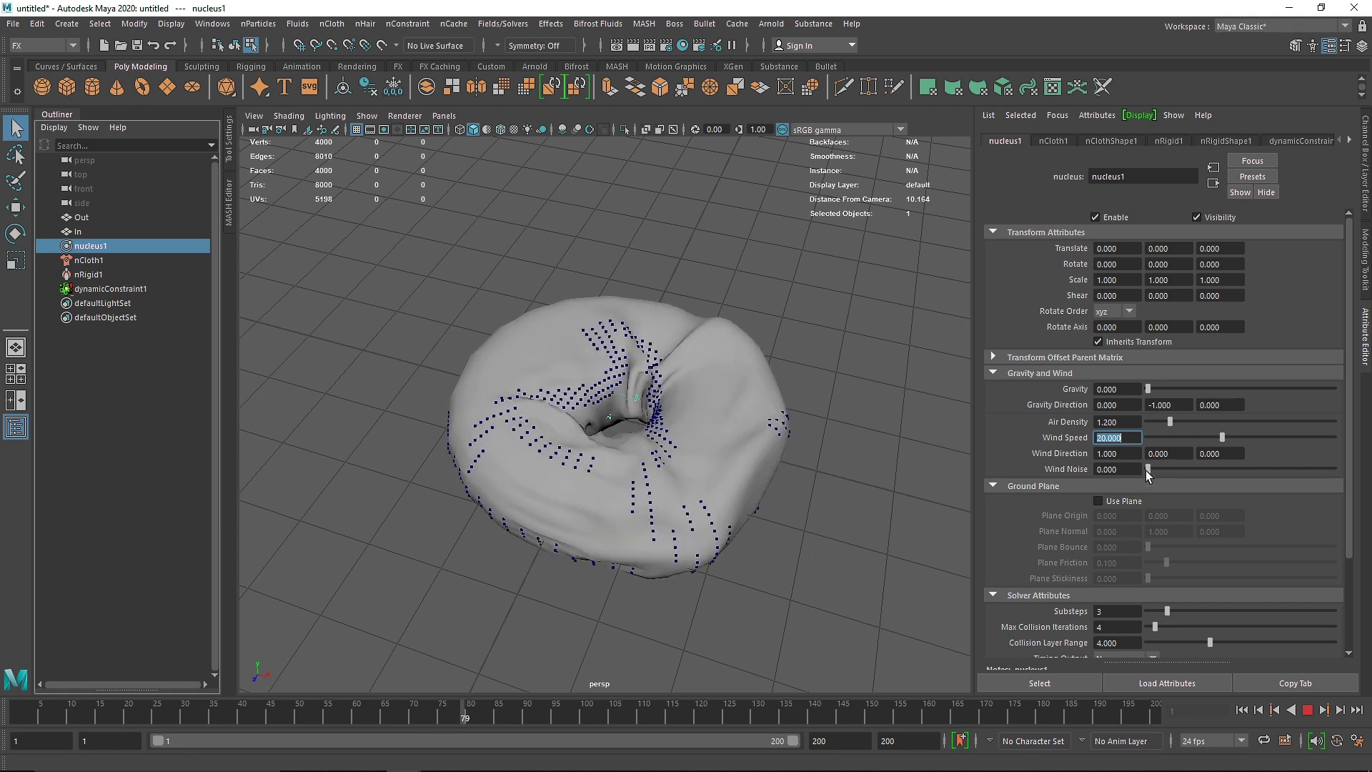
Set nucleus1's wind speed to 25 and wind noise to 1, and replay the simulation from the first frame.
{"action": "type", "text": "25"}
{"action": "key", "text": "Return"}
{"action": "key", "text": "Tab"}
{"action": "type", "text": "1"}
{"action": "key", "text": "Return"}
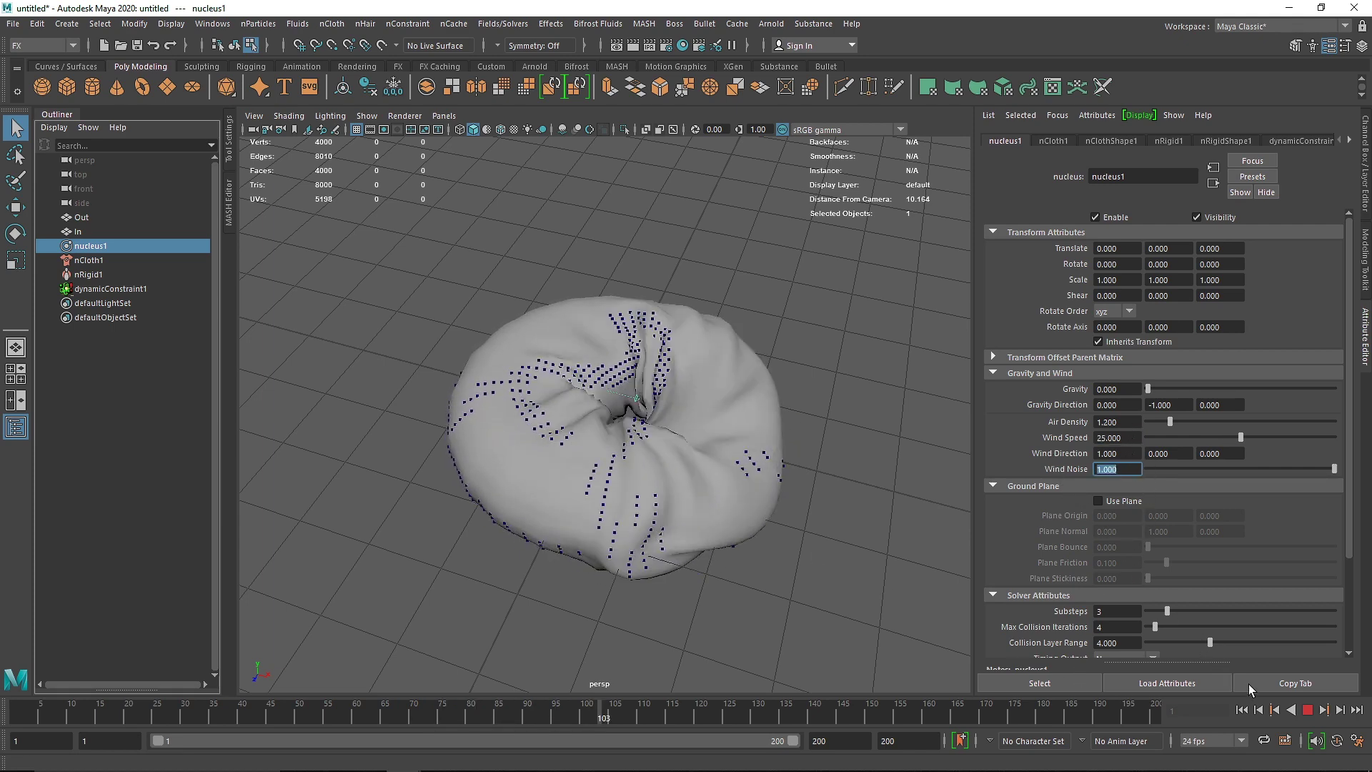
{"action": "left_click", "coordinate": [1243, 709]}
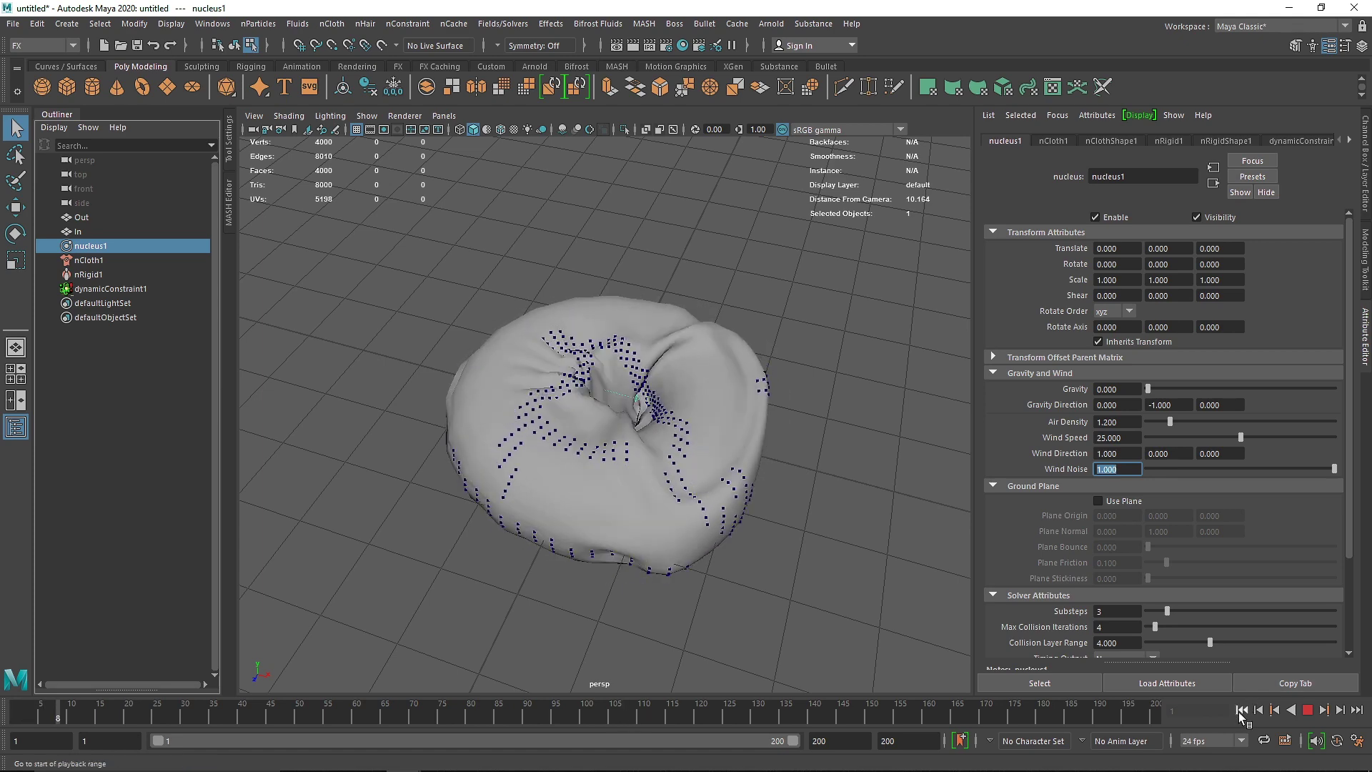
{"action": "left_click_drag", "start_coordinate": [744, 460], "coordinate": [651, 452], "text": "alt"}
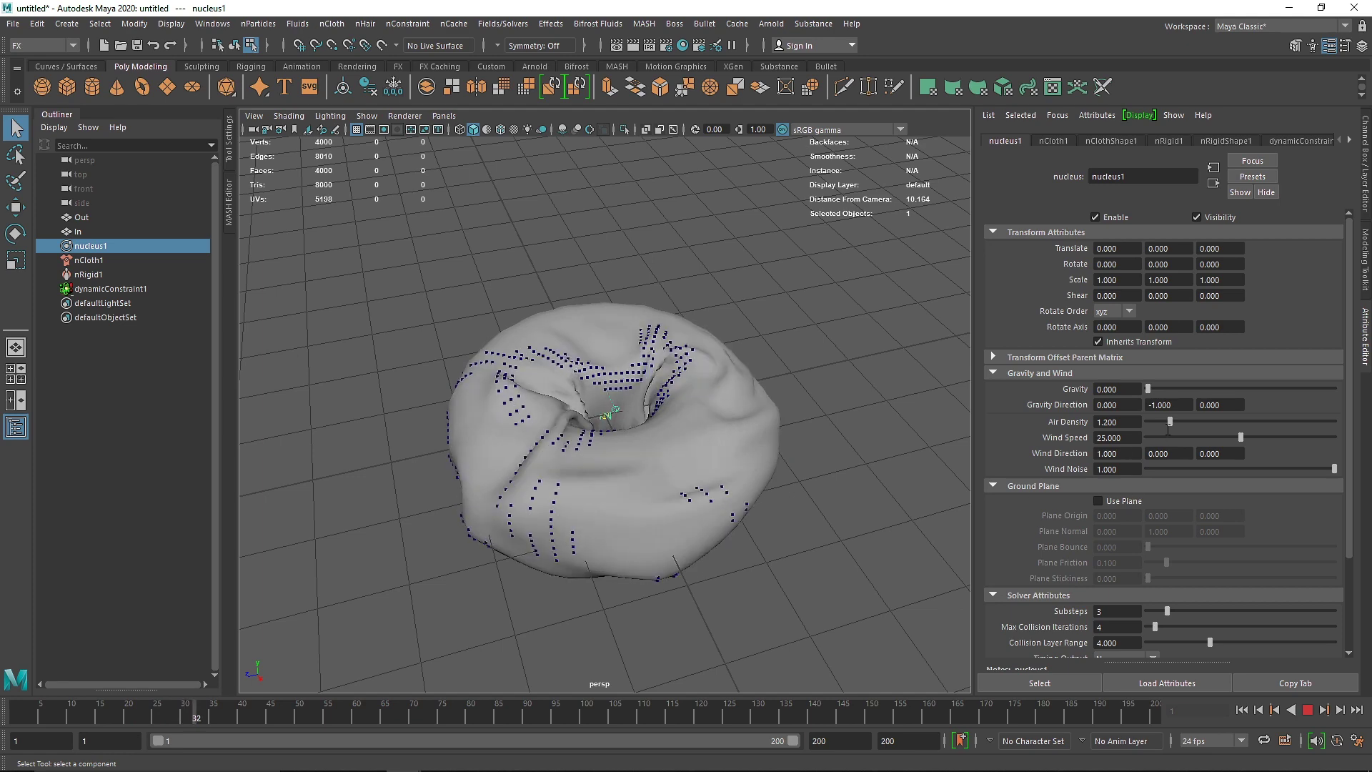
Raise the wind speed to 50, replay the simulation from the first frame and stop it at frame 12.
{"action": "left_click_drag", "start_coordinate": [1259, 437], "coordinate": [1304, 438]}
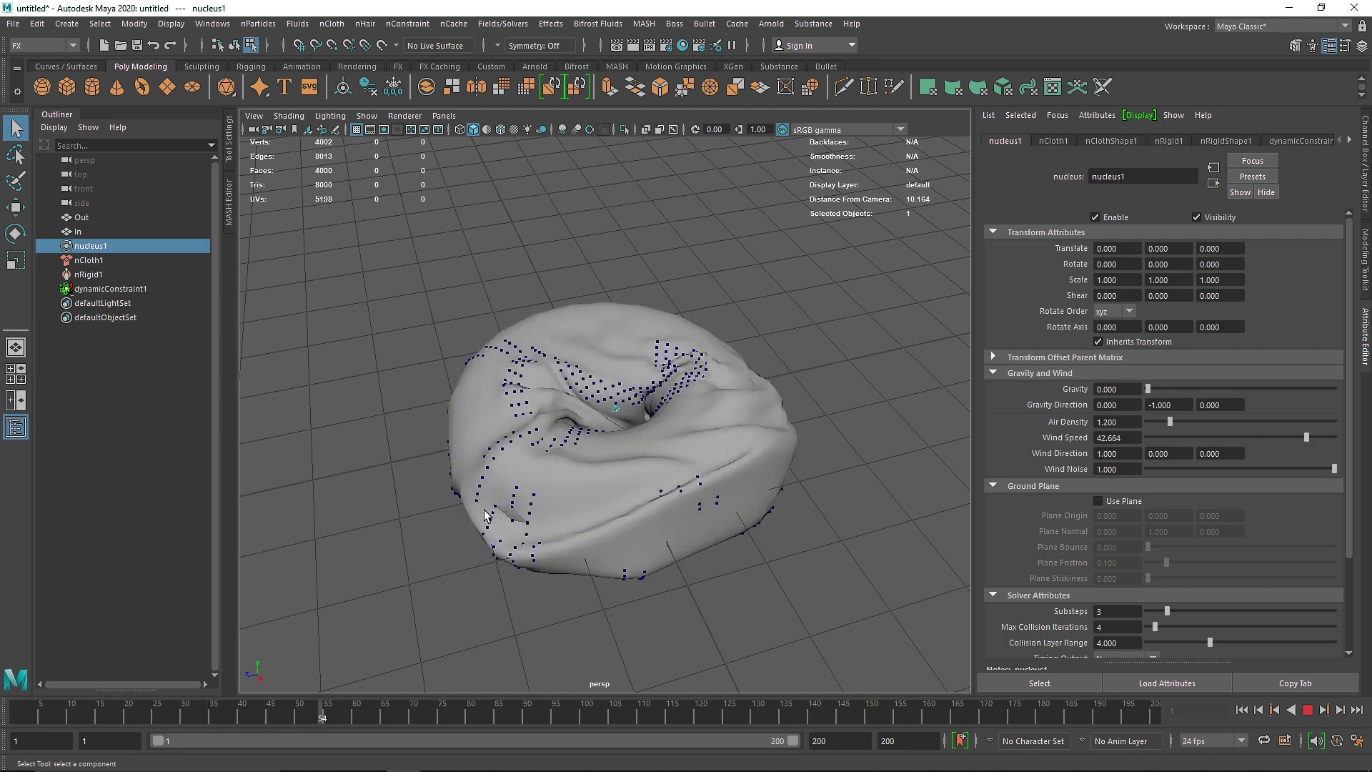
{"action": "left_click", "coordinate": [1115, 438]}
{"action": "type", "text": "50"}
{"action": "key", "text": "Return"}
{"action": "left_click", "coordinate": [1242, 709]}
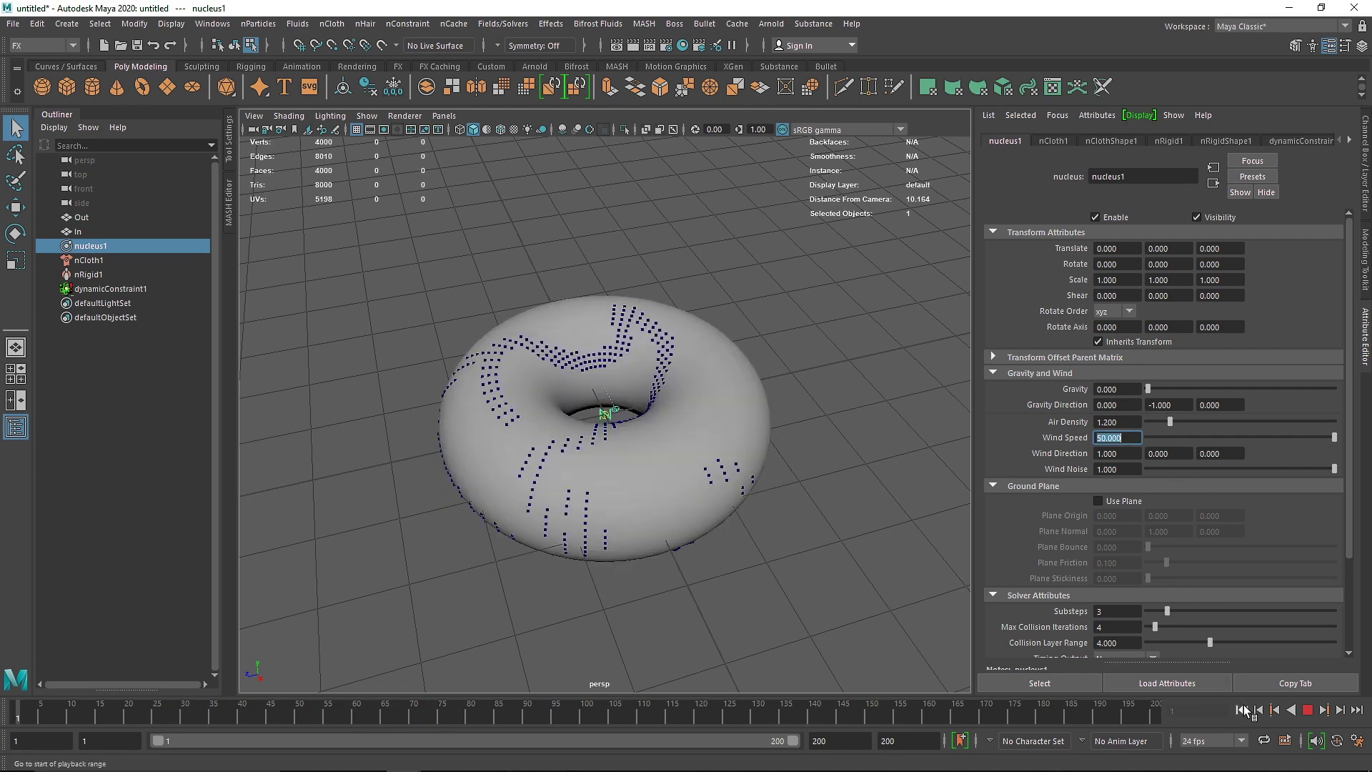
{"action": "left_click", "coordinate": [1306, 709]}
{"action": "left_click_drag", "start_coordinate": [757, 565], "coordinate": [805, 518], "text": "alt"}
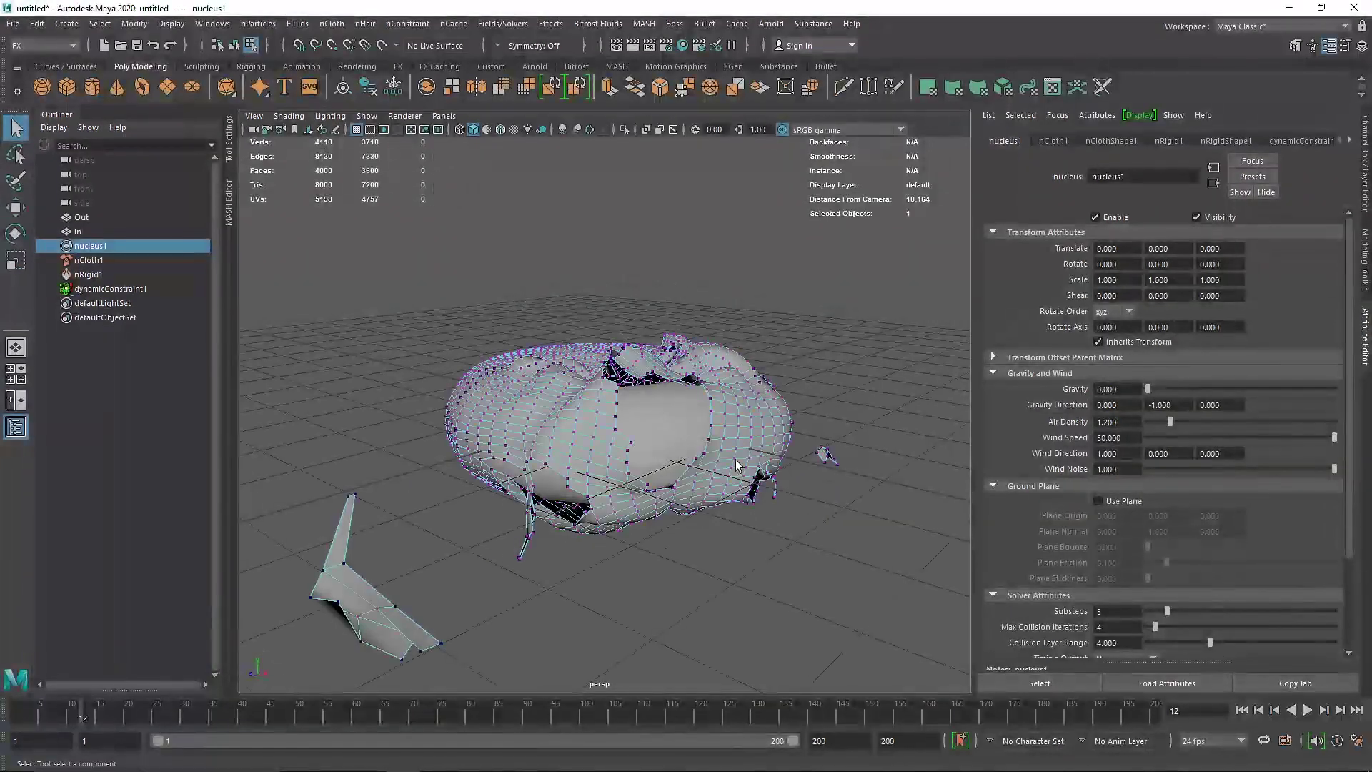
Return to object mode, turn on smooth mesh preview for the Out torus and inspect its tears from several angles.
{"action": "right_click_drag", "start_coordinate": [736, 461], "coordinate": [661, 461]}
{"action": "left_click_drag", "start_coordinate": [696, 562], "coordinate": [715, 629], "text": "alt"}
{"action": "key", "text": "F8"}
{"action": "left_click", "coordinate": [760, 328]}
{"action": "left_click", "coordinate": [732, 360]}
{"action": "key", "text": "3"}
{"action": "left_click", "coordinate": [758, 344]}
{"action": "left_click_drag", "start_coordinate": [709, 386], "coordinate": [490, 492], "text": "alt"}
{"action": "scroll", "coordinate": [490, 491], "scroll_direction": "down", "scroll_amount": 3}
{"action": "left_click_drag", "start_coordinate": [572, 364], "coordinate": [624, 435], "text": "alt"}
{"action": "left_click_drag", "start_coordinate": [658, 343], "coordinate": [569, 365], "text": "alt"}
Review the max distance and glue strength settings of dynamicConstraint1.
{"action": "left_click", "coordinate": [130, 289]}
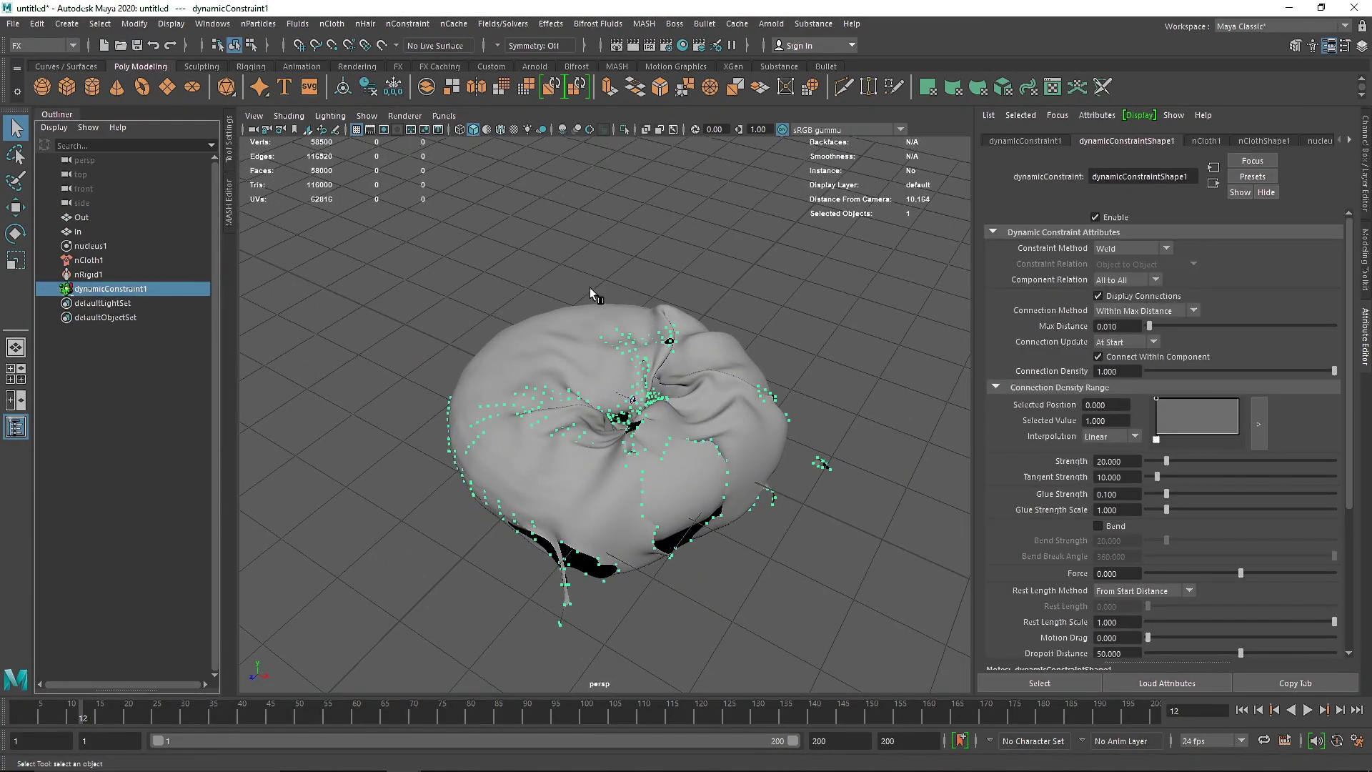
{"action": "left_click", "coordinate": [1117, 326]}
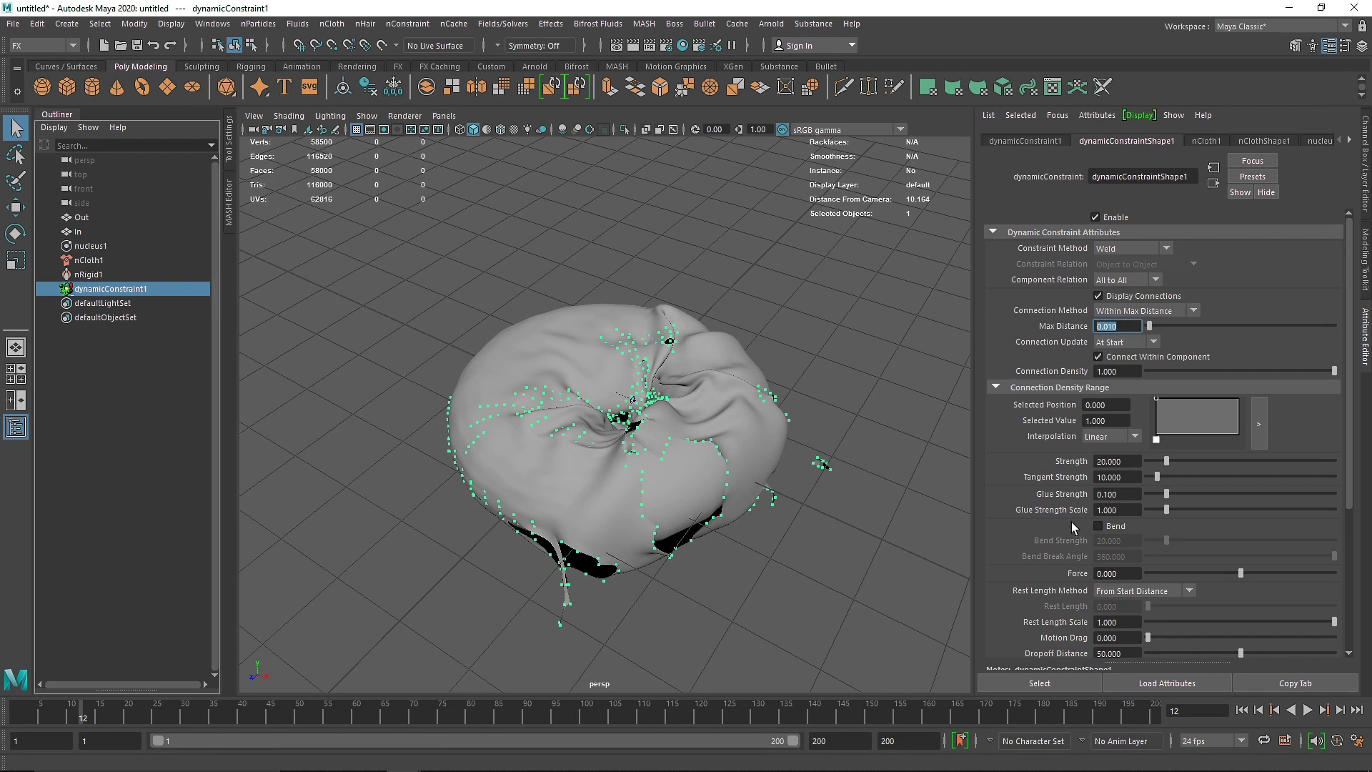
{"action": "scroll", "coordinate": [1110, 500], "scroll_direction": "down", "scroll_amount": 2}
{"action": "left_click", "coordinate": [1121, 451]}
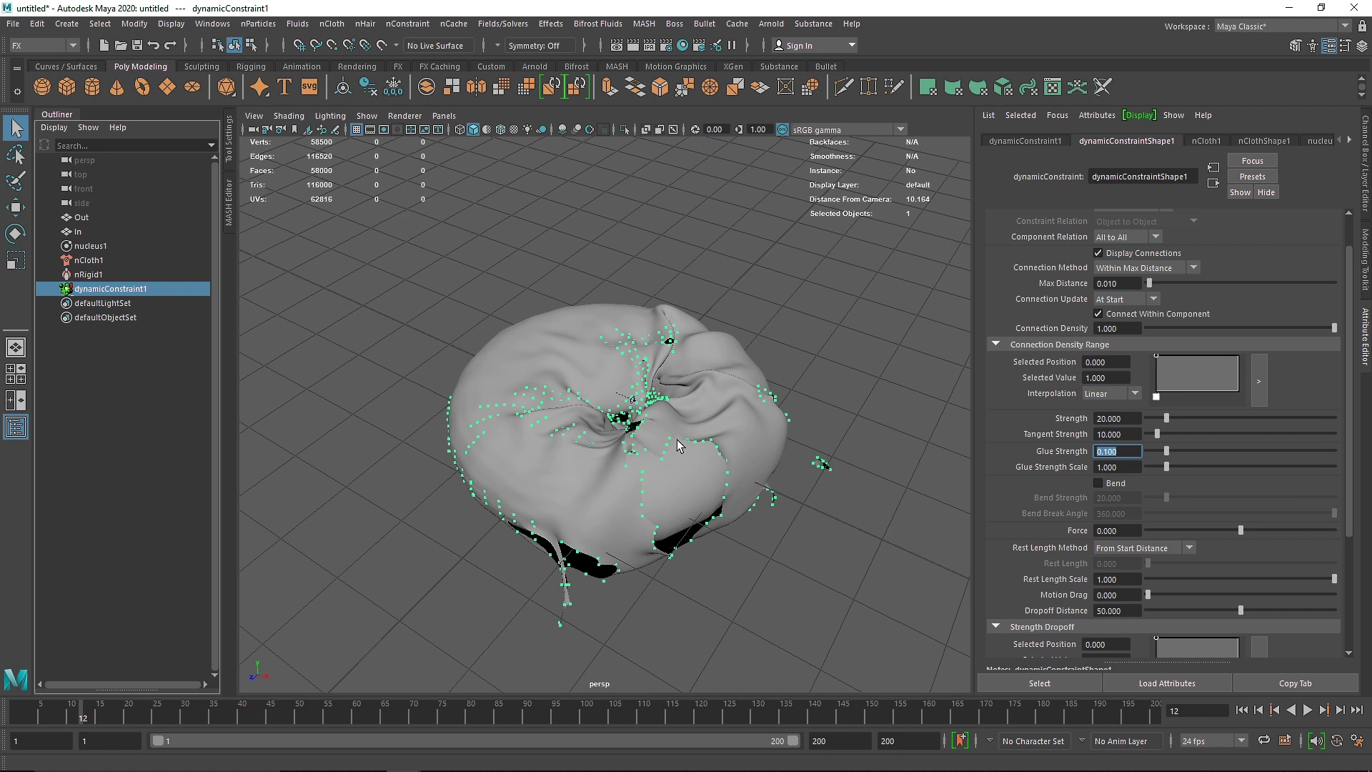
{"action": "scroll", "coordinate": [676, 441], "scroll_direction": "up", "scroll_amount": 2}
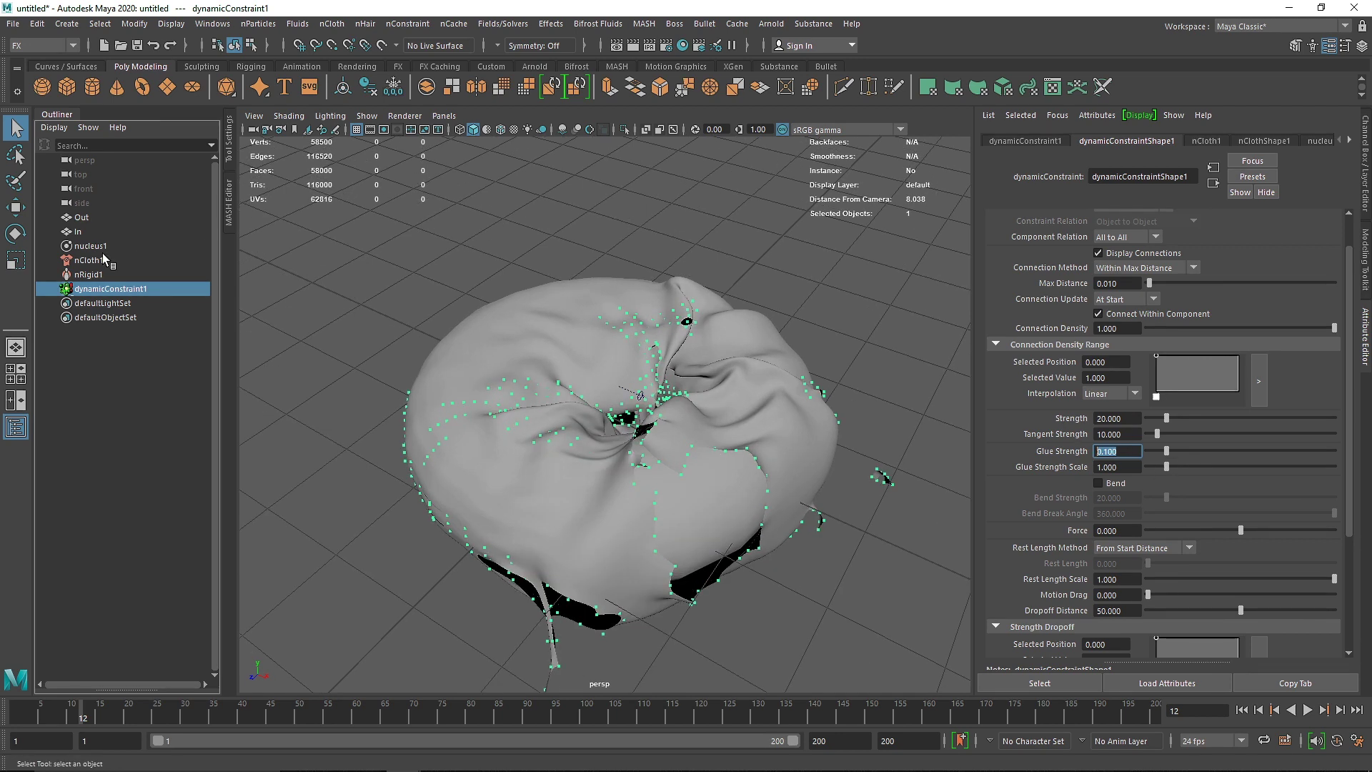
Check nucleus1's wind settings, replay the smoothed simulation from the first frame to frame 9 and examine the torn cloth all around.
{"action": "left_click", "coordinate": [101, 246]}
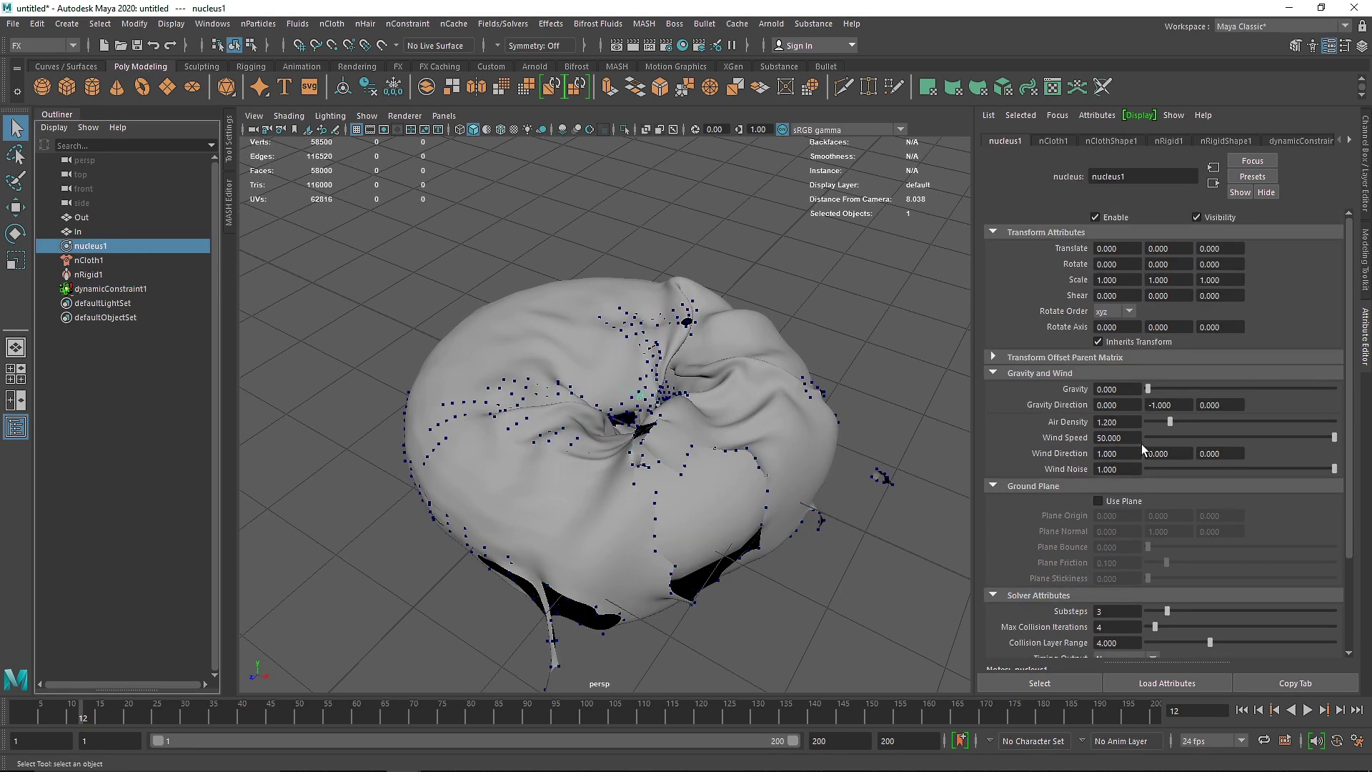
{"action": "left_click", "coordinate": [1242, 709]}
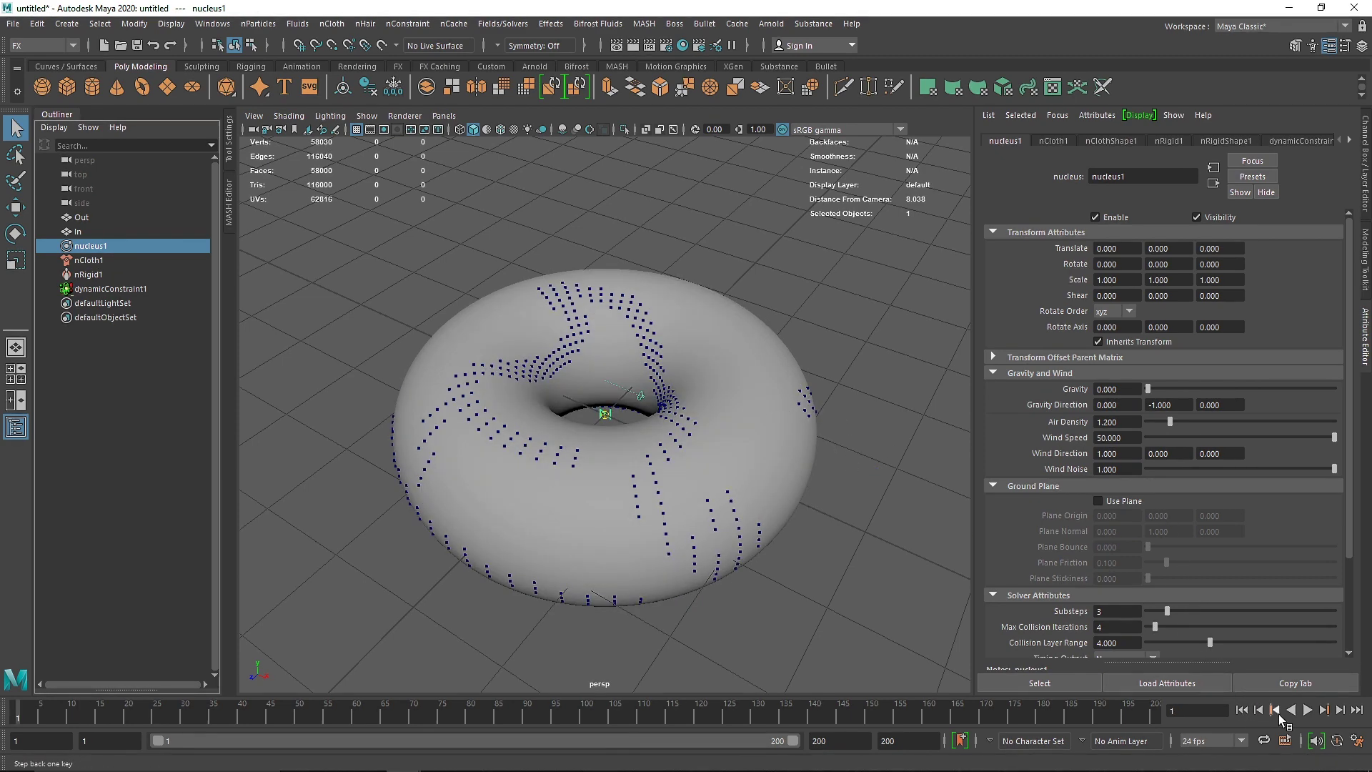
{"action": "left_click", "coordinate": [1308, 710]}
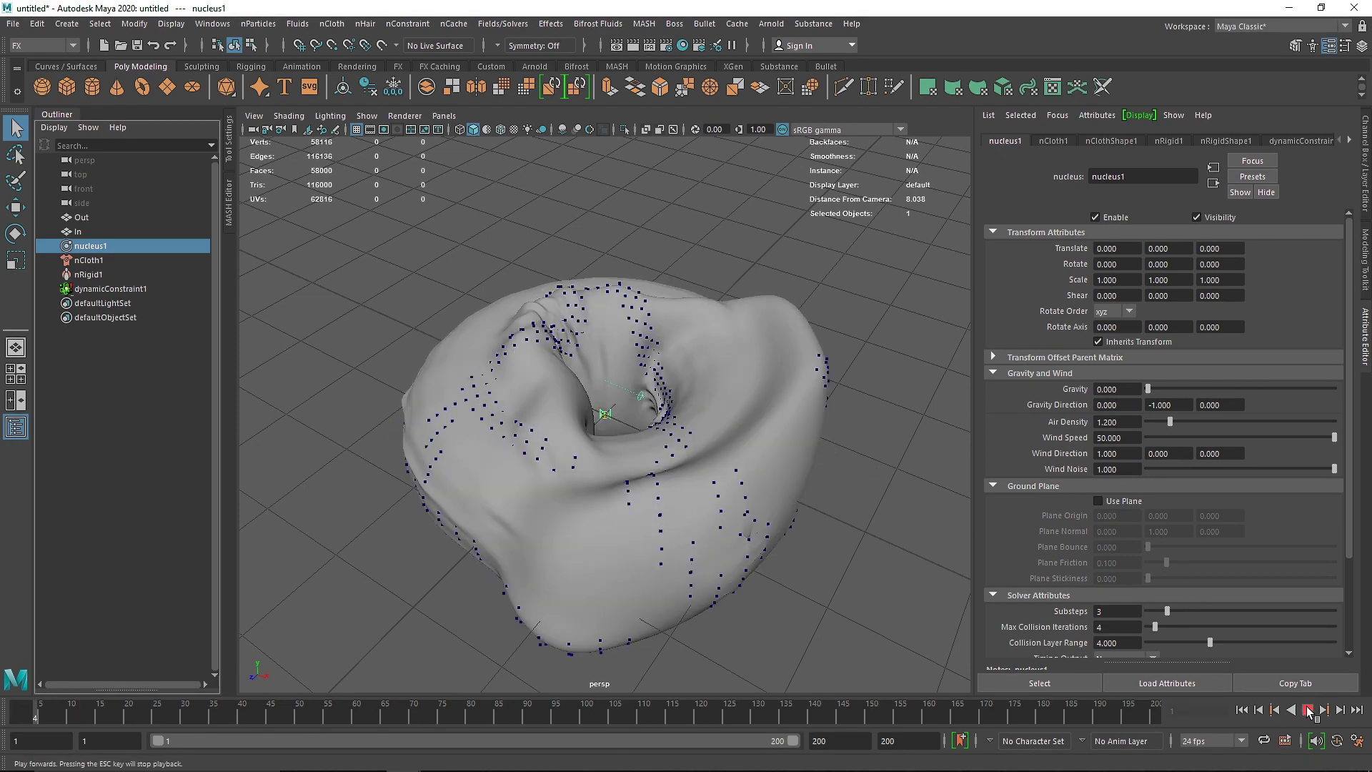
{"action": "left_click_drag", "start_coordinate": [859, 566], "coordinate": [722, 473], "text": "alt"}
{"action": "left_click", "coordinate": [781, 427]}
{"action": "left_click", "coordinate": [820, 311]}
{"action": "left_click_drag", "start_coordinate": [722, 330], "coordinate": [577, 386], "text": "alt"}
{"action": "scroll", "coordinate": [576, 386], "scroll_direction": "down", "scroll_amount": 3}
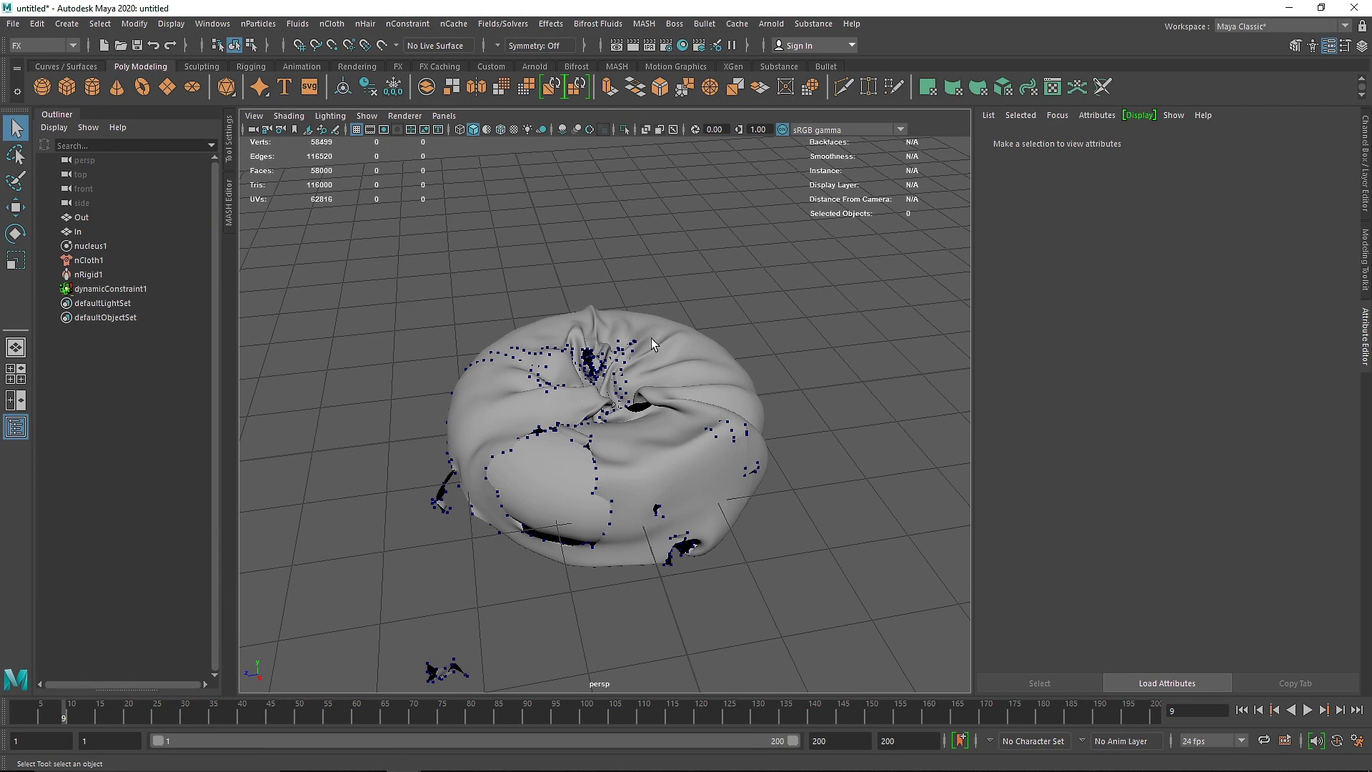
{"action": "left_click_drag", "start_coordinate": [675, 308], "coordinate": [693, 314], "text": "alt"}
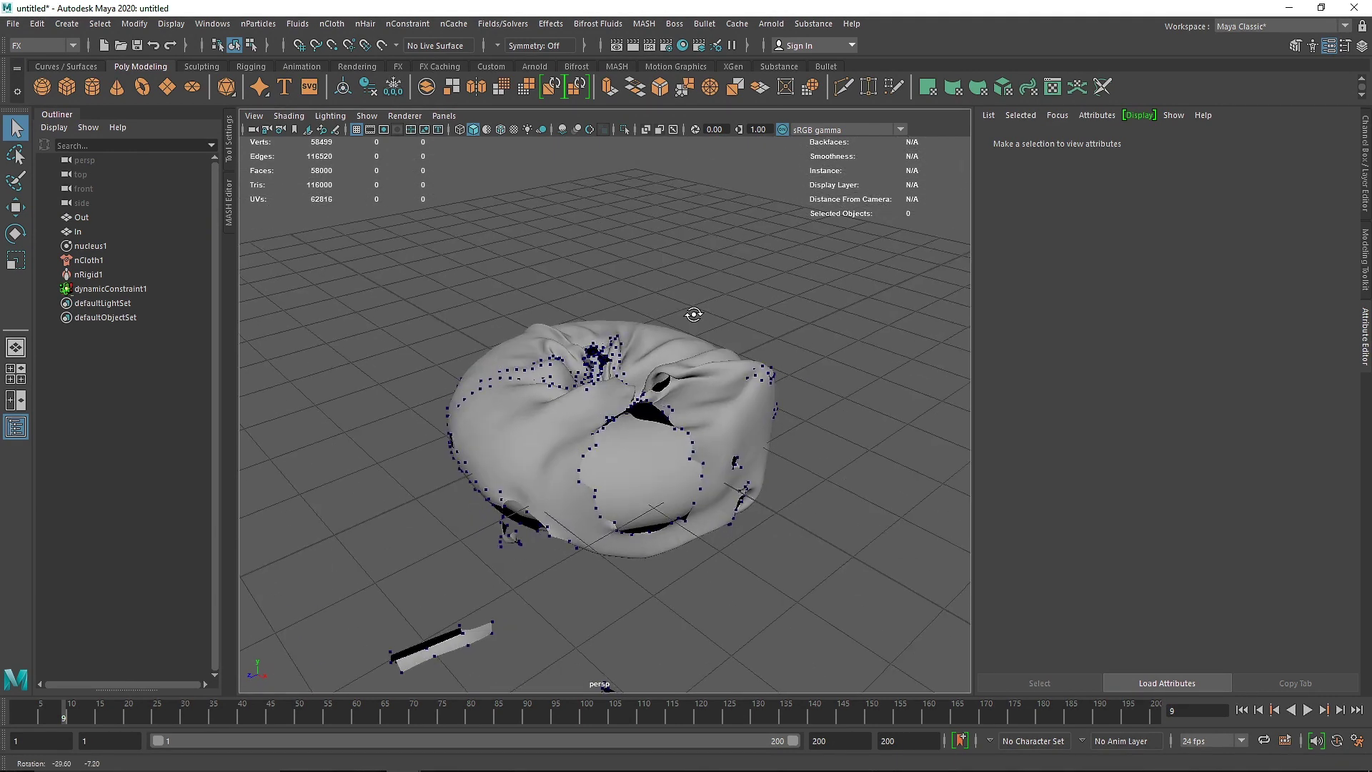
Select the Out torus, rewind the simulation to the first frame and clear the selection.
{"action": "left_click", "coordinate": [696, 366]}
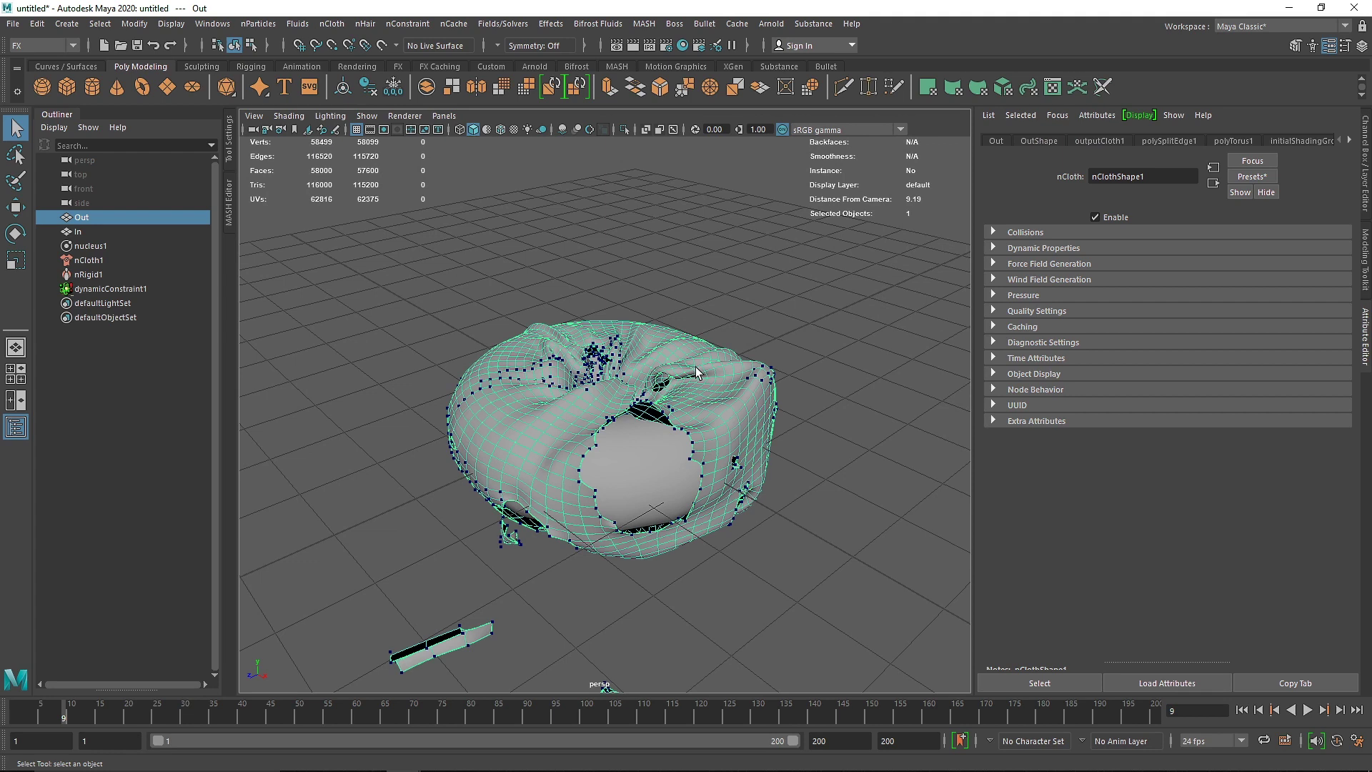
{"action": "left_click", "coordinate": [1242, 709]}
{"action": "left_click_drag", "start_coordinate": [822, 570], "coordinate": [785, 334], "text": "alt"}
{"action": "left_click", "coordinate": [785, 333]}
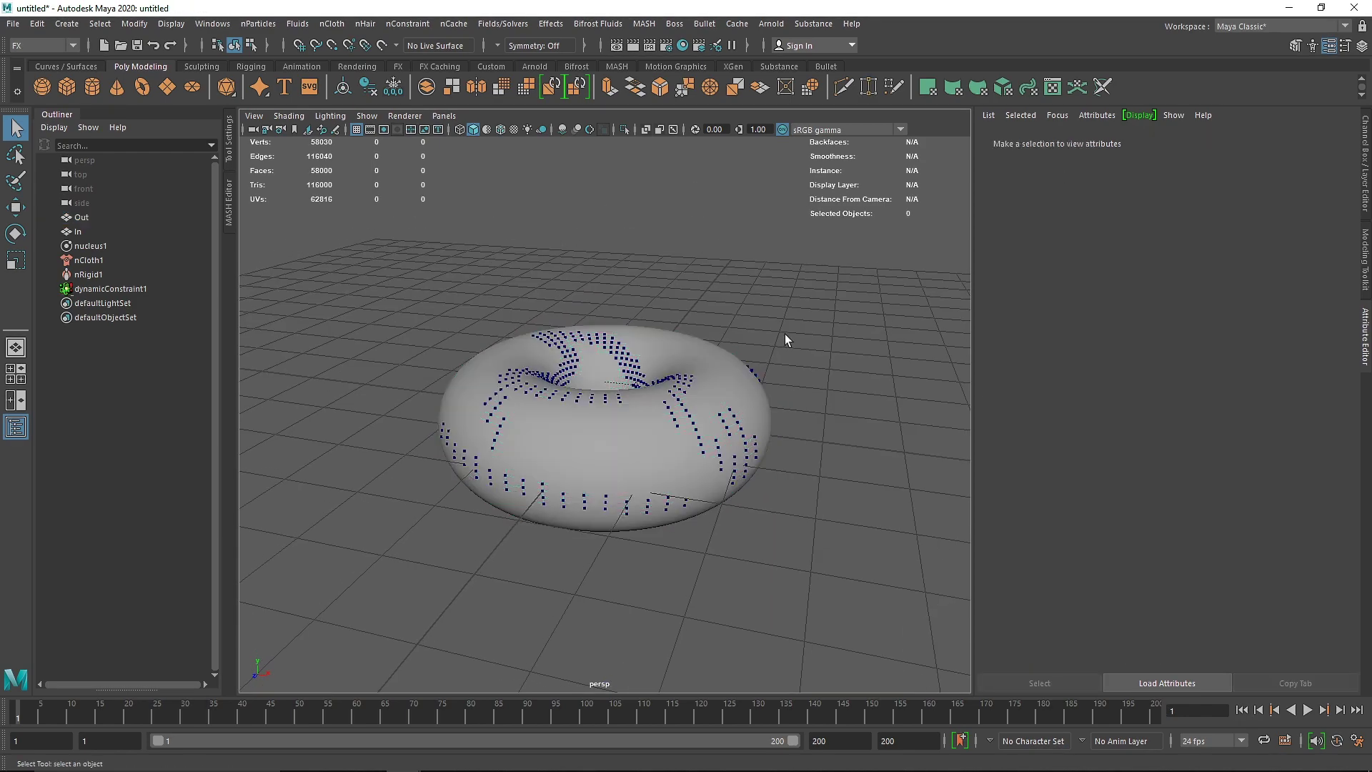
{"action": "left_click_drag", "start_coordinate": [785, 333], "coordinate": [753, 406], "text": "alt"}
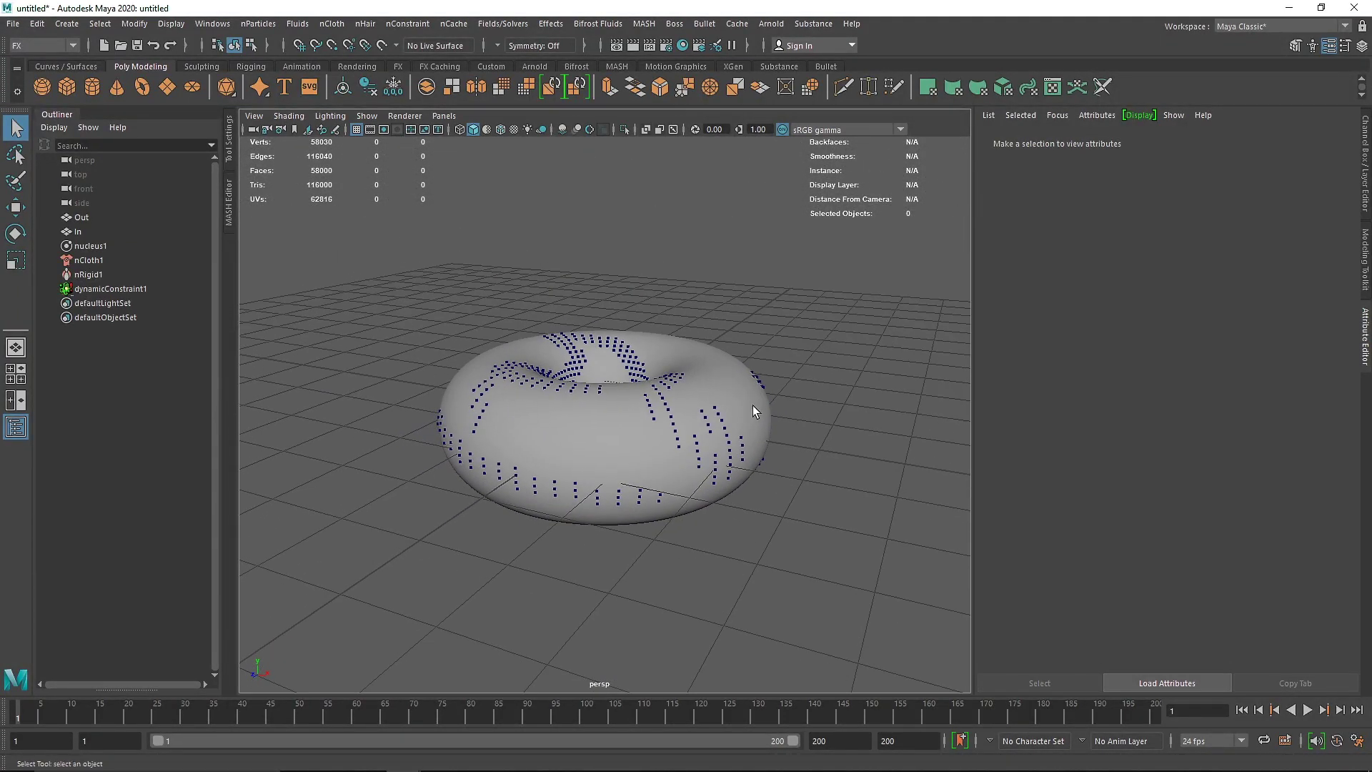